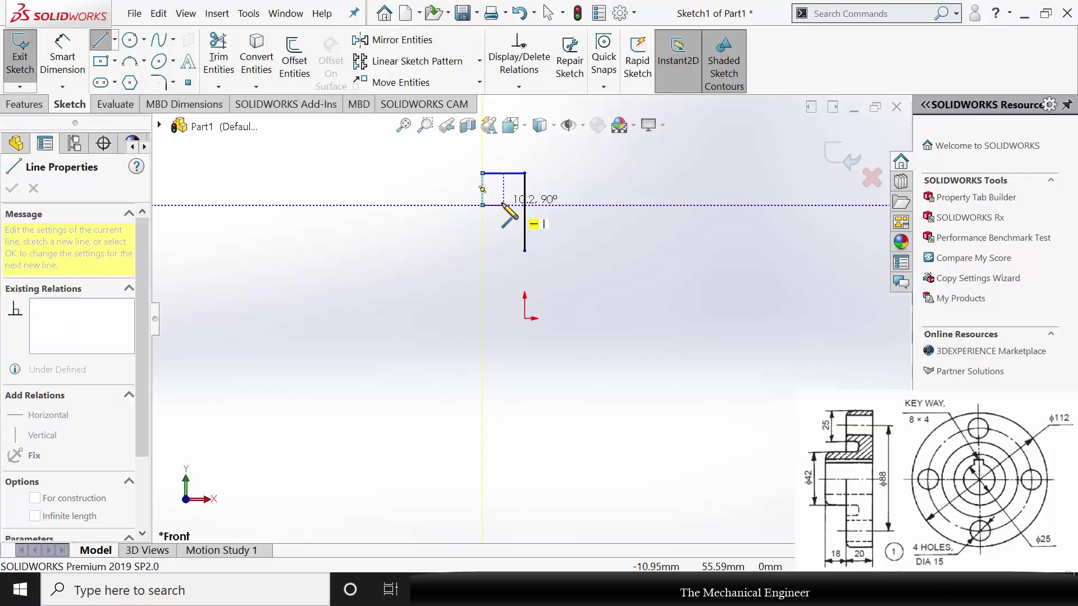
Complete the closed stepped half-profile with a recess and a longer hub section, ending at the lower endpoint of the vertical line above the origin
left_click(484, 205)
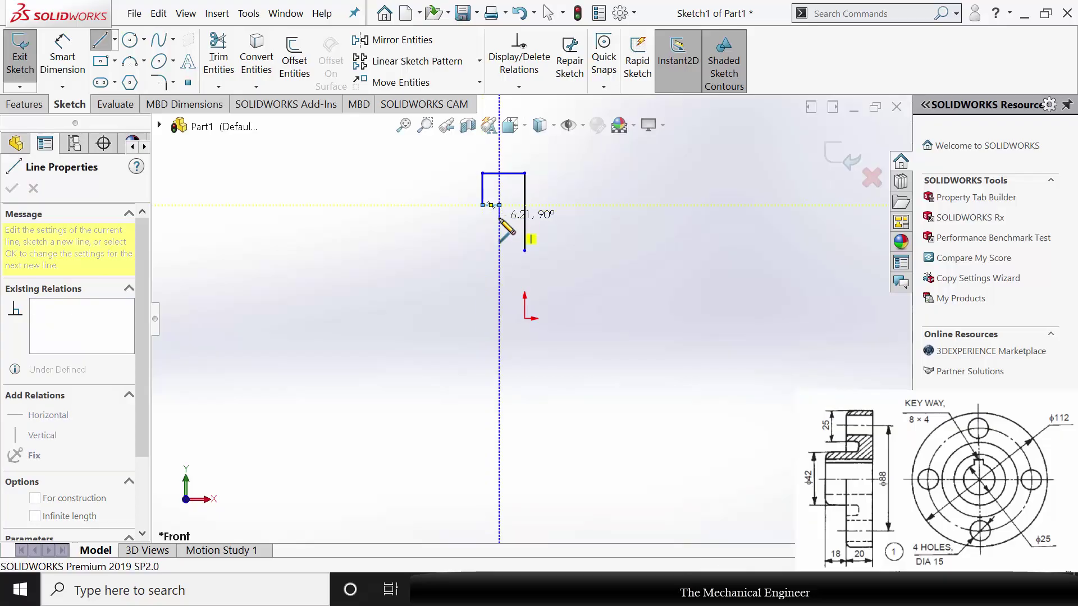
left_click(499, 218)
left_click(439, 218)
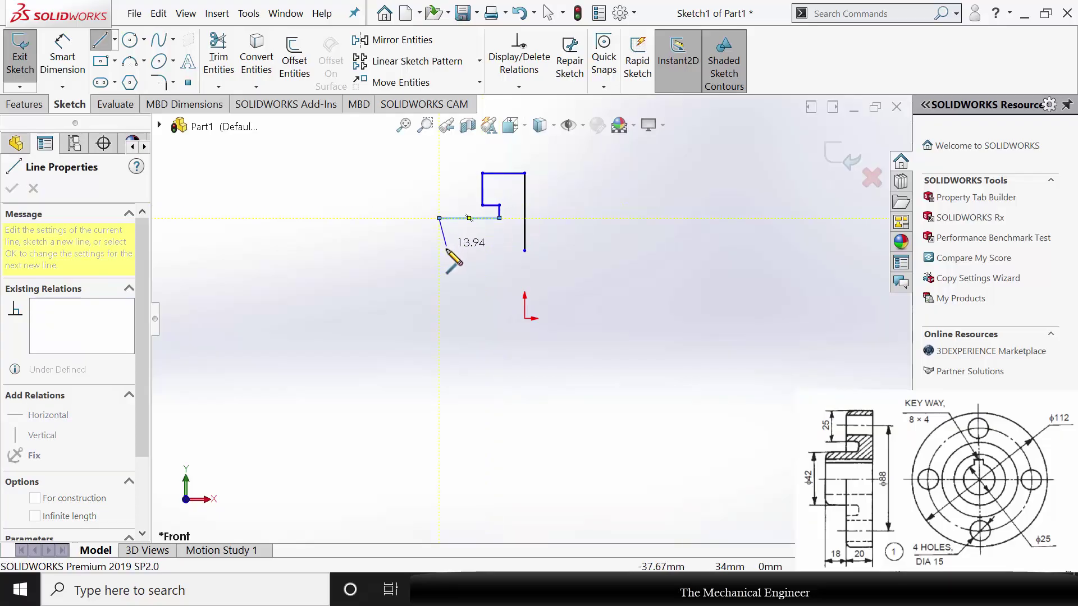
left_click(439, 251)
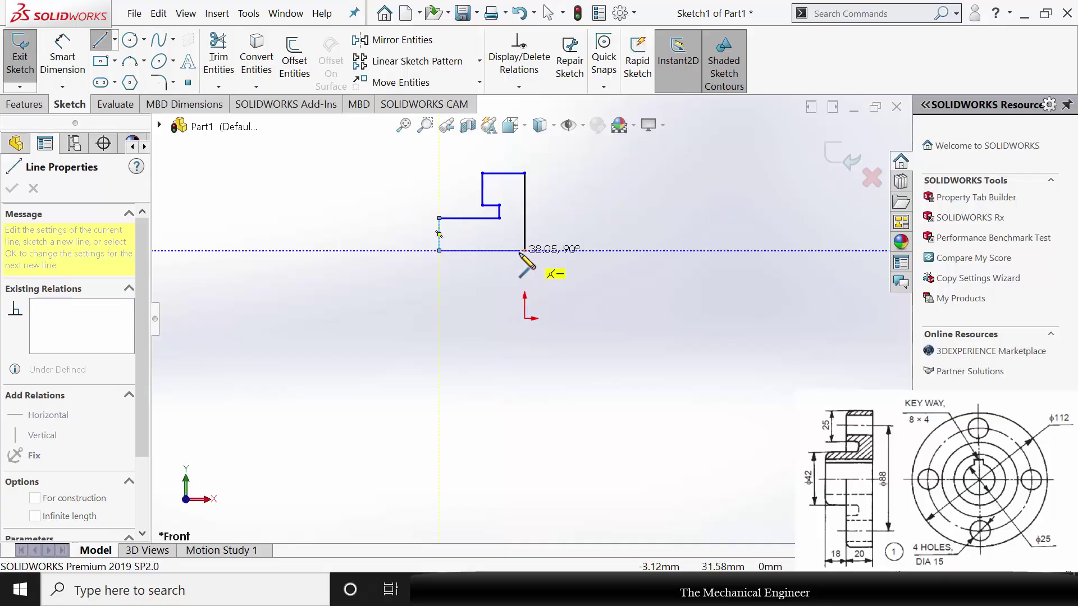
left_click(525, 251)
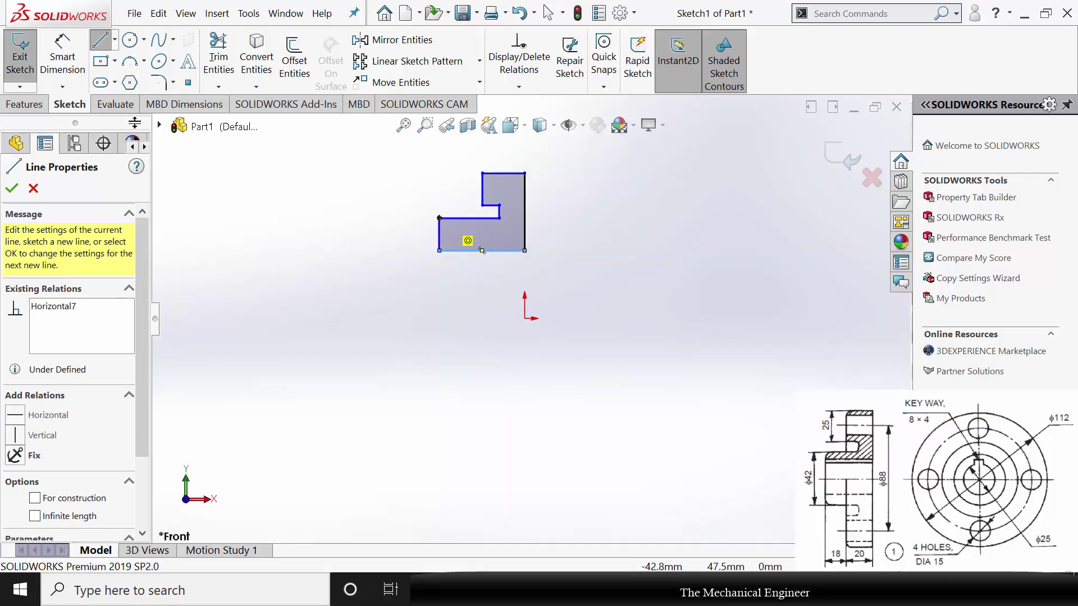
Draw a horizontal centerline about 71 mm long from the origin toward negative X, below the profile
left_click(109, 40)
left_click(115, 40)
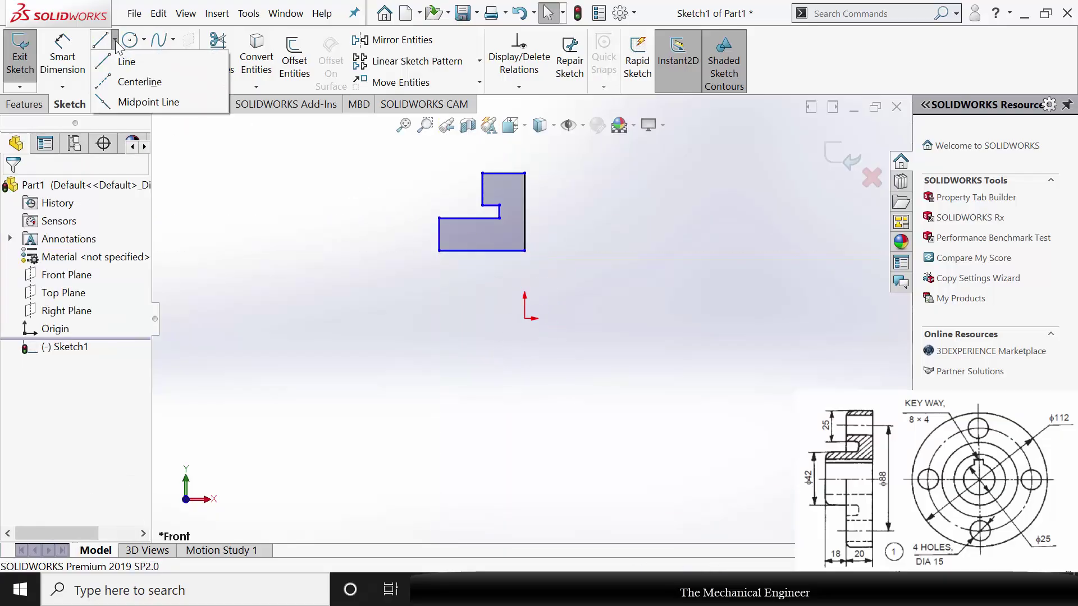
left_click(125, 82)
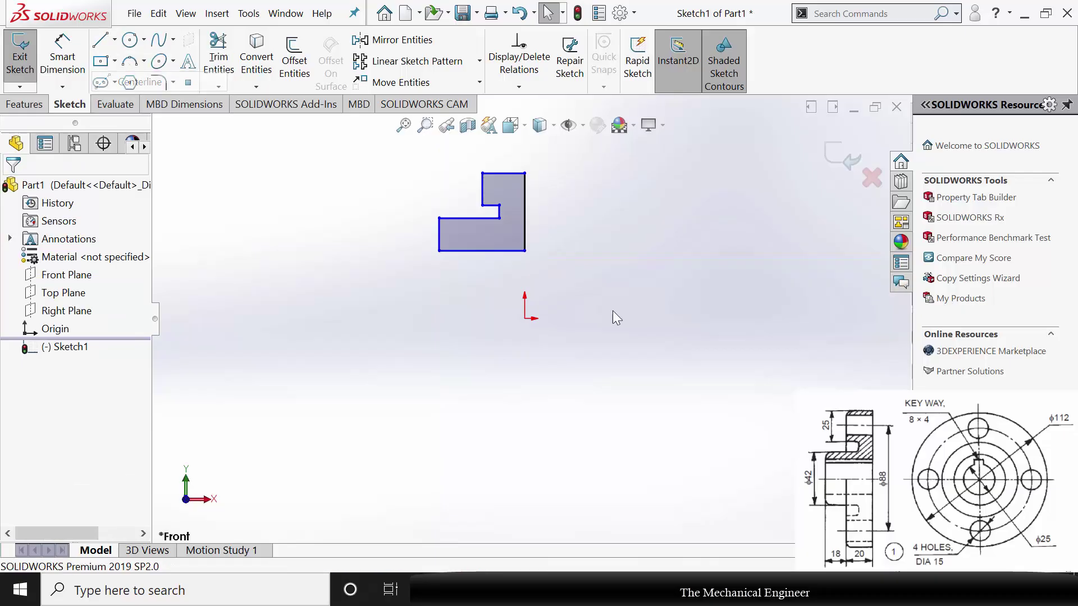
left_click(525, 318)
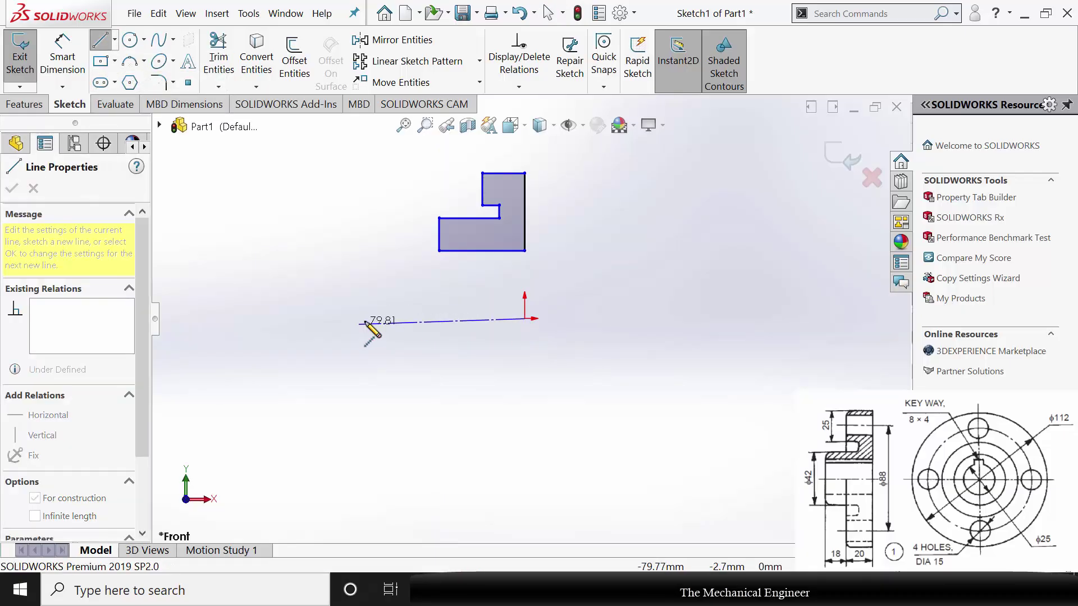
left_click(377, 318)
key("Escape")
Dimension the distance from the centerline to the profile's lowest horizontal edge as 25/2 (12.5 mm)
left_click(69, 63)
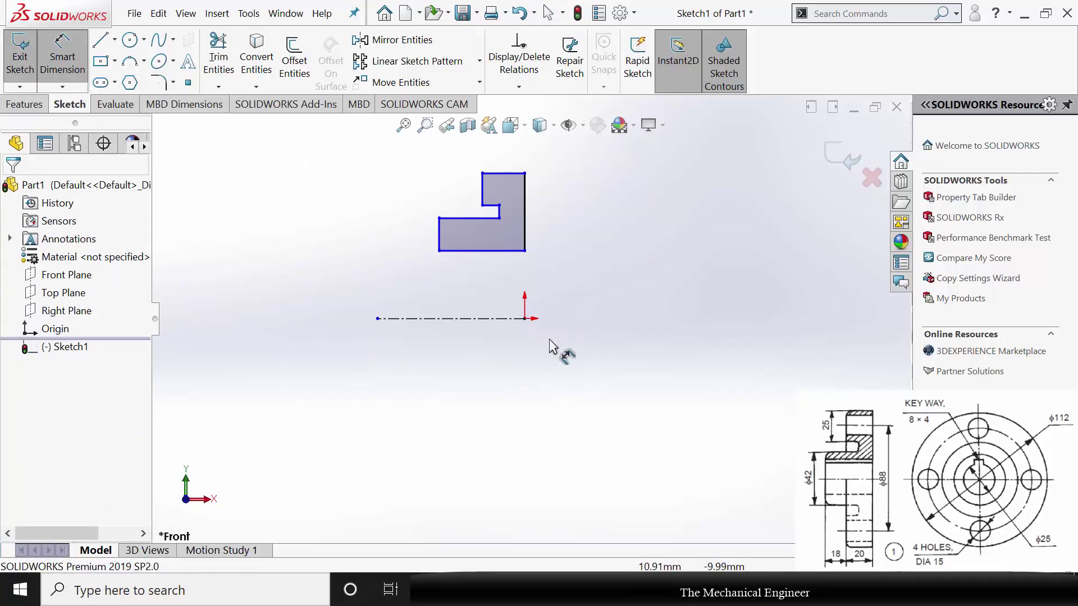
left_click(403, 319)
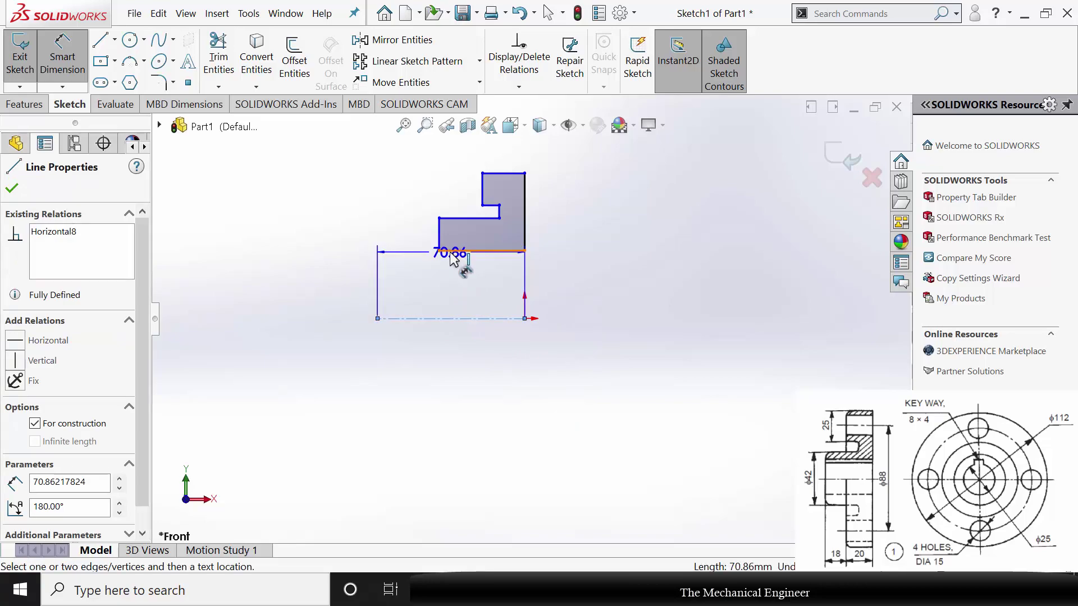
left_click(452, 253)
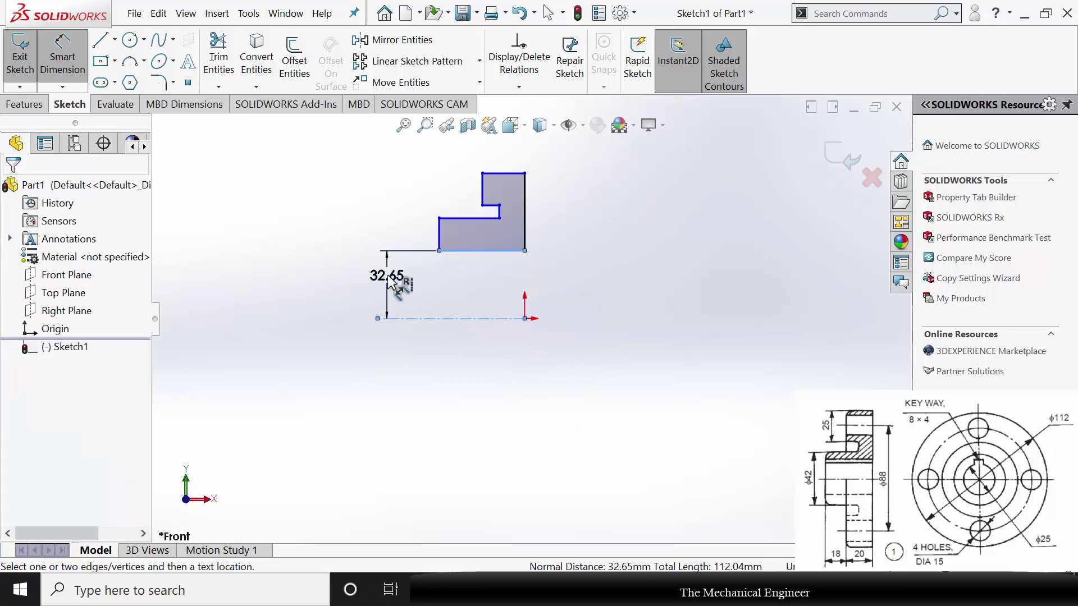
left_click(393, 284)
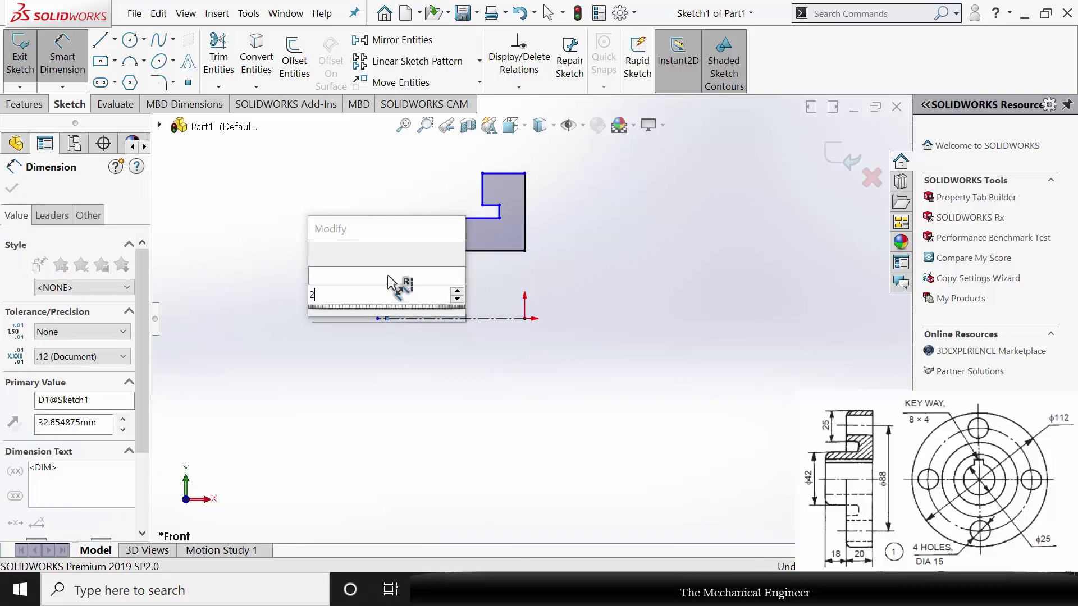
type("25/2")
key("Return")
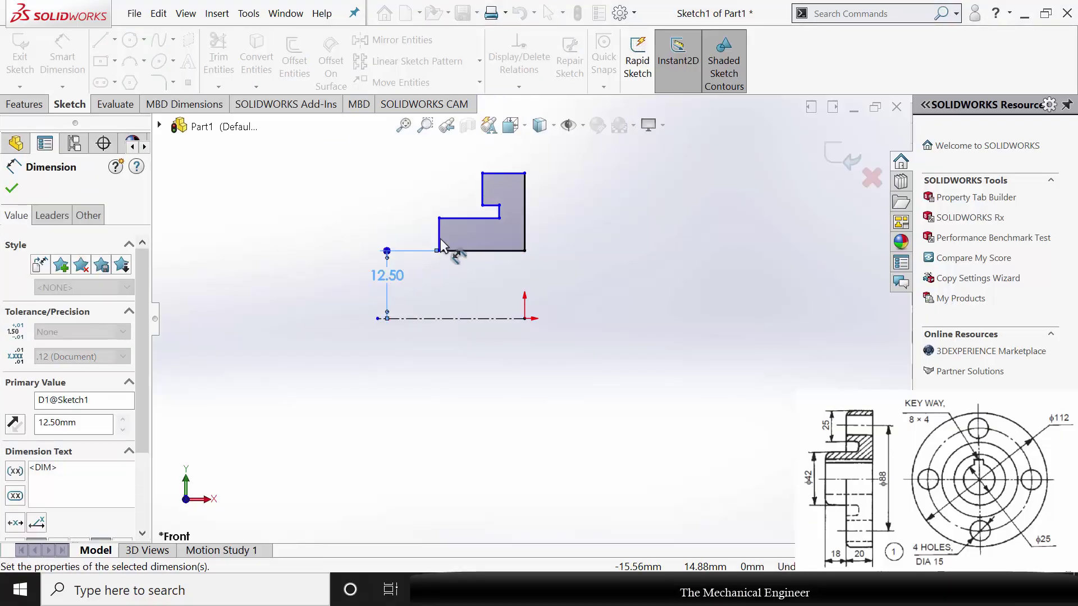
Dimension the distance from the centerline to the hub's upper horizontal edge as 42/2 (21 mm)
left_click(468, 218)
left_click(467, 318)
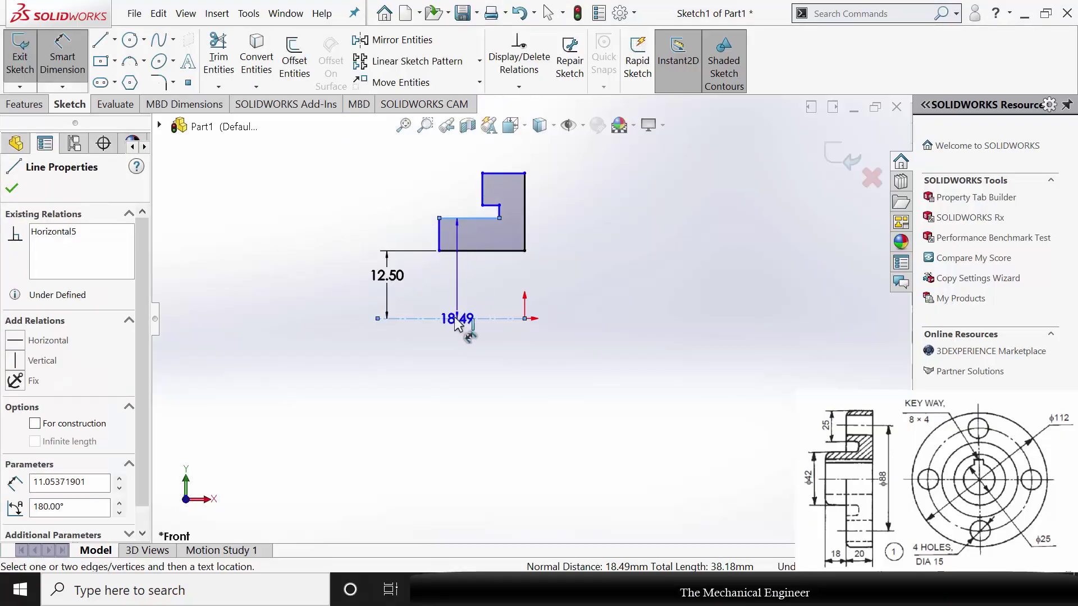
left_click(326, 281)
type("42/2")
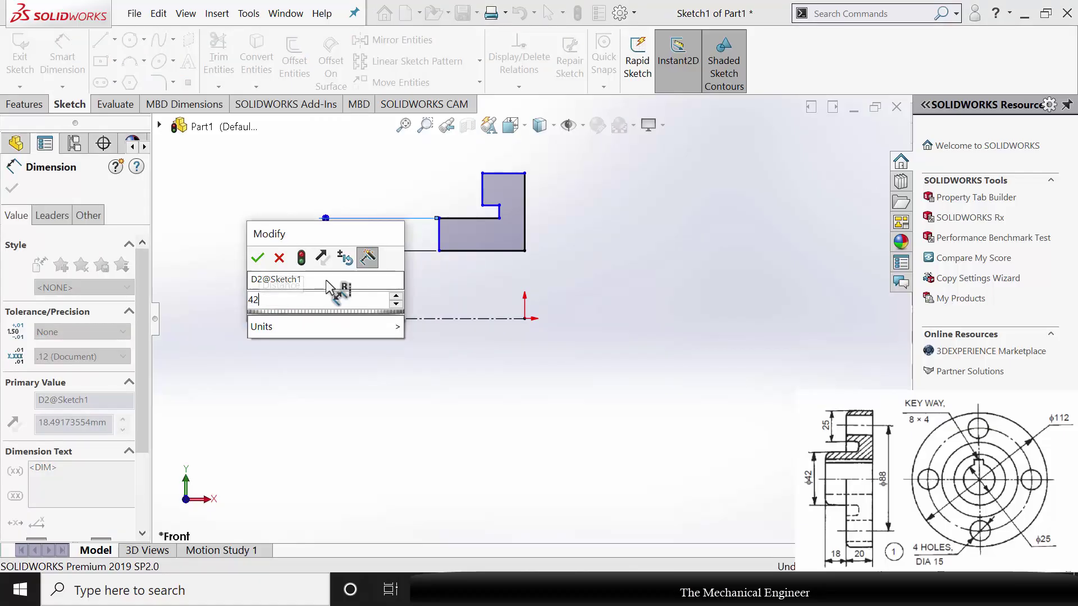
key("Return")
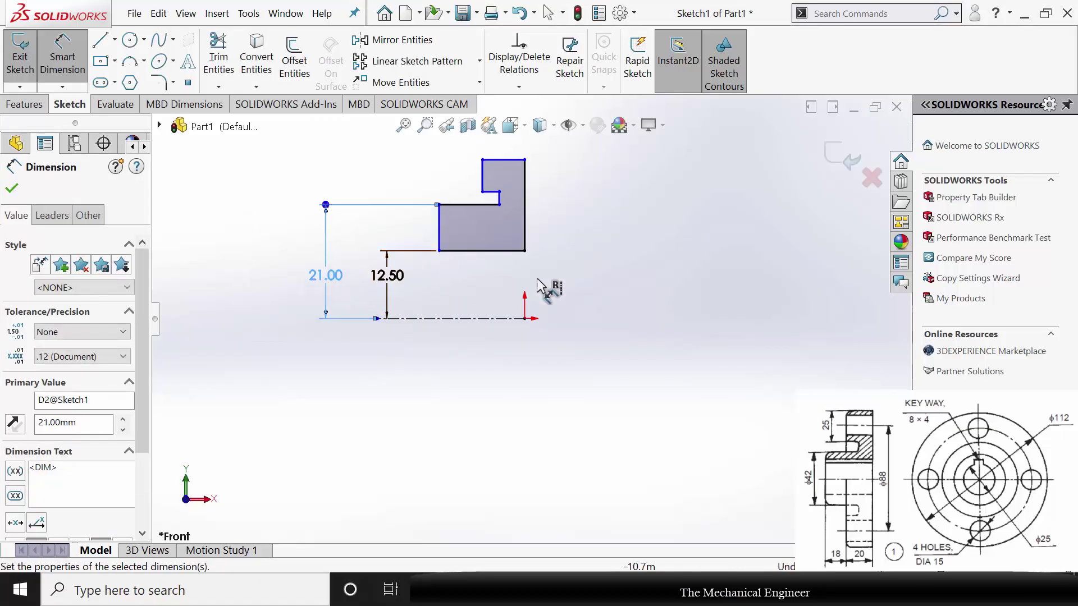
Dimension the vertical edge of the flange section above the recess to 25 mm
scroll(547, 283, "up", 2)
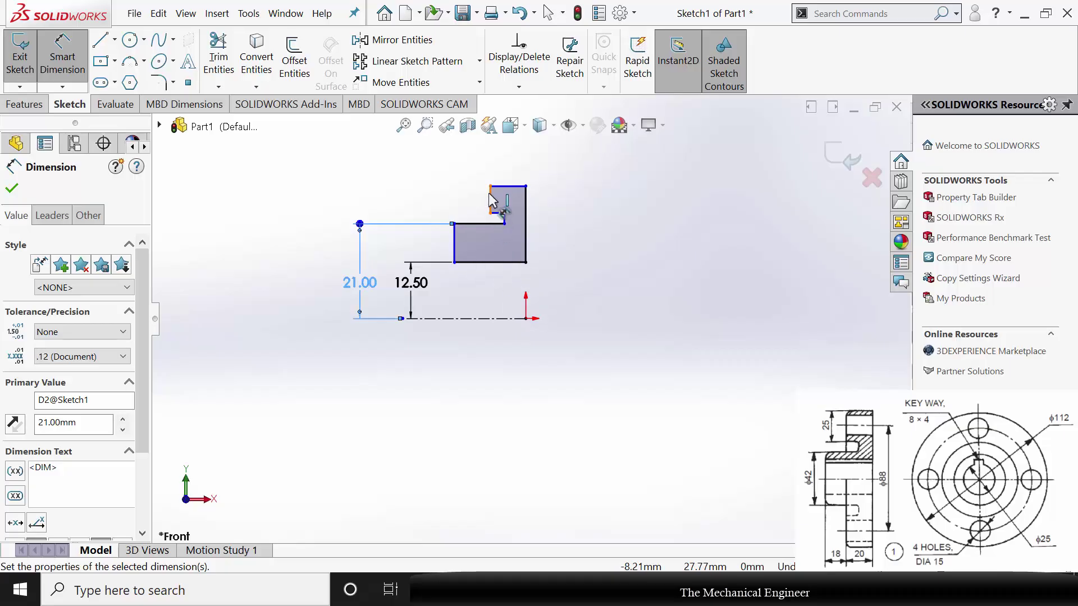
left_click(478, 195)
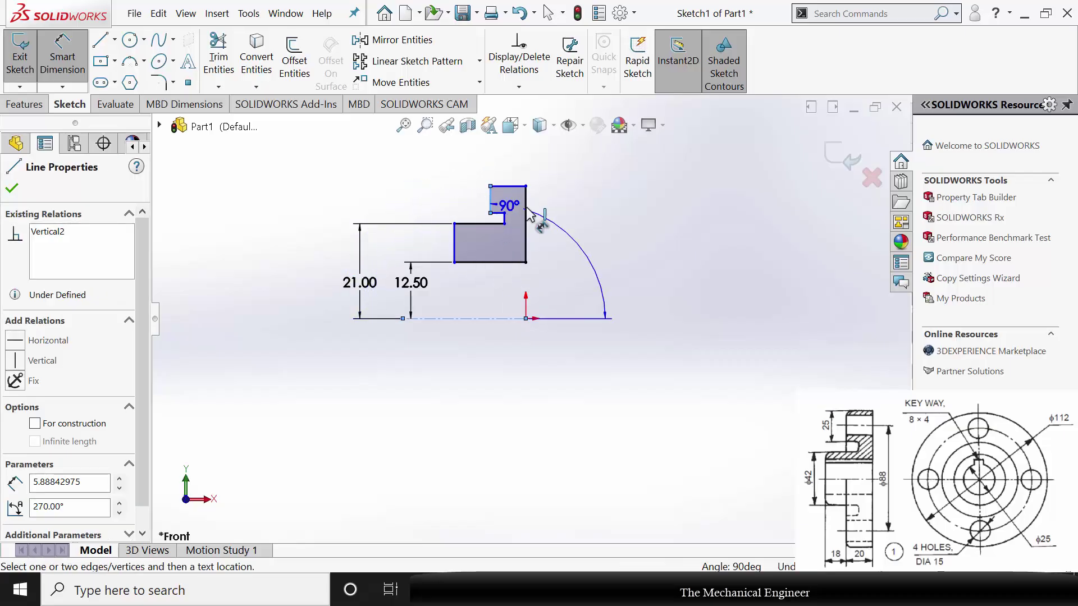
left_click(436, 198)
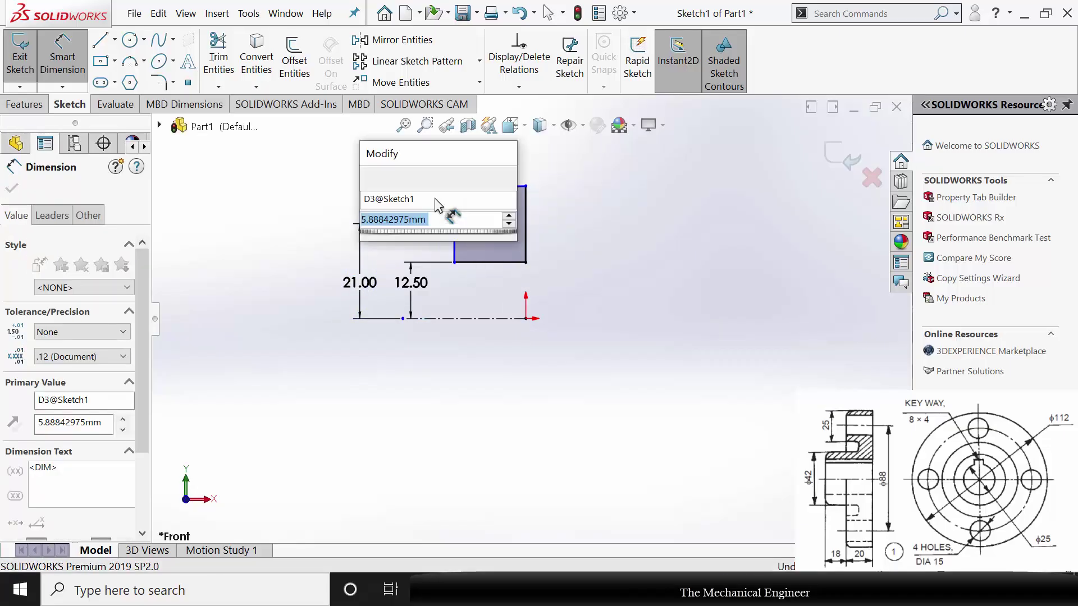
type("25")
key("Return")
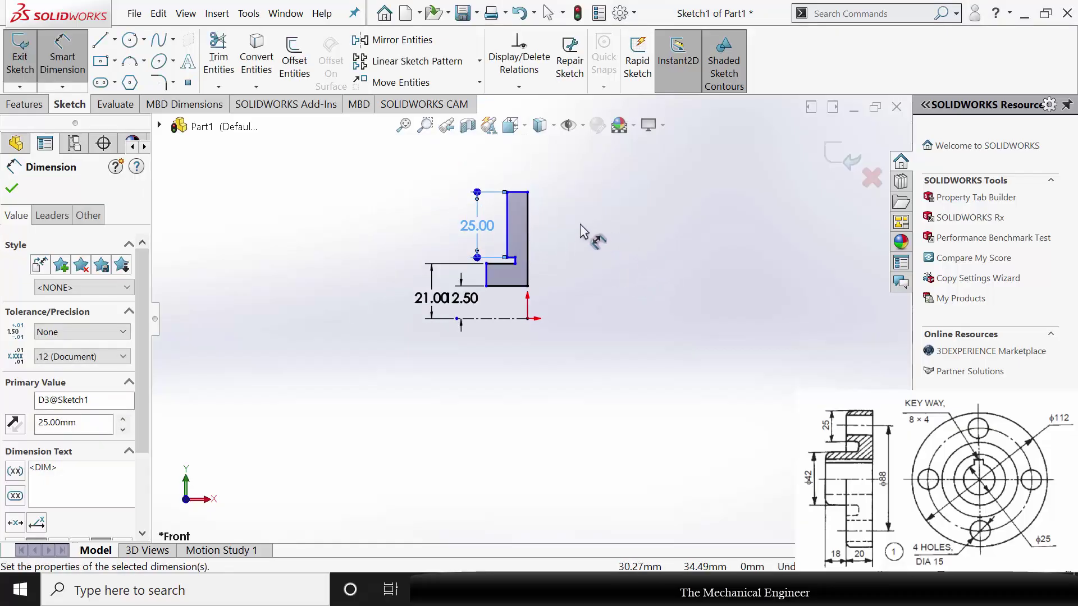
Dimension the distance from the centerline to the profile's top edge as 112/2 (56 mm)
left_click(508, 318)
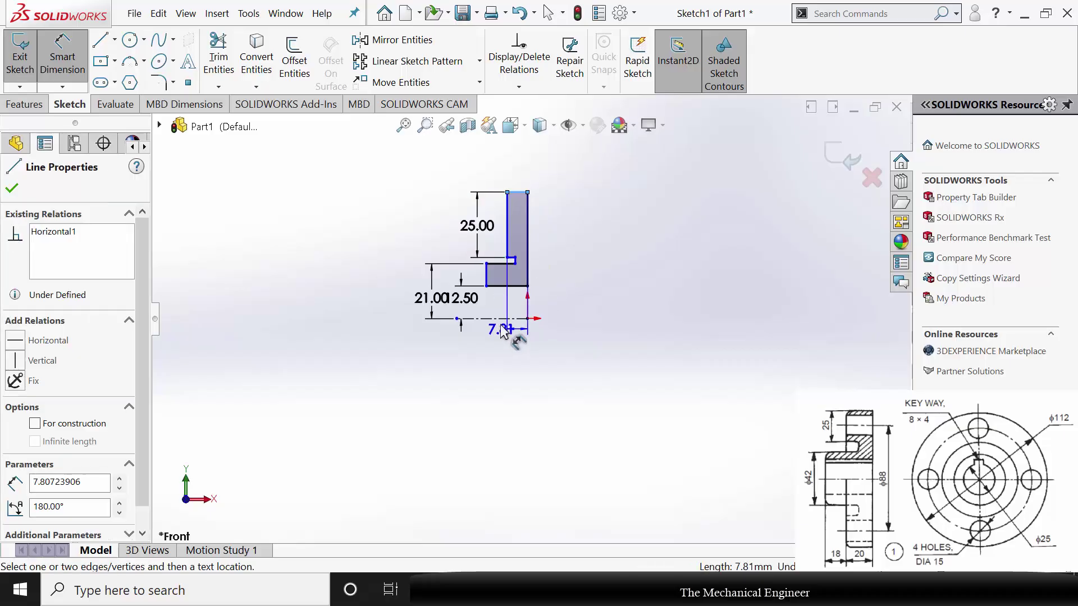
left_click(528, 193)
left_click(618, 284)
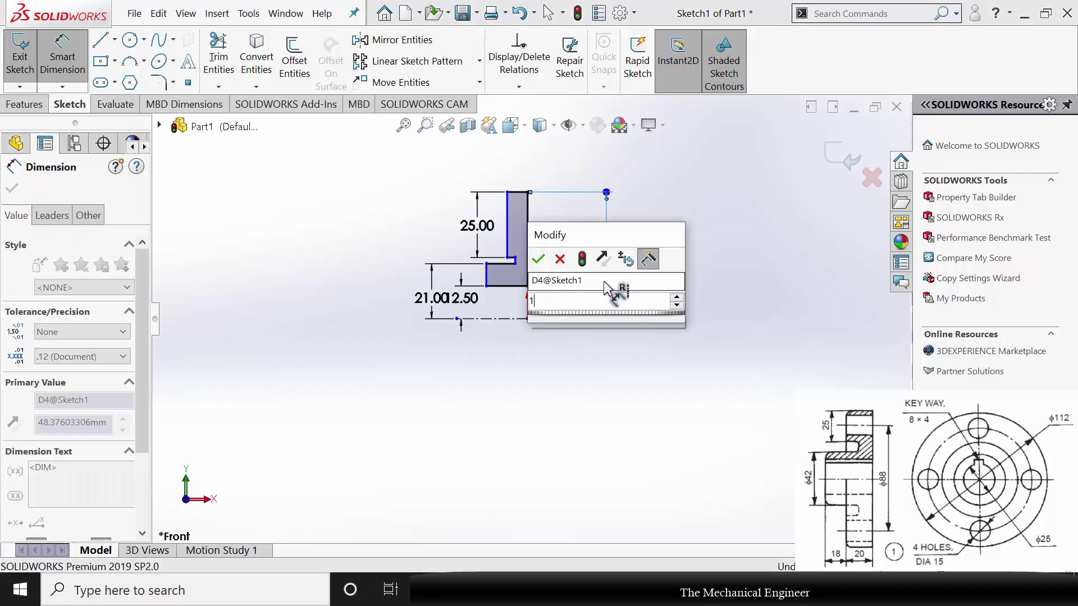
type("112/2")
key("Return")
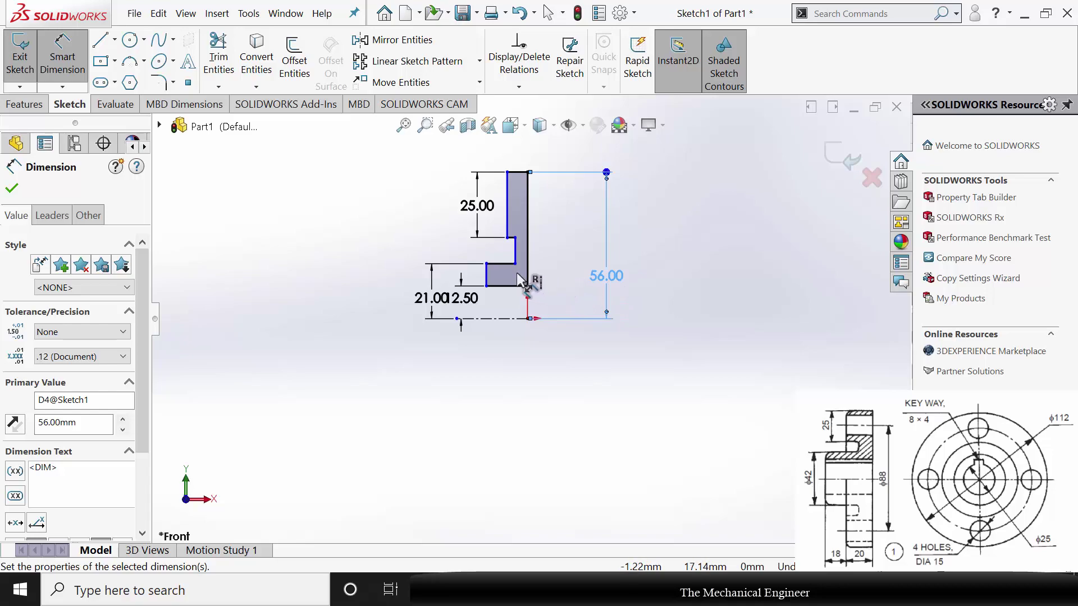
Dimension the flange section's top edge to a width of 20 mm
left_click(525, 179)
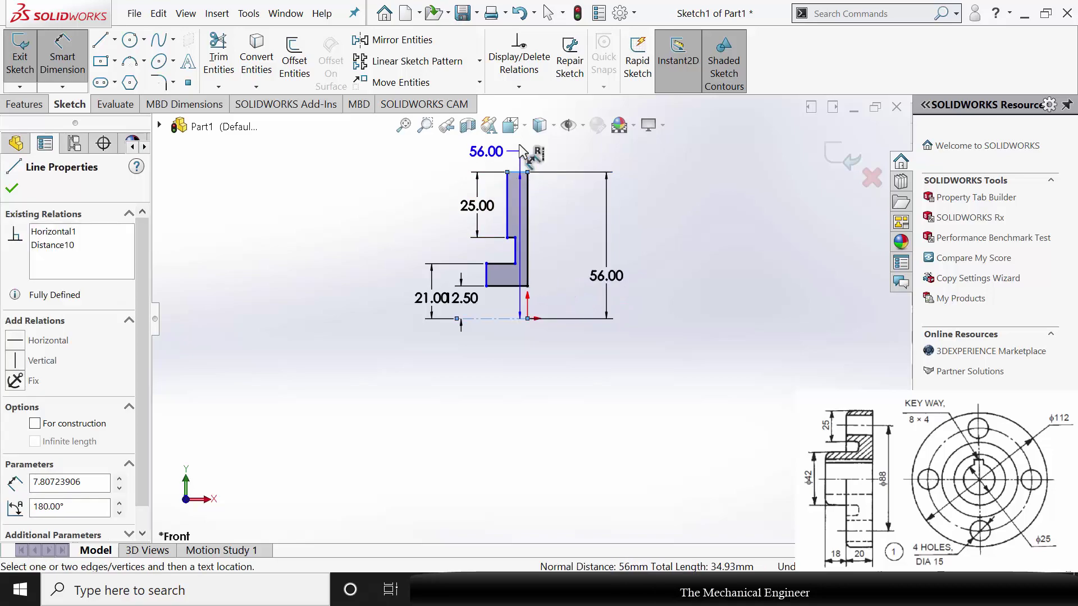
key("Escape")
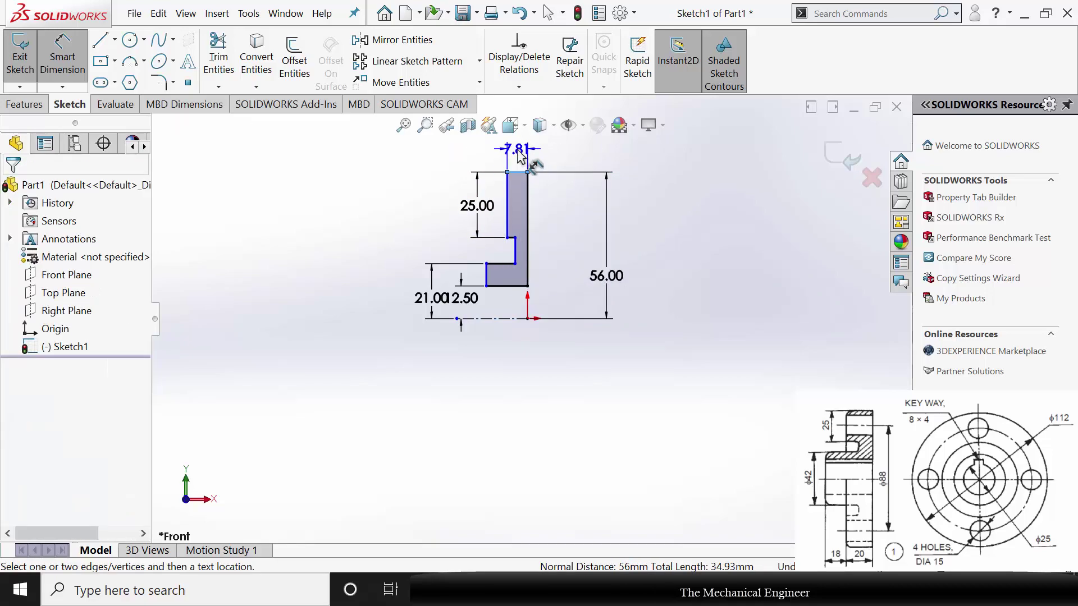
left_click(516, 150)
type("20")
key("Return")
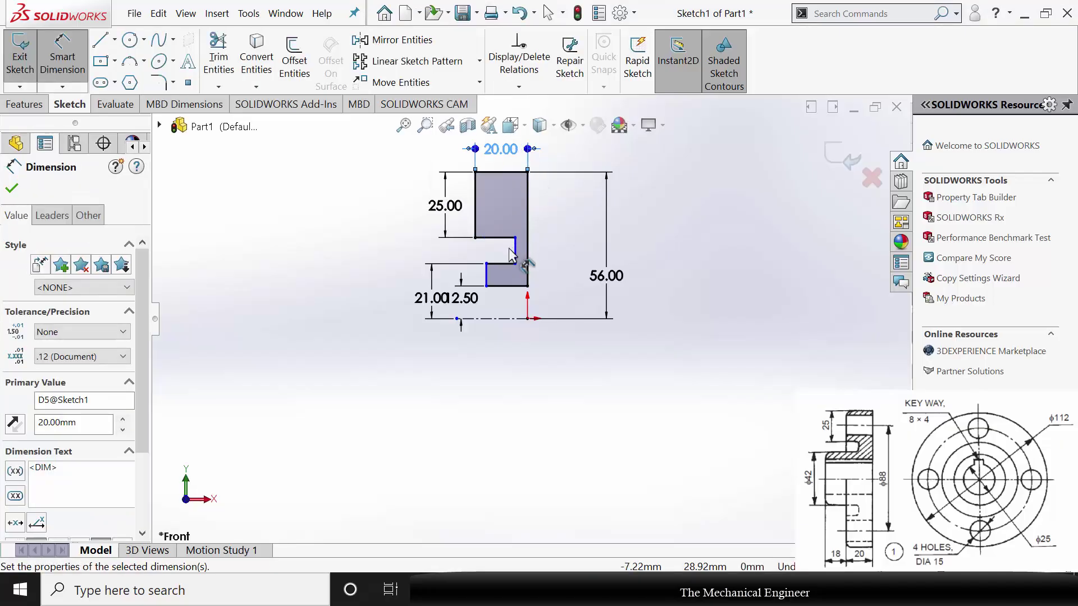
key("Escape")
key("Escape")
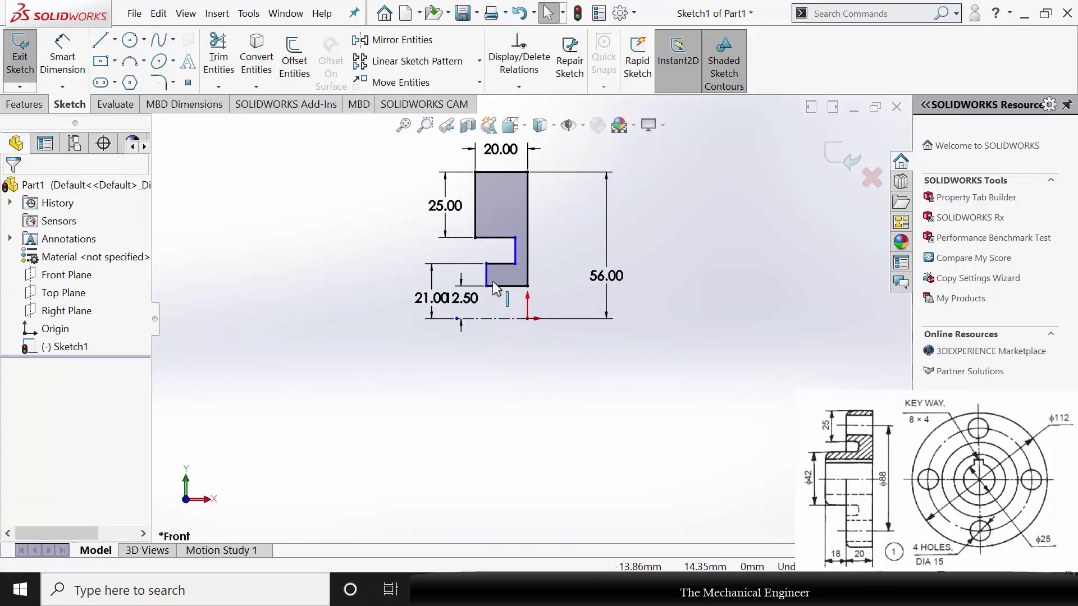
Stretch the hub's end edge outward past the flange section and dimension the horizontal offset between the two vertical edges to 18 mm
left_click_drag(485, 275, 431, 275)
left_click(368, 282)
left_click(62, 57)
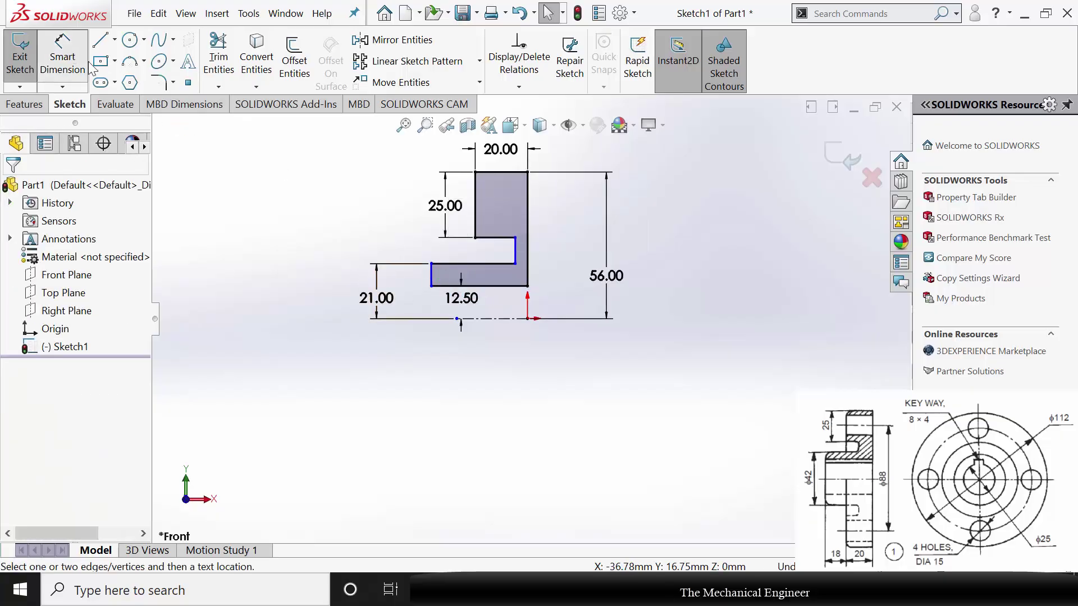
left_click(476, 230)
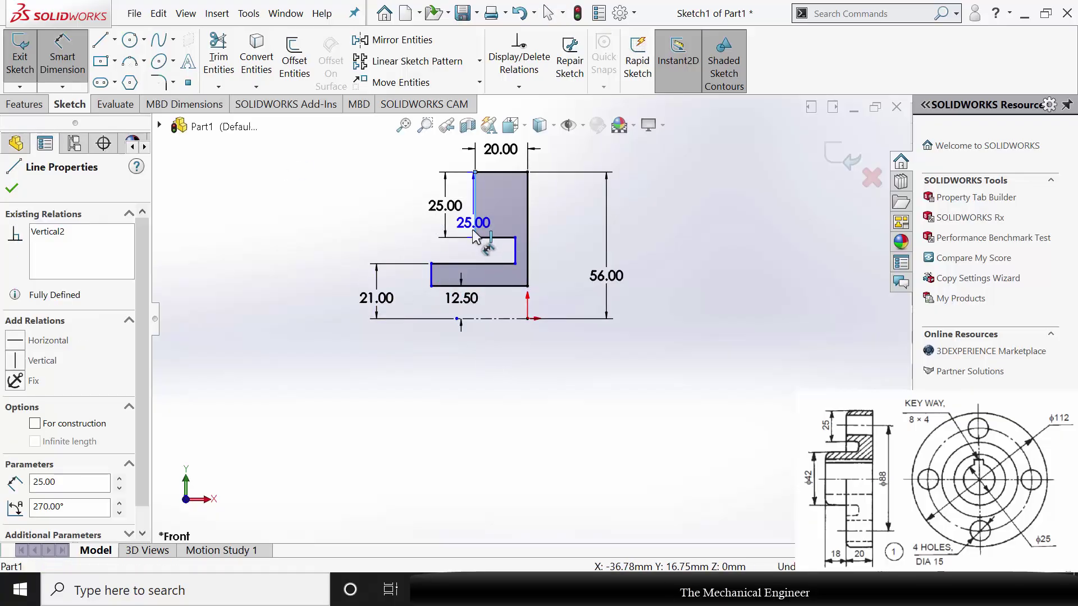
left_click(431, 272)
left_click(441, 164)
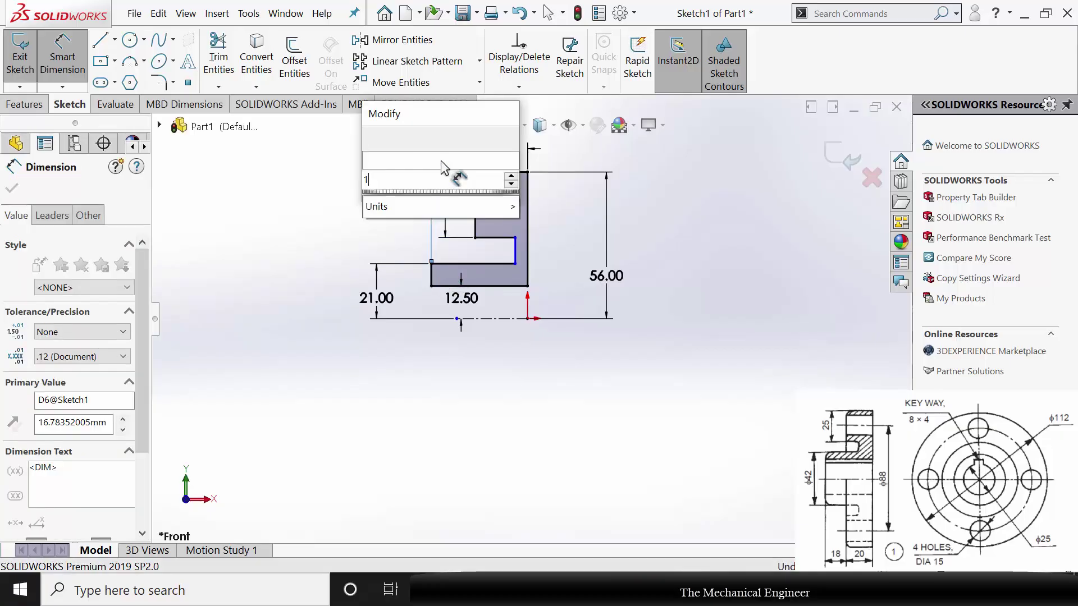
type("18")
key("Return")
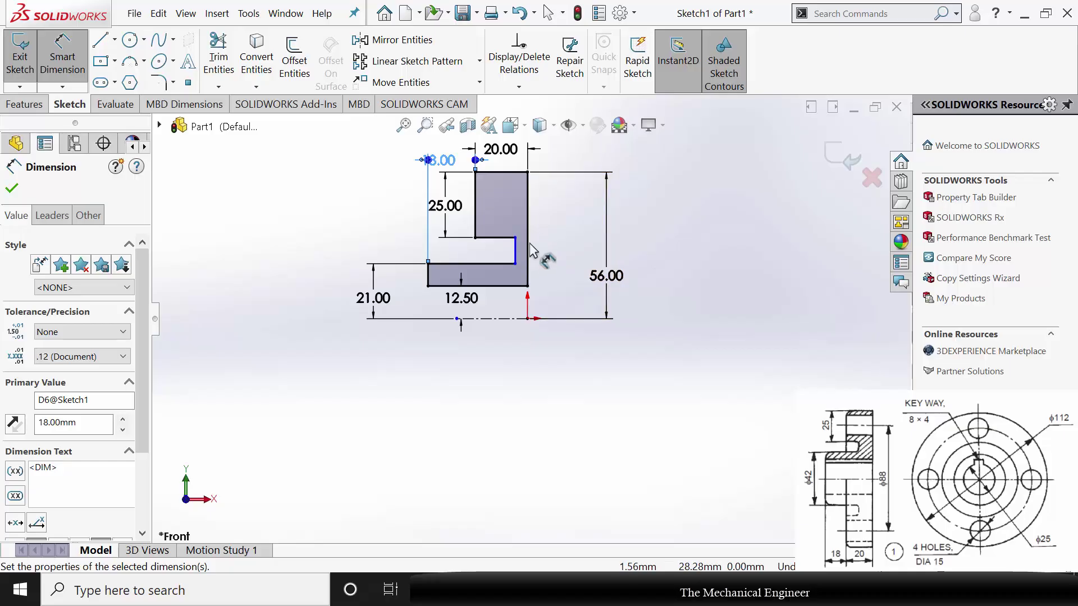
Dimension the web thickness between the recess's inner vertical edge and the profile's back edge to 12 mm
left_click(515, 254)
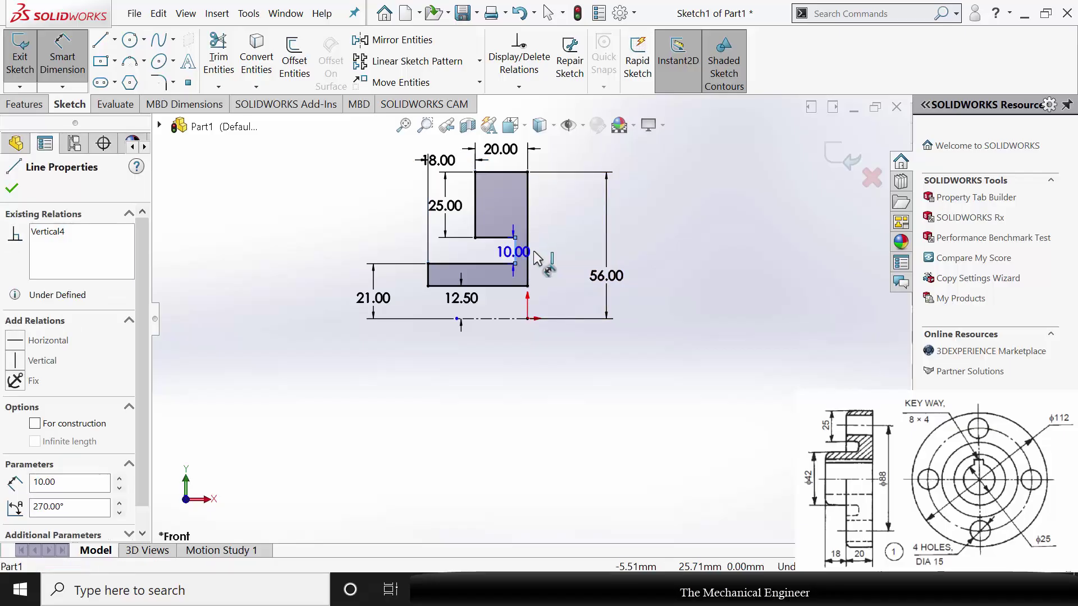
left_click(528, 253)
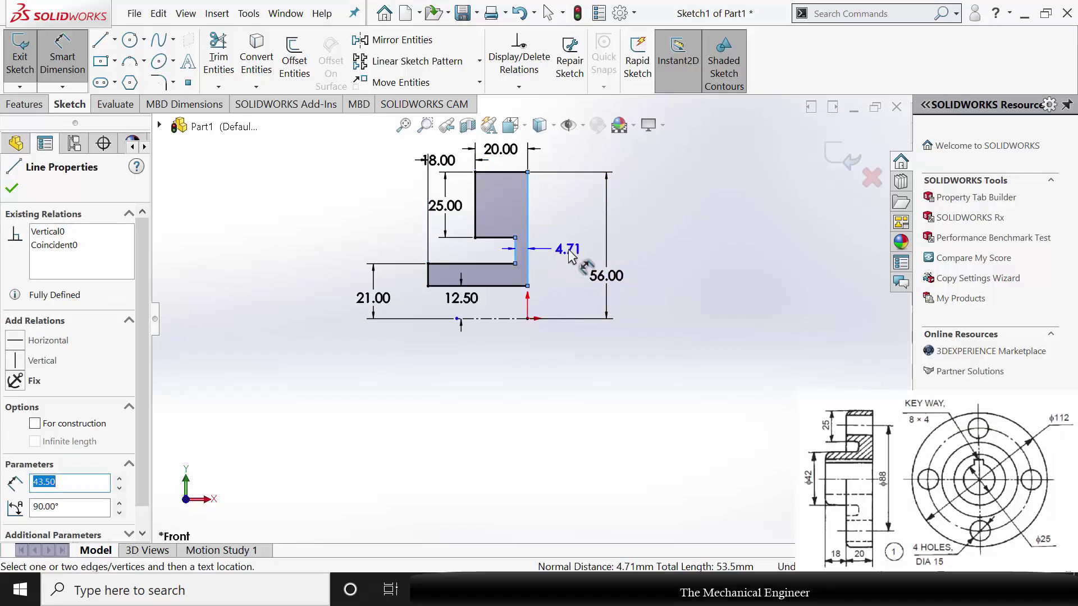
left_click(571, 256)
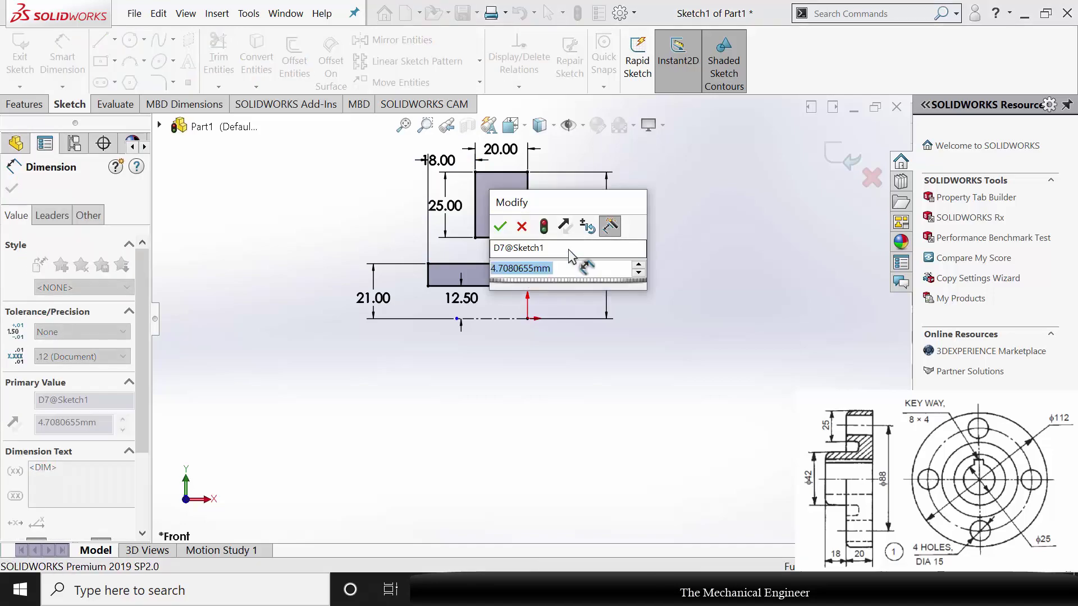
type("12")
key("Return")
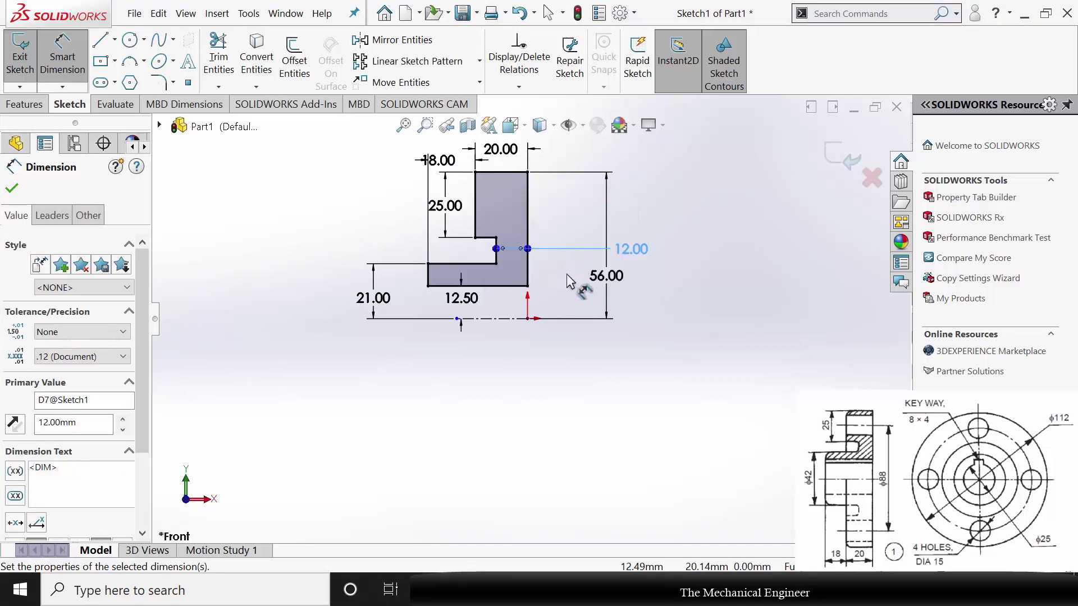
key("Escape")
key("Escape")
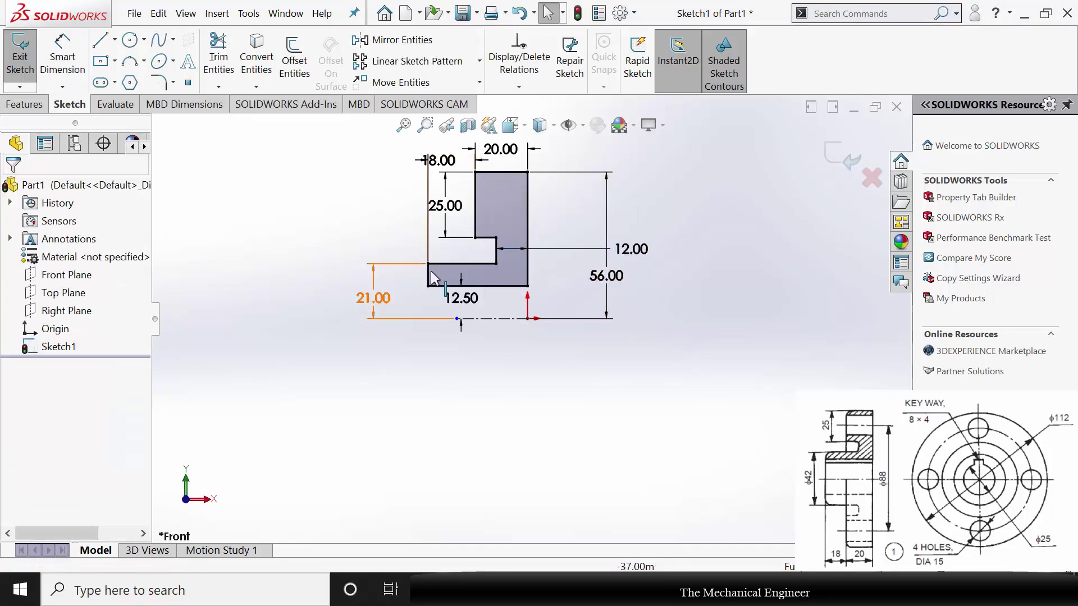
Revolve the half-profile sketch 360 degrees about the centerline to form the solid flange
left_click(25, 104)
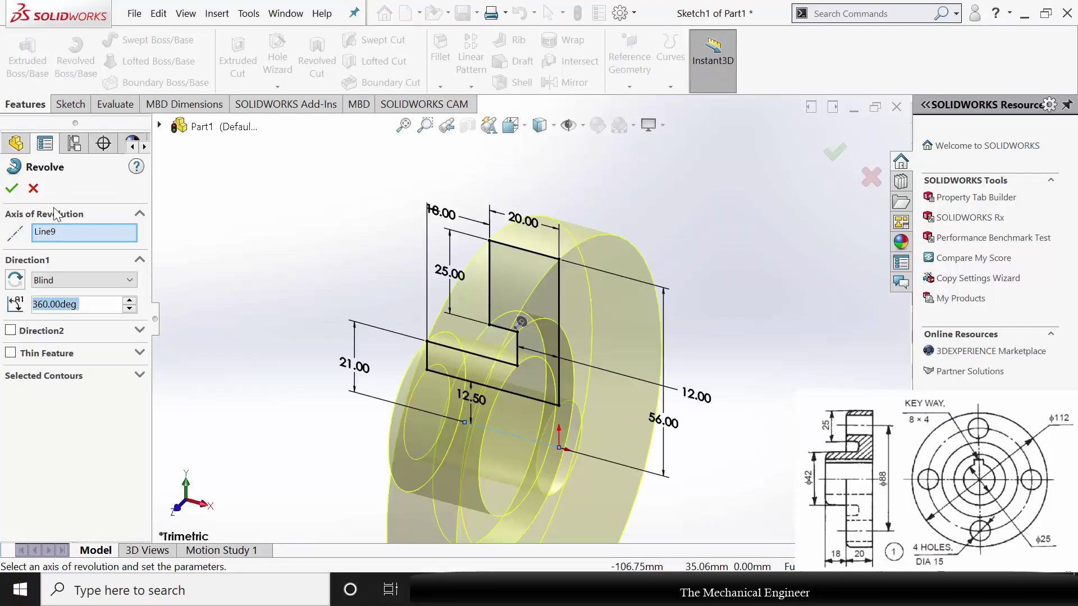
left_click(12, 190)
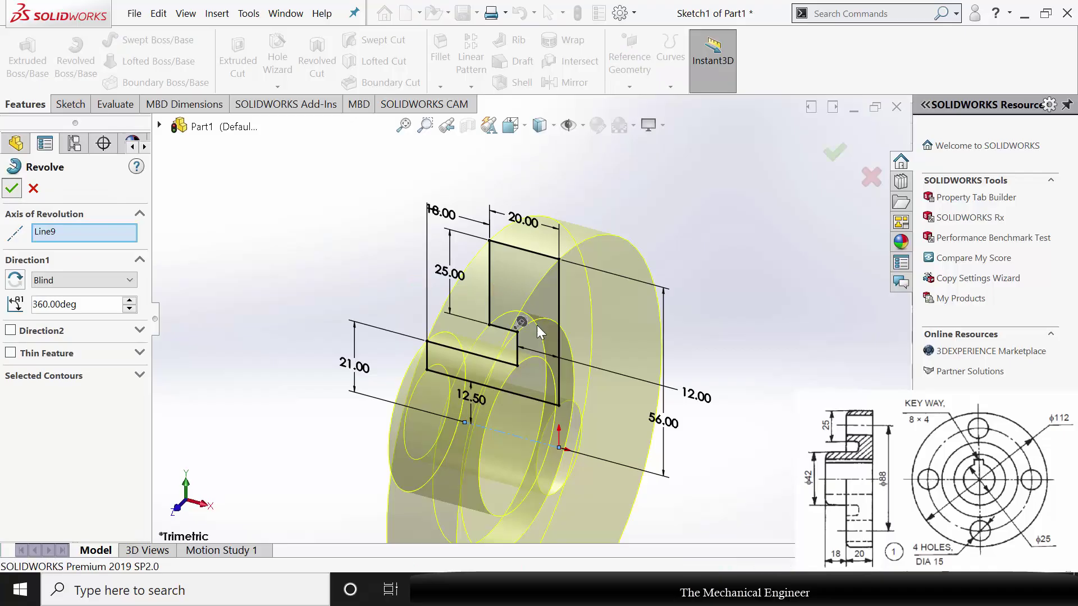
scroll(582, 361, "up", 5)
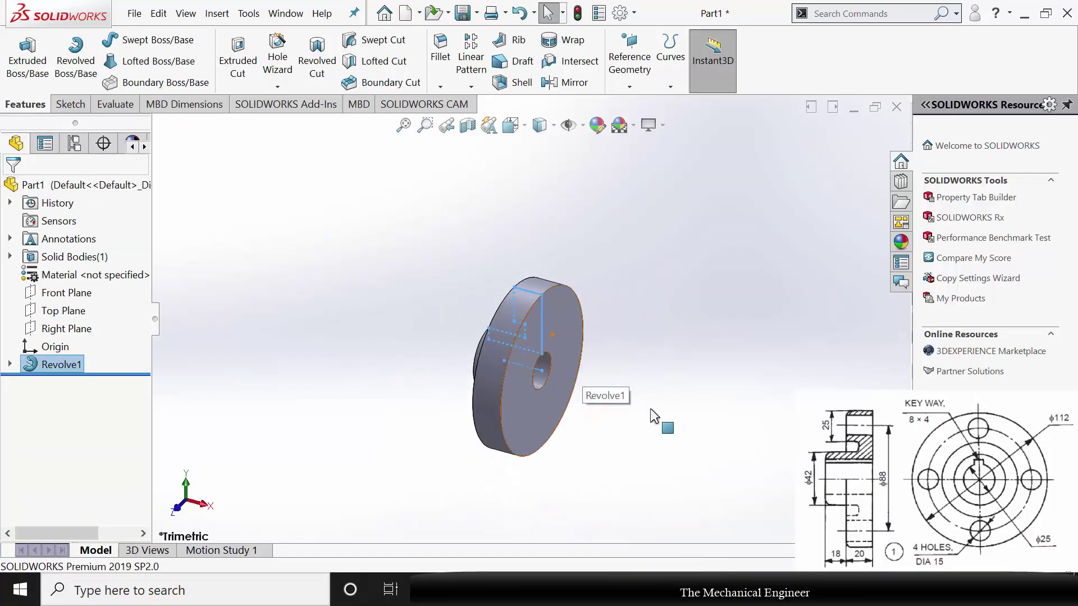
On the flange's flat back face, sketch a circle about 78 mm in diameter centered on the origin
middle_click_drag(597, 423, 585, 361)
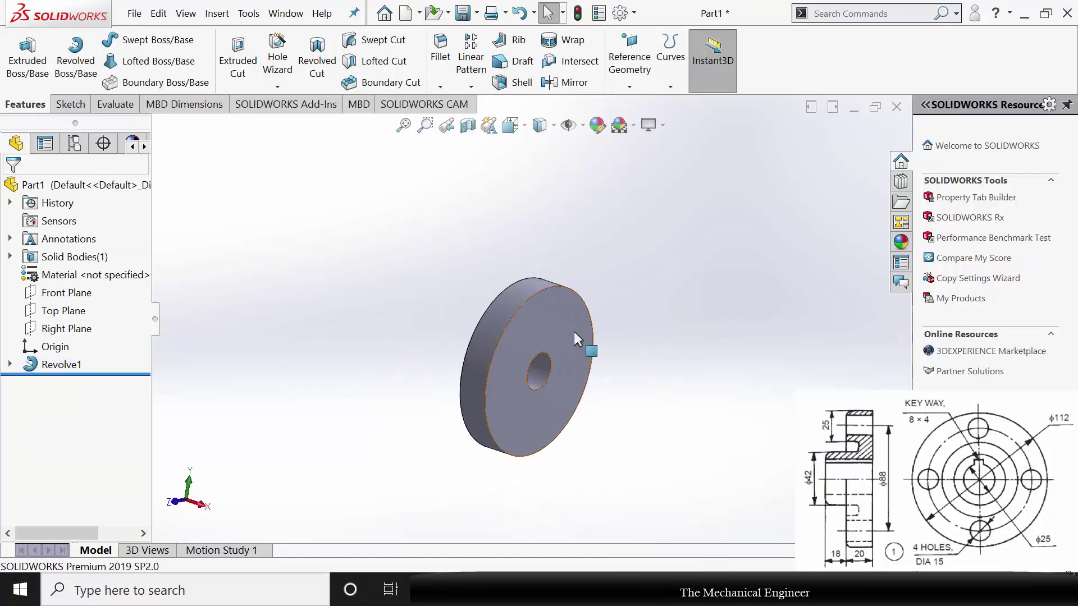
left_click(581, 315)
left_click(640, 298)
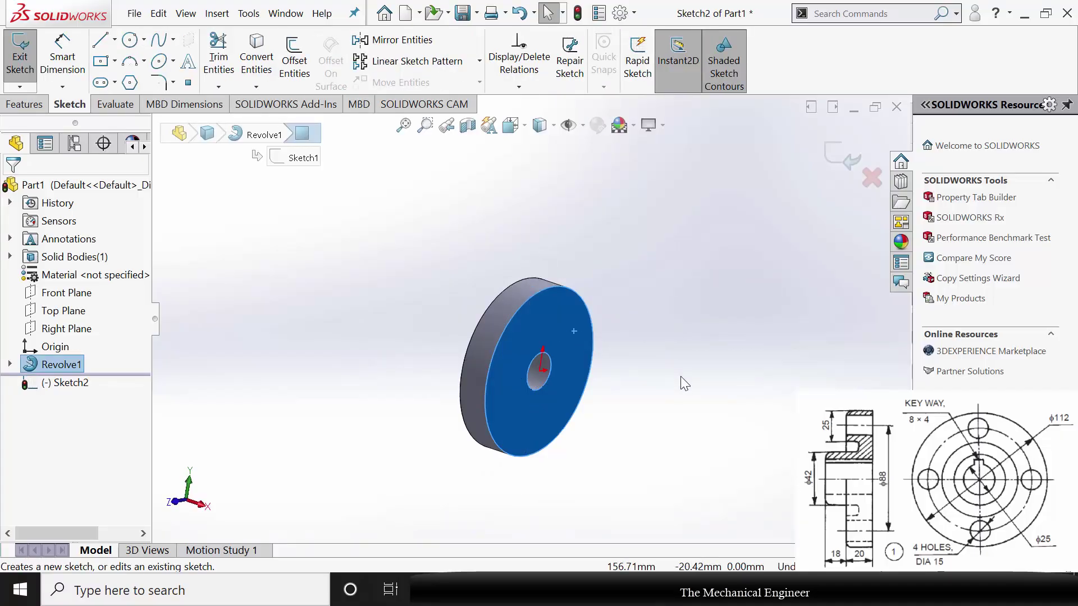
left_click(131, 40)
left_click(530, 319)
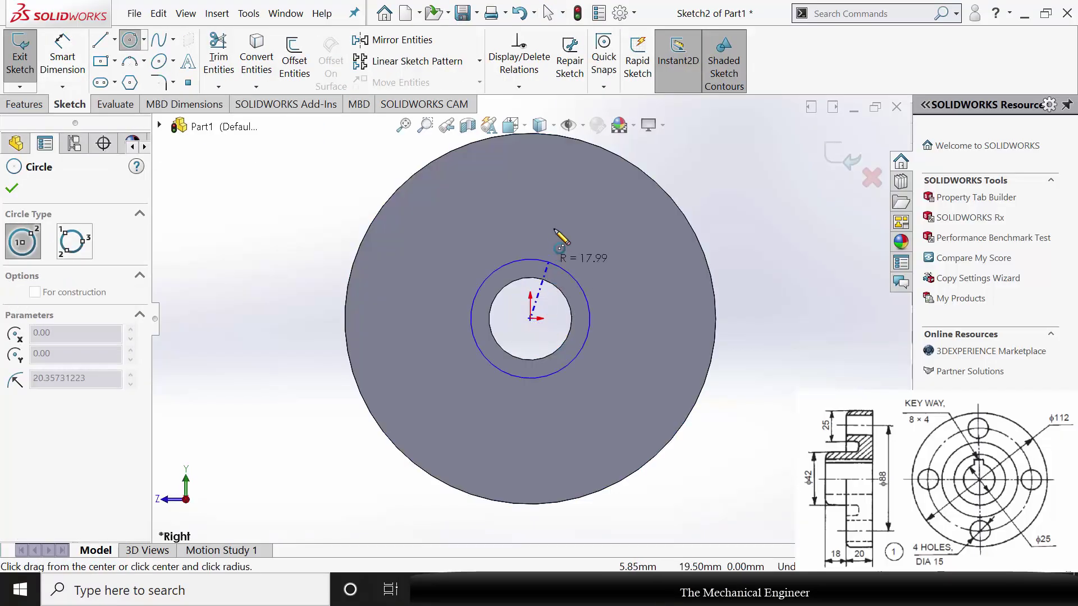
left_click(555, 192)
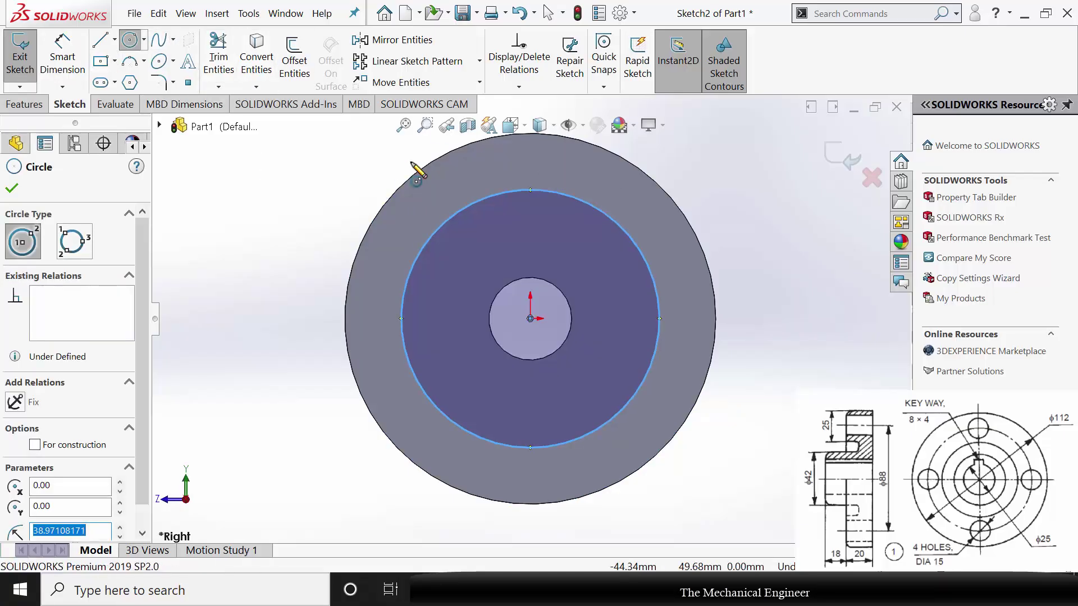
Sketch a hole circle about 12.5 mm in diameter centered on the large circle's top quadrant point
left_click(530, 191)
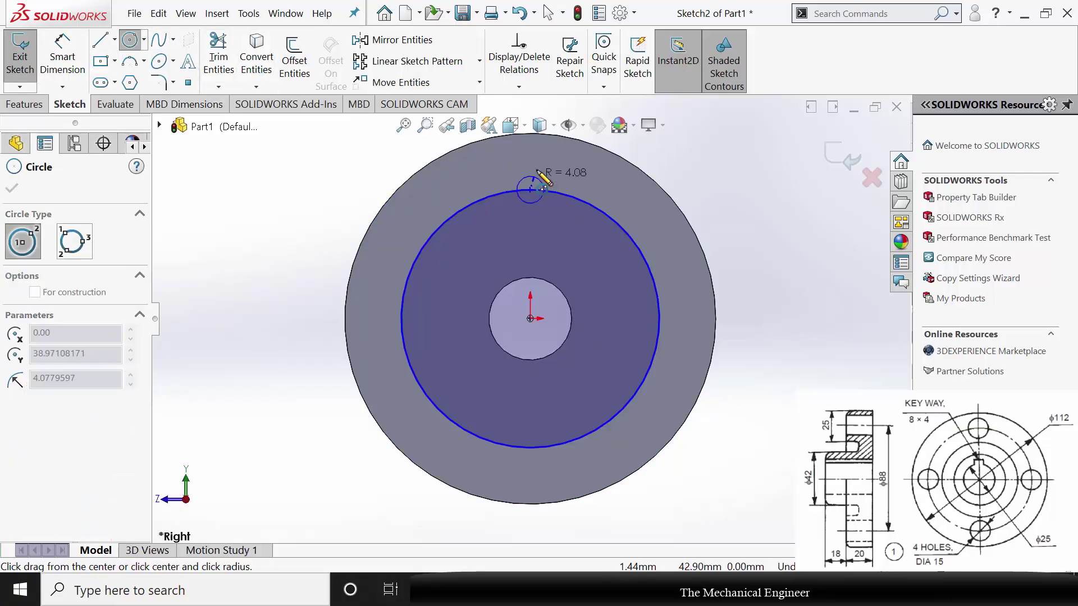
left_click(544, 175)
key("Escape")
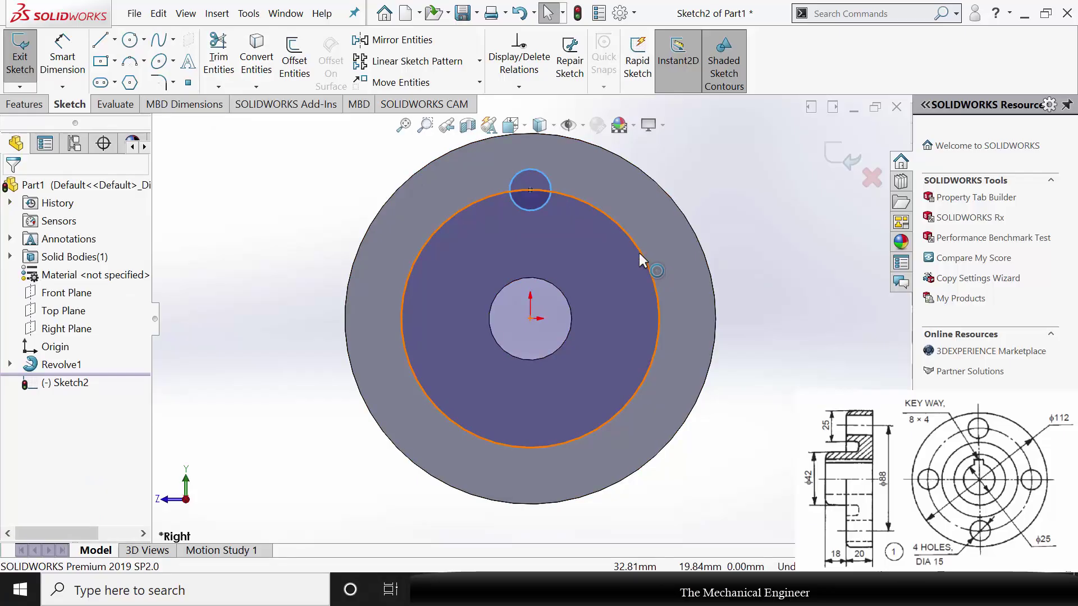
Convert the large origin-centered circle to construction geometry as the bolt circle
left_click(644, 256)
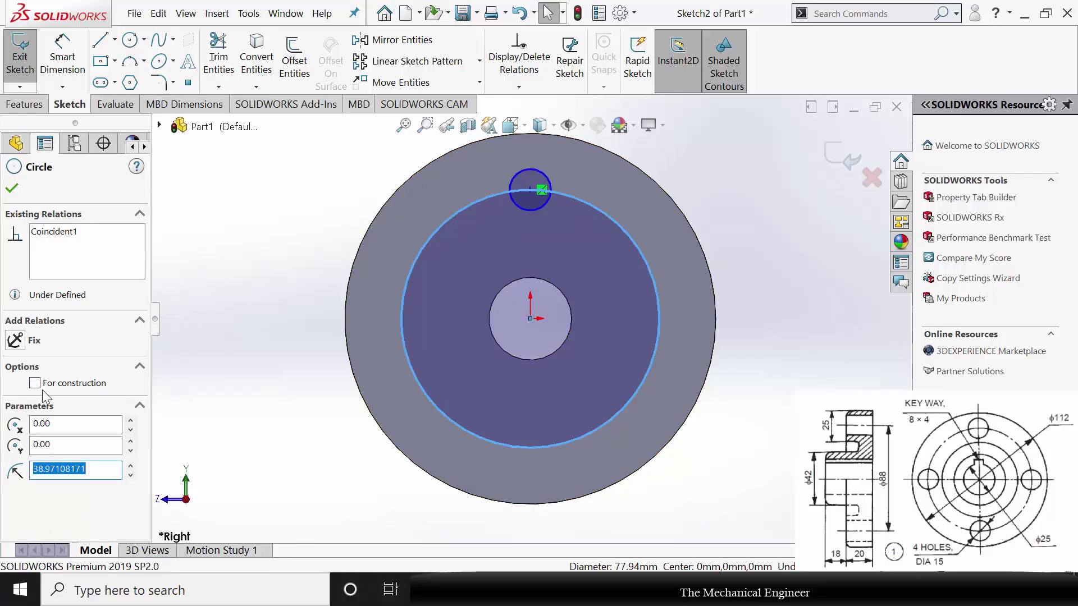
left_click(35, 383)
left_click(12, 188)
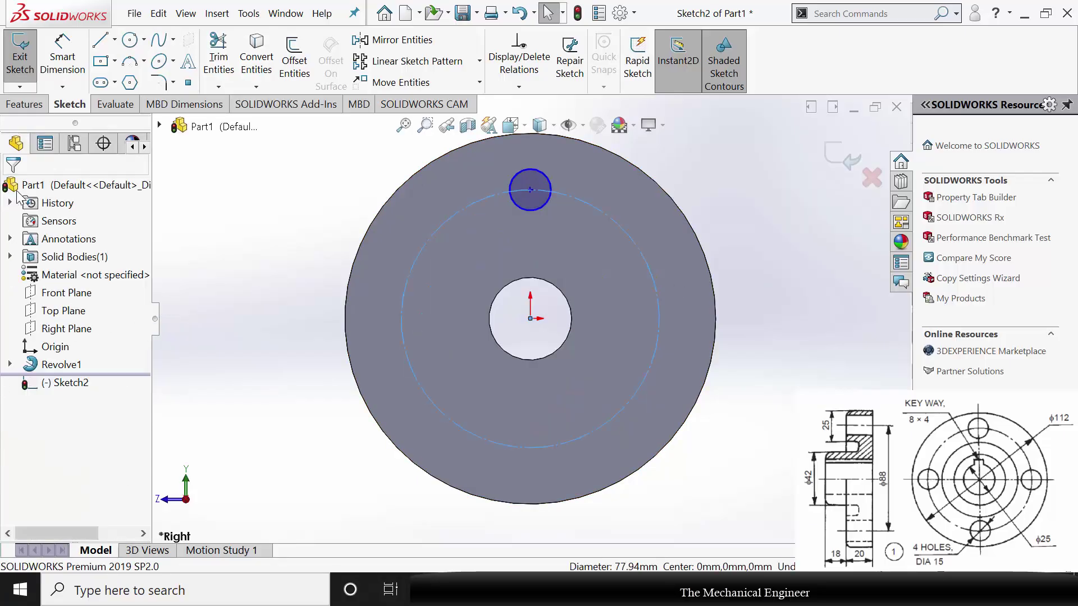
Dimension the construction bolt circle's diameter to 88 mm
left_click(62, 56)
left_click(405, 303)
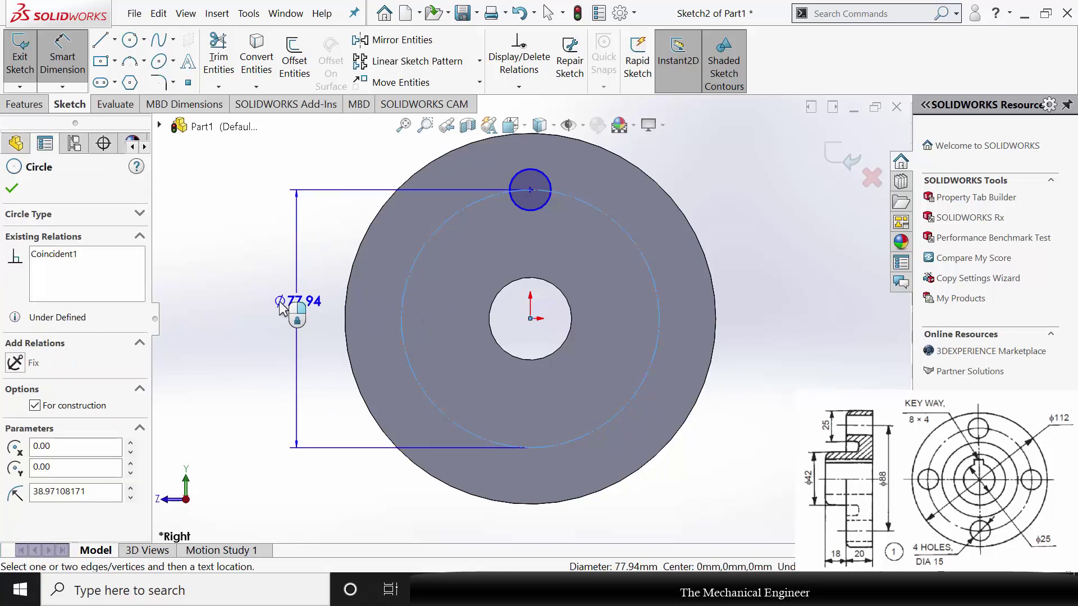
left_click(259, 304)
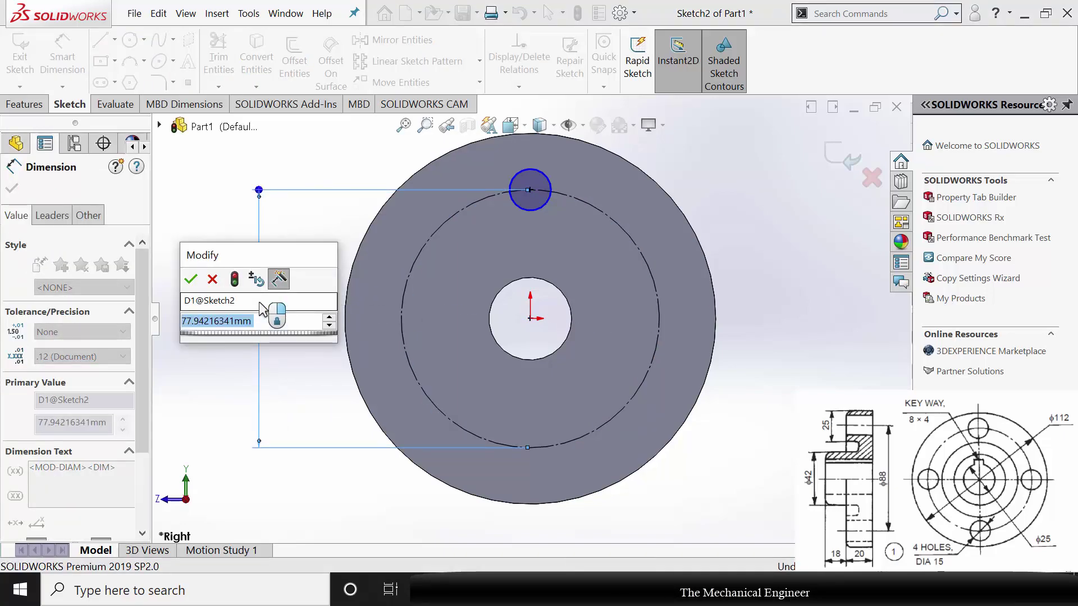
type("88")
key("Return")
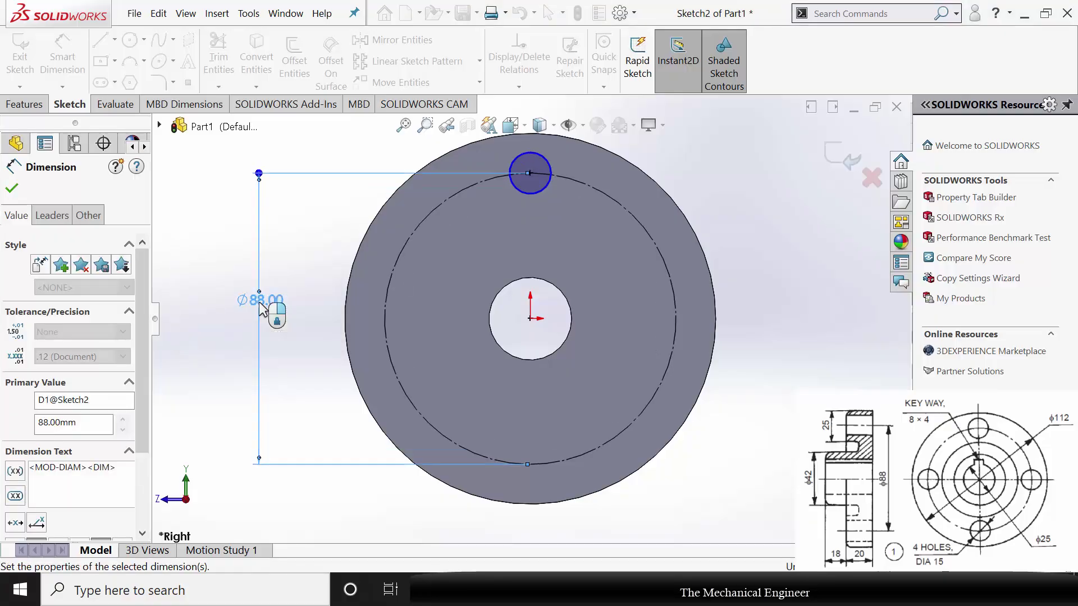
Dimension the small hole circle's diameter to 15 mm
left_click(535, 191)
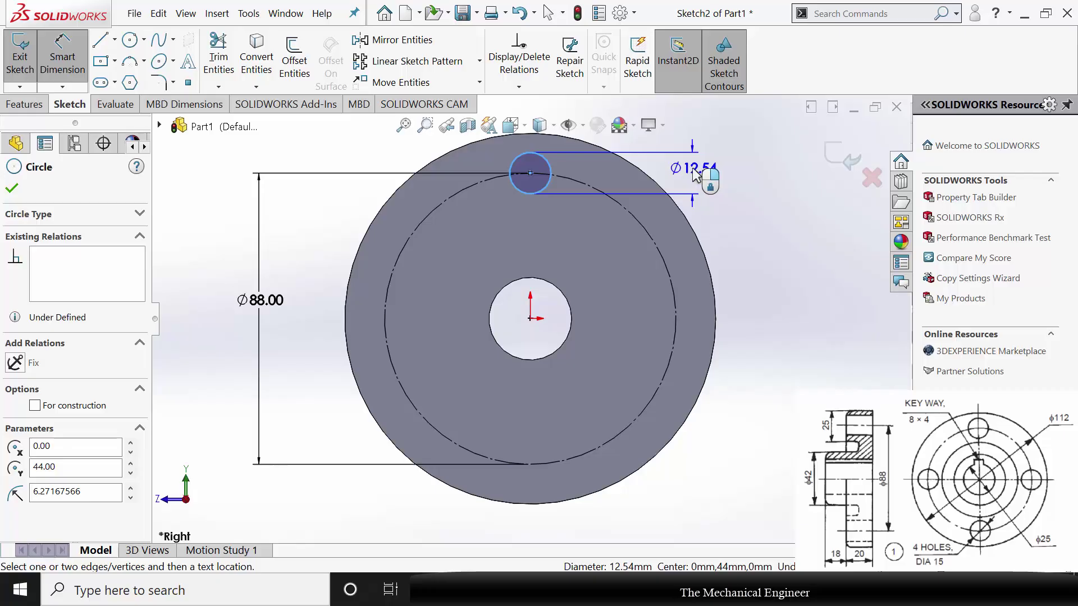
left_click(692, 169)
type("15")
key("Return")
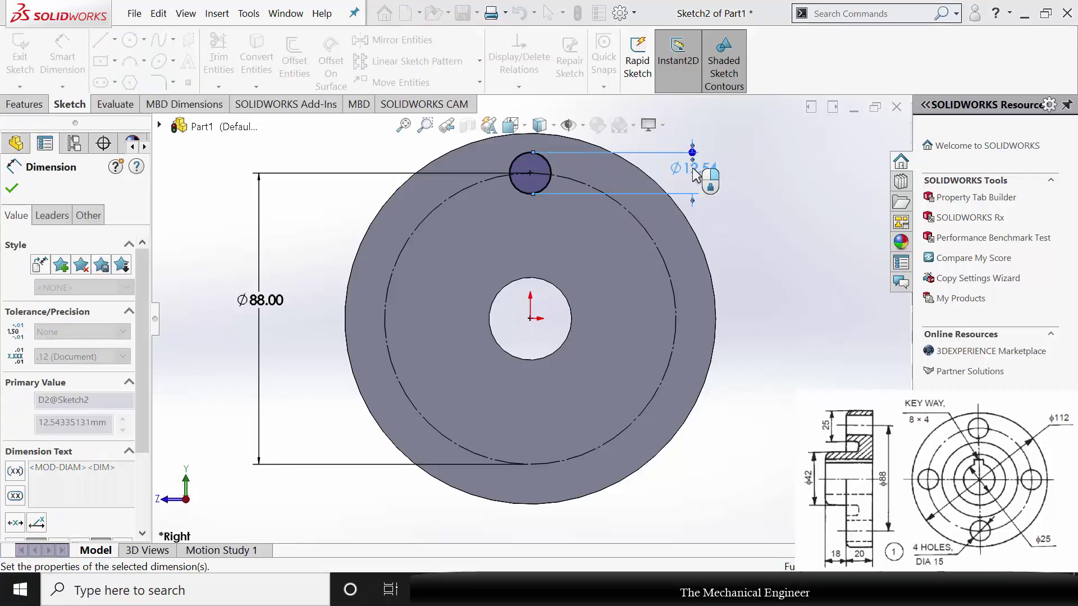
left_click(11, 188)
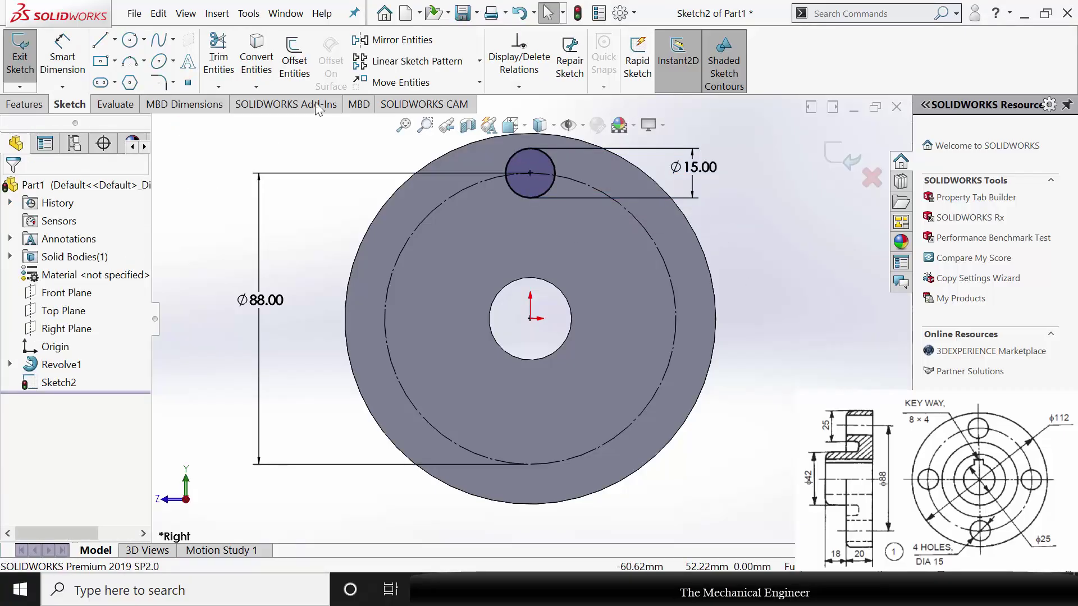
Circular-pattern only the 15 mm hole circle around the origin with 4 equally spaced instances over 360 degrees
left_click(481, 61)
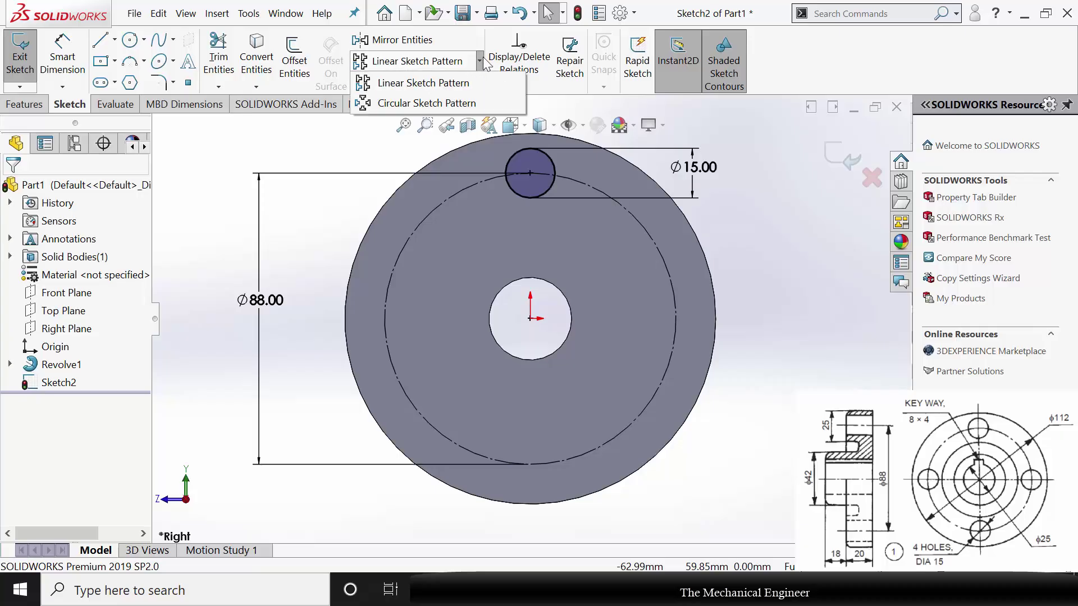
left_click(419, 103)
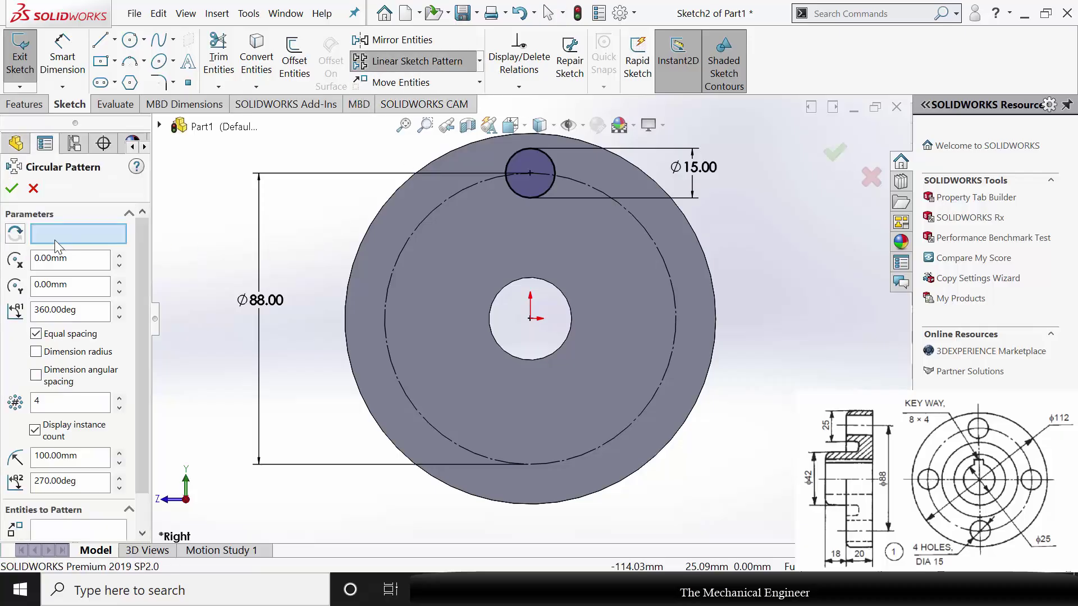
left_click(427, 214)
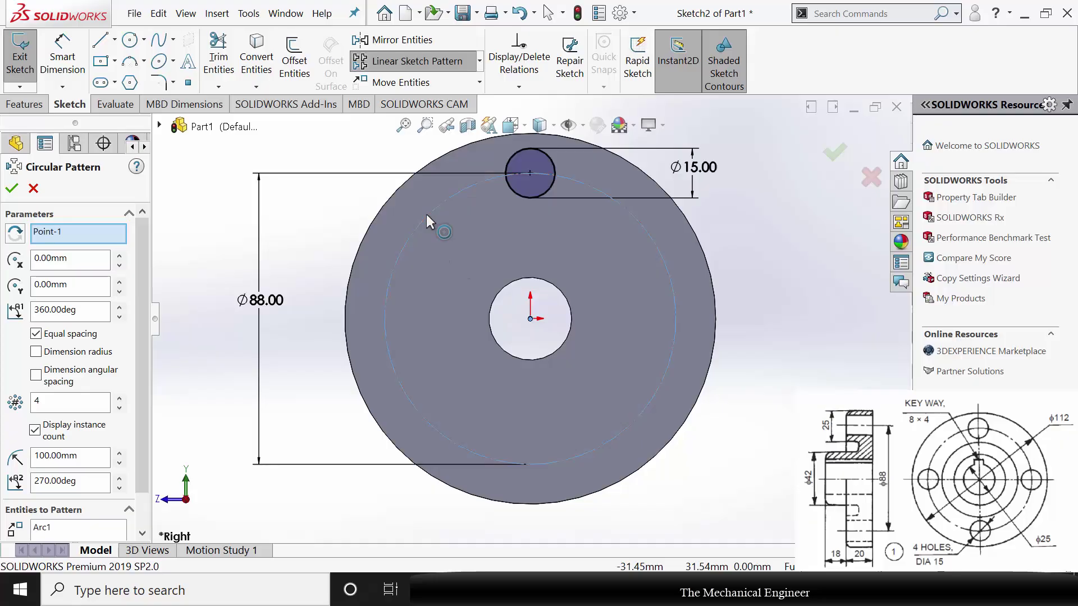
left_click(60, 399)
left_click_drag(140, 357, 141, 396)
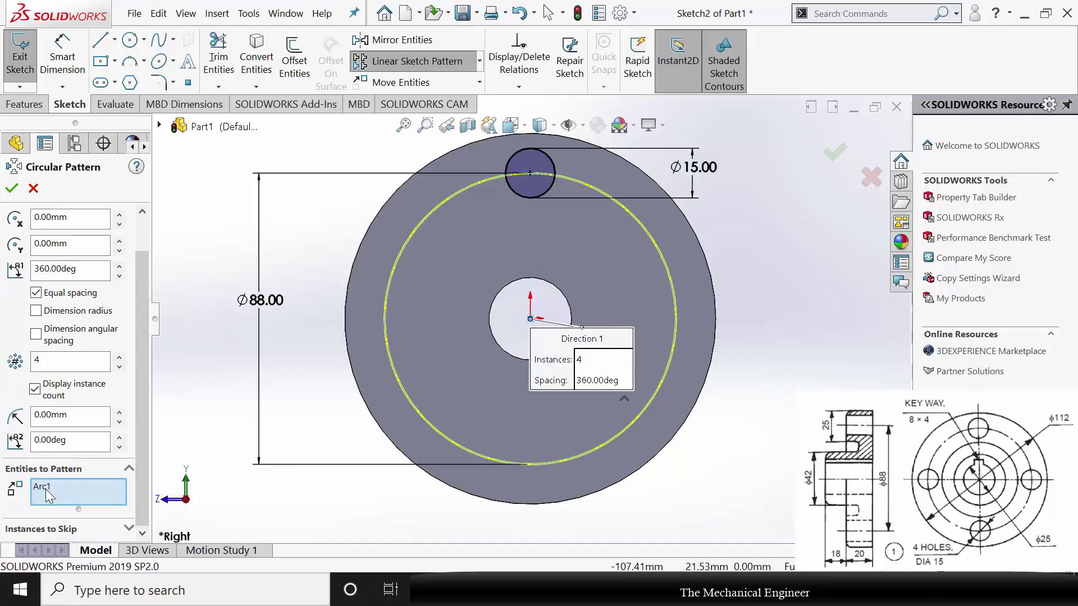
left_click(45, 490)
key("Delete")
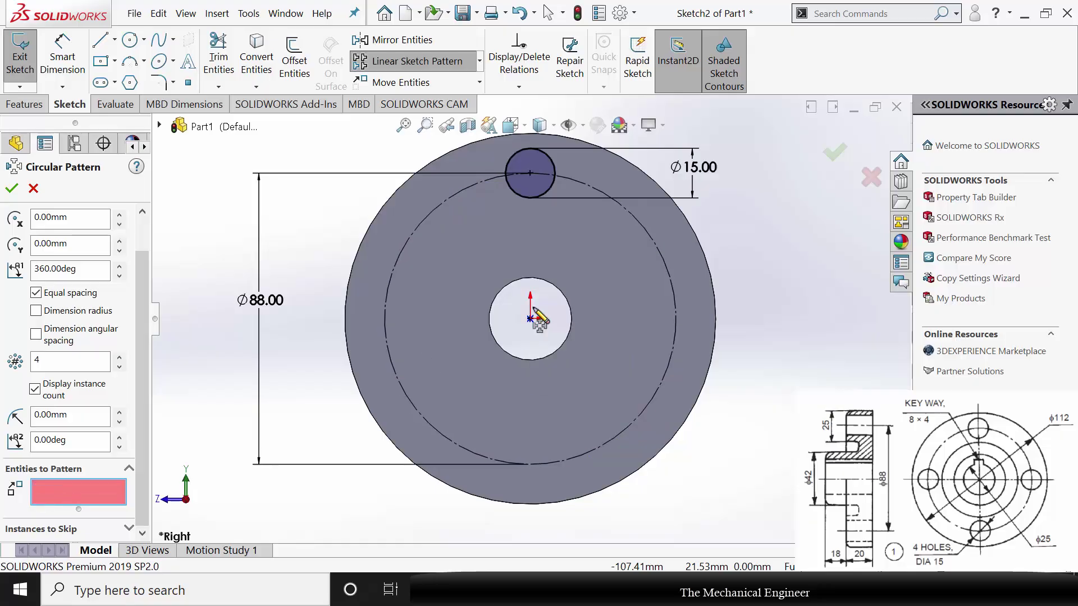
left_click(553, 184)
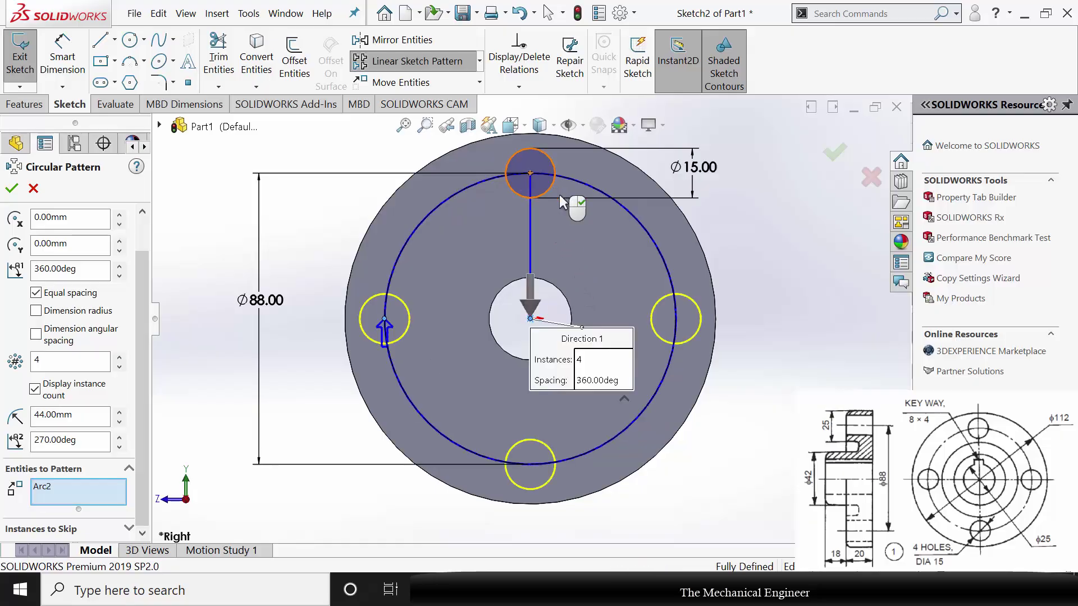
left_click(11, 190)
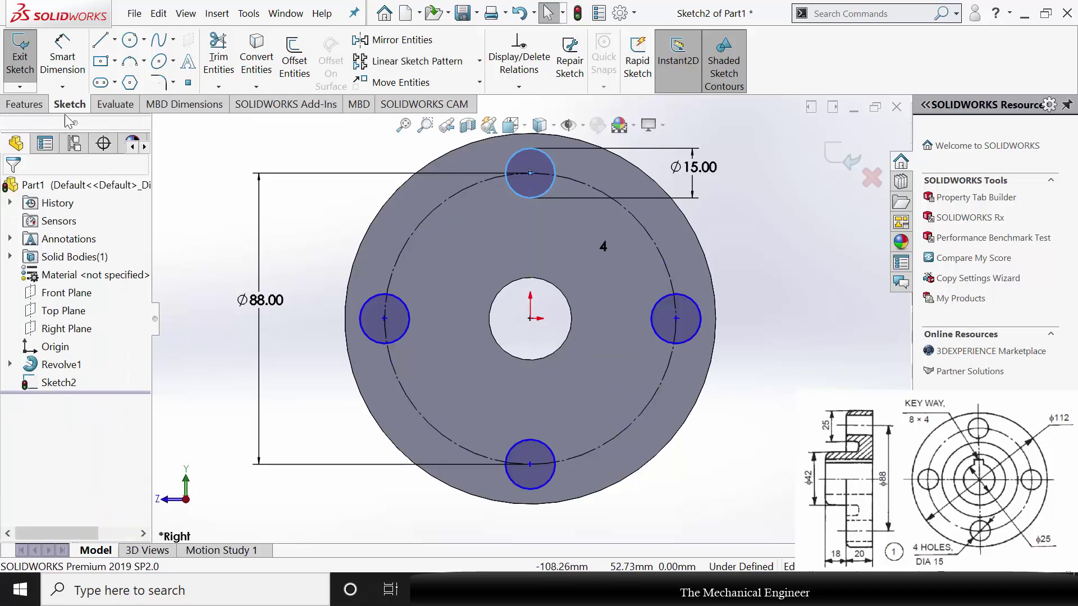
Cut the four patterned hole circles through the flange with an Extruded Cut set to Through All
left_click(31, 106)
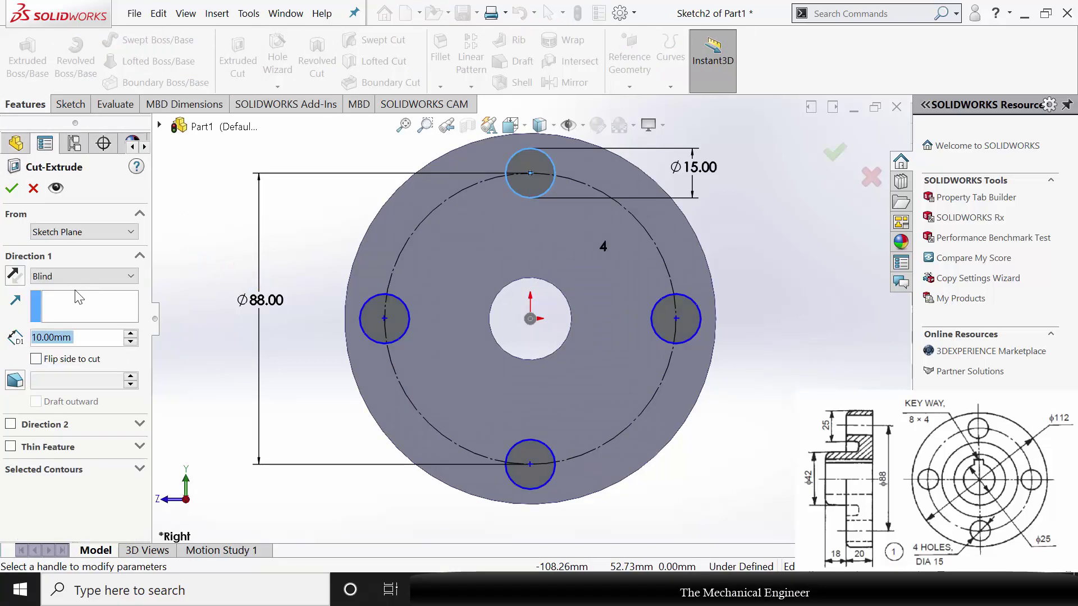
left_click(64, 278)
left_click(68, 304)
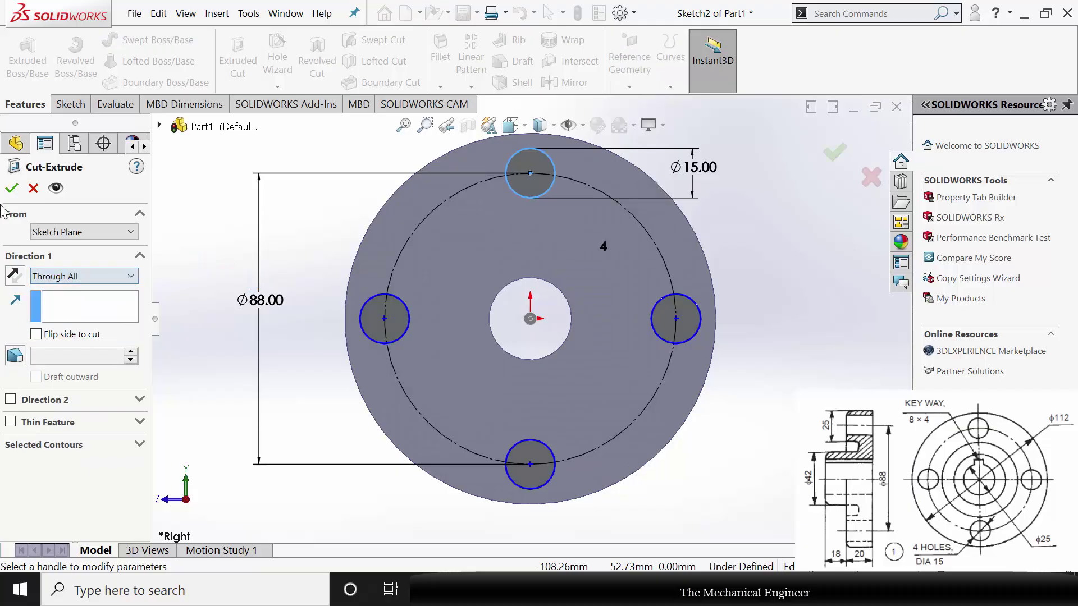
left_click(247, 362)
On the flange's flat back face, sketch a center rectangle about 6.9 mm high, centered above the origin and overlapping the bore's top edge
scroll(548, 278, "down", 1)
scroll(548, 279, "down", 1)
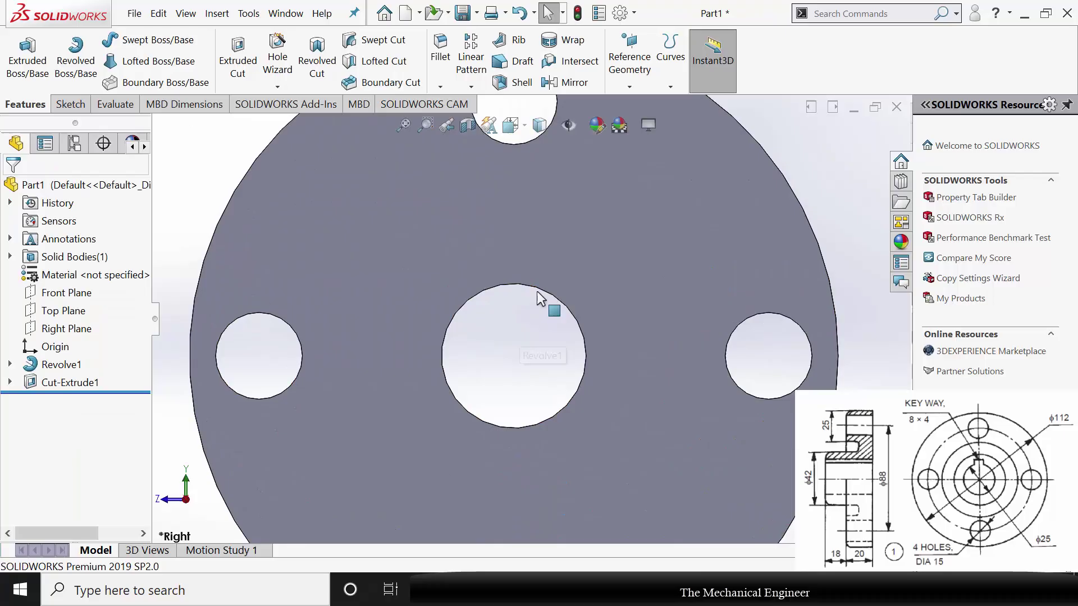
left_click(537, 244)
left_click(595, 210)
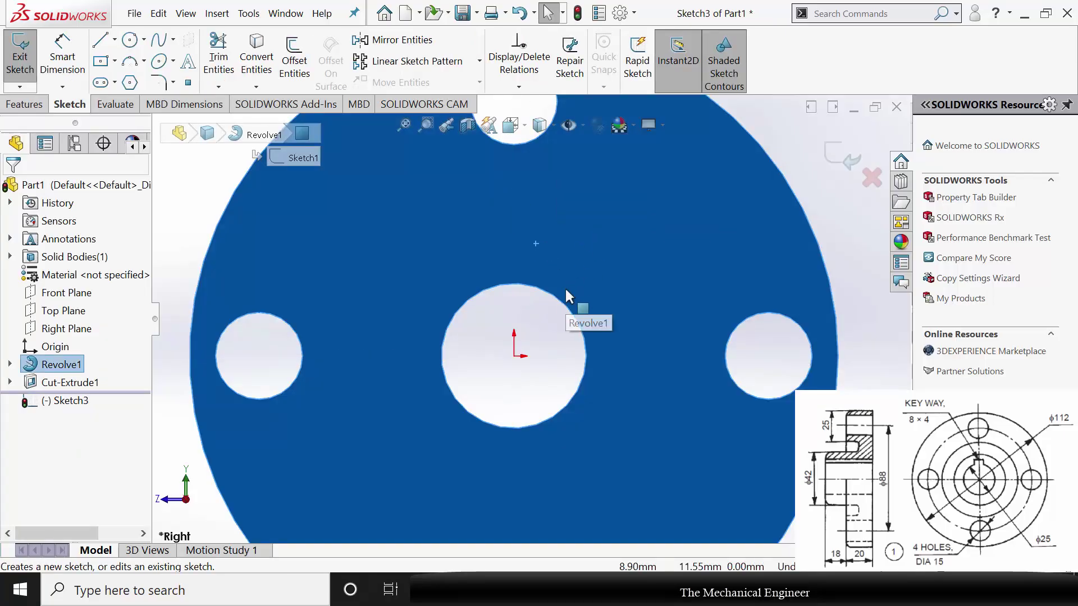
scroll(565, 289, "down", 2)
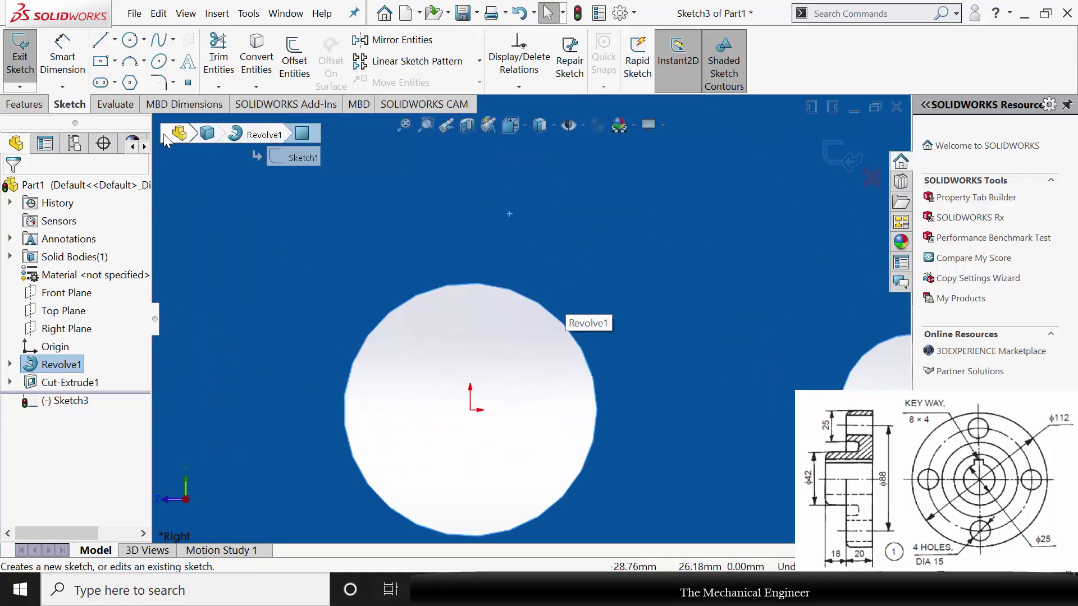
left_click(105, 62)
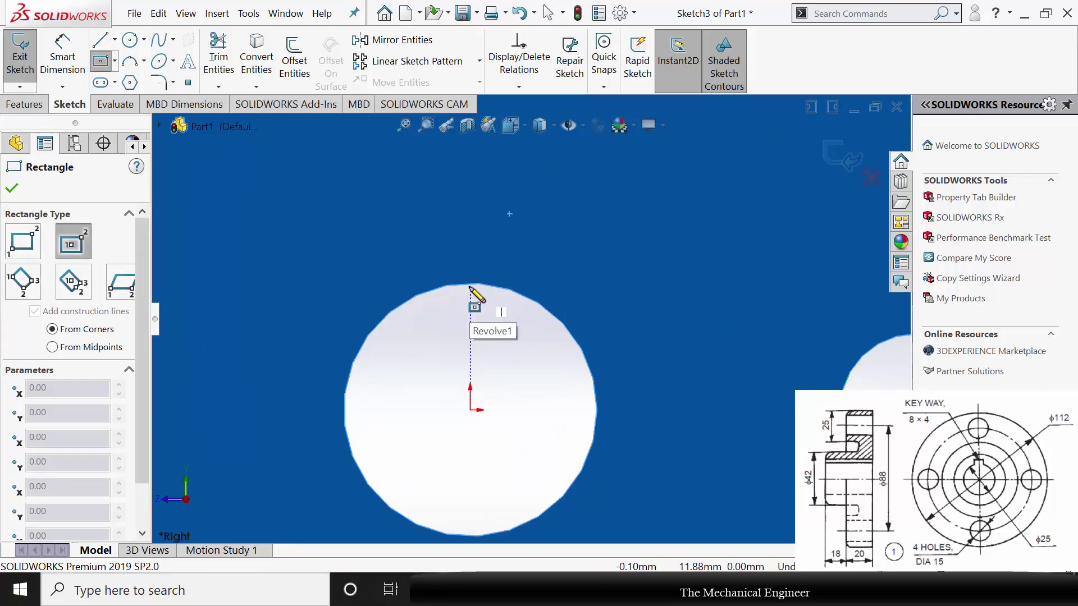
left_click(470, 257)
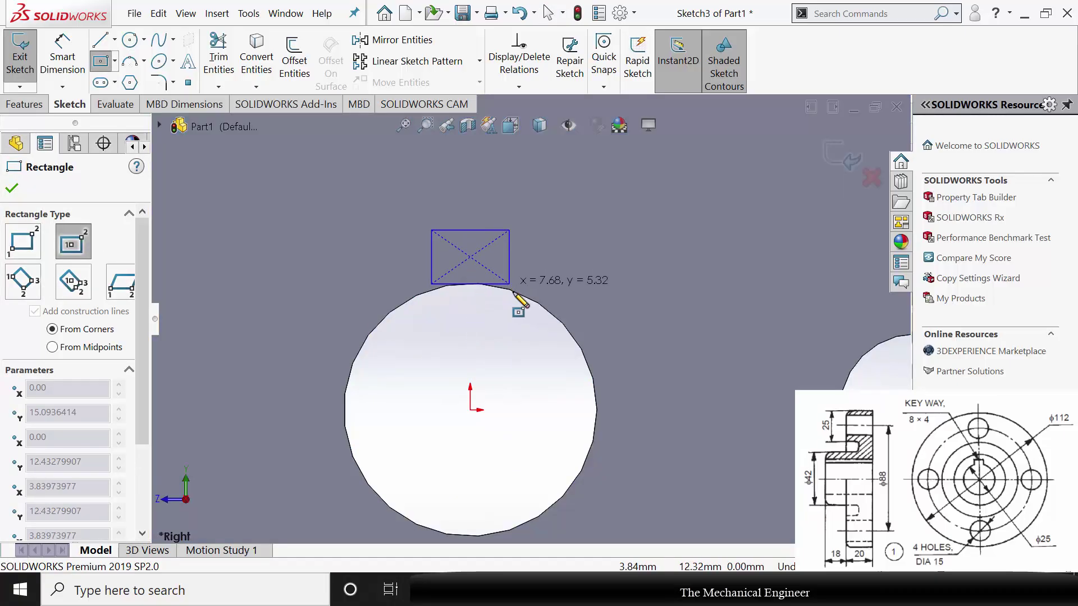
left_click(517, 291)
key("Escape")
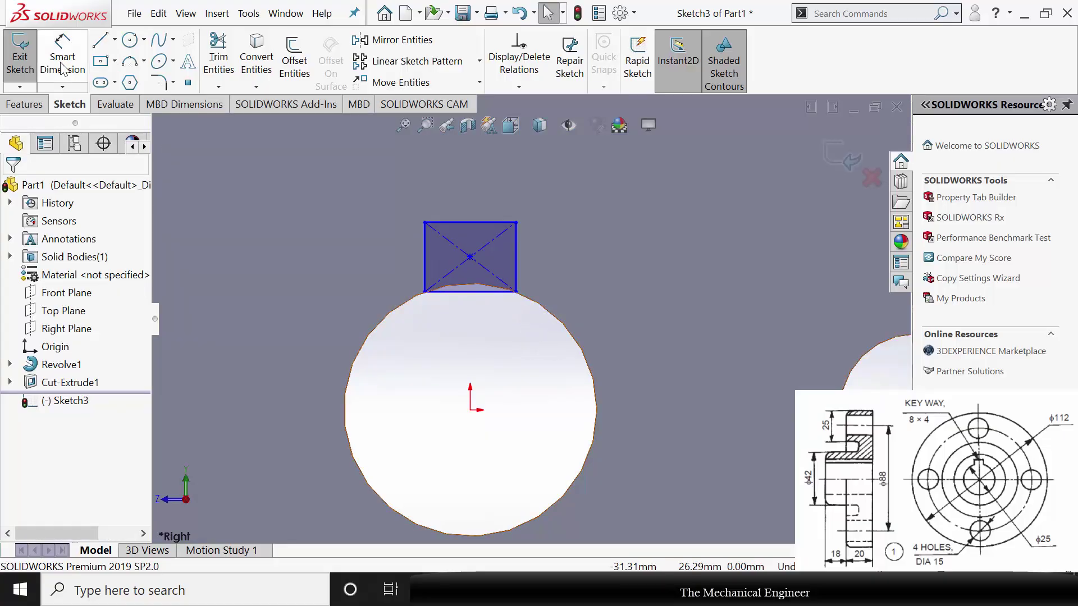
Dimension the keyway rectangle's height to 4 mm
left_click(63, 64)
left_click(516, 258)
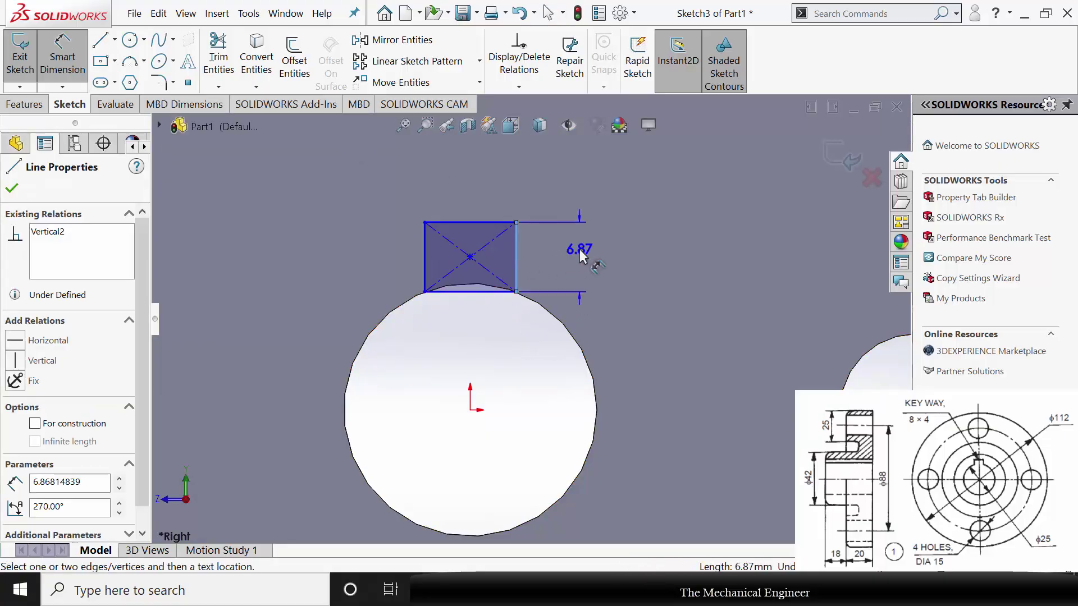
left_click(580, 248)
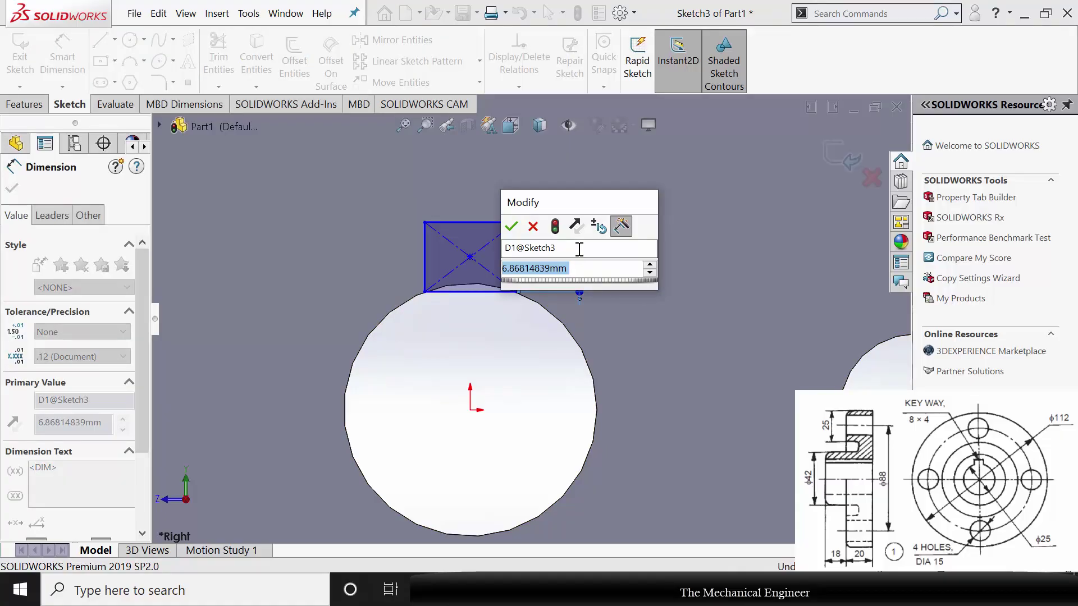
type("4")
key("Return")
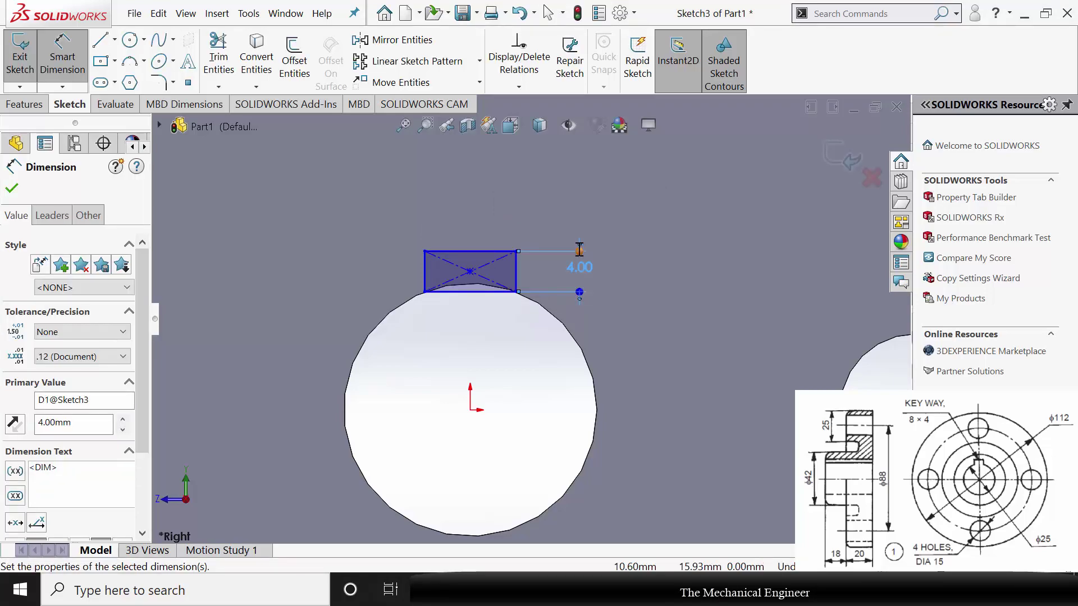
Dimension the keyway rectangle's width to 8 mm
left_click(479, 252)
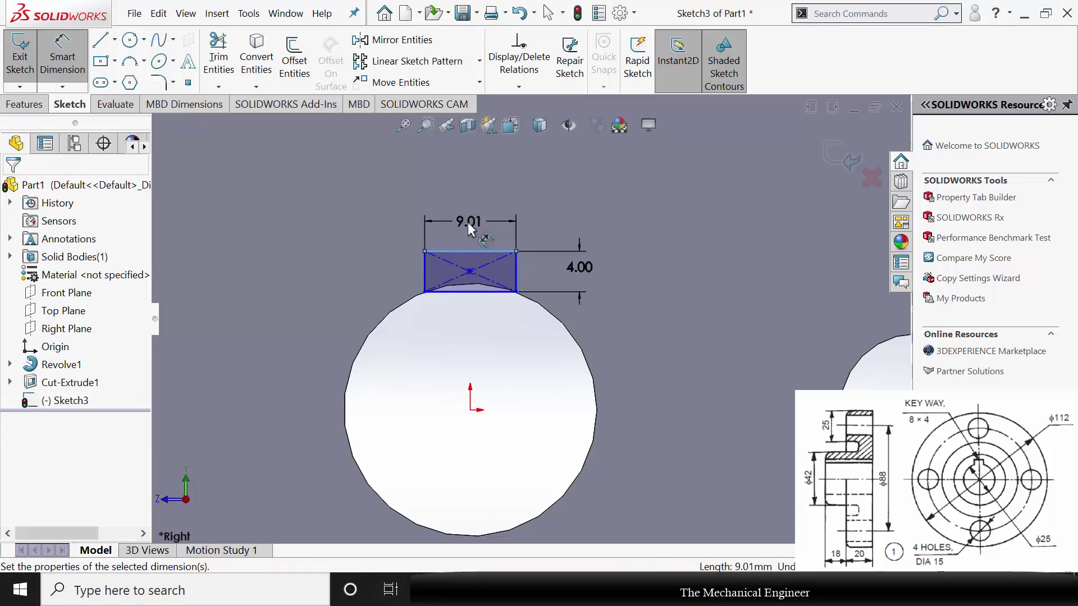
left_click(467, 222)
type("8")
key("Return")
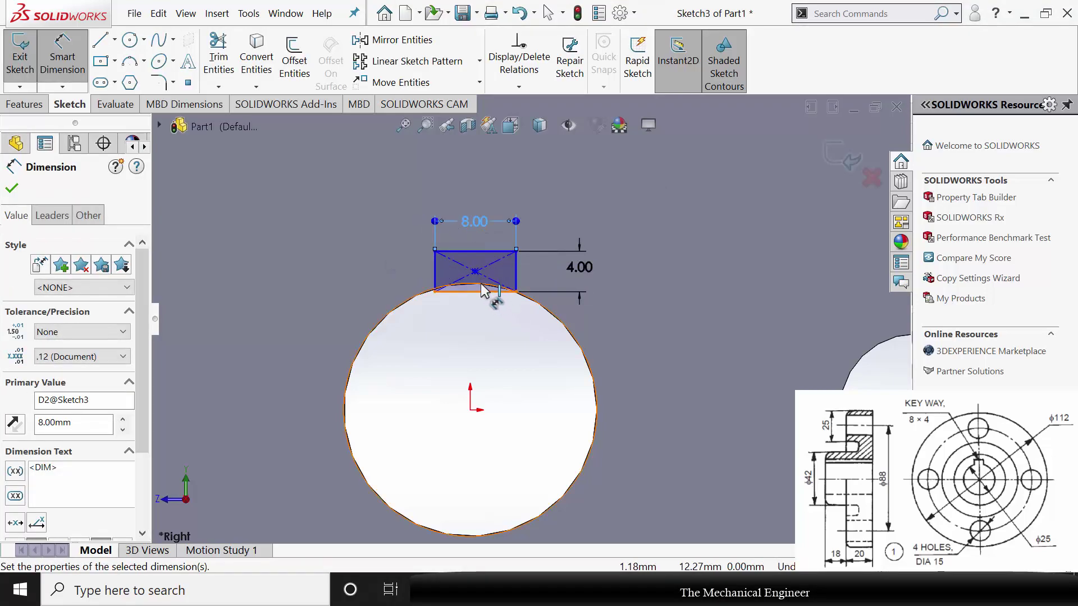
key("Escape")
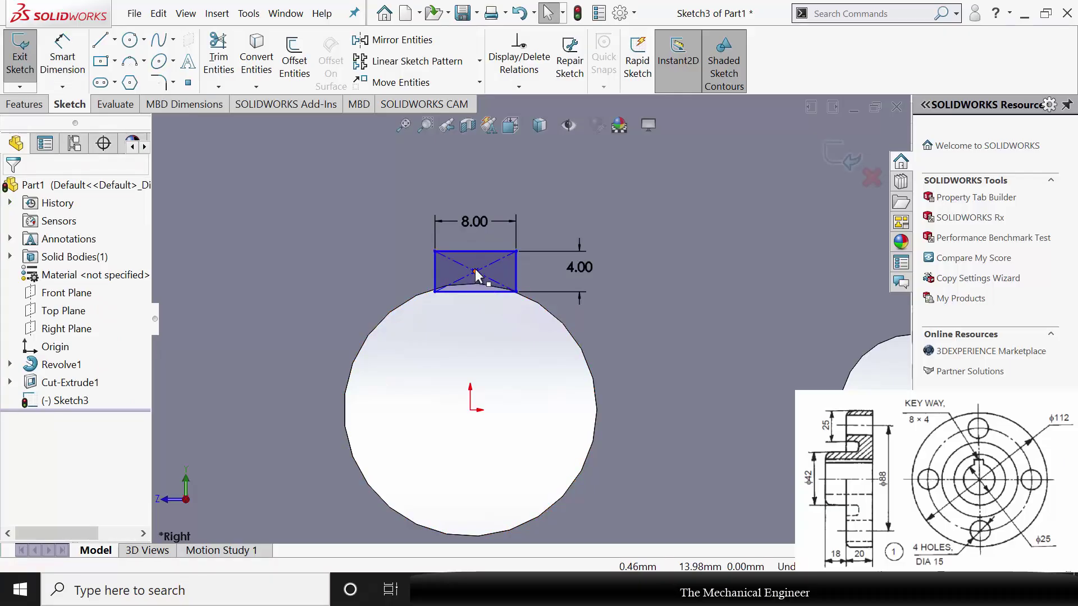
Add a vertical relation between the keyway rectangle's center point and the origin
left_click(475, 273)
key("Escape")
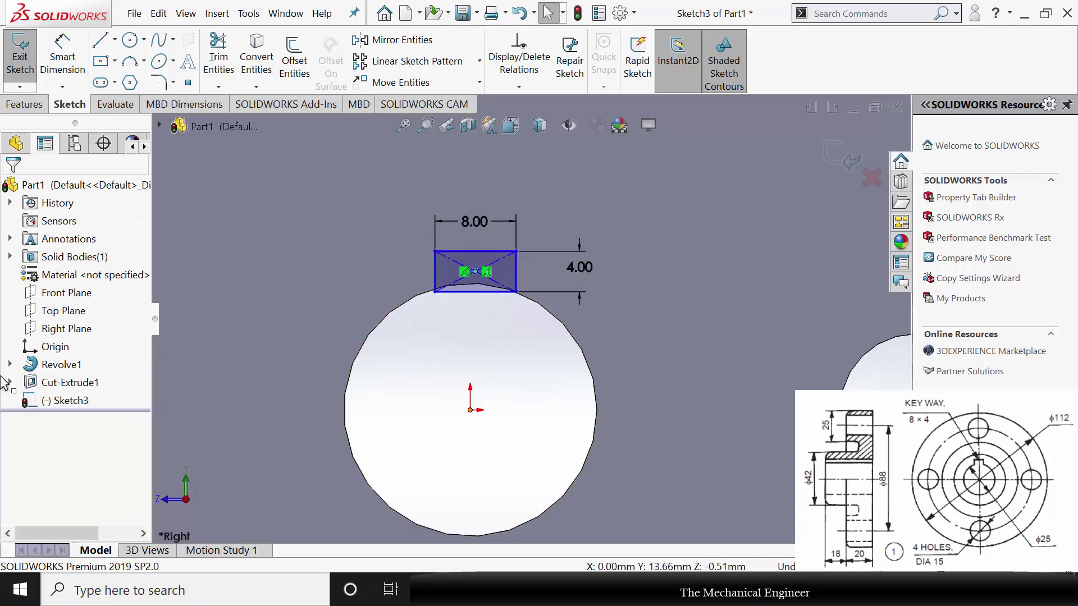
left_click(15, 428)
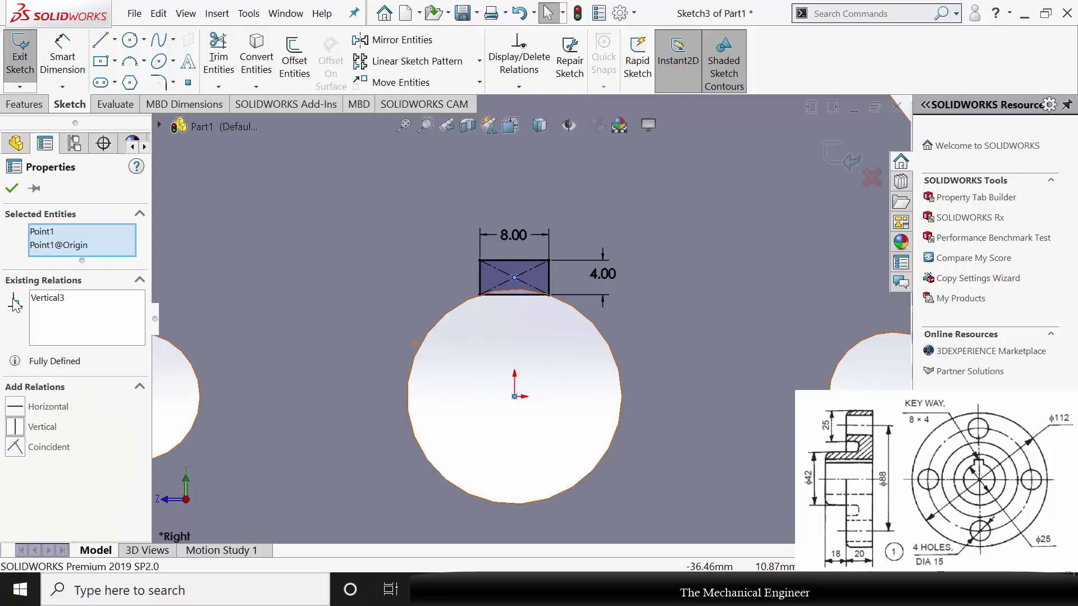
left_click(12, 190)
Cut the 8 × 4 keyway rectangle through the part with an Extruded Cut set to Through All
left_click(25, 104)
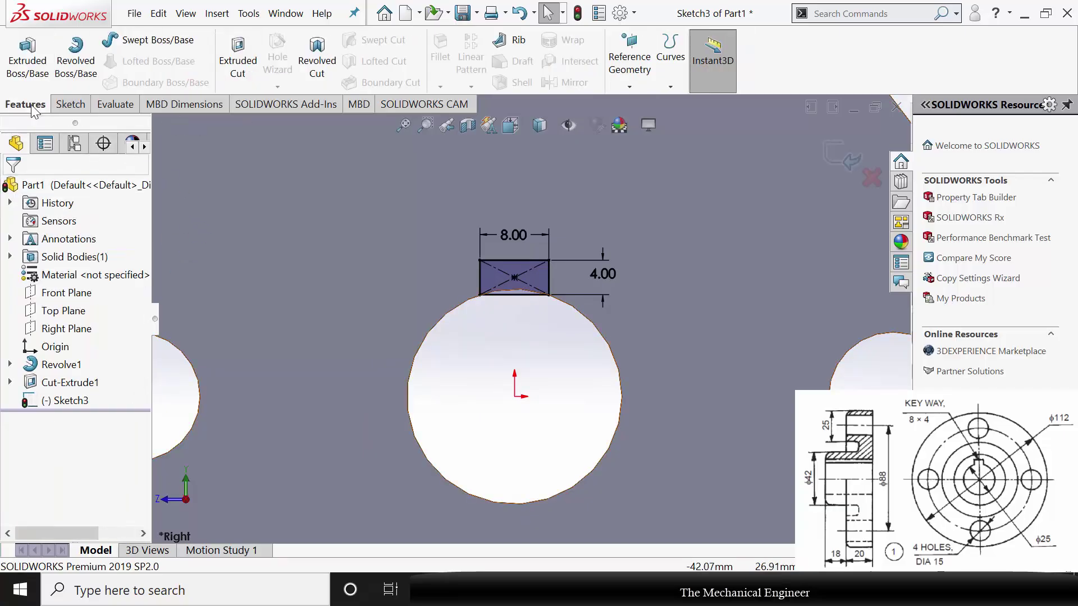
left_click(239, 63)
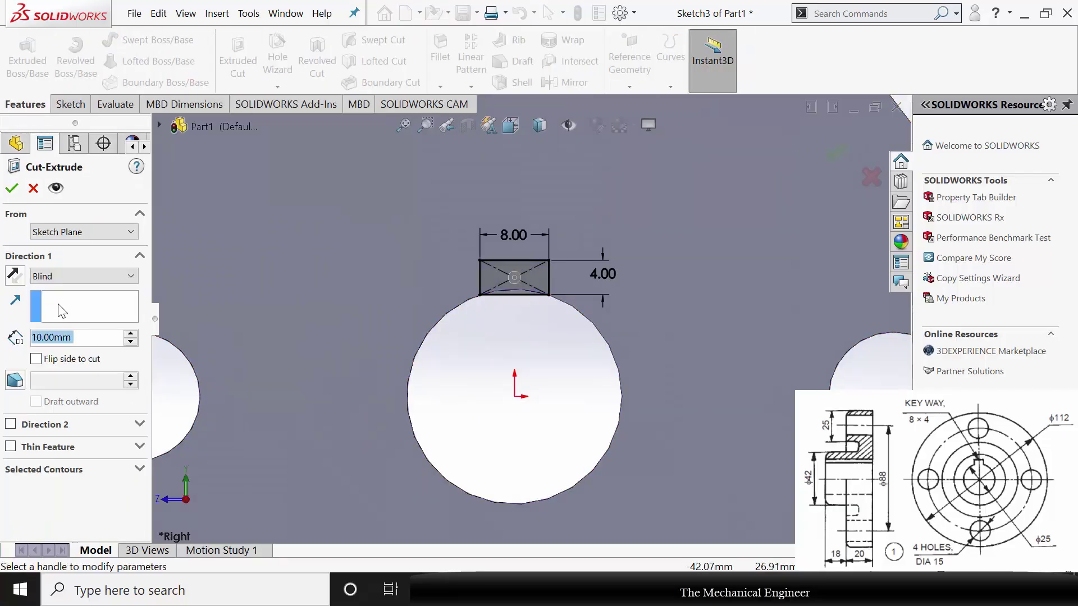
left_click(56, 300)
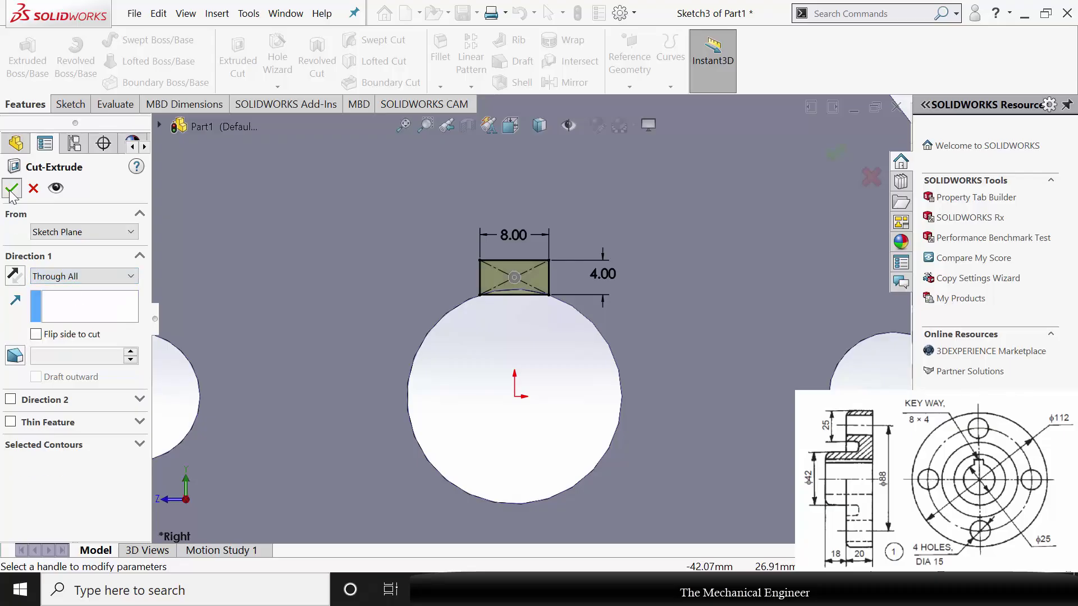
left_click(11, 189)
scroll(530, 380, "up", 5)
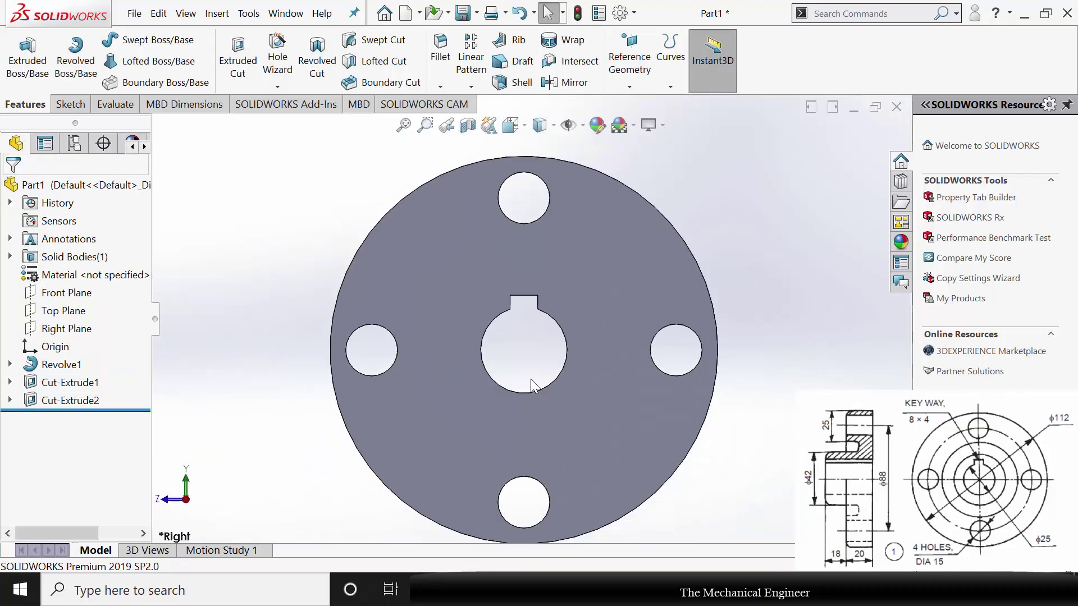
middle_click_drag(508, 366, 633, 384)
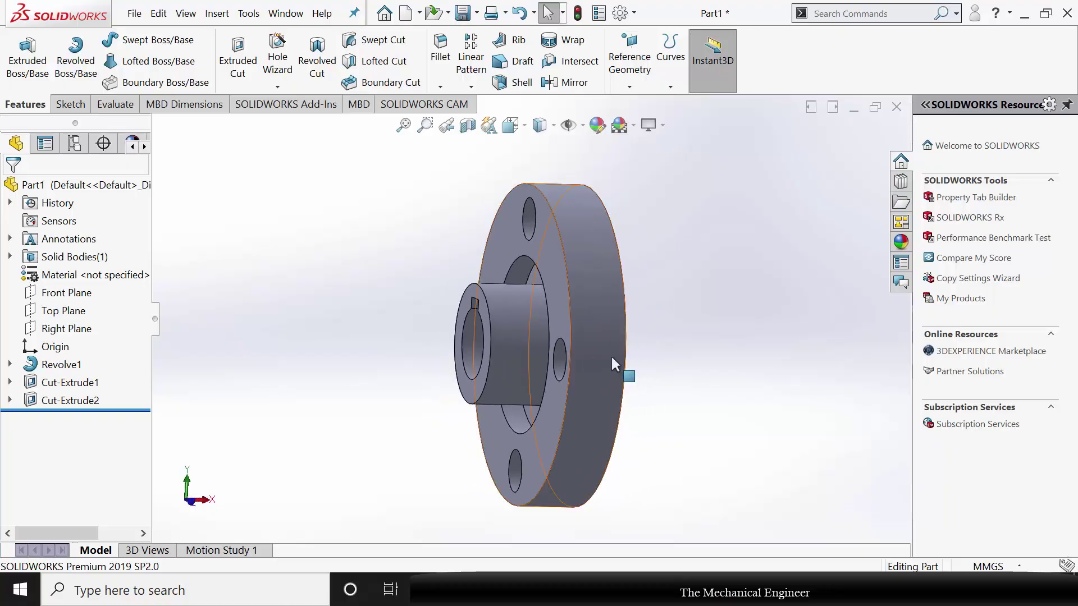
scroll(629, 329, "down", 2)
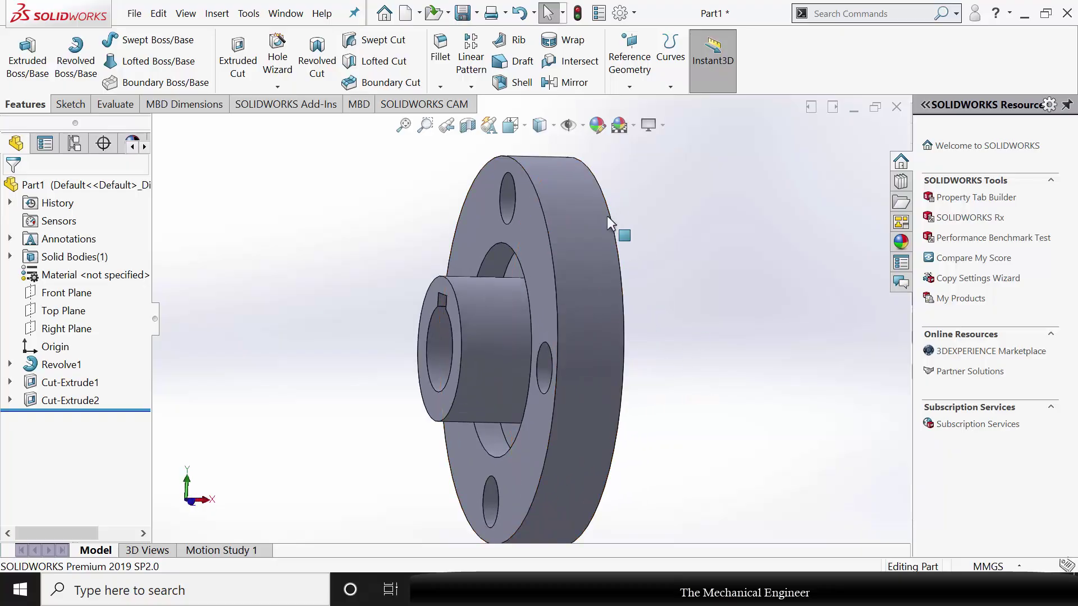
Assign Plain Carbon Steel as the part's material and save the part under the file name 1
right_click(66, 277)
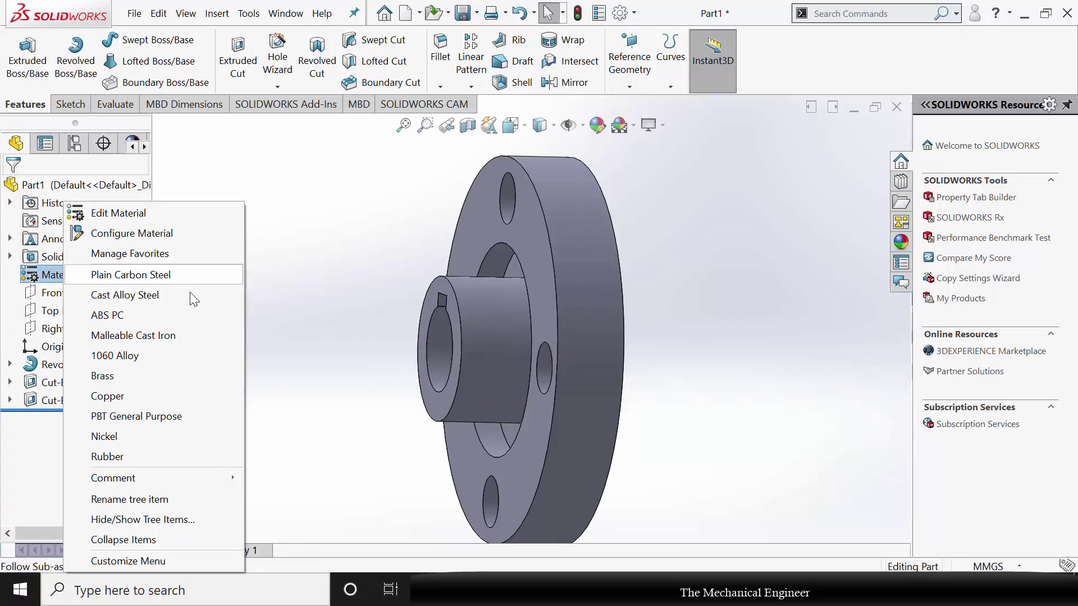
left_click(179, 272)
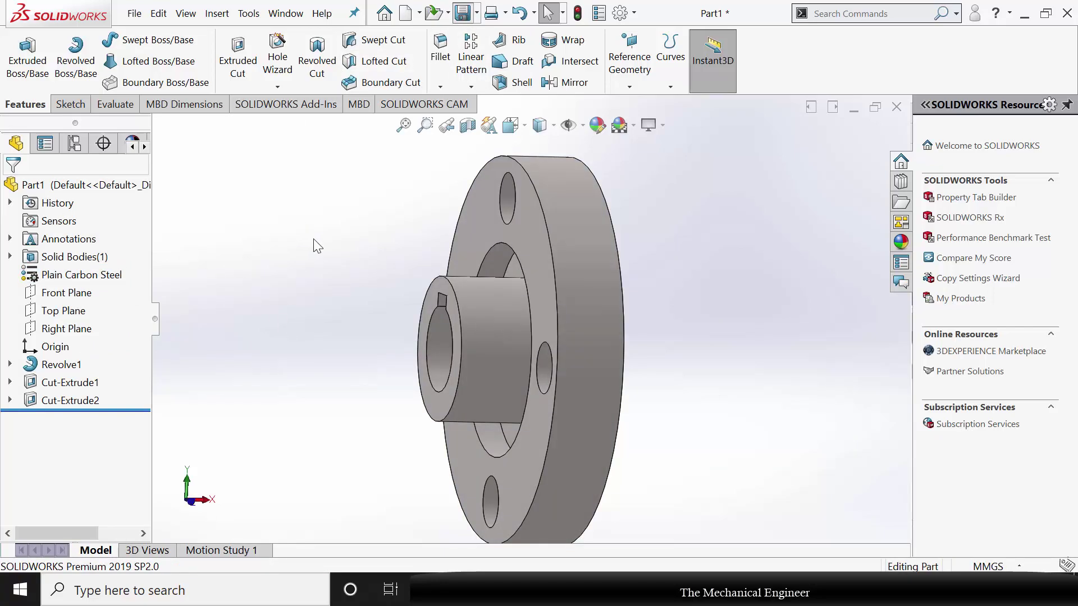
key("ctrl+s")
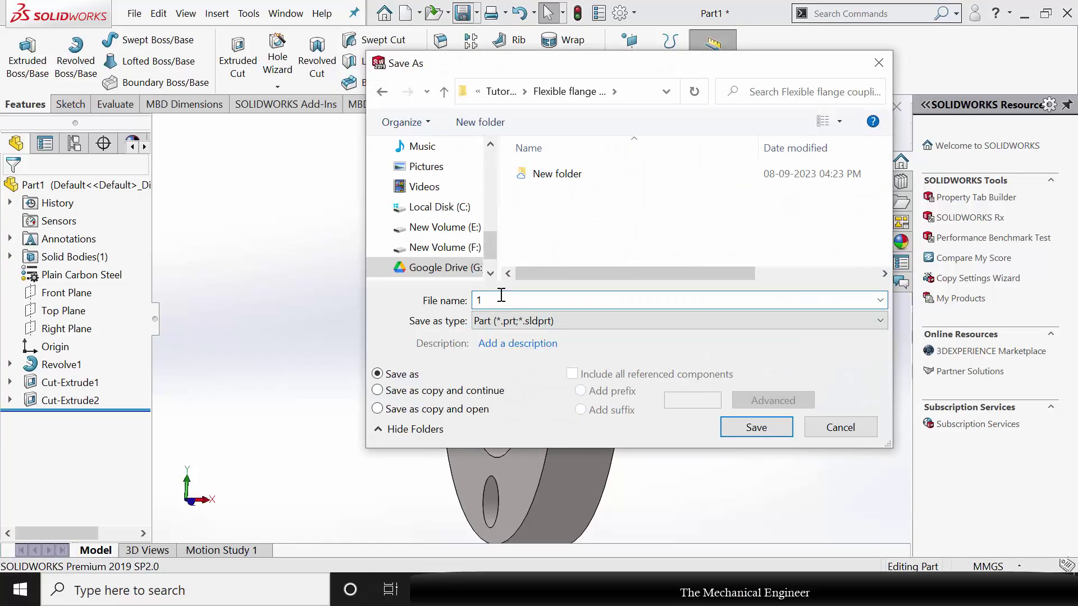
type("1")
key("Return")
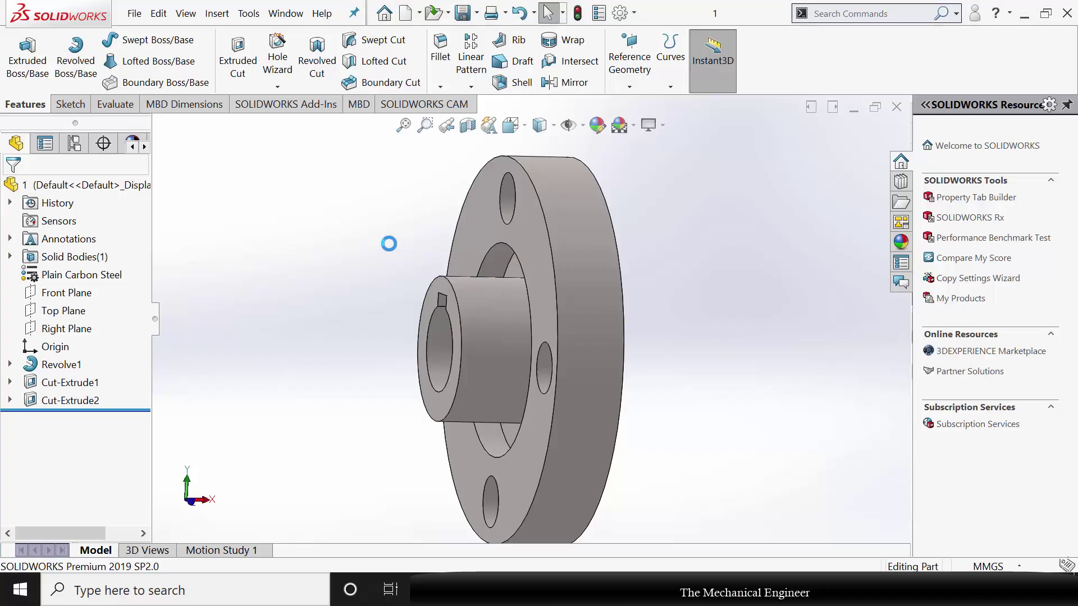
Edit the revolve's profile sketch, set the rim's 25 mm radial height to 5 mm, and rebuild the part
left_click(10, 364)
left_click(77, 382)
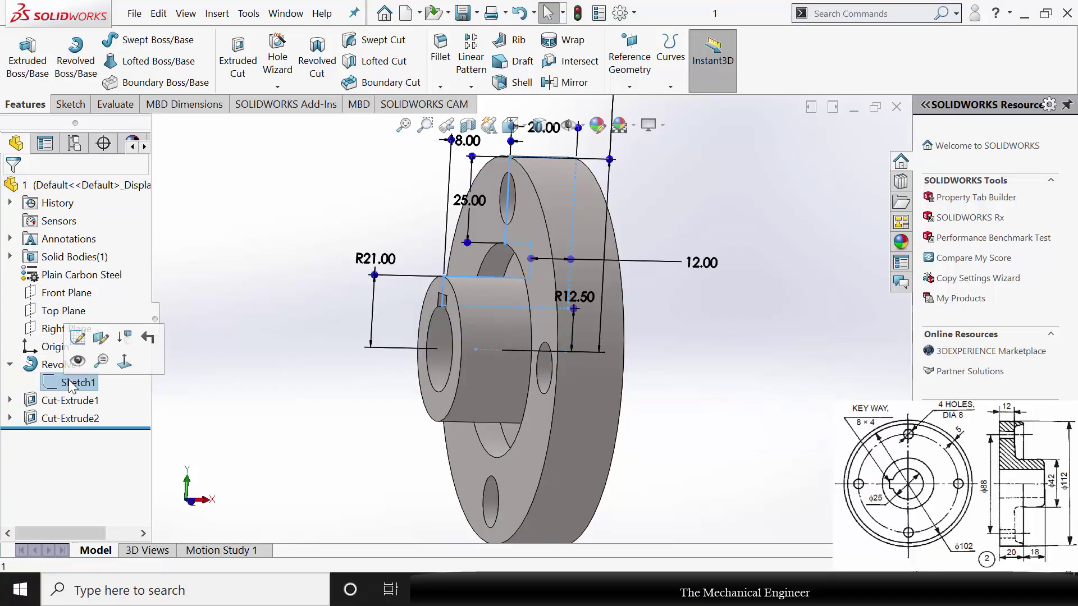
left_click(79, 340)
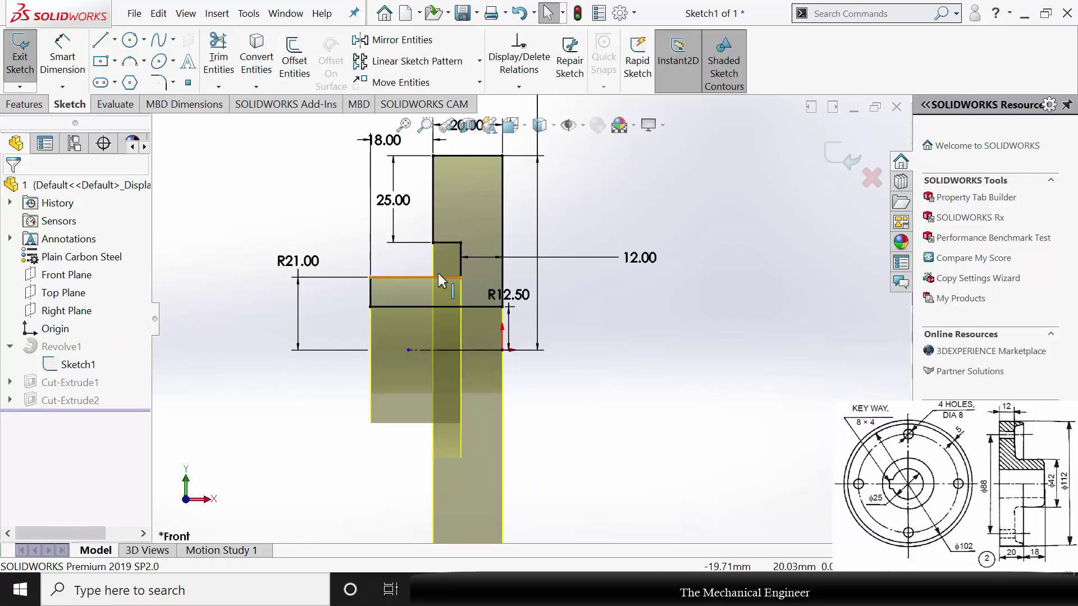
scroll(442, 247, "up", 1)
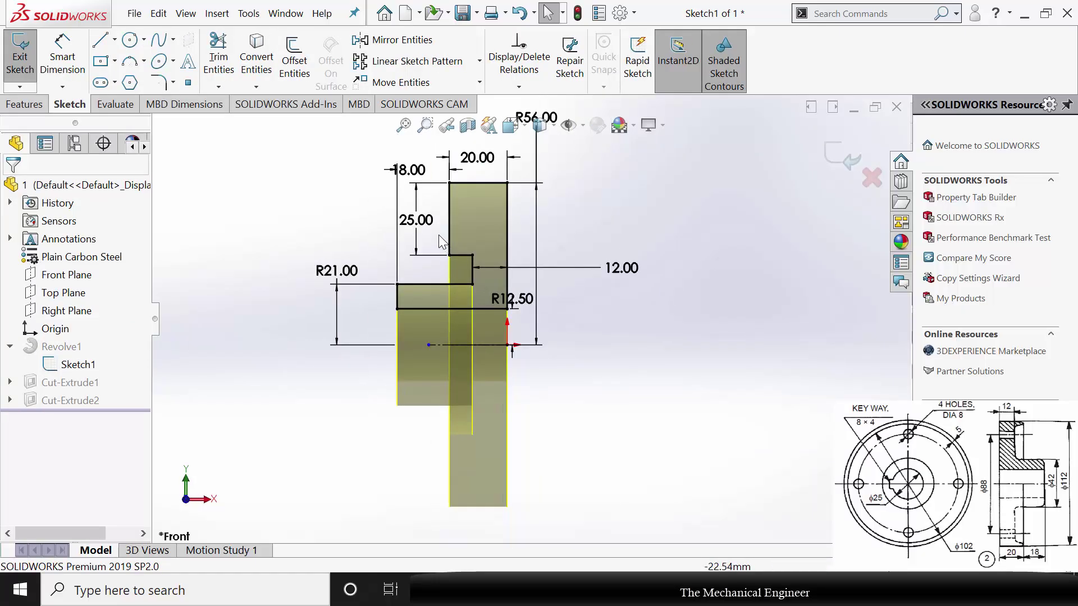
double_click(424, 225)
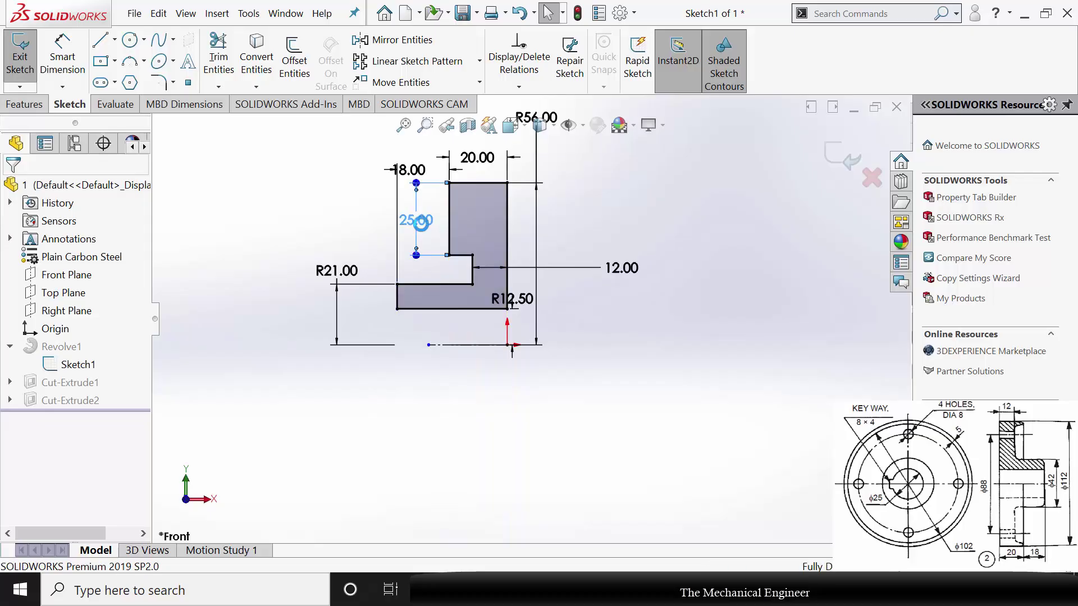
type("5")
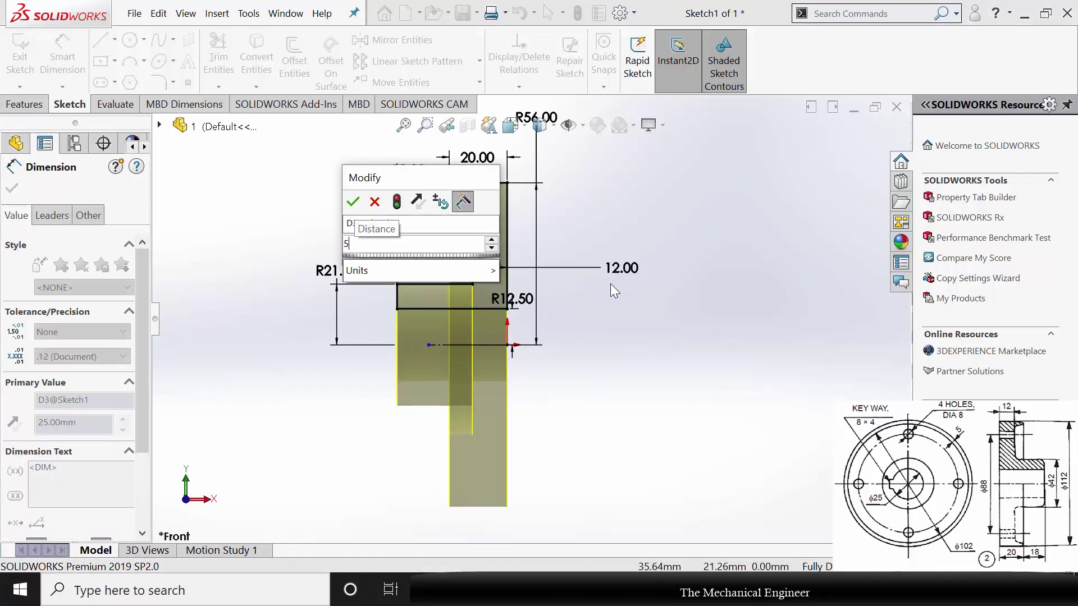
key("Return")
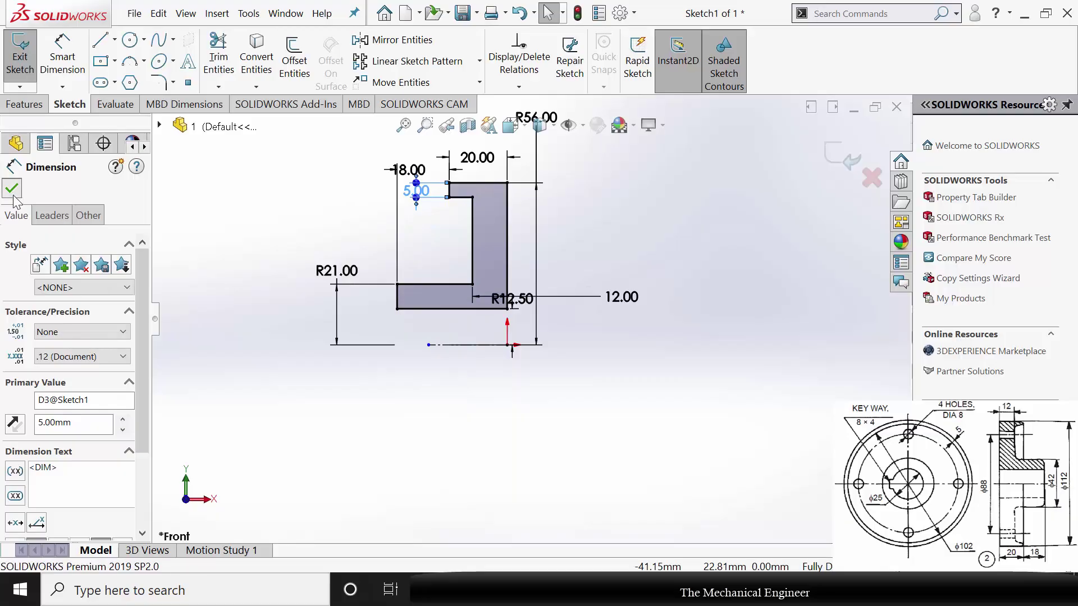
left_click(12, 189)
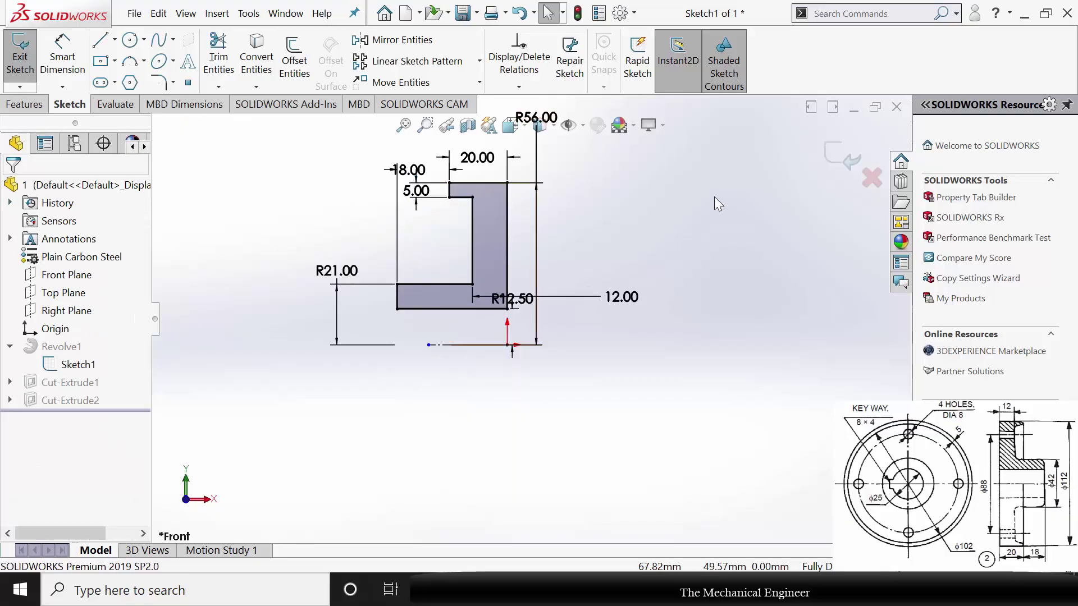
left_click(840, 150)
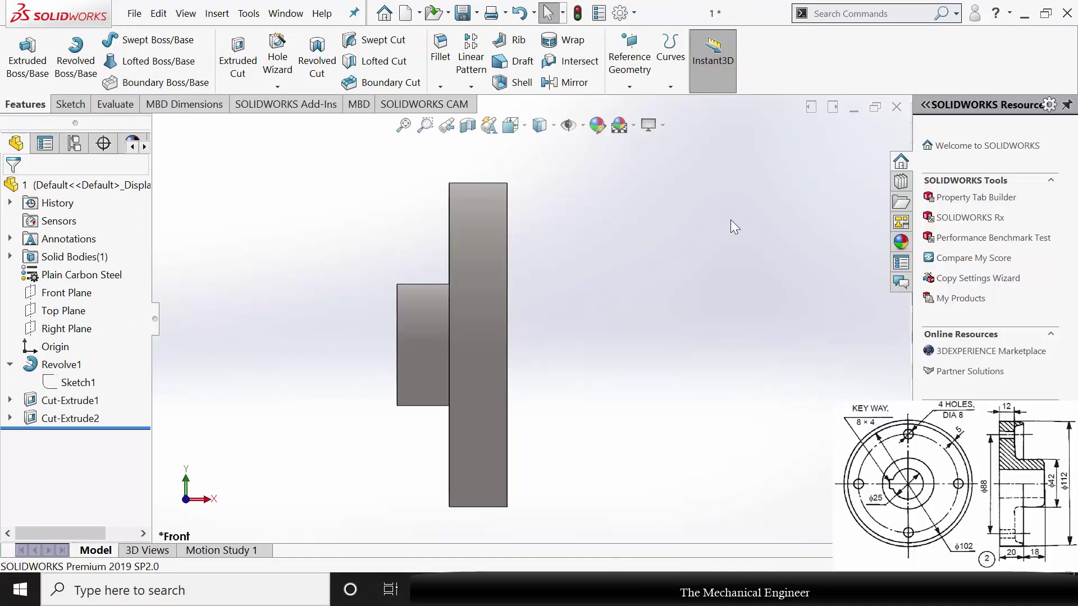
Edit the bolt-hole sketch of the first extruded cut, set the hole diameter to 8 mm, and rebuild the part
middle_click_drag(731, 220, 646, 223)
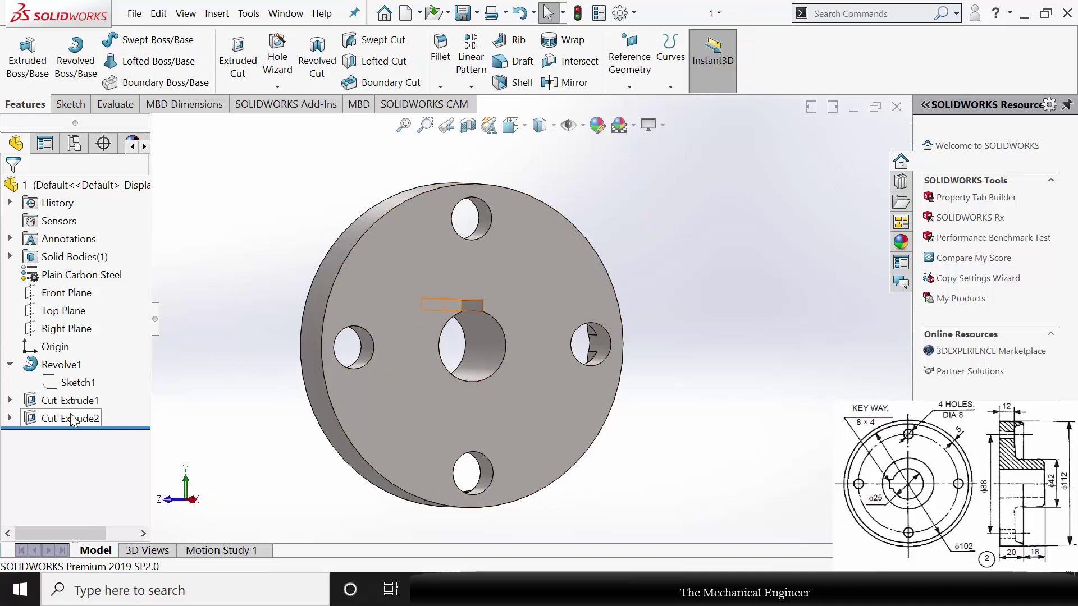
left_click(67, 401)
left_click(9, 400)
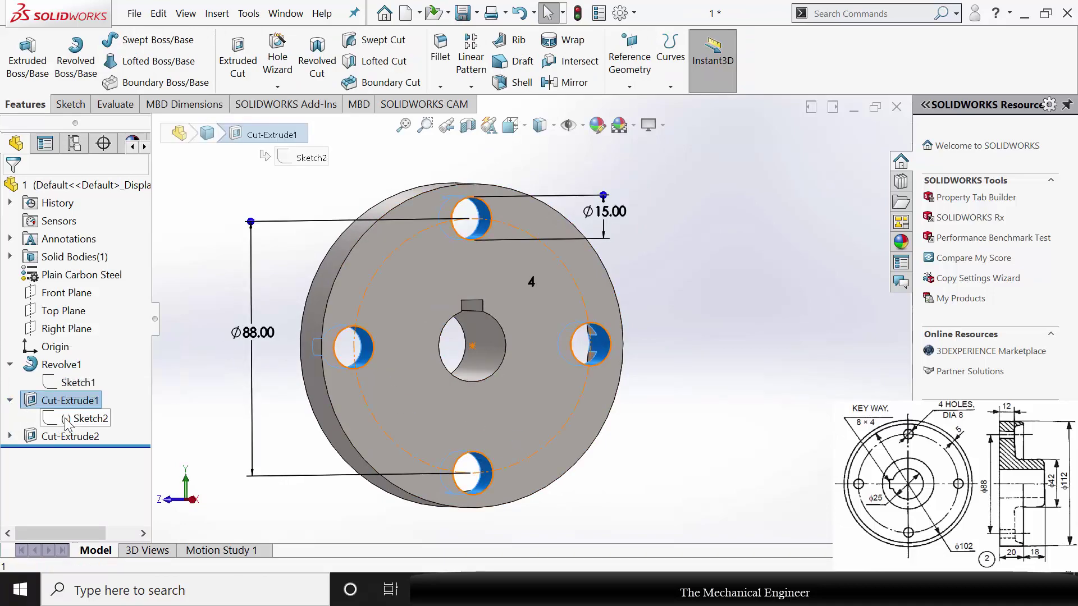
left_click(66, 420)
left_click(77, 373)
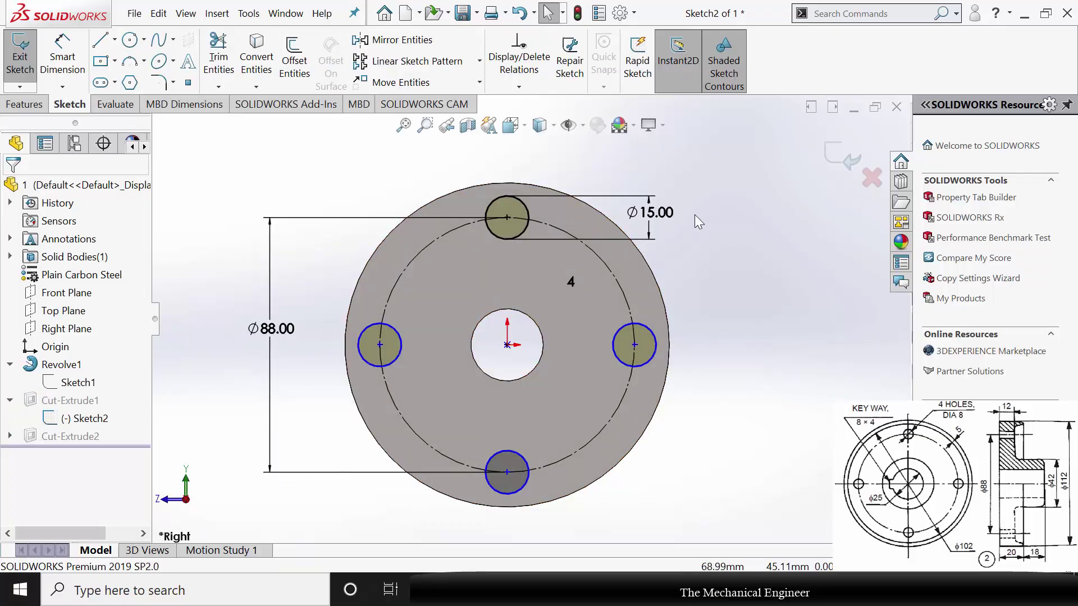
double_click(655, 212)
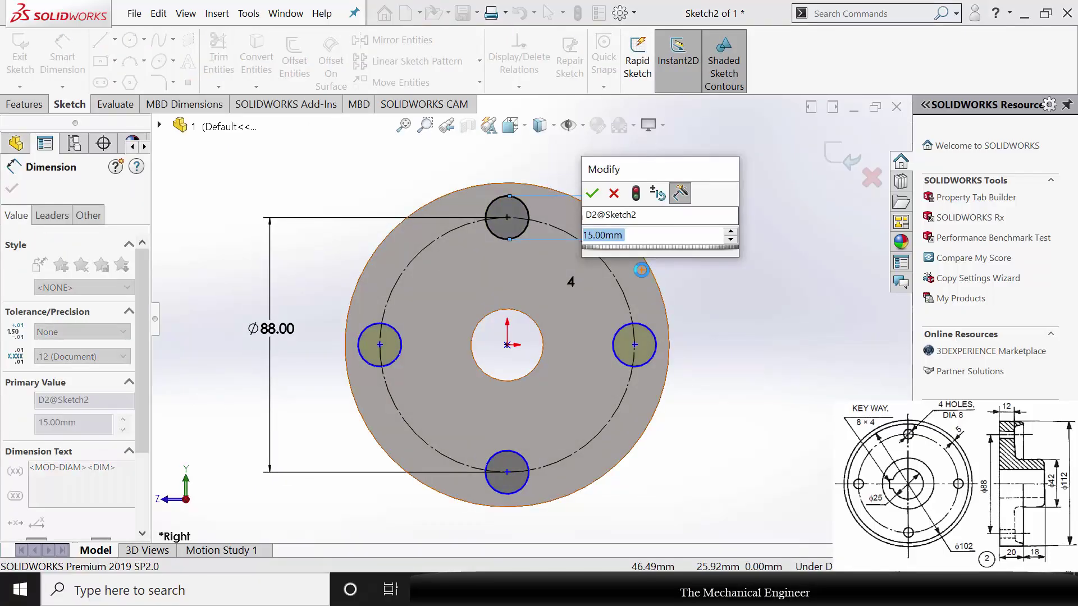
type("8")
key("Return")
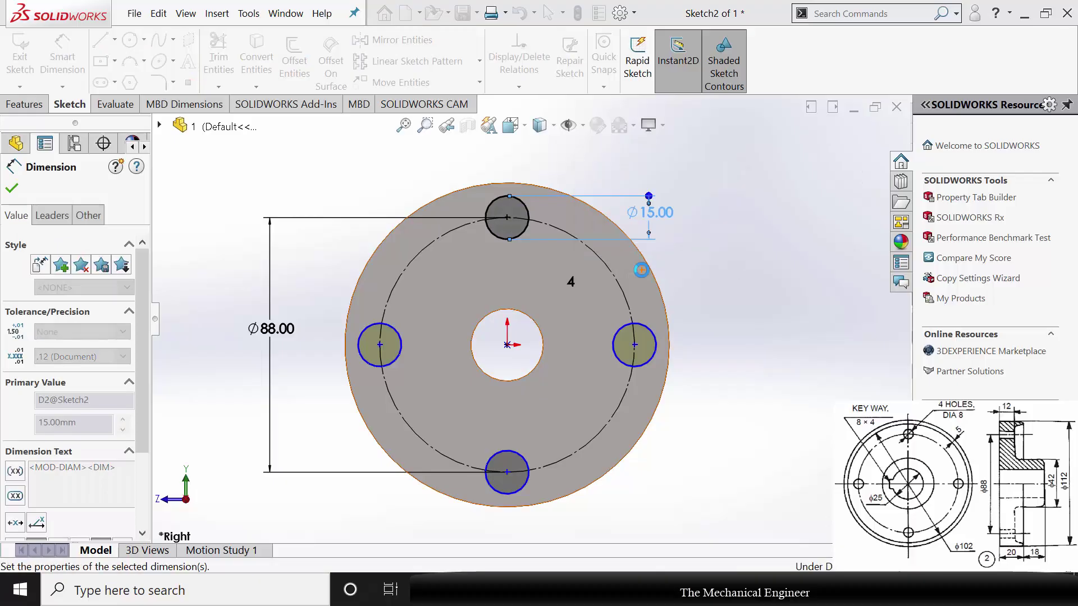
left_click(830, 158)
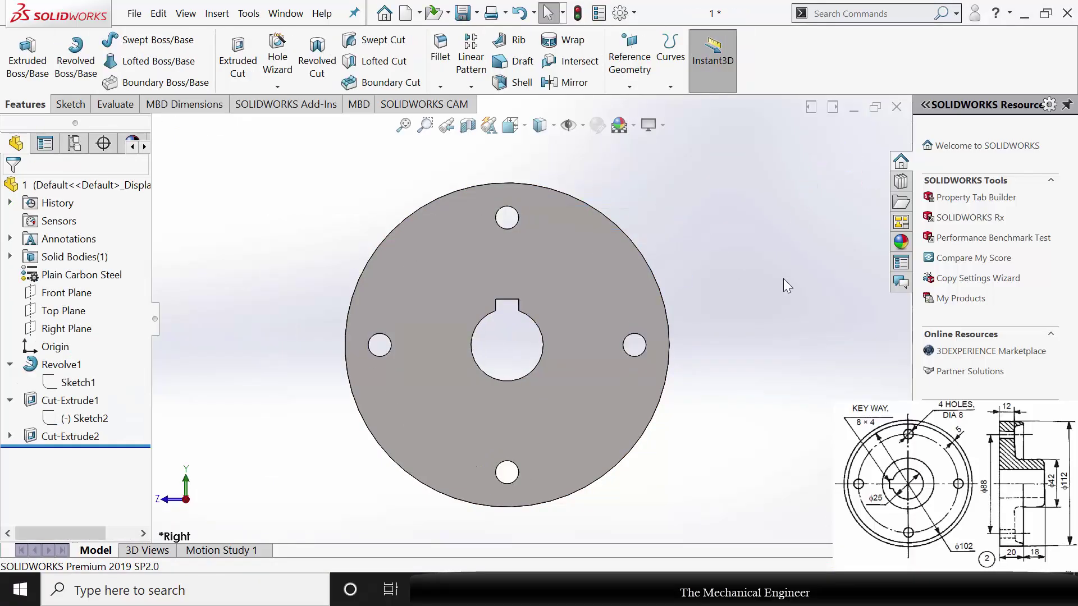
Bring up Save As for the modified flange and close the part document
middle_click_drag(792, 281, 849, 330)
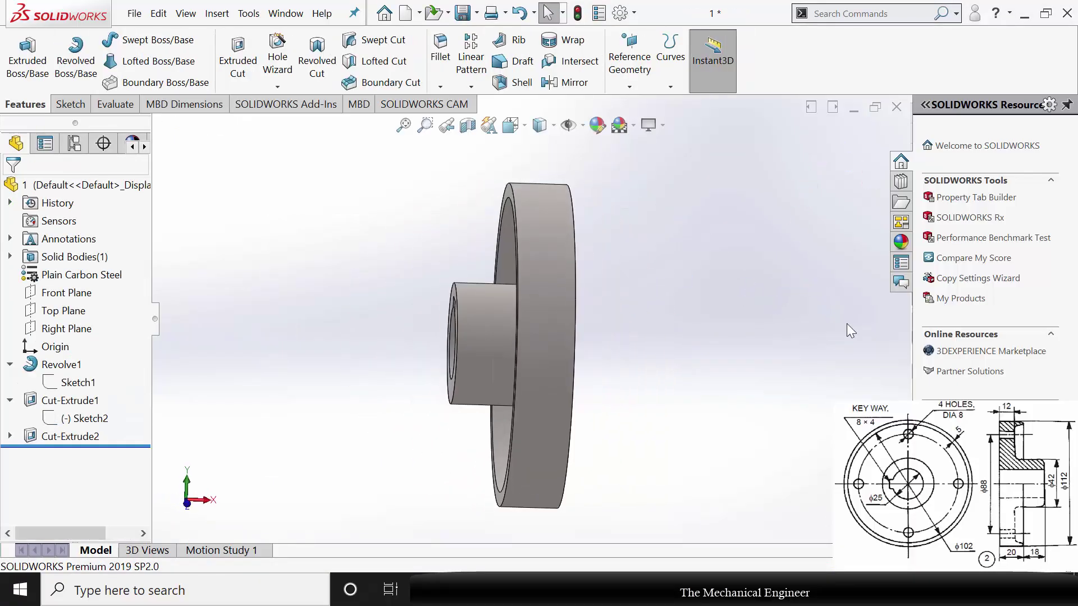
mouse_move(716, 344)
middle_mouse_down()
mouse_move(662, 336)
mouse_move(710, 339)
middle_mouse_up()
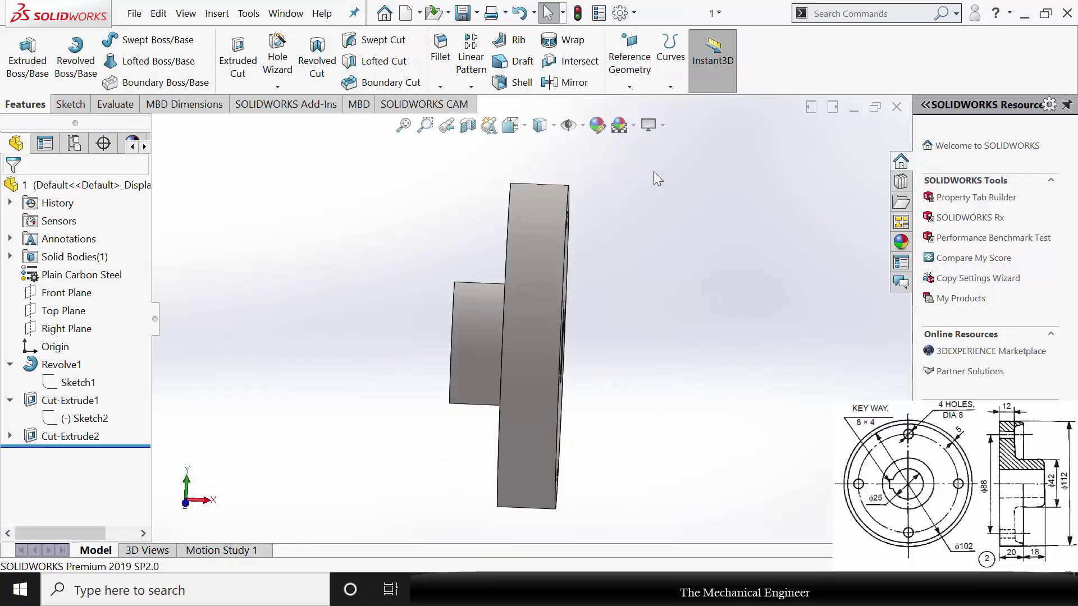
left_click(477, 14)
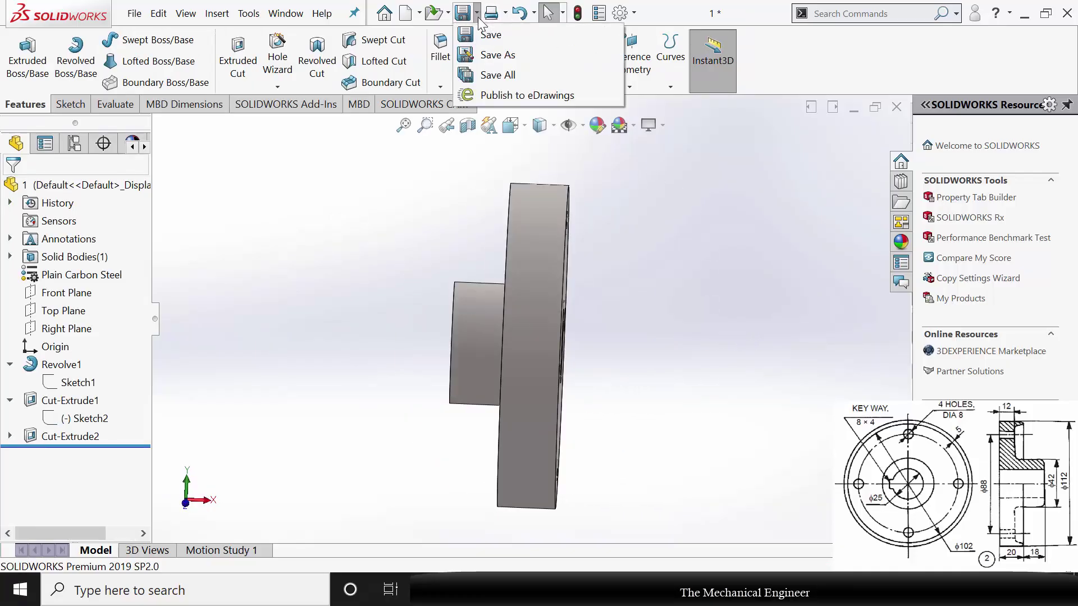
left_click(502, 52)
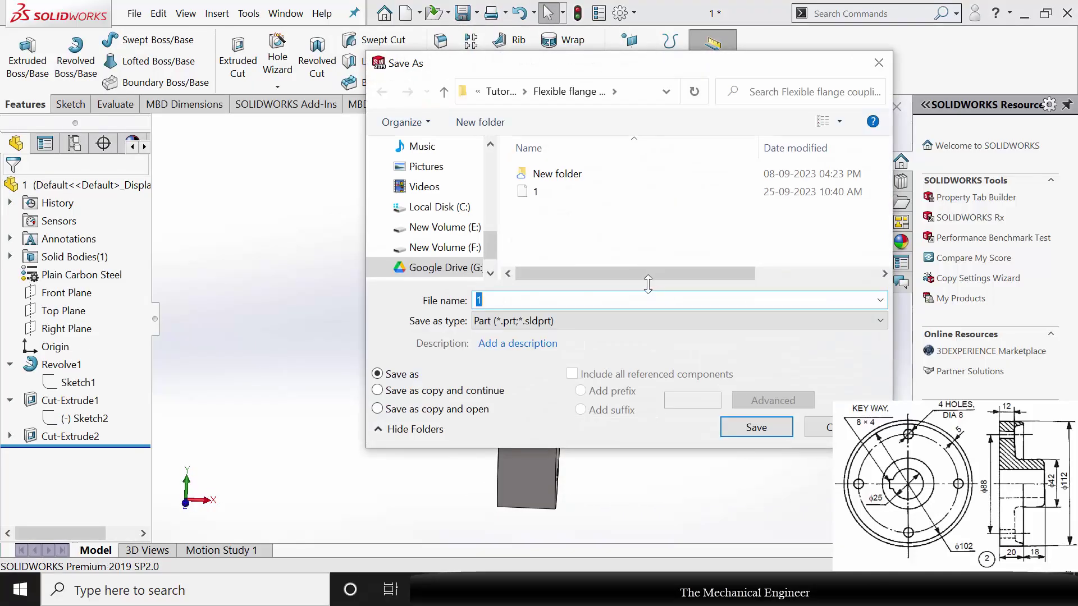
key("Escape")
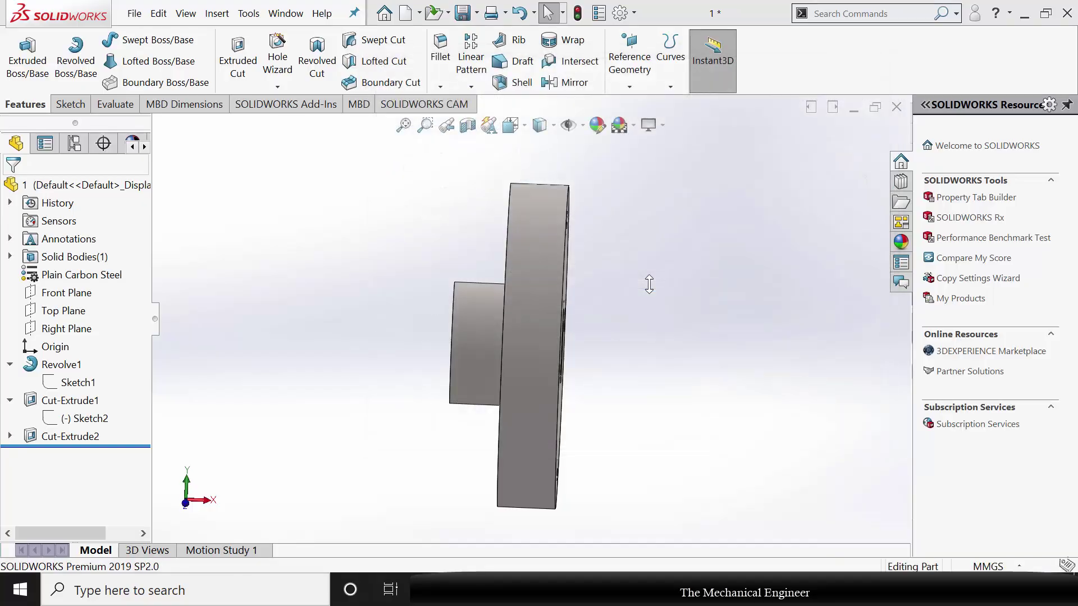
left_click(896, 109)
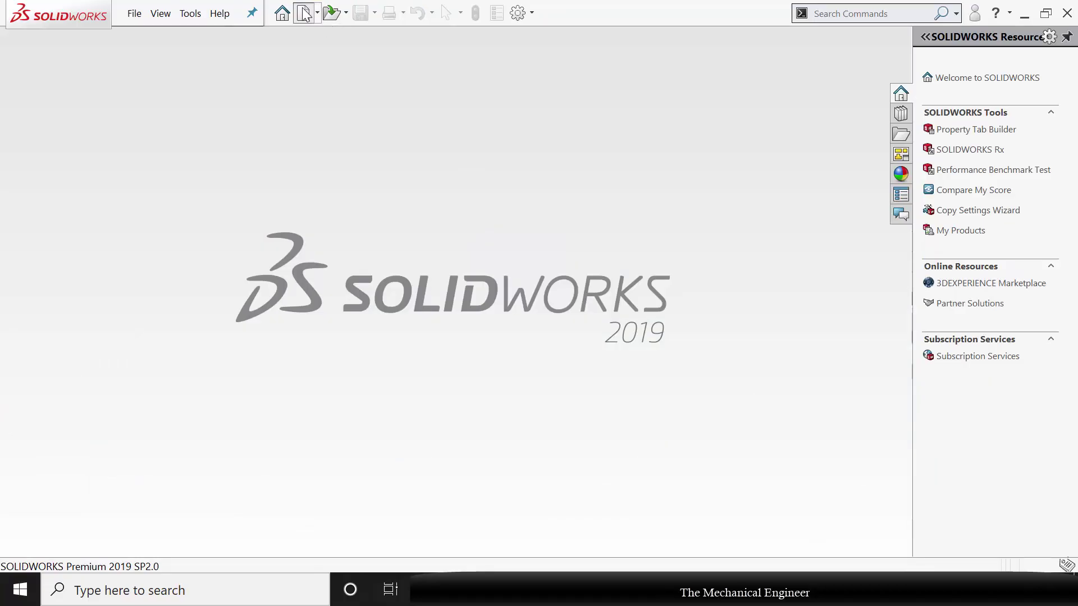
Create a new part document and start a sketch on the Right Plane
left_click(304, 14)
left_click(621, 475)
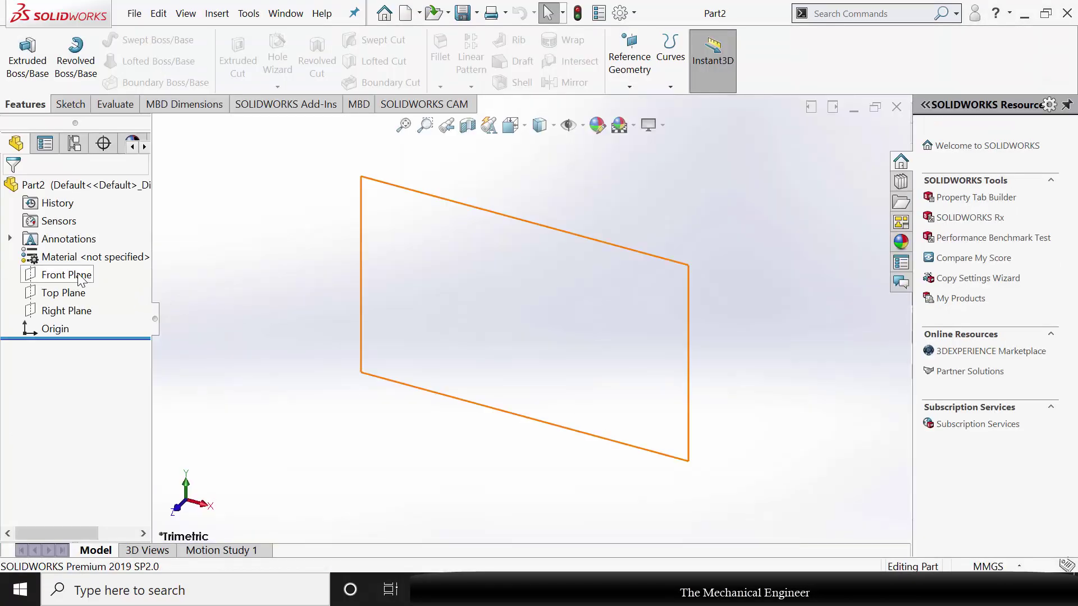
left_click(78, 311)
left_click(77, 290)
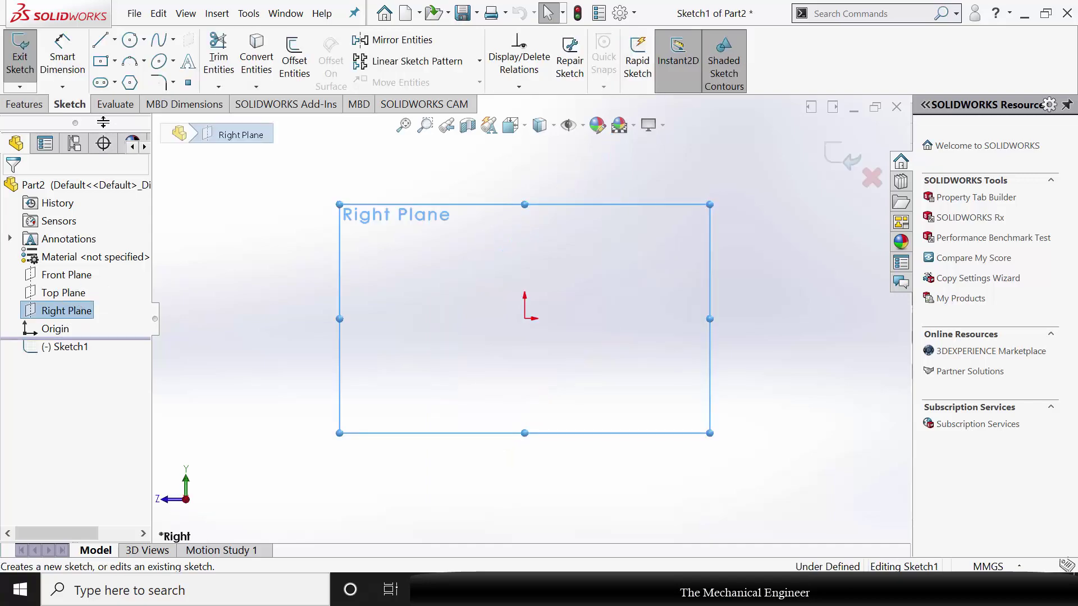
Sketch a circle centred on the origin with a radius of about 22 mm
left_click(133, 57)
left_click(130, 40)
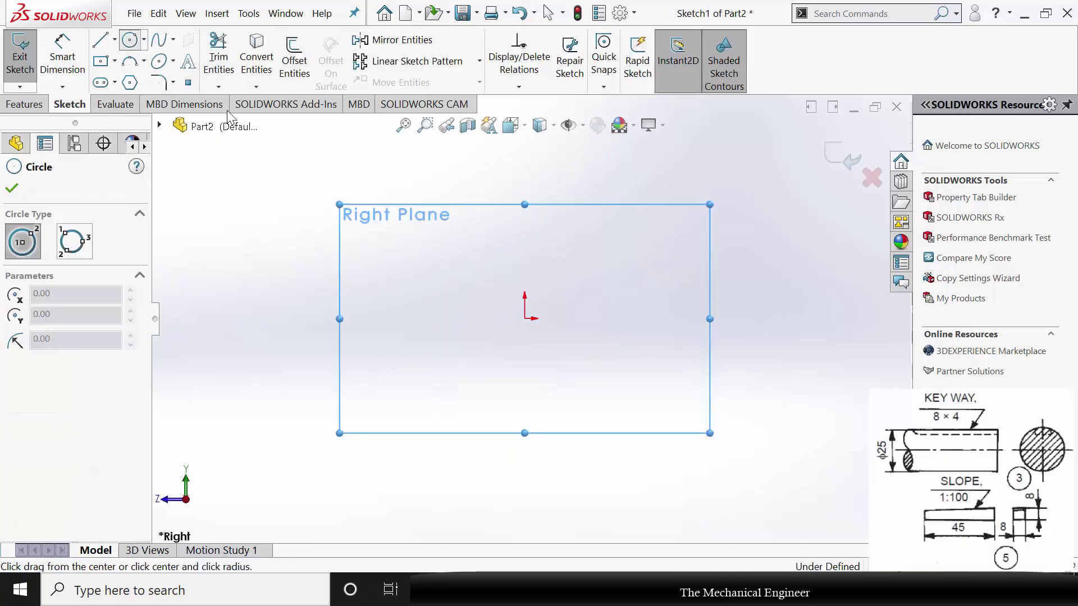
left_click(525, 318)
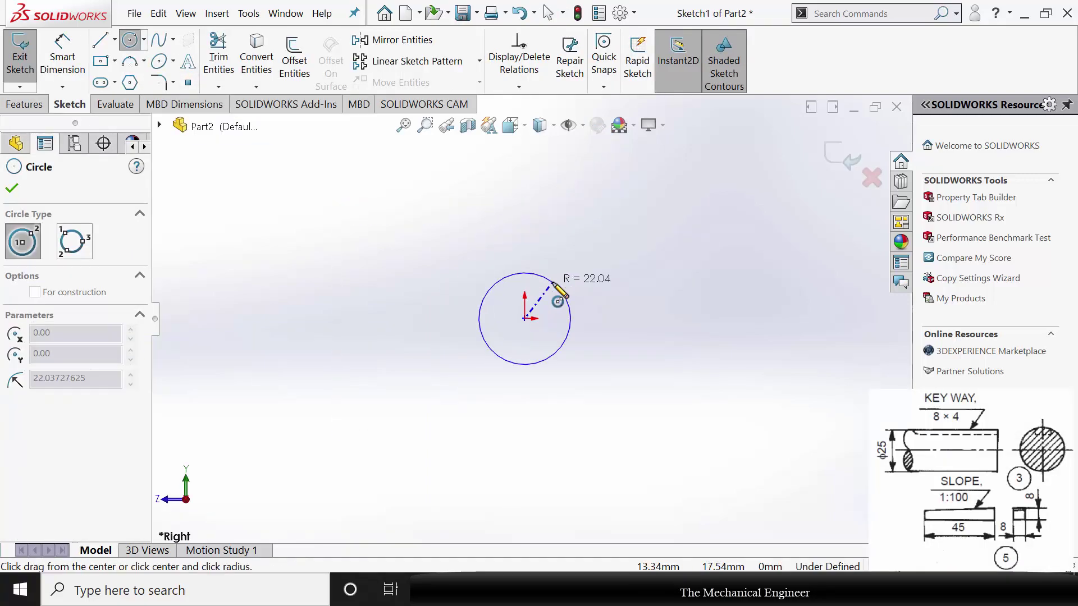
left_click(559, 286)
left_click(12, 189)
Dimension the circle's diameter as 25 mm
left_click(61, 56)
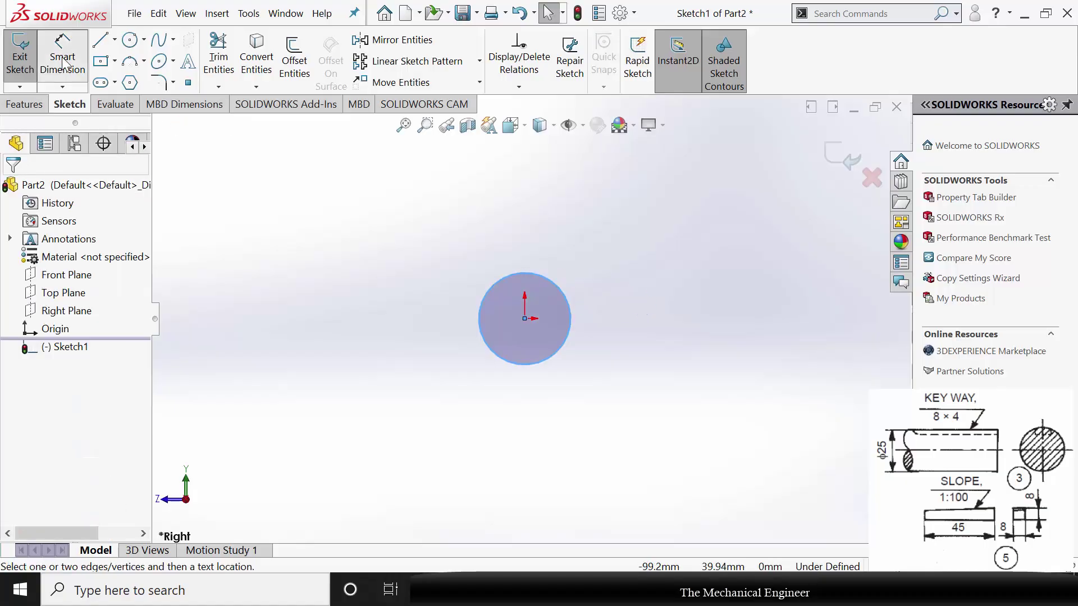
left_click(564, 305)
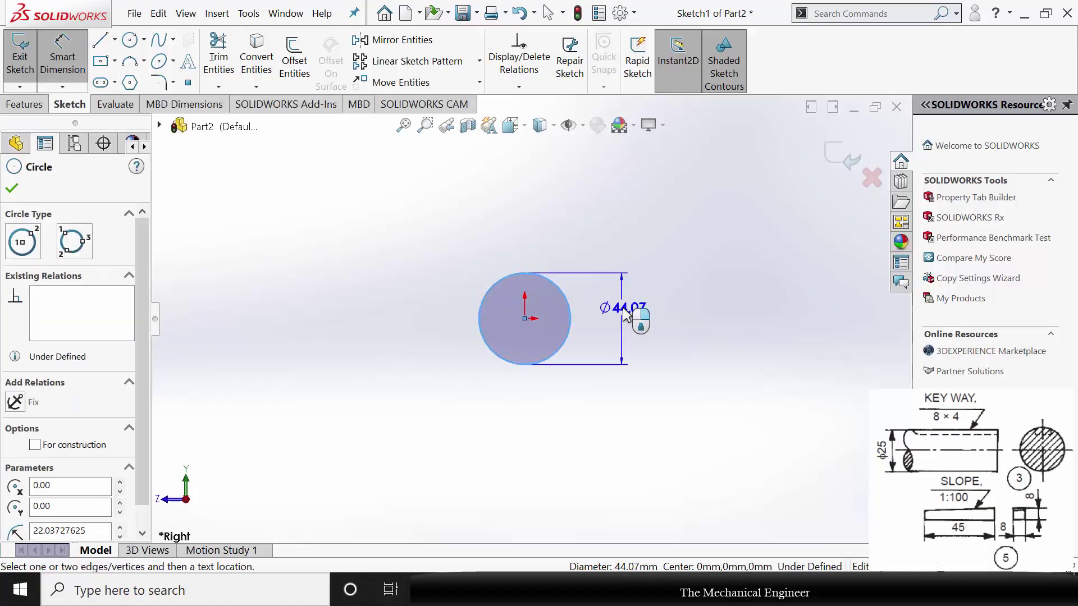
left_click(625, 310)
type("25")
key("Return")
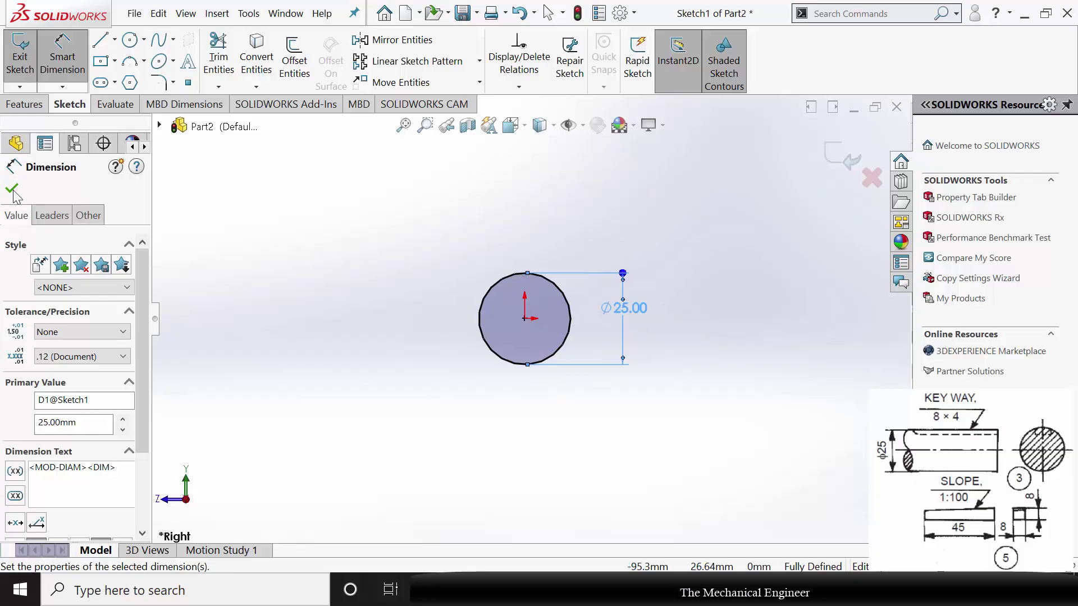
left_click(12, 189)
Extrude the circle as a blind boss 60 mm deep to form the shaft
left_click(24, 105)
left_click(27, 82)
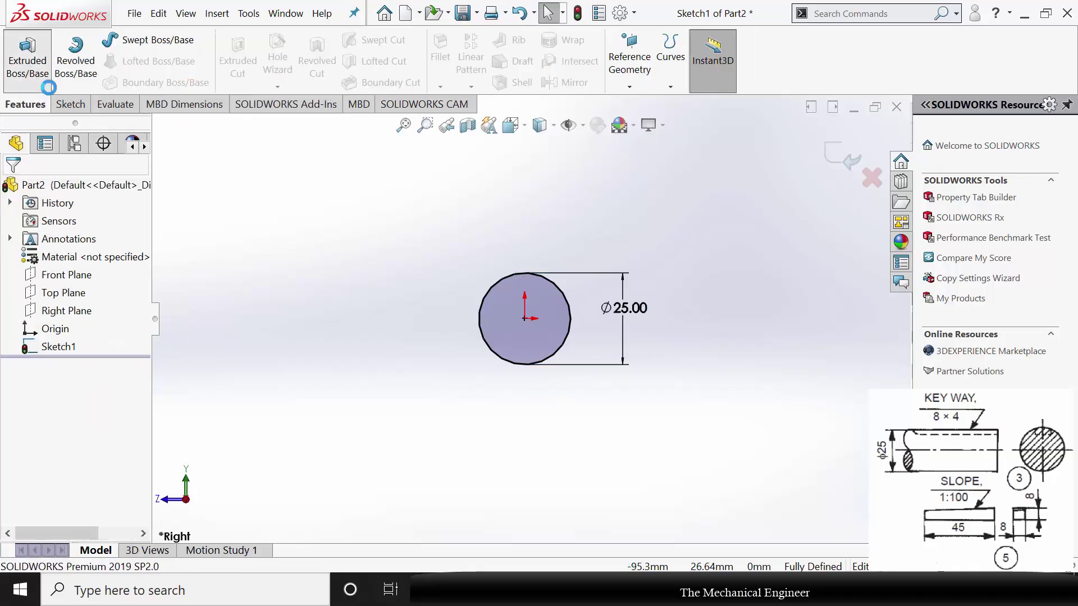
type("60")
key("Return")
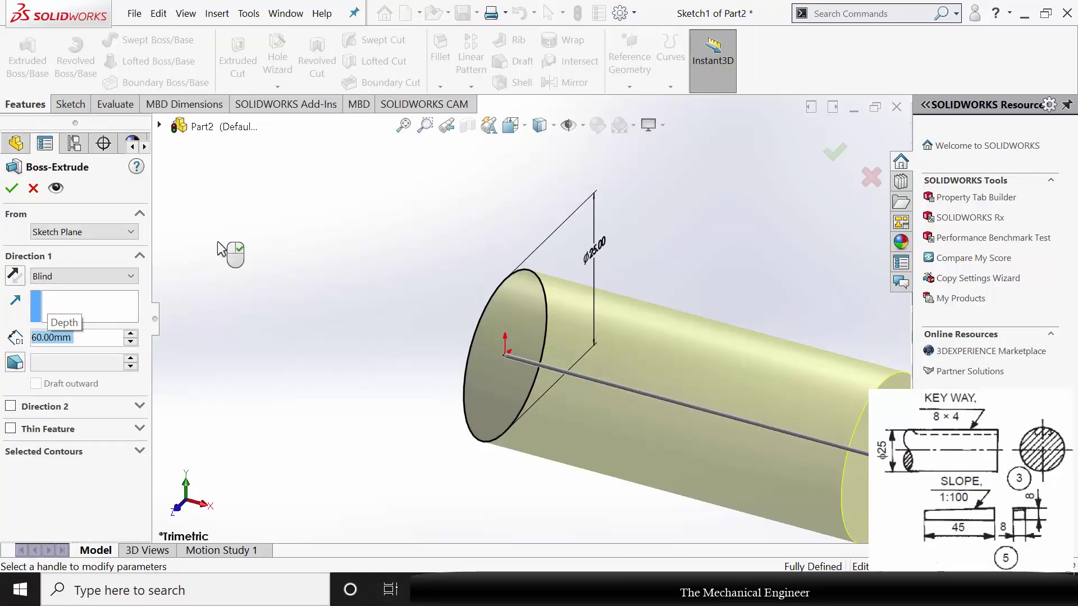
left_click(11, 191)
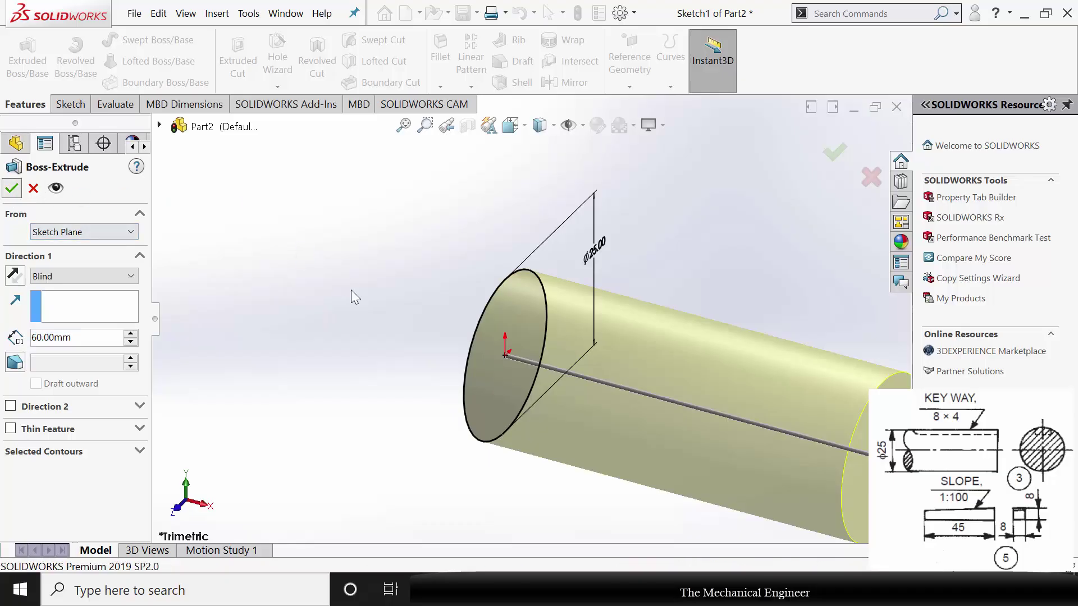
scroll(517, 325, "up", 3)
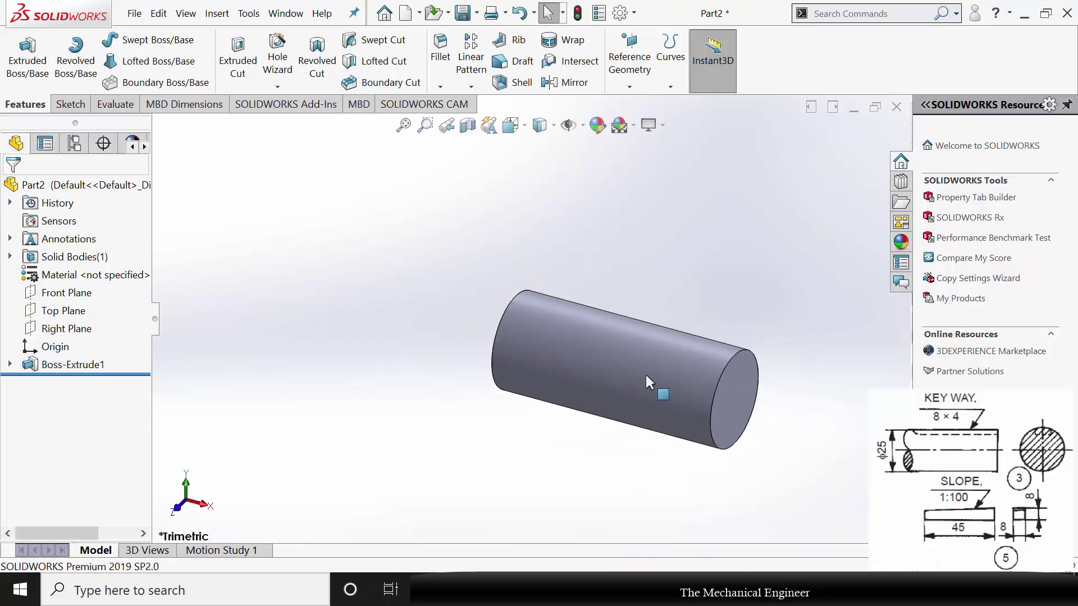
Start a sketch on the shaft's end face and draw a center rectangle about 3.7 mm square directly above the origin, near the upper edge
left_click(750, 395)
left_click(795, 356)
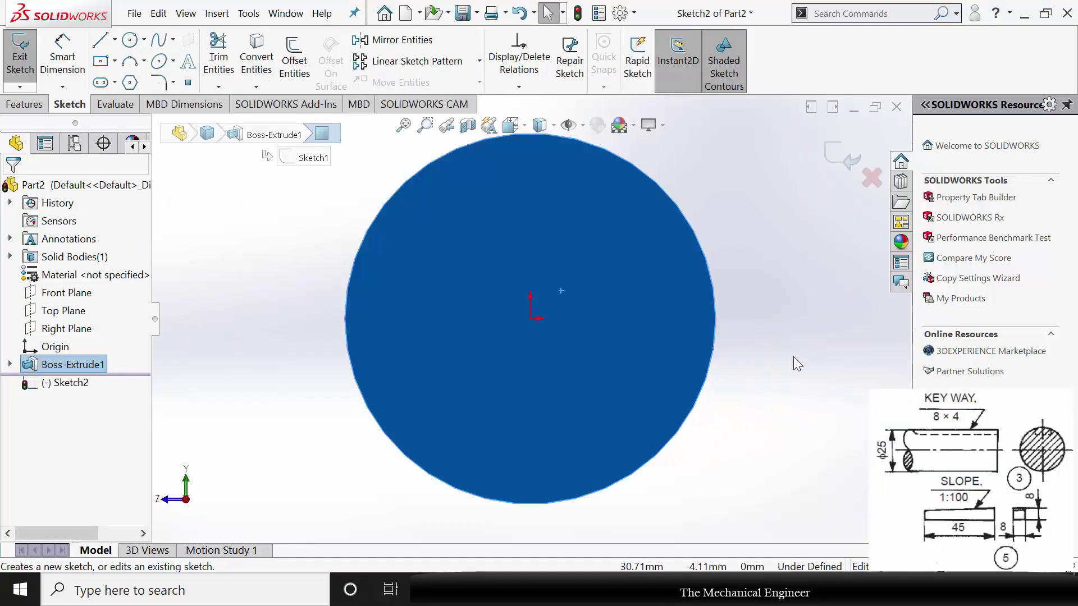
scroll(755, 345, "up", 2)
scroll(594, 180, "down", 3)
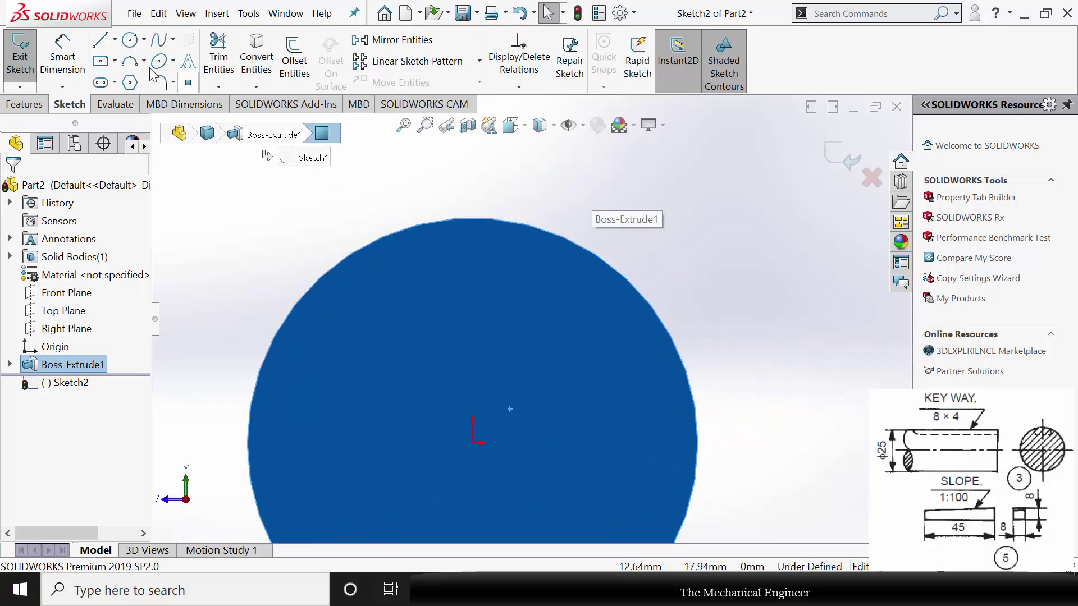
left_click(103, 63)
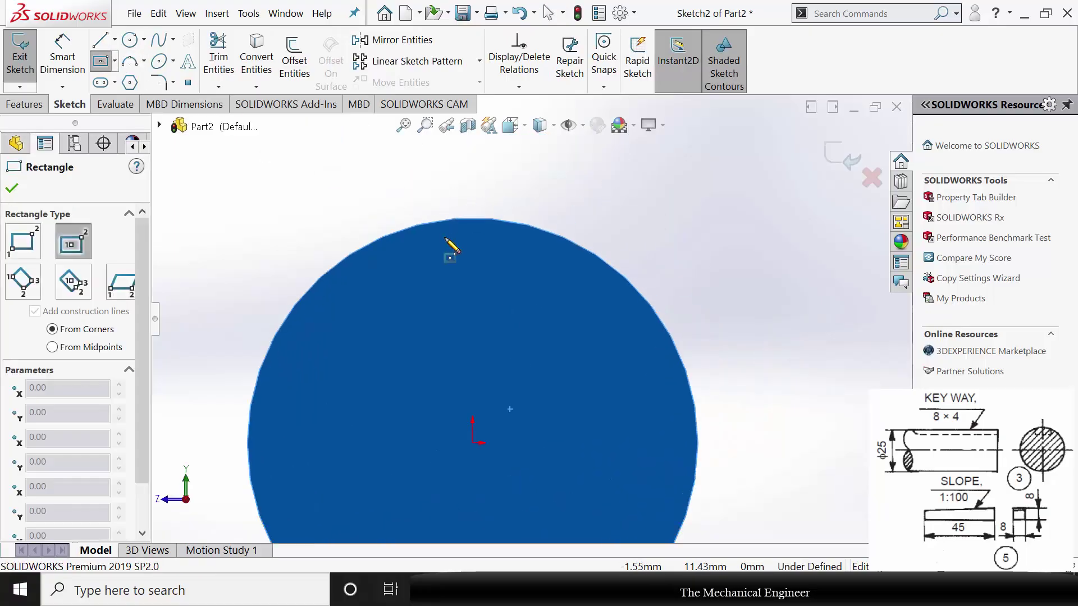
left_click(472, 255)
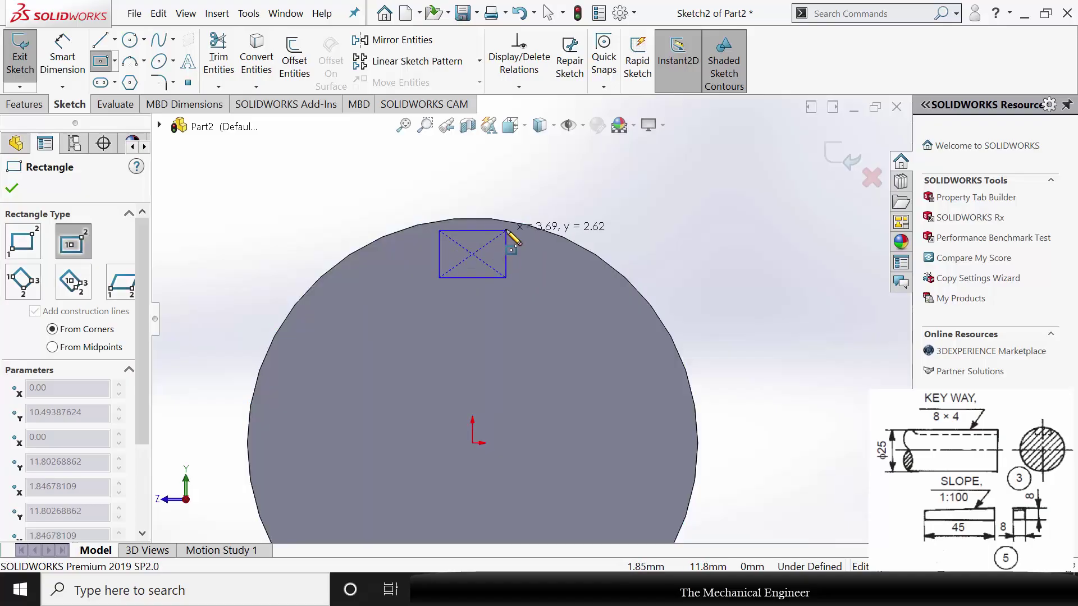
left_click(507, 222)
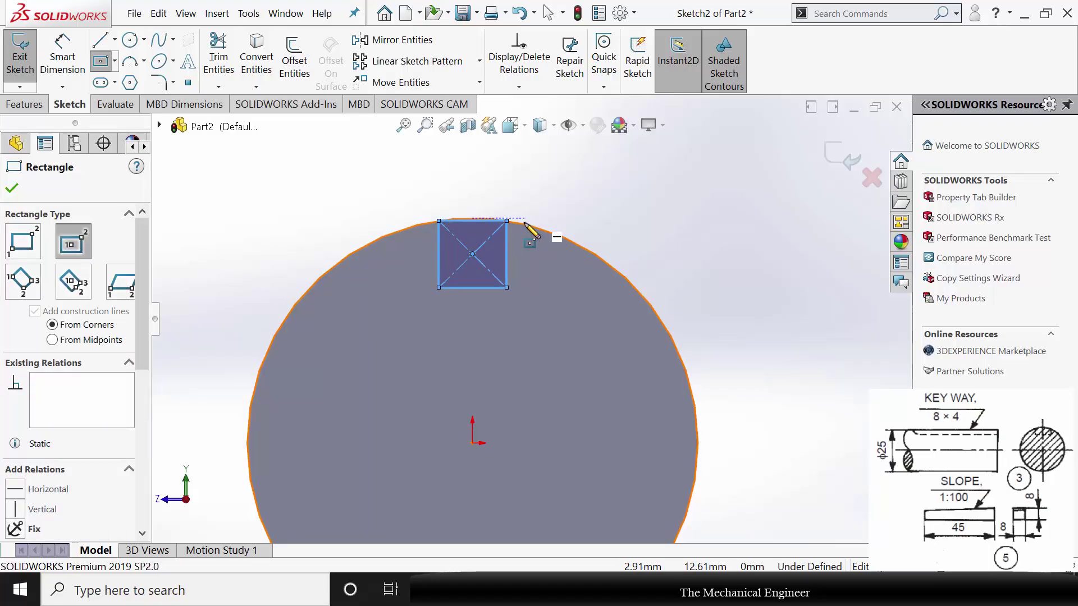
key("Escape")
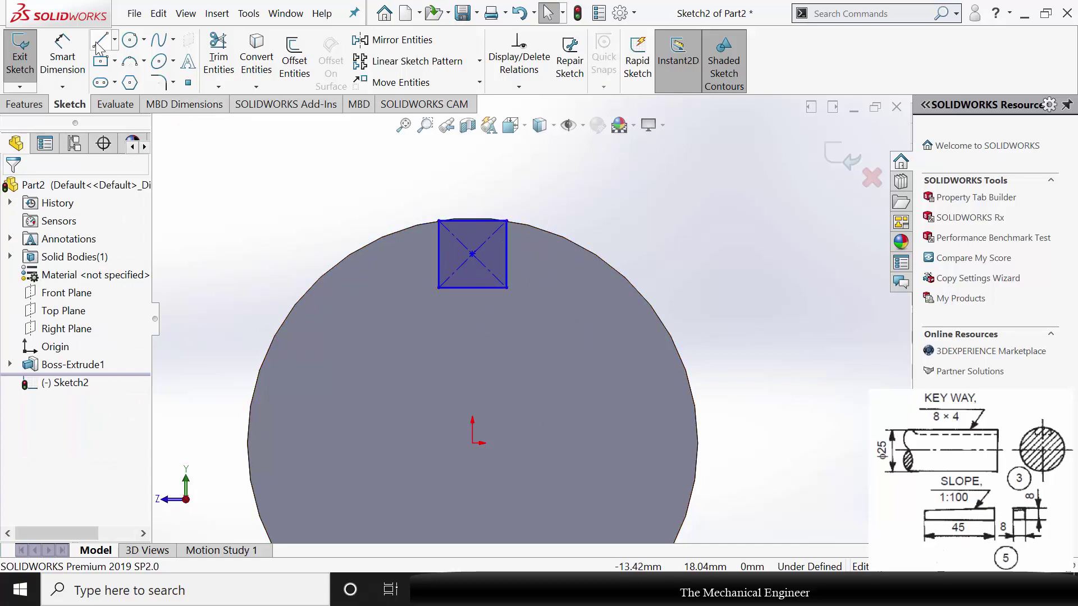
Dimension the keyway rectangle 8 mm wide and 4 mm high
left_click(65, 61)
left_click(478, 287)
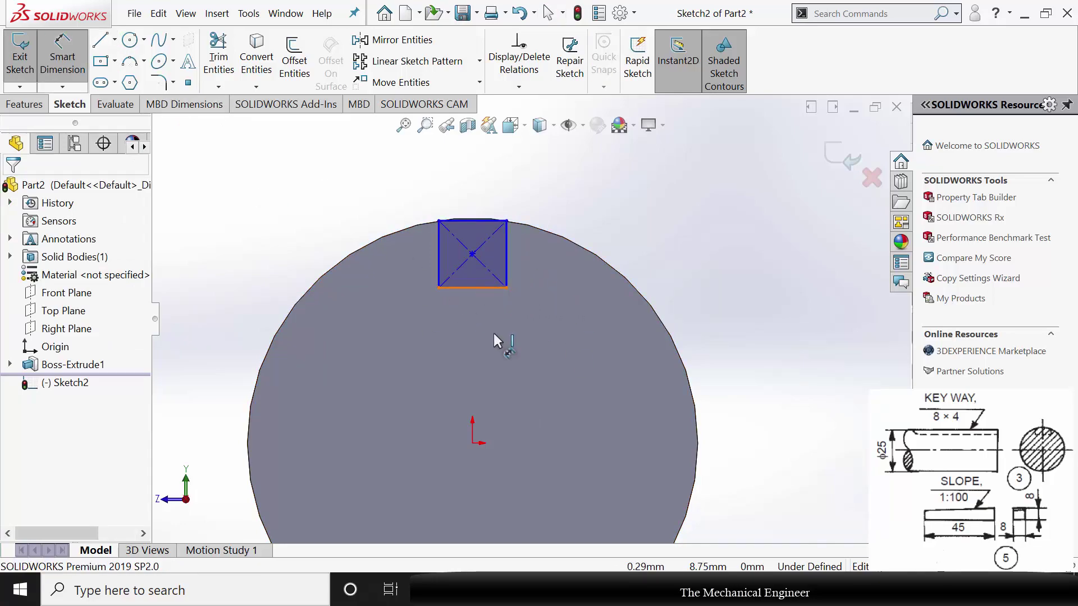
left_click(493, 335)
type("8")
key("Return")
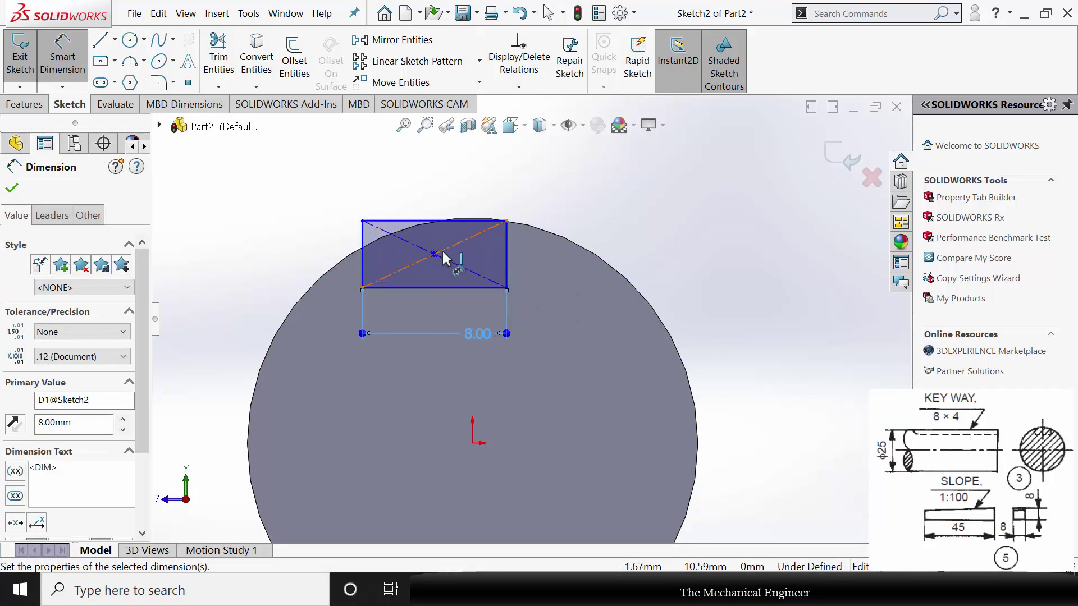
left_click(507, 254)
left_click(609, 254)
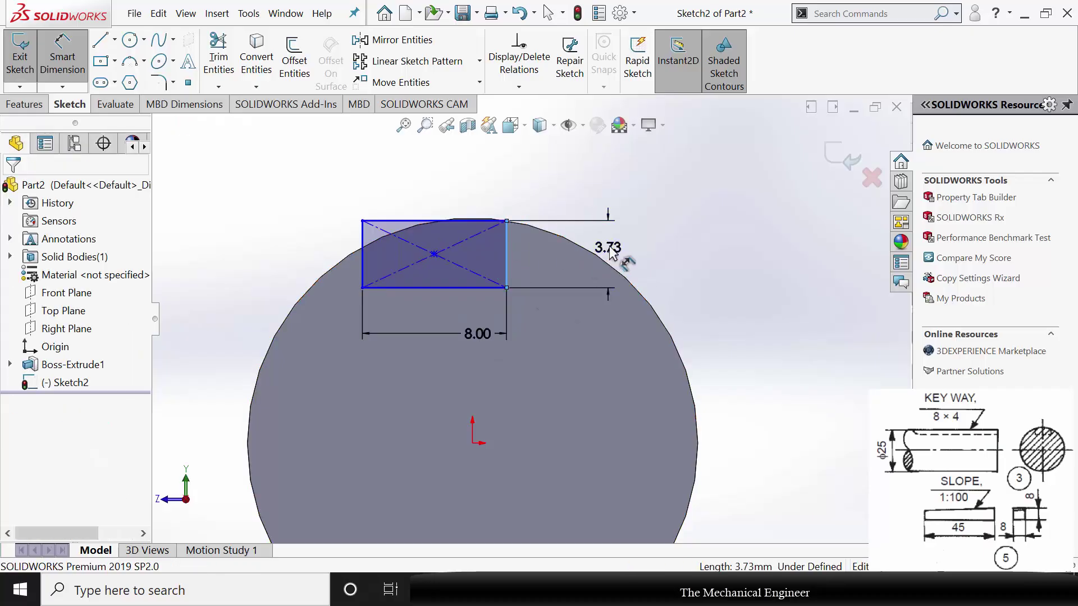
type("4")
key("Return")
key("Escape")
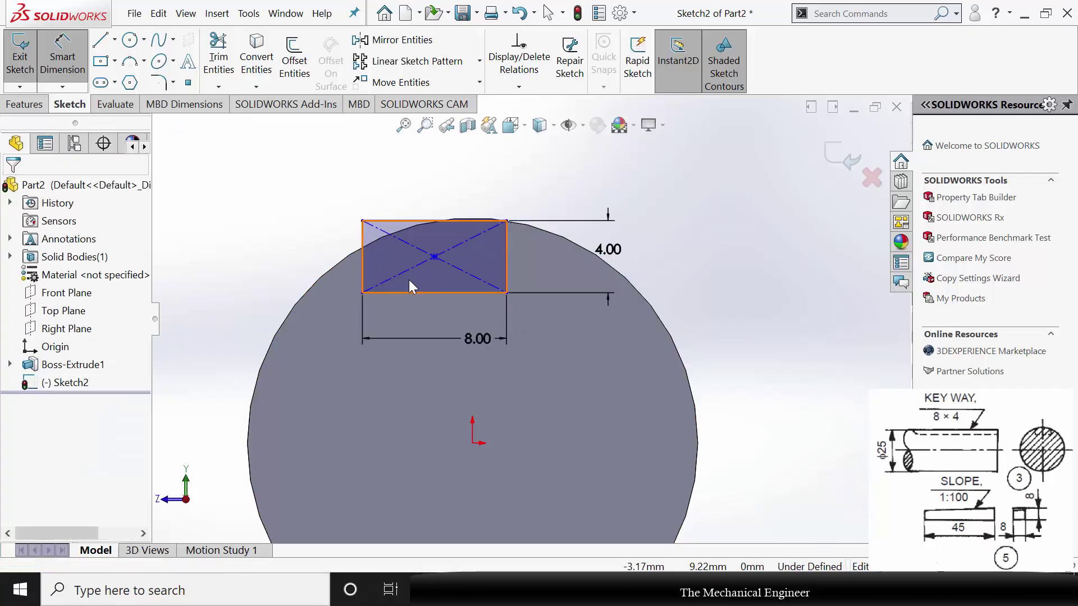
Add a vertical relation between the rectangle's centre point and the origin
left_click(434, 258)
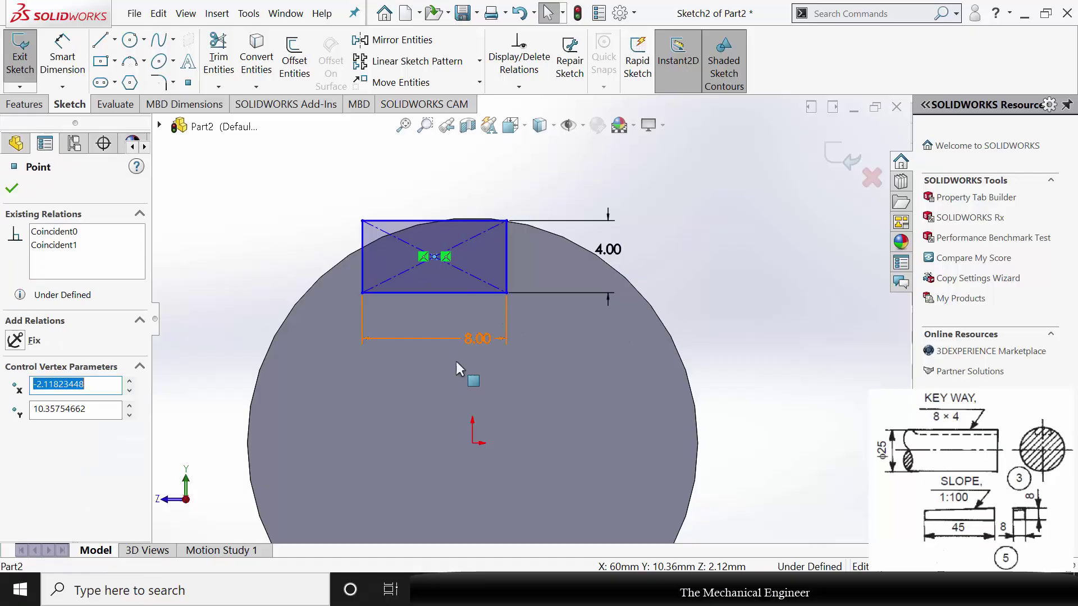
left_click(473, 443, "ctrl")
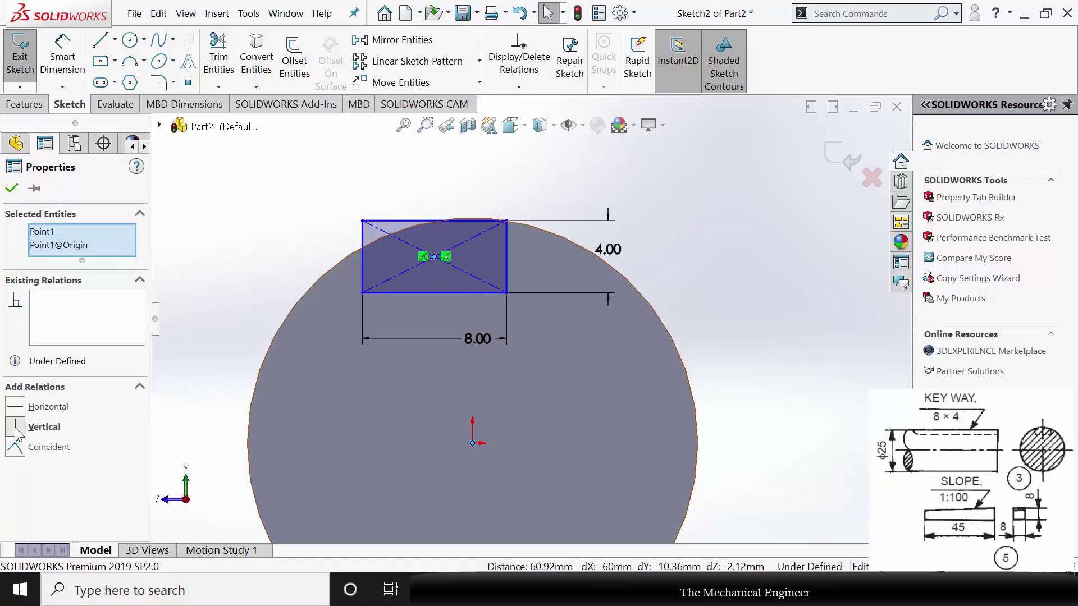
left_click(19, 430)
left_click(12, 191)
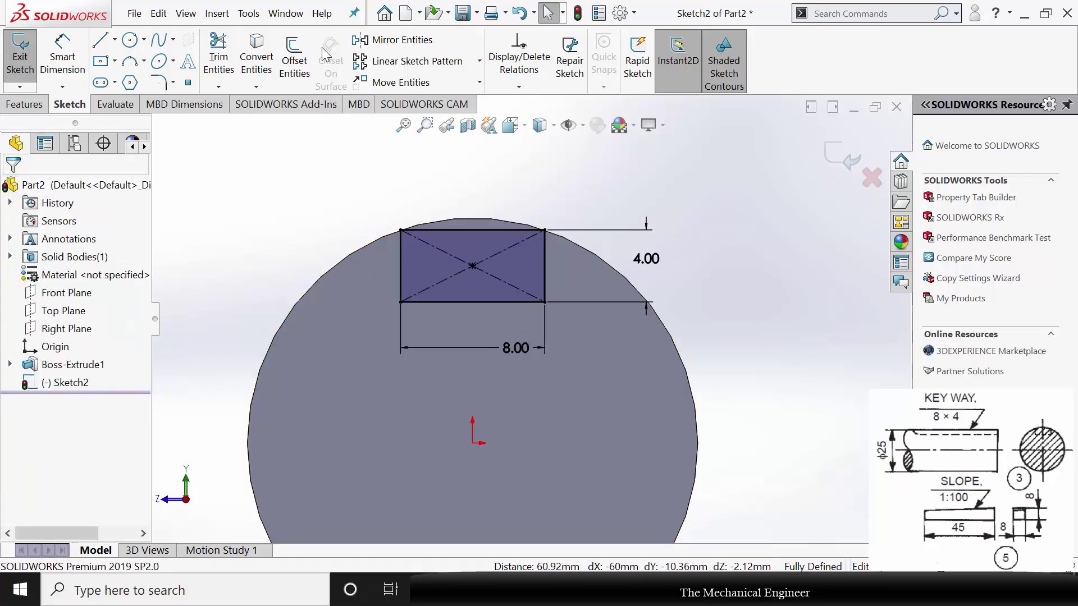
Convert the shaft's circular edge into the sketch, and trim away the rectangle's upper line and the arc outside the keyway
left_click(257, 59)
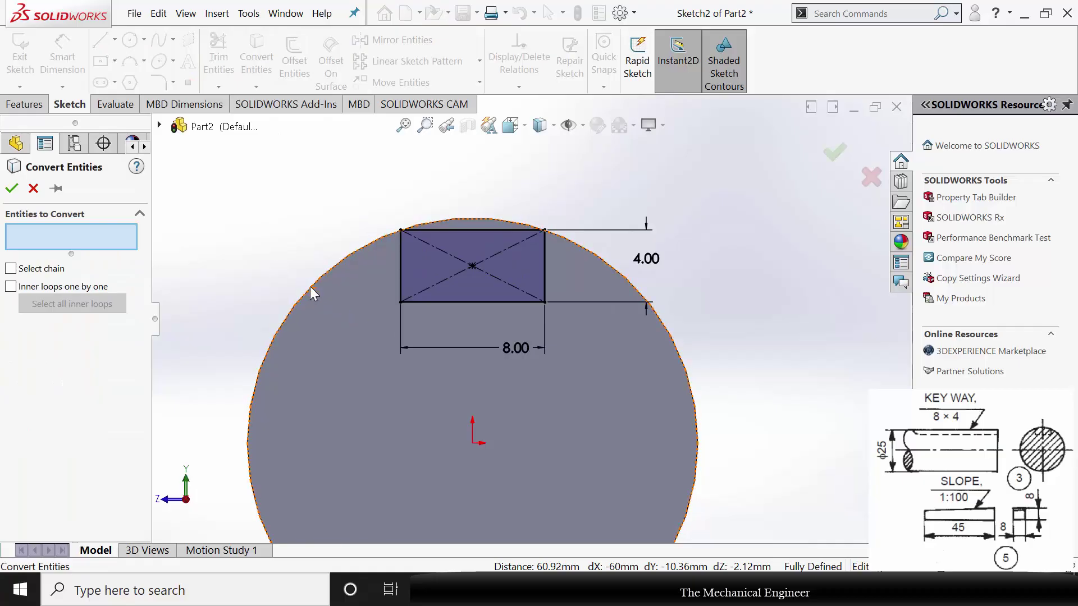
left_click(324, 282)
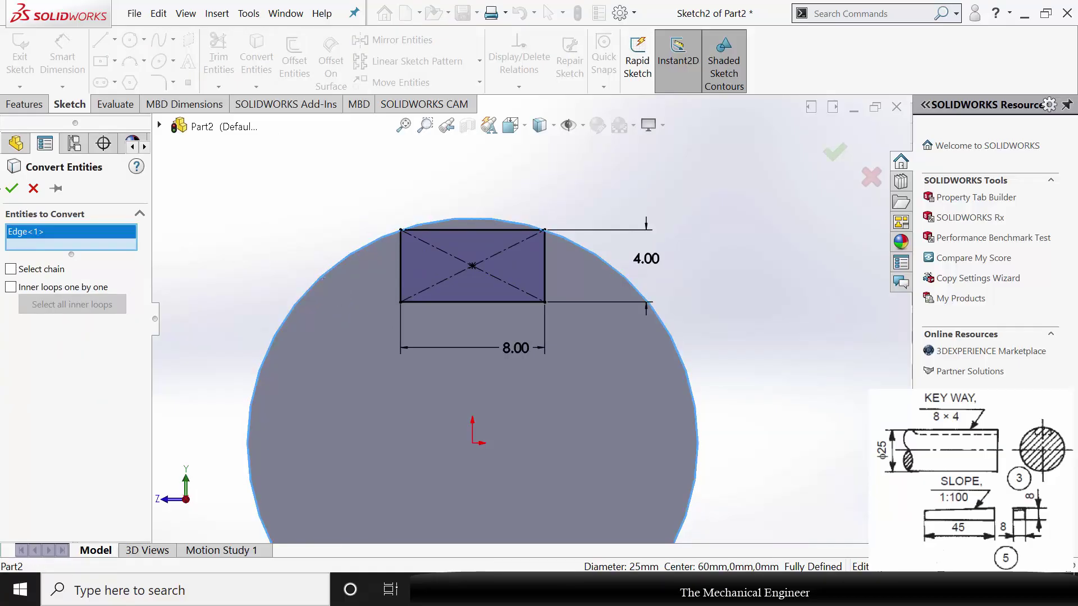
left_click(10, 189)
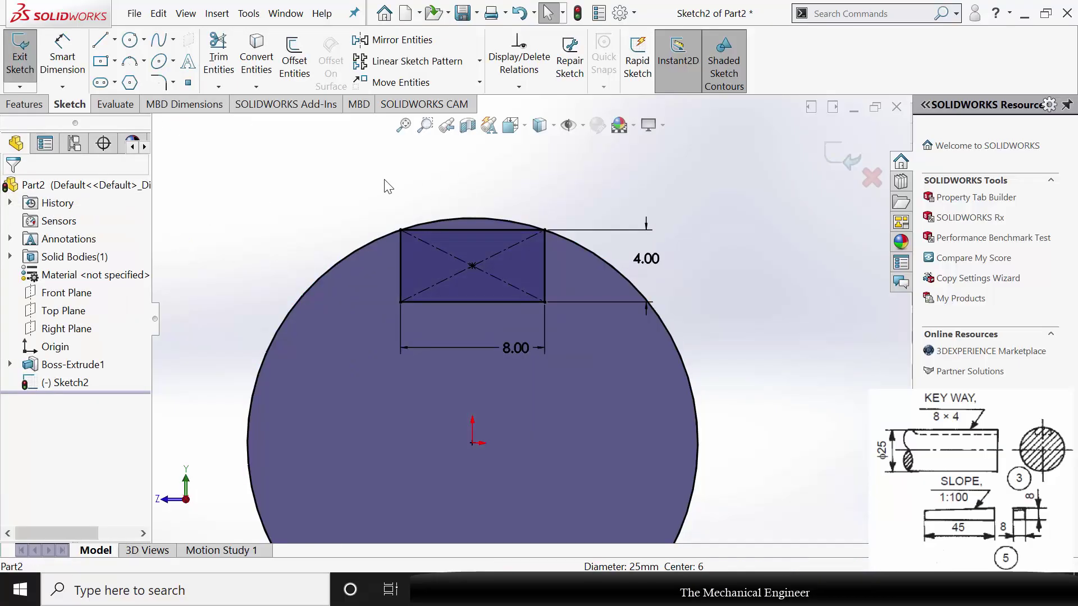
left_click(218, 56)
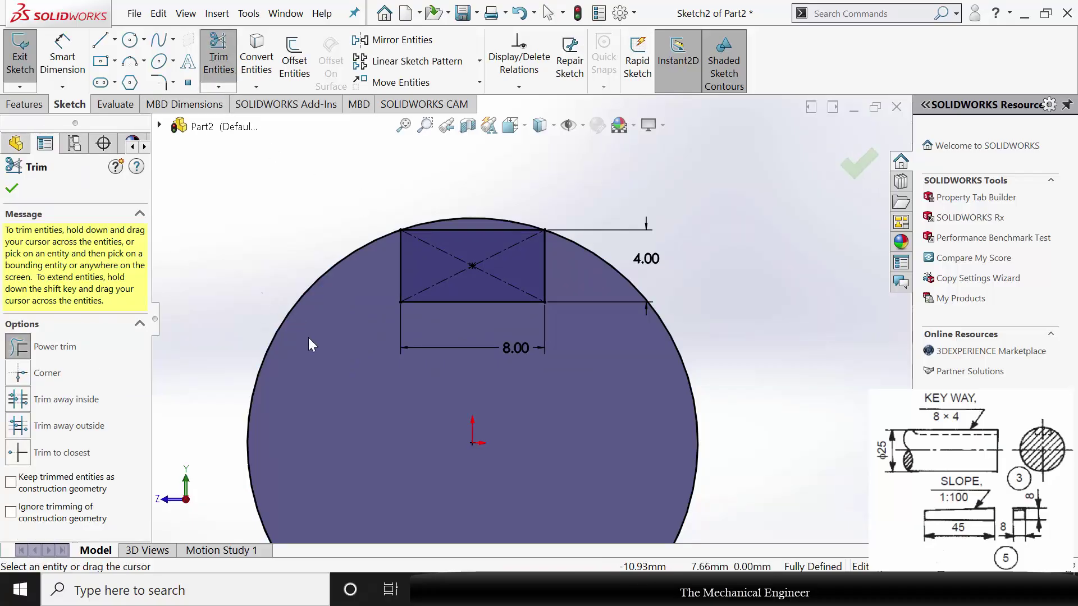
scroll(517, 218, "down", 4)
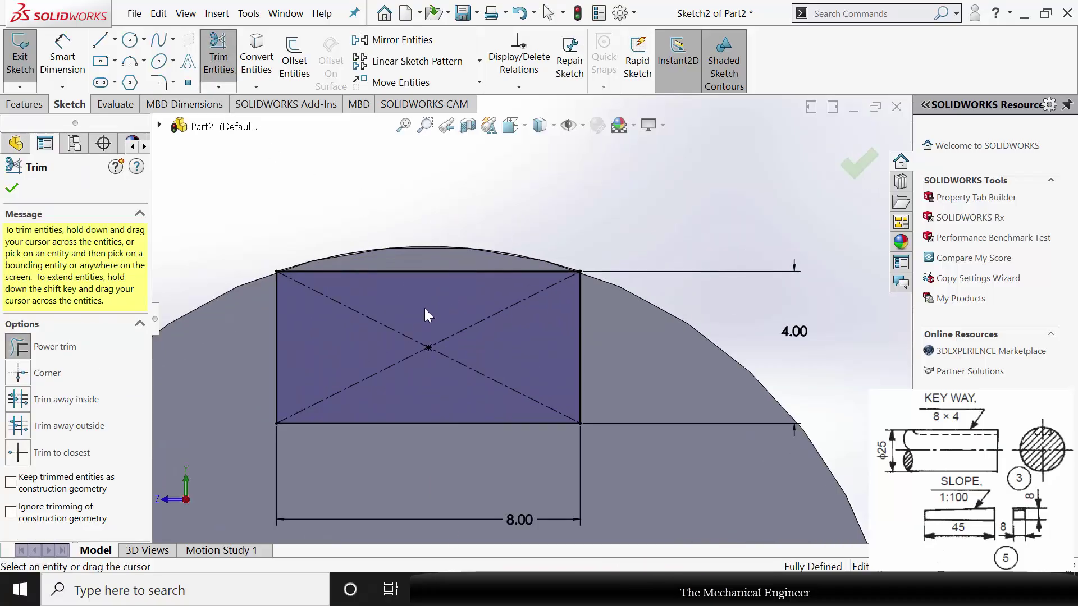
left_click_drag(423, 266, 450, 283)
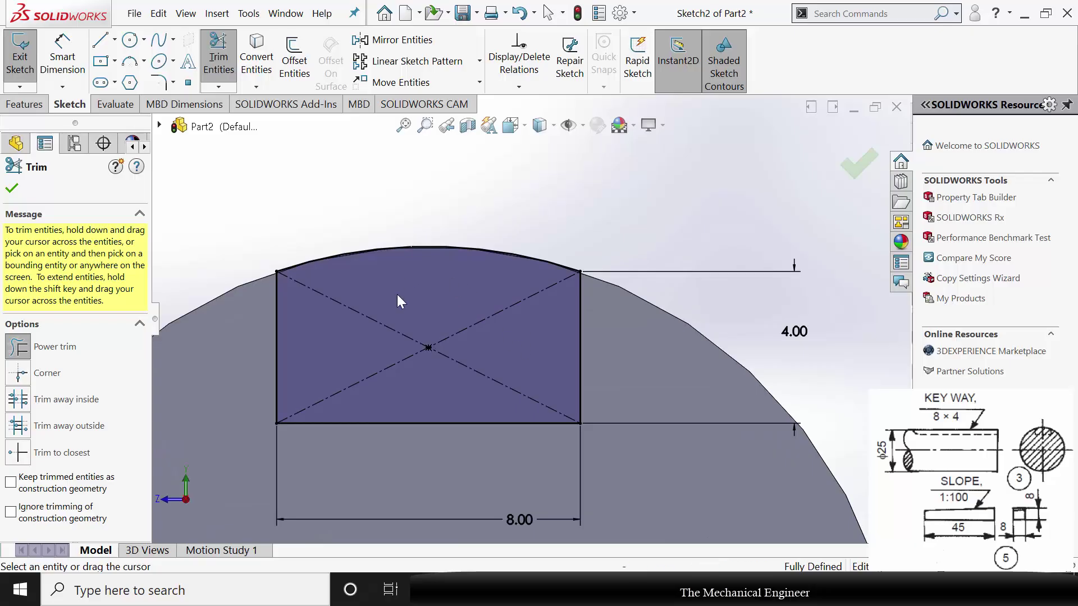
left_click(12, 190)
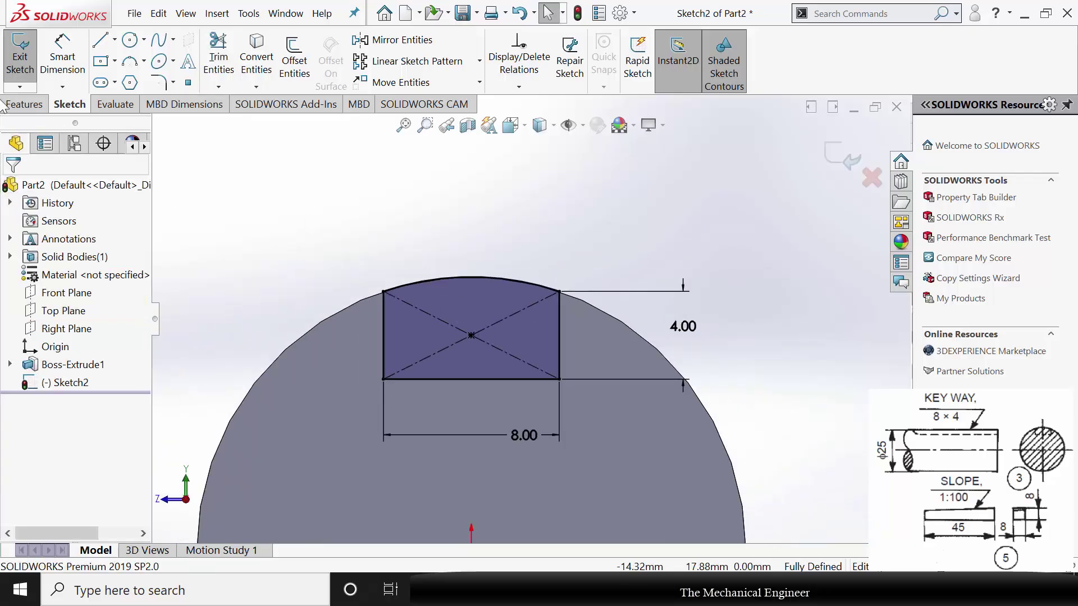
Cut-extrude the keyway profile blind into the shaft to a depth of 45 mm
left_click(22, 105)
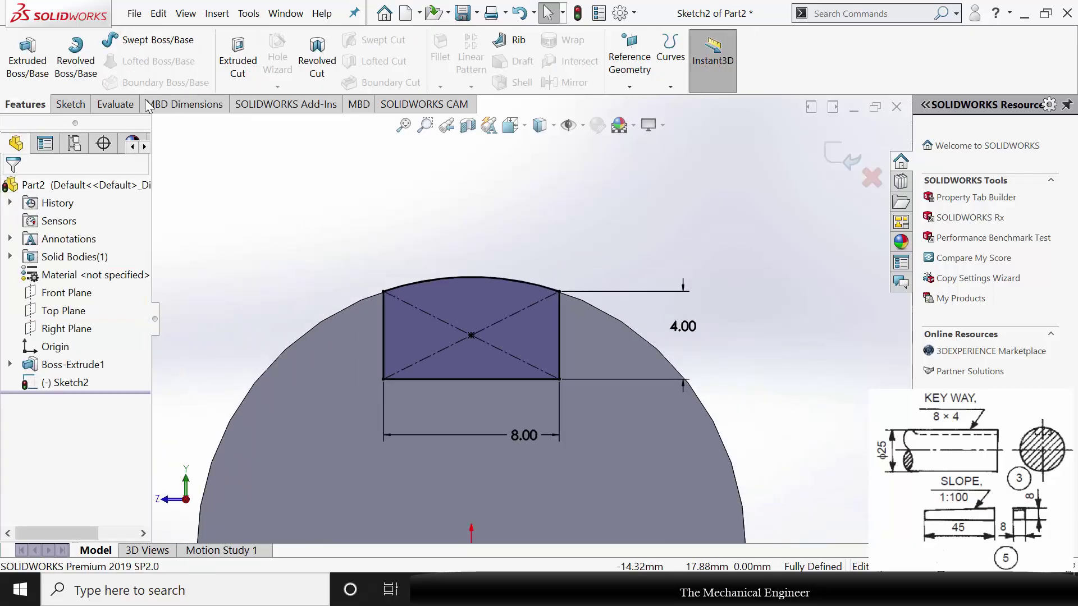
left_click(238, 66)
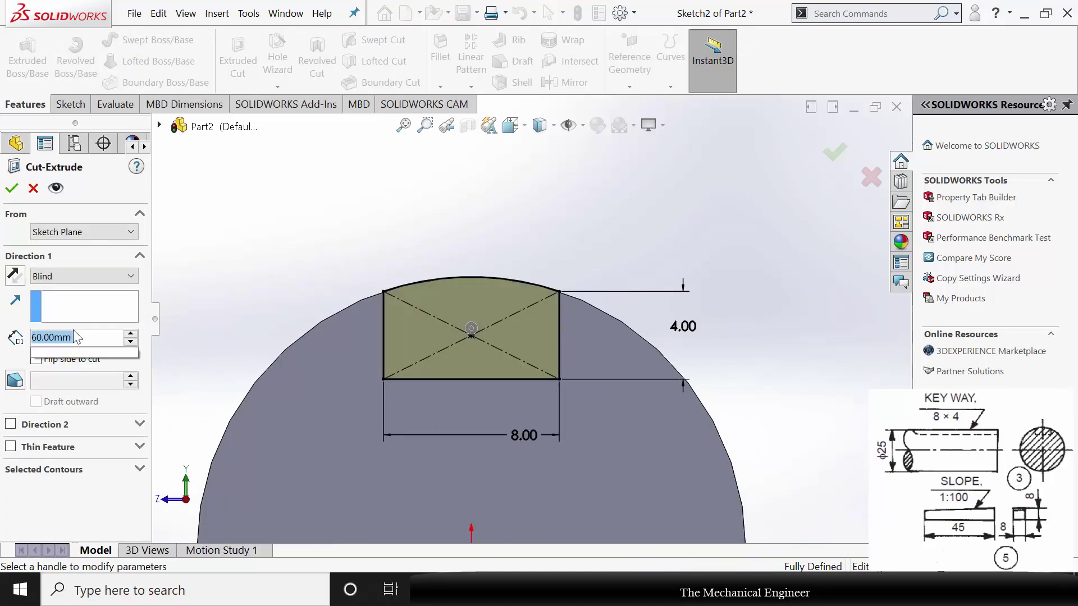
type("45")
key("Return")
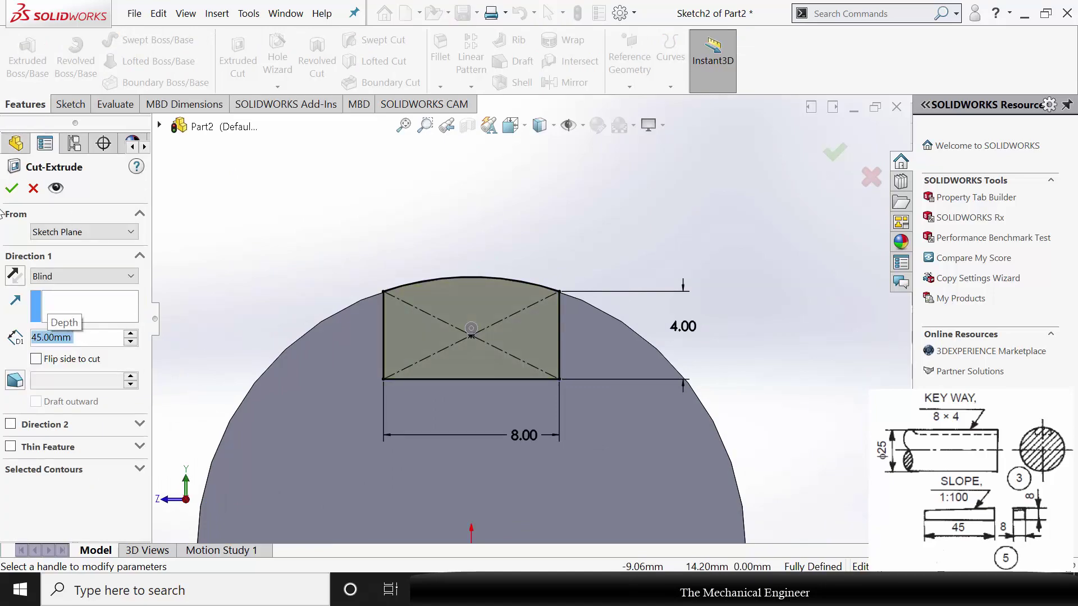
left_click(11, 189)
scroll(450, 313, "up", 3)
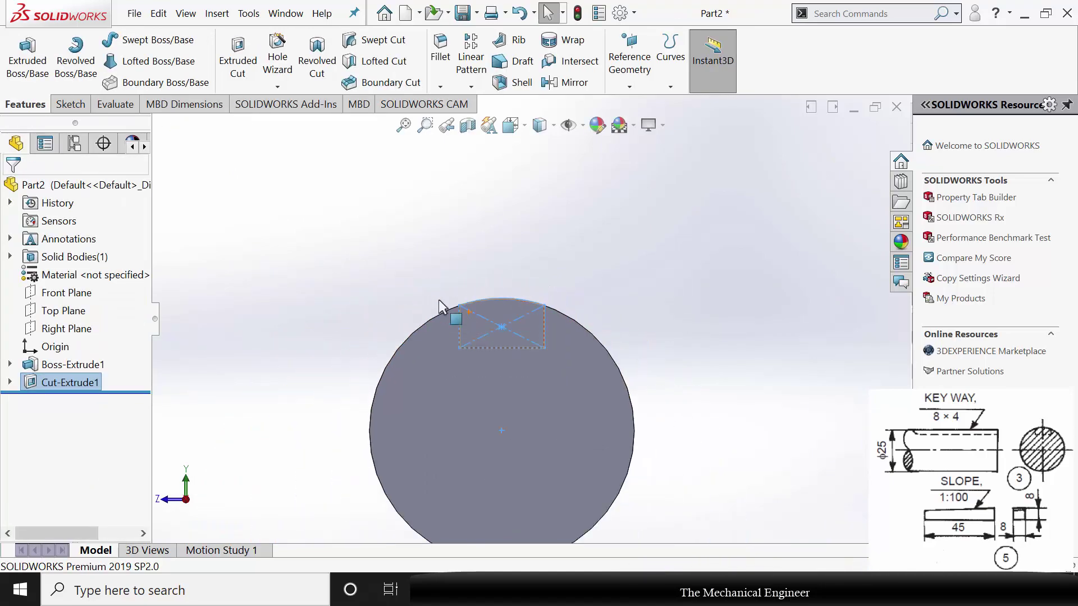
Assign Plain Carbon Steel to the keyed shaft and save the part as 3
mouse_move(450, 312)
middle_mouse_down()
mouse_move(453, 296)
mouse_move(490, 303)
mouse_move(529, 262)
middle_mouse_up()
left_click(530, 262)
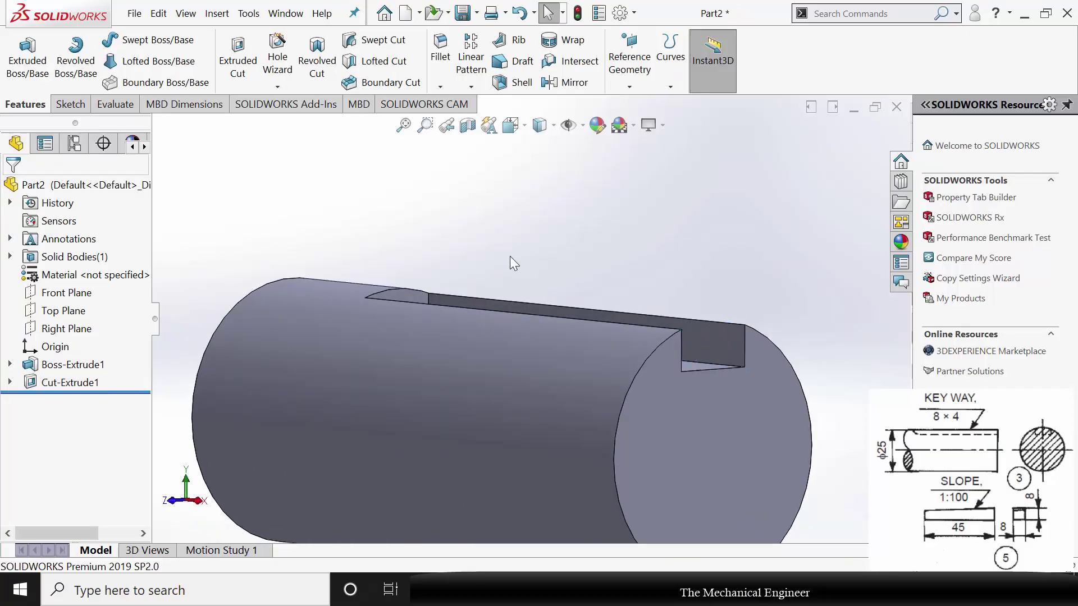
right_click(79, 275)
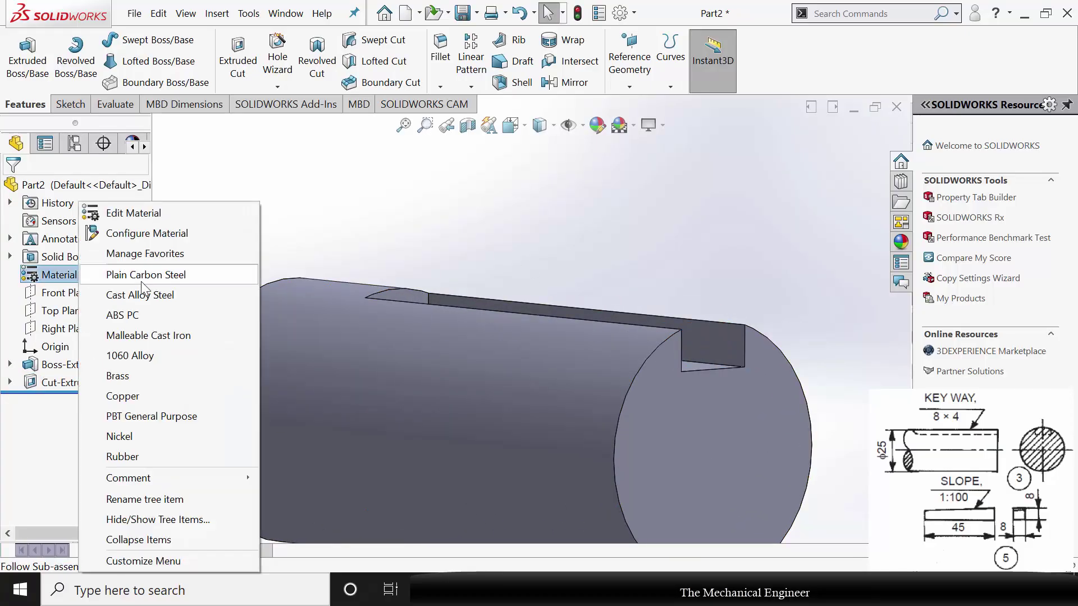
left_click(141, 275)
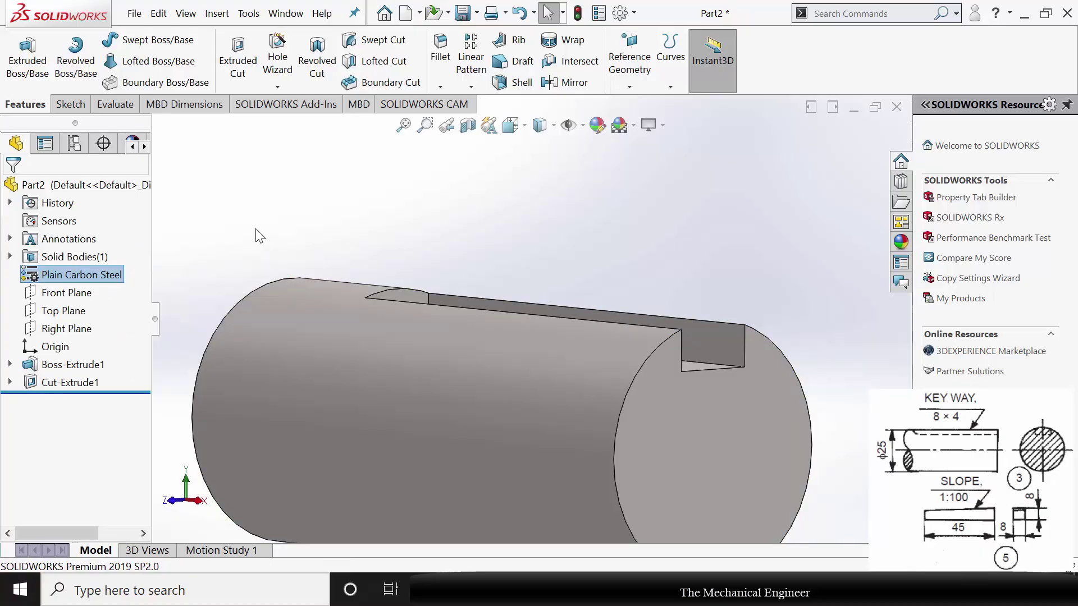
left_click(256, 236)
key("ctrl+s")
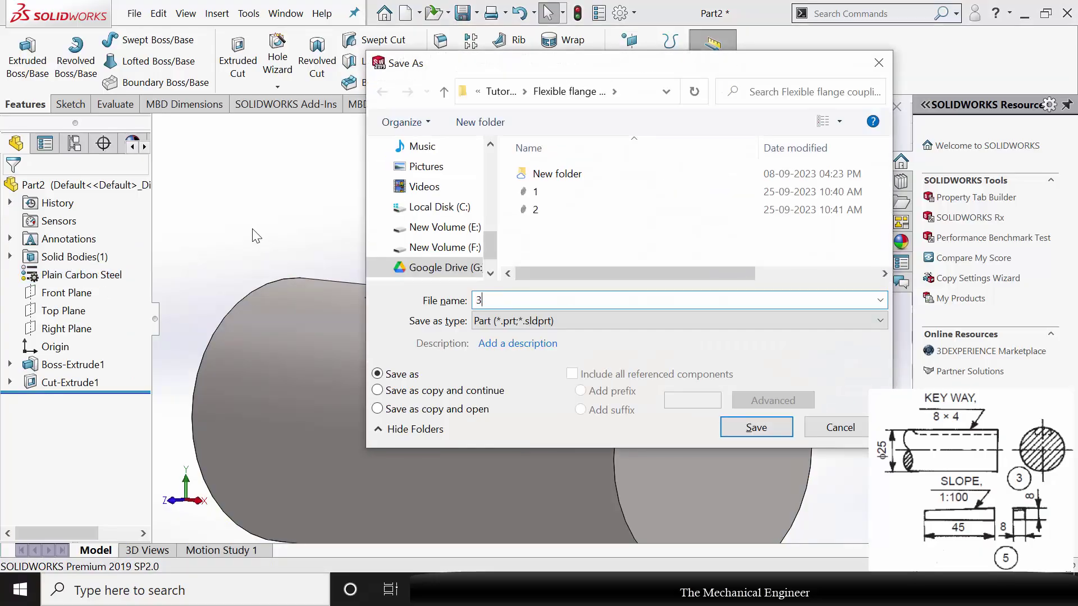
key("Return")
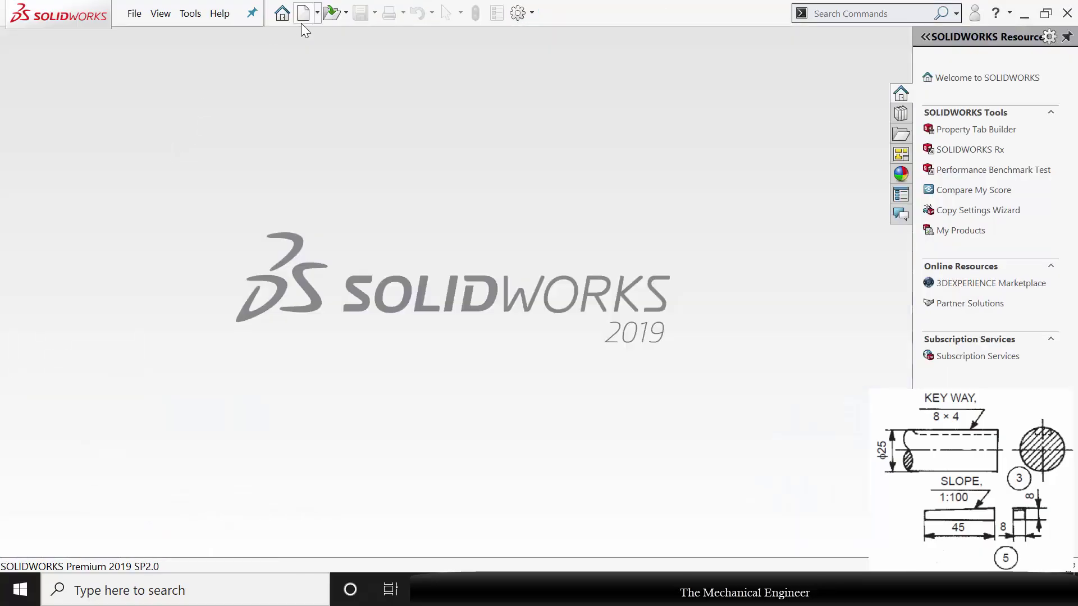
Create a new part and start a sketch on the Right Plane
key("ctrl+n")
left_click(611, 468)
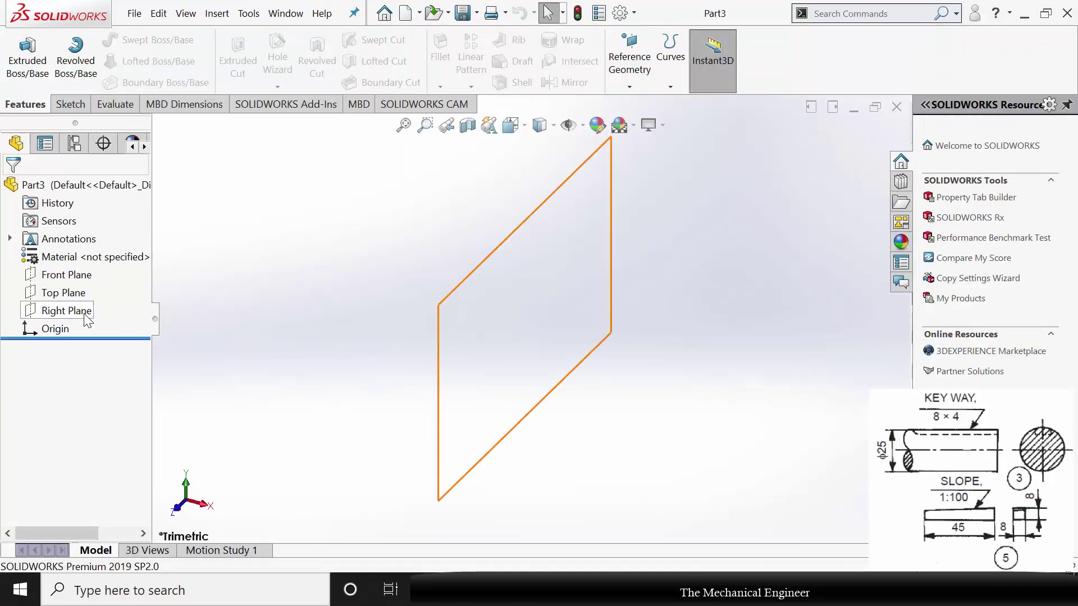
left_click(87, 306)
left_click(92, 291)
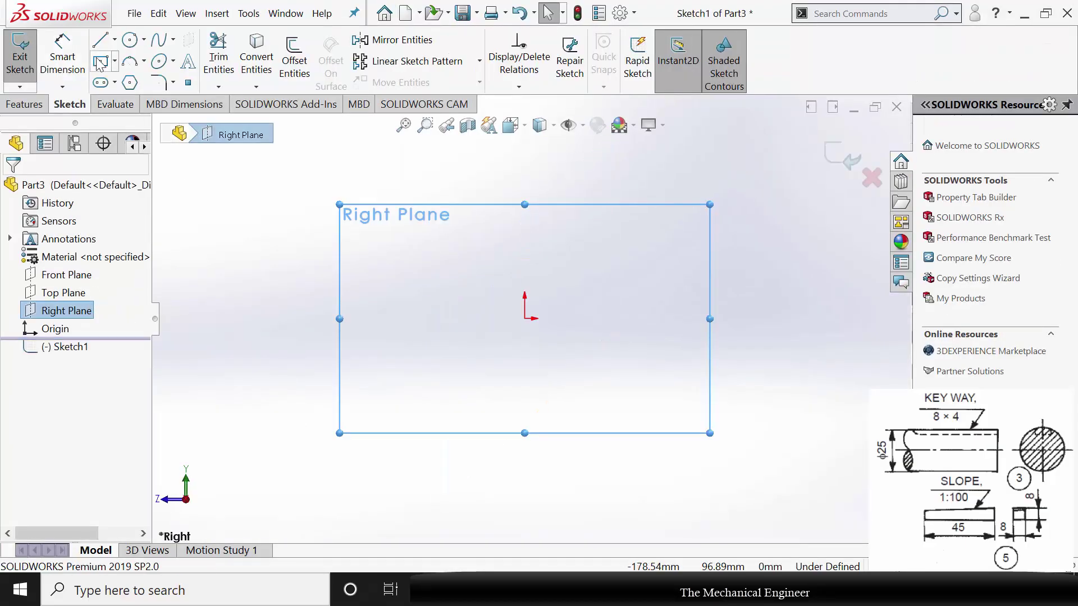
Sketch a closed four-sided key profile from the origin, about 120 mm long and 29 mm high at its taller end, with a sloping upper line
left_click(100, 39)
left_click(525, 319)
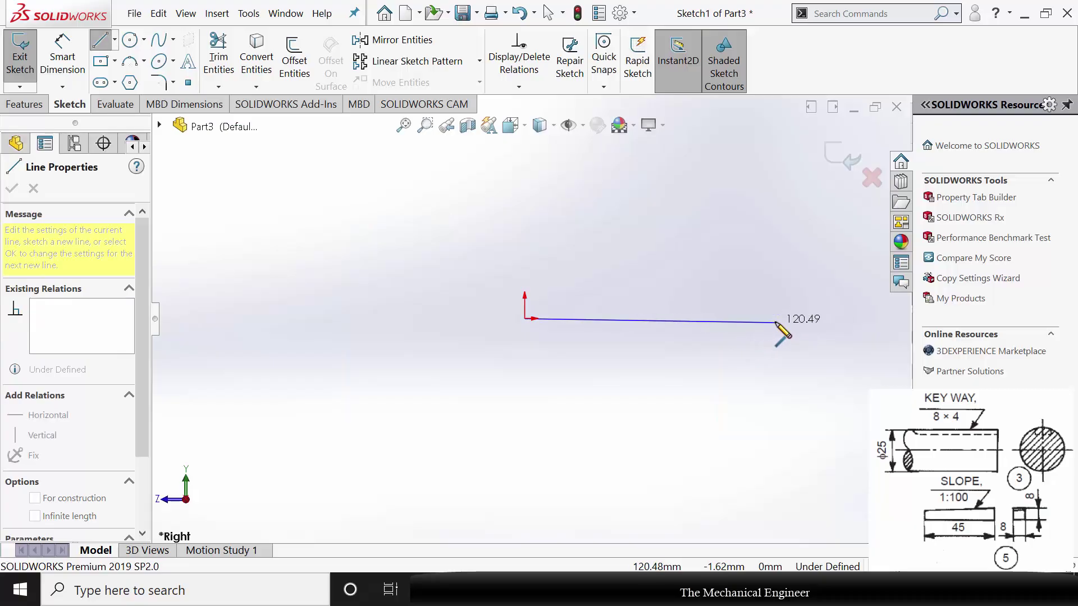
left_click(773, 318)
left_click(772, 257)
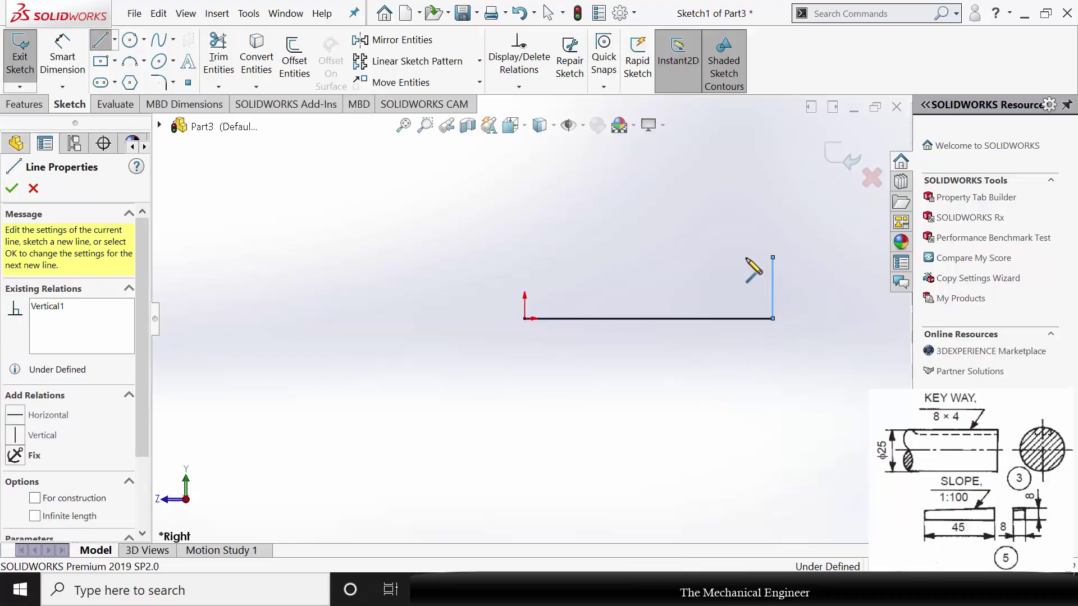
left_click(525, 273)
left_click(524, 319)
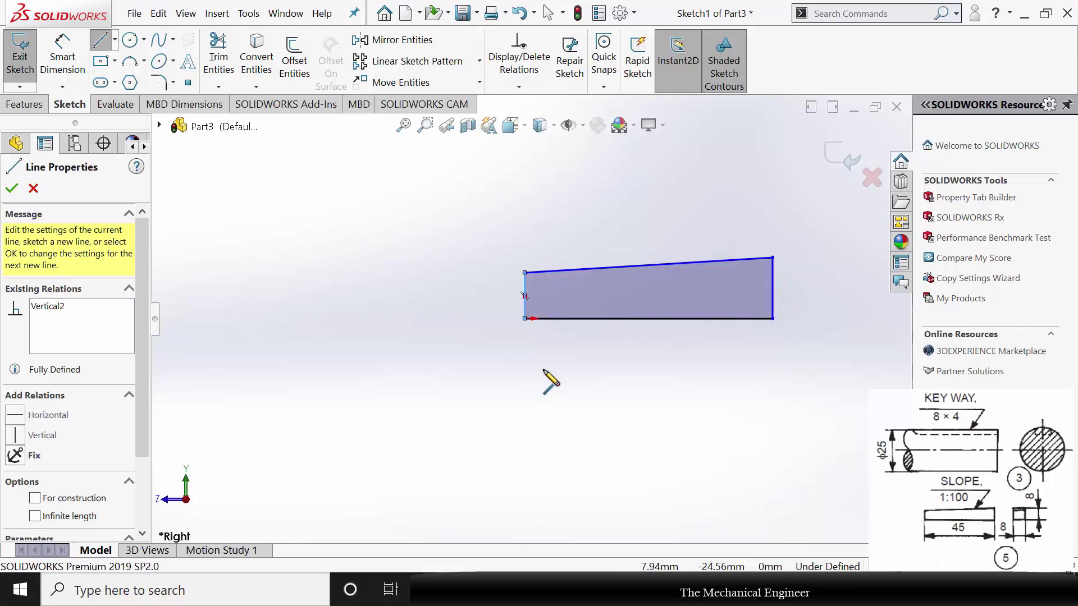
key("Escape")
Dimension the key profile's taller vertical side 8 mm and its base 45 mm
left_click(62, 56)
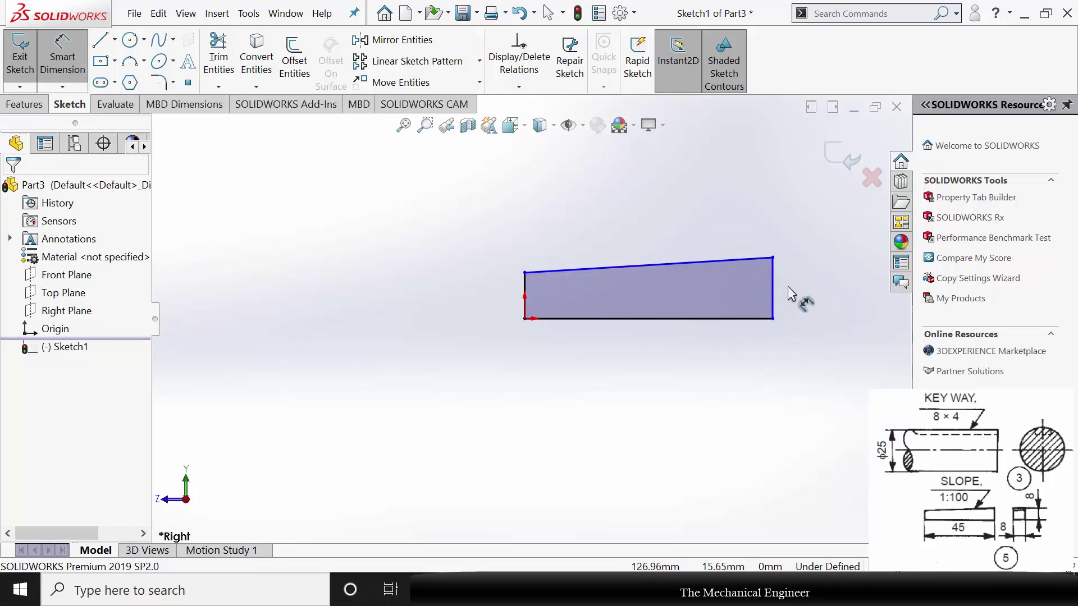
left_click(807, 290)
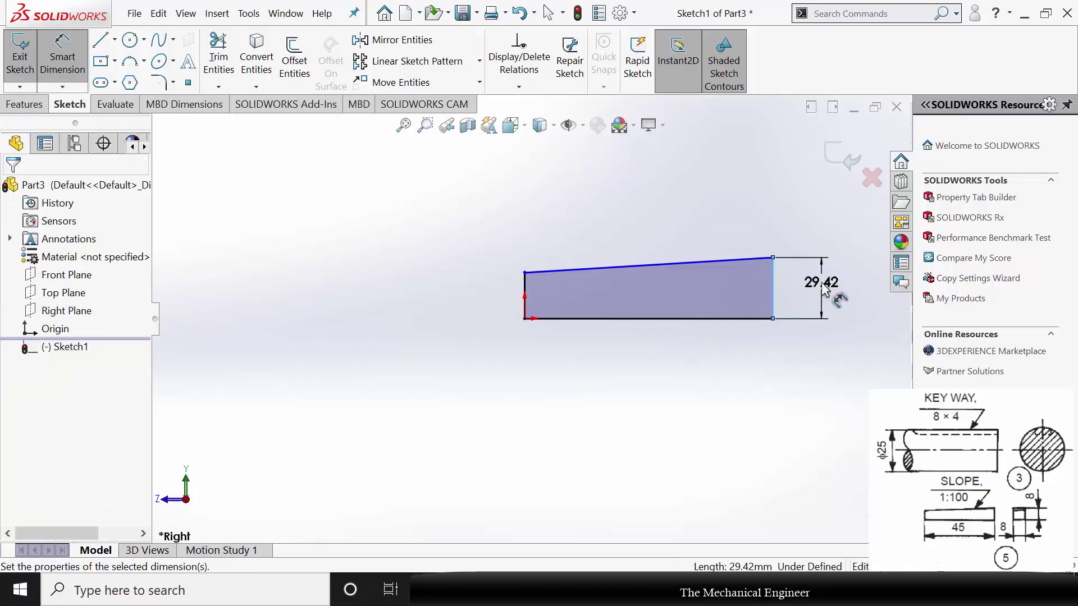
left_click(811, 294)
type("8")
key("Return")
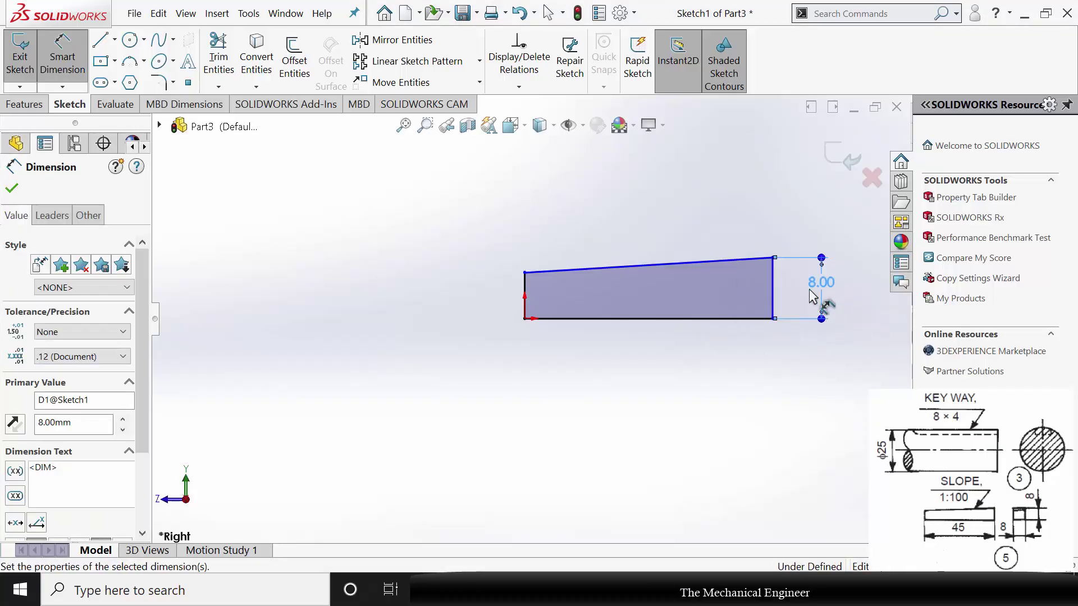
left_click(702, 319)
left_click(703, 393)
type("45")
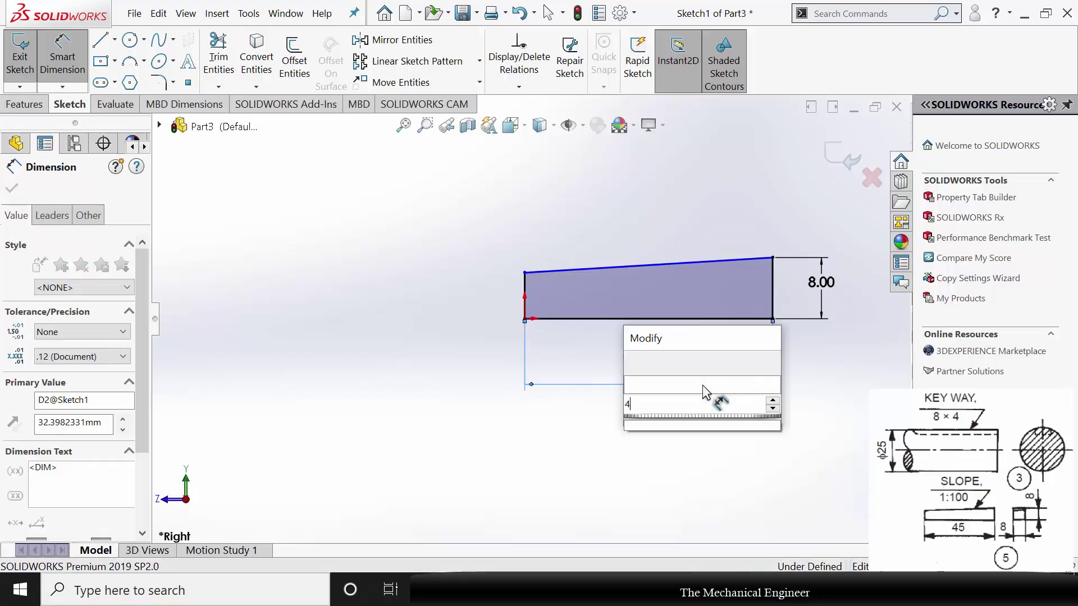
key("Return")
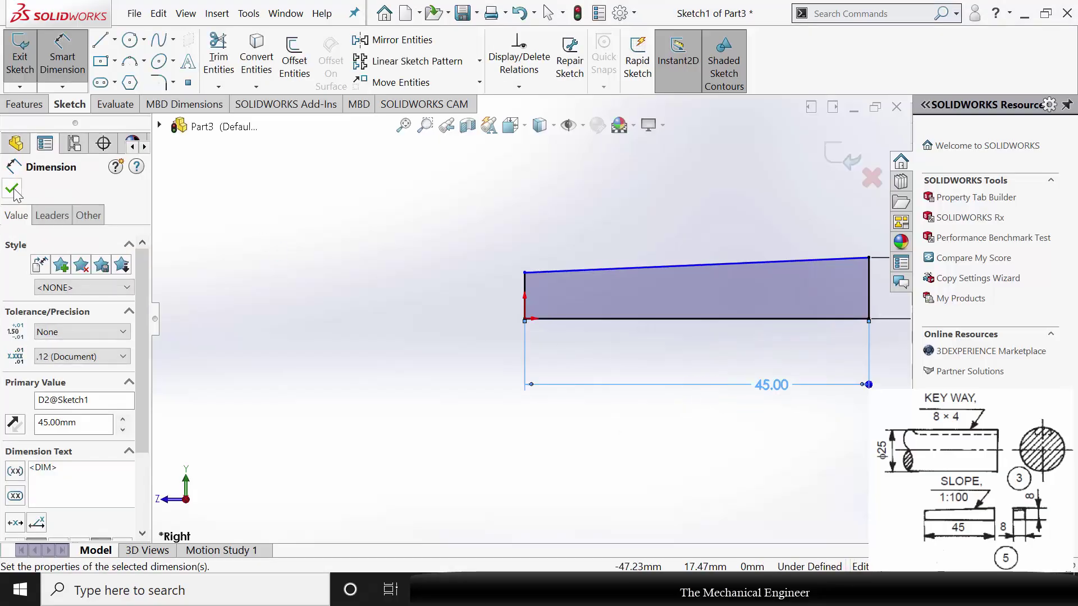
scroll(580, 263, "up", 2)
scroll(584, 247, "down", 1)
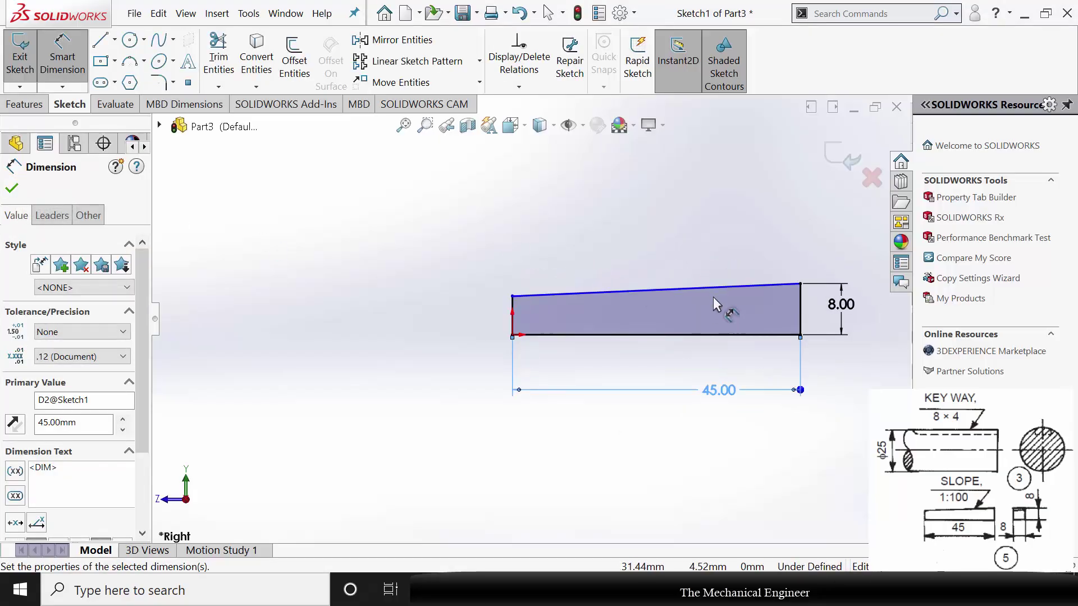
left_click(9, 192)
Draw a horizontal centerline from the upper end of the 8 mm side back over the sloping line
left_click(115, 42)
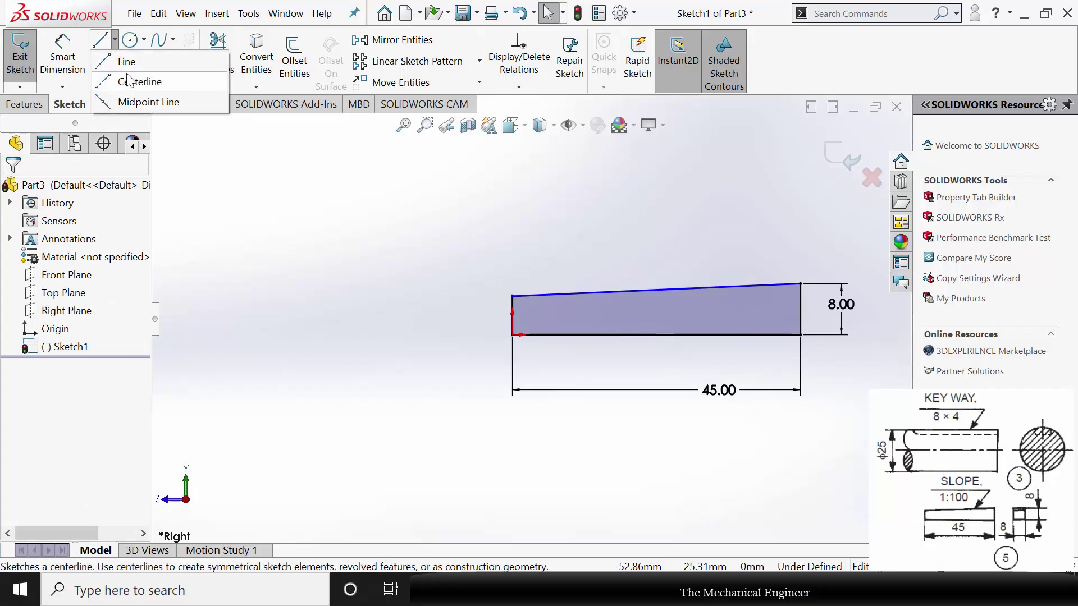
left_click(140, 81)
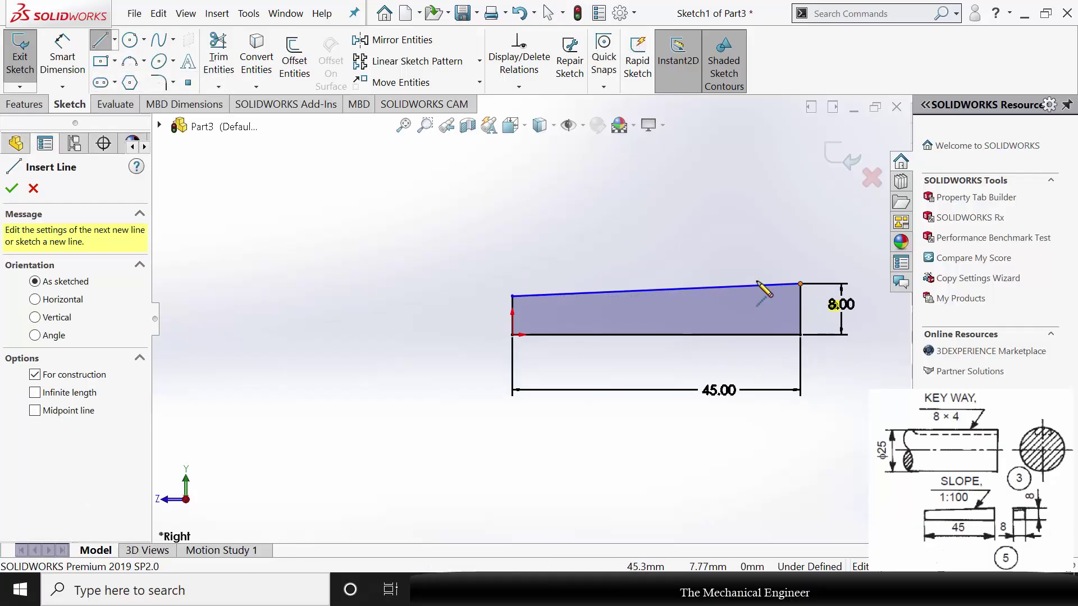
left_click(801, 283)
left_click(639, 283)
key("Escape")
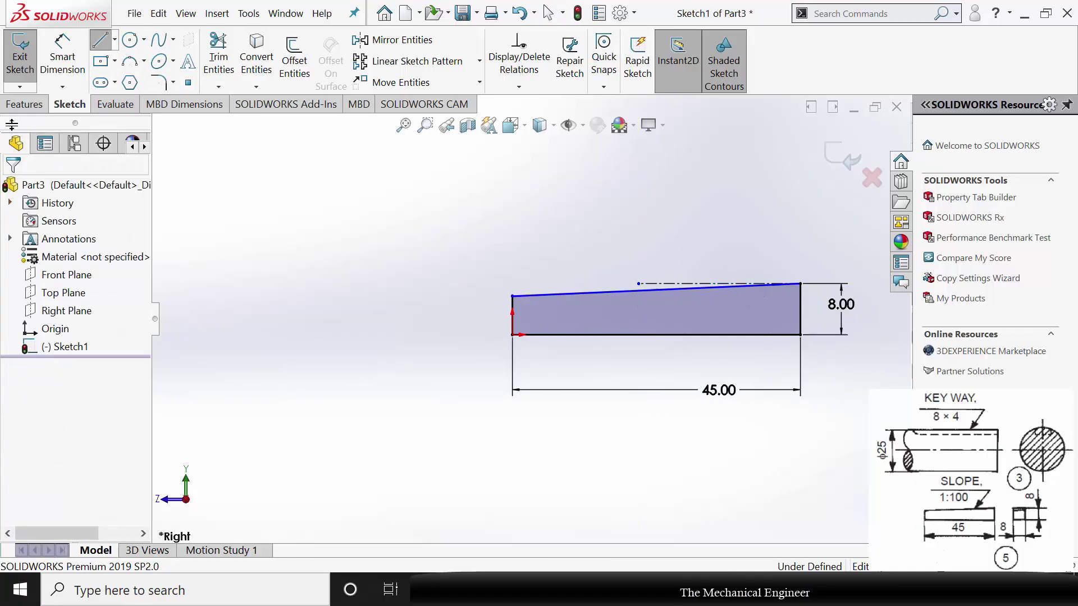
Dimension the angle between the horizontal centerline and the sloping upper line as 0.572°
left_click(62, 57)
scroll(623, 247, "down", 3)
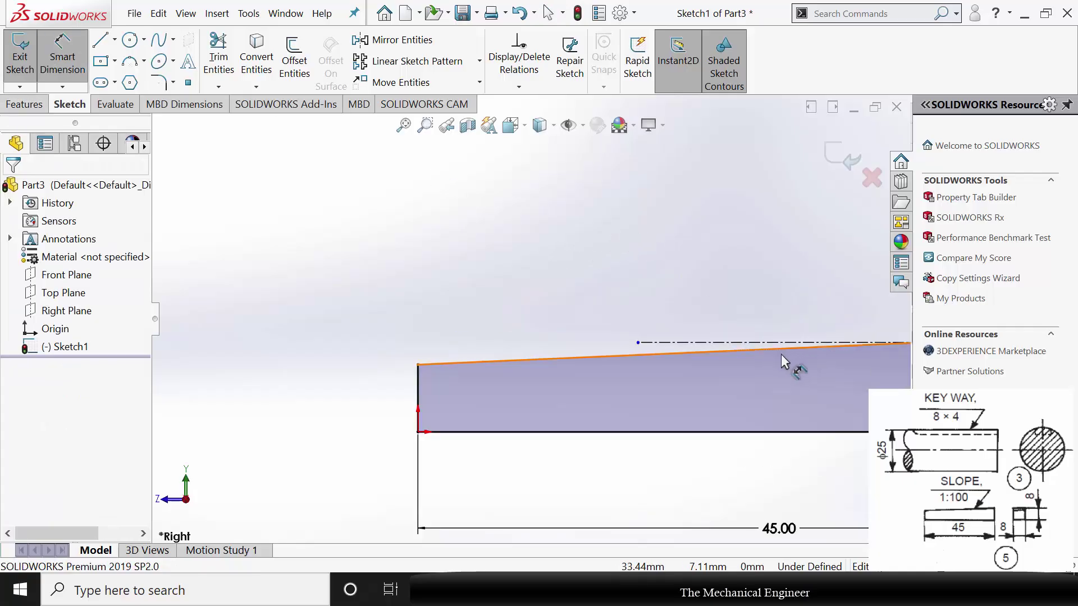
left_click(729, 343)
left_click(647, 355)
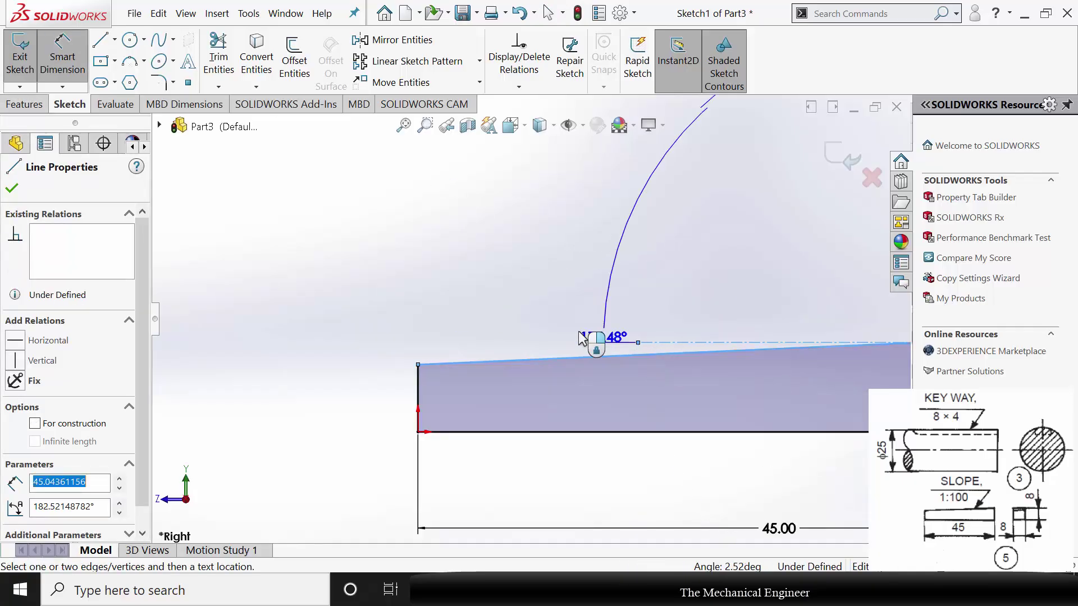
left_click(461, 360)
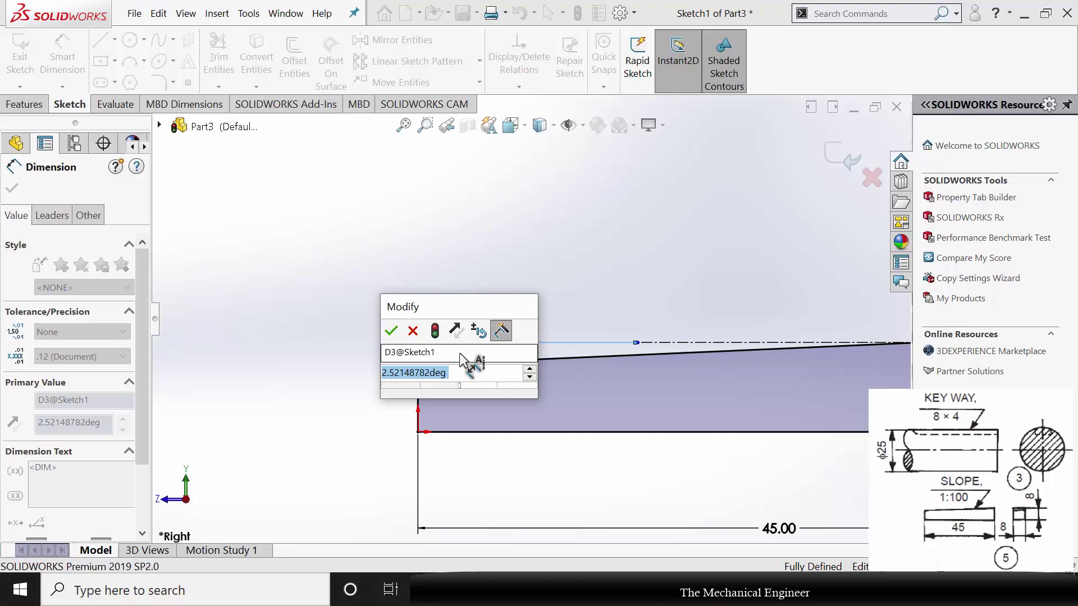
type("0.5")
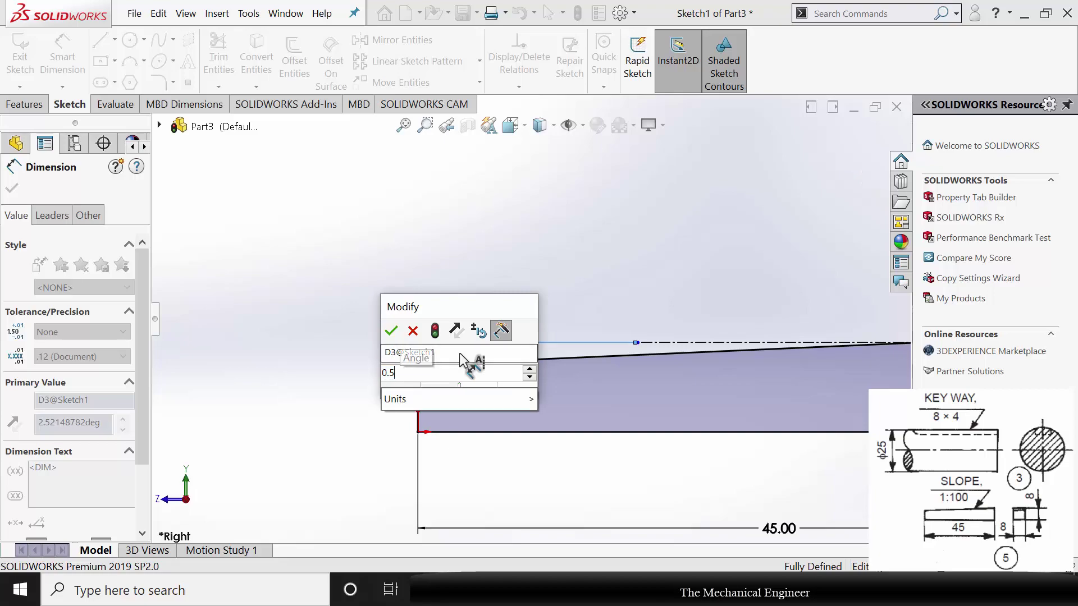
type("72")
key("Return")
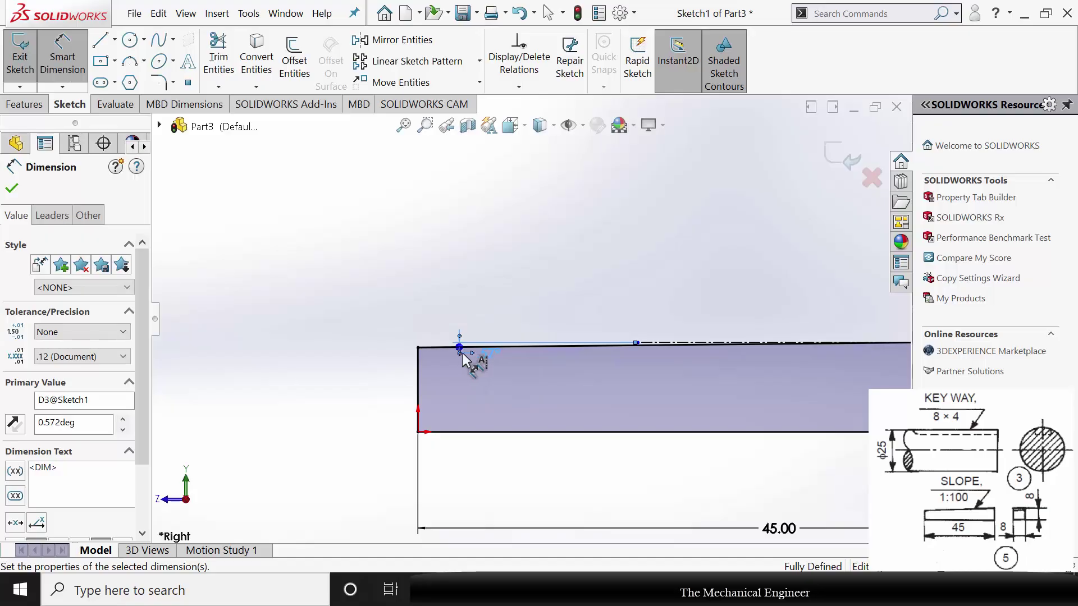
left_click(12, 188)
Extrude the tapered key profile blind to a depth of 8 mm
left_click(36, 104)
left_click(48, 79)
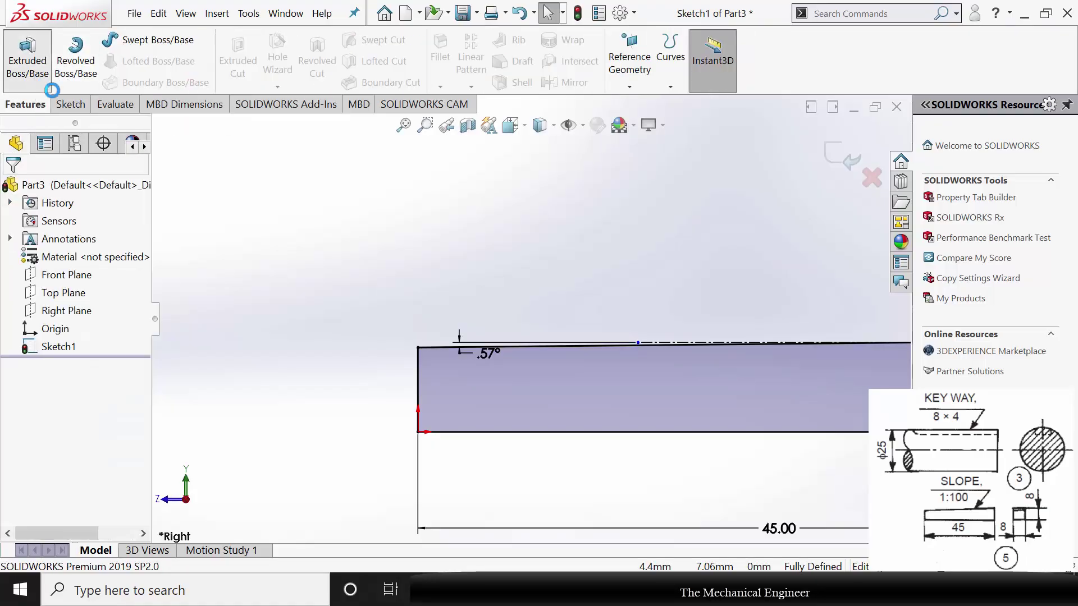
type("8")
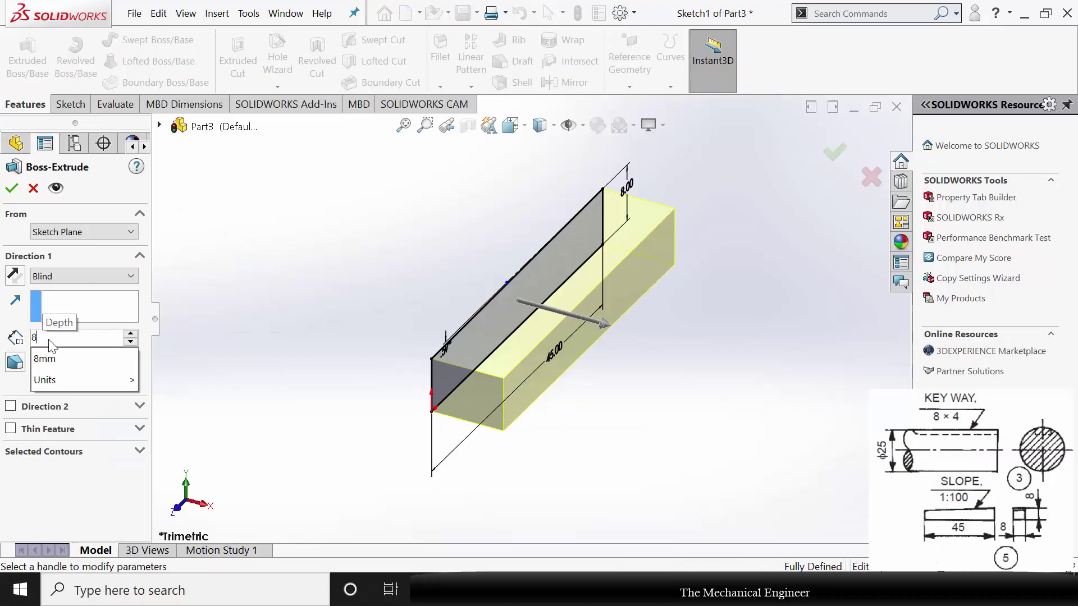
key("Return")
left_click(12, 188)
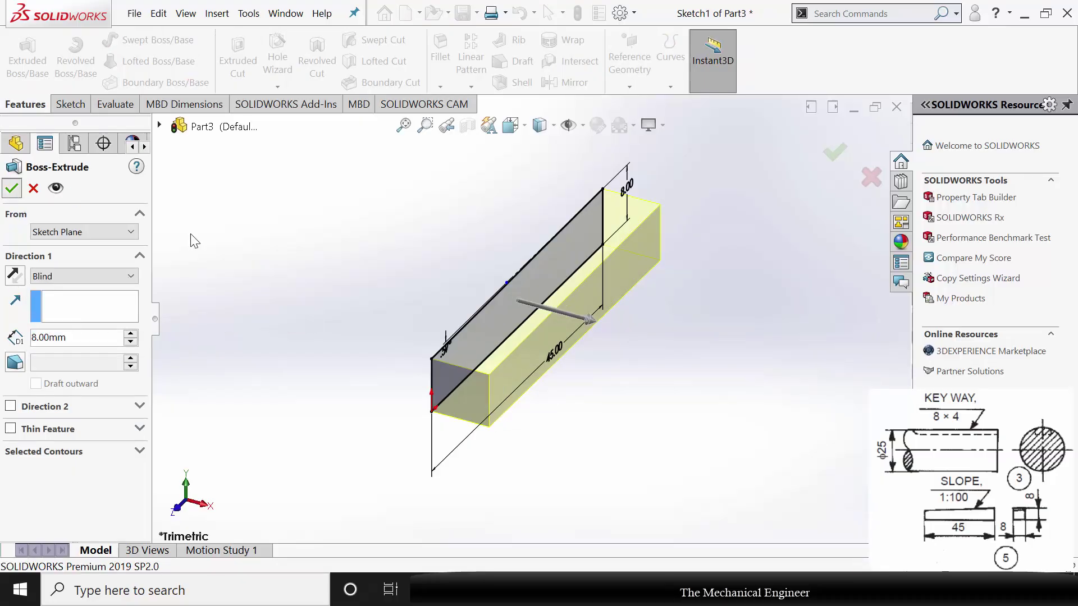
Assign Plain Carbon Steel to the tapered key and save the part as 5
right_click(67, 274)
left_click(110, 275)
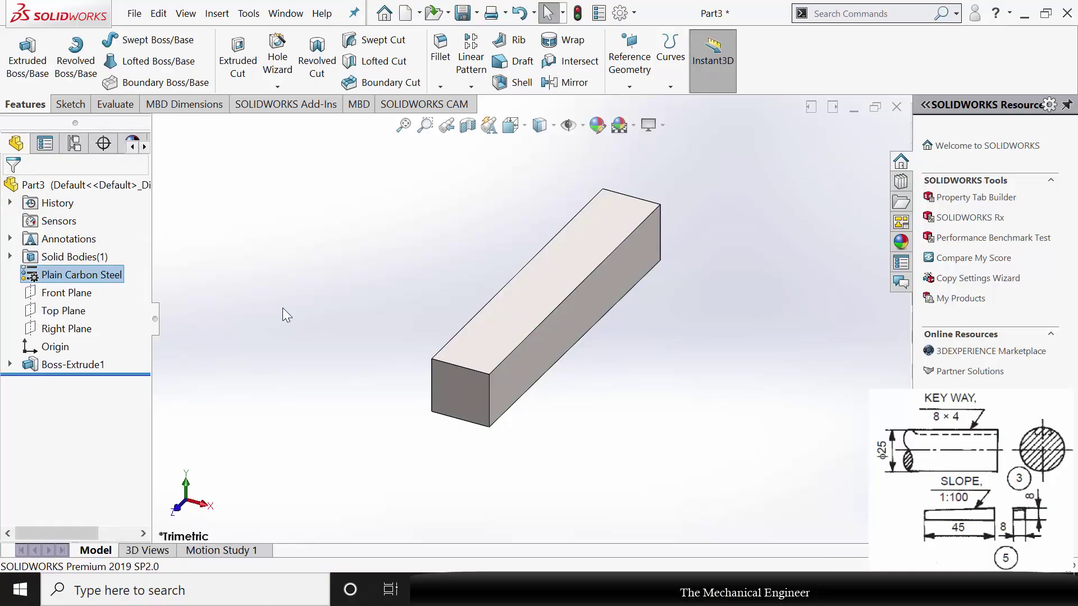
key("ctrl+s")
type("5")
key("Return")
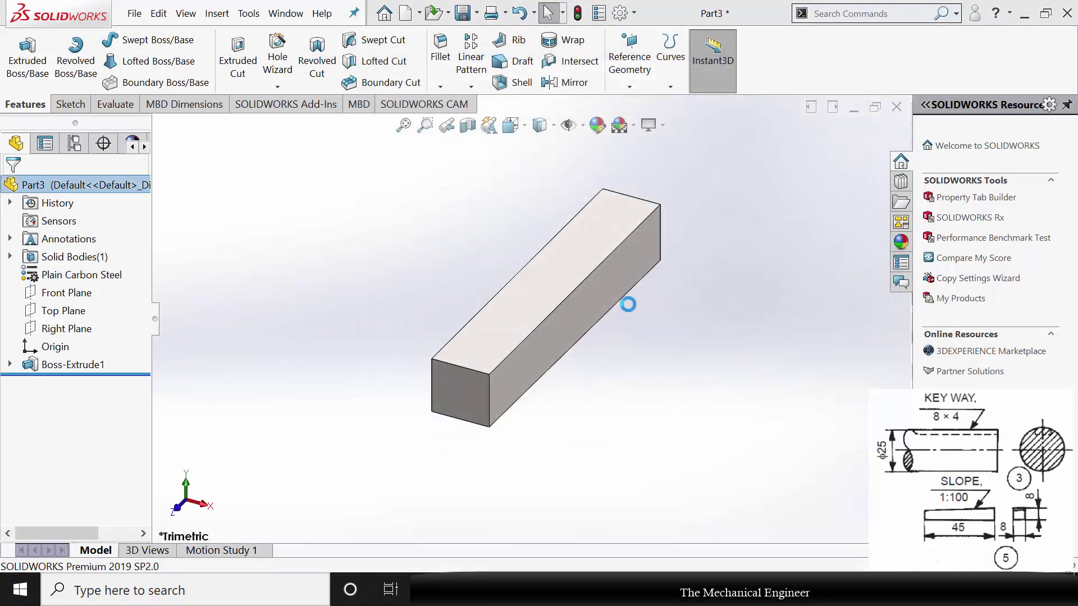
Close the saved key and start a sketch on the Right Plane of a new part
left_click(896, 107)
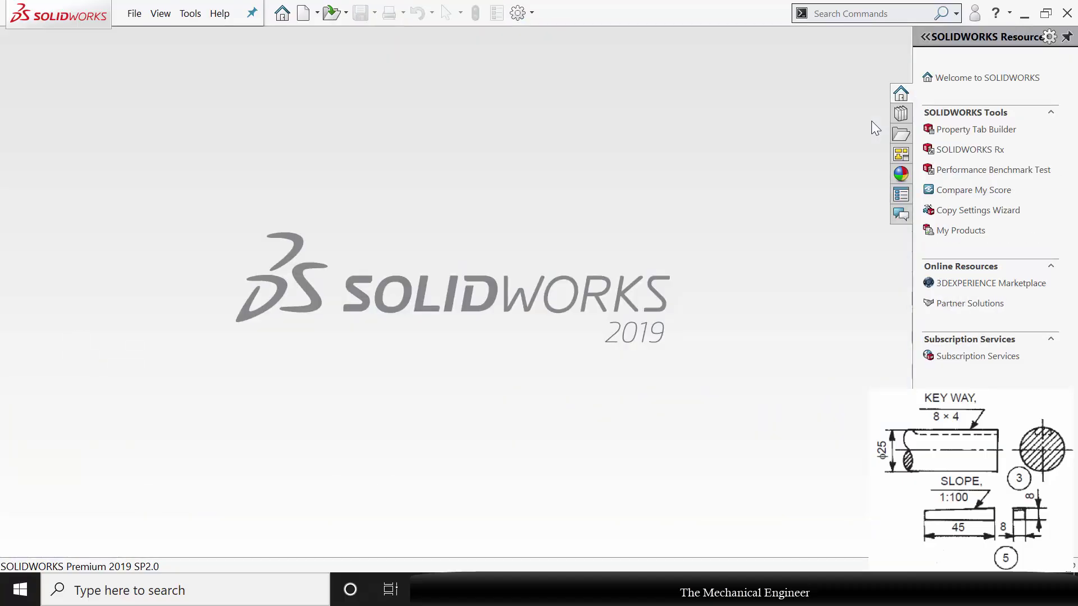
left_click(304, 12)
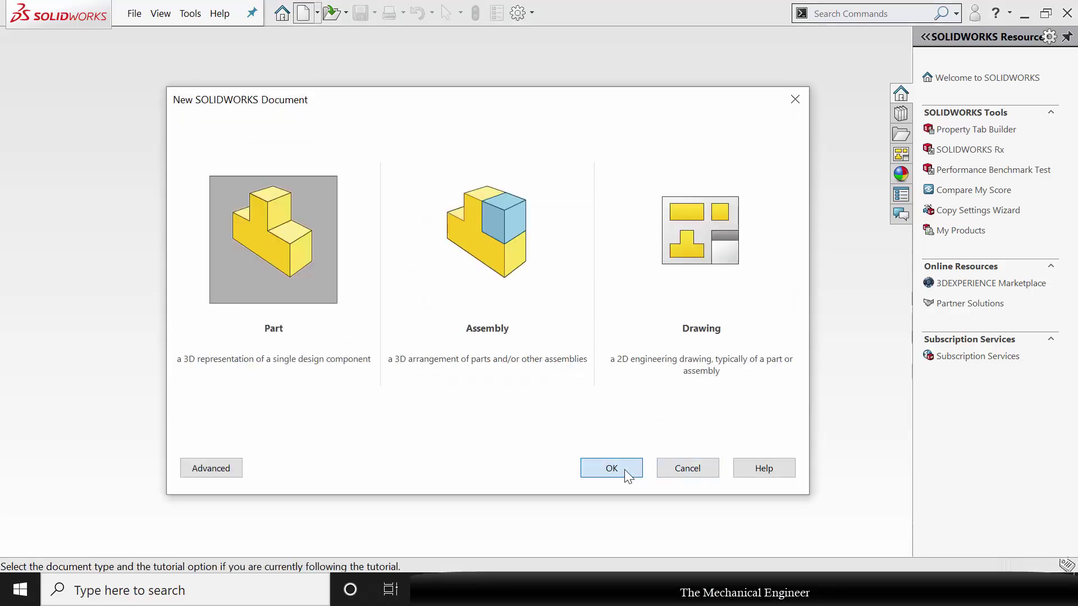
left_click(624, 470)
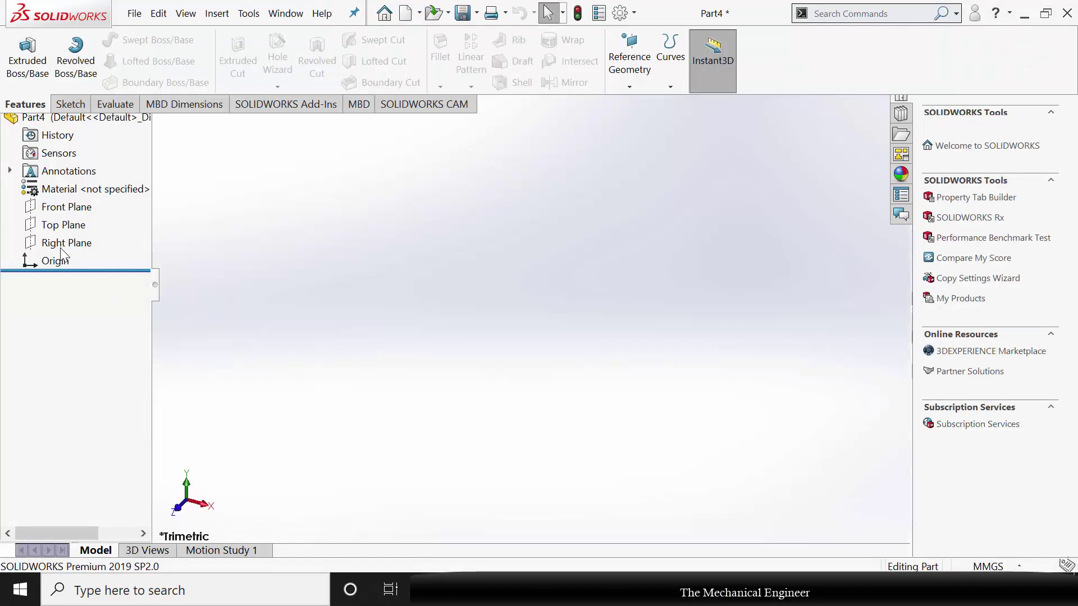
left_click(66, 311)
left_click(96, 291)
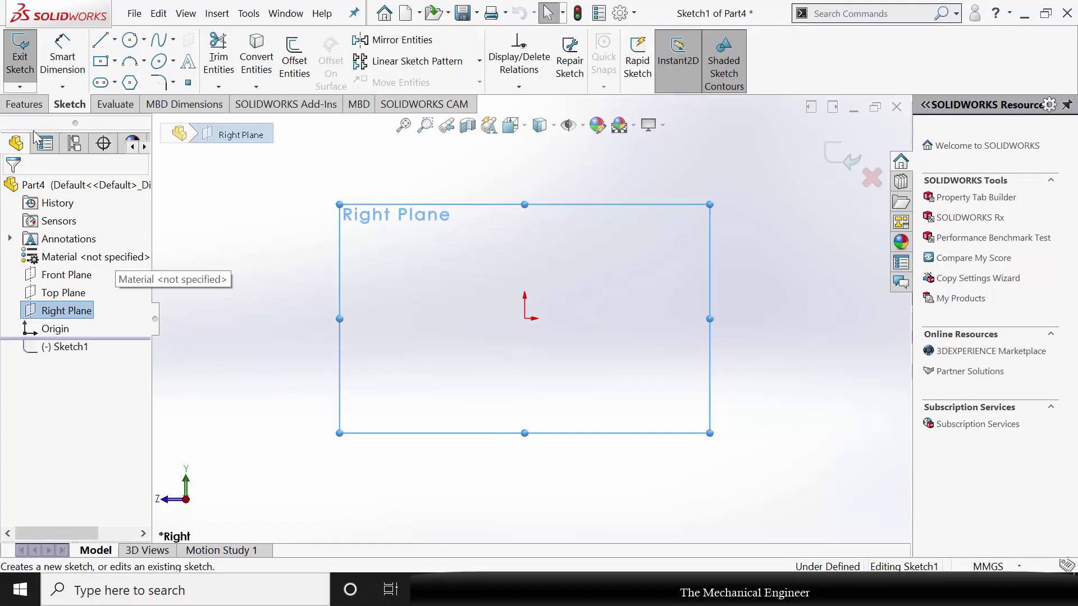
Sketch a circle of about 39 mm radius centred on the origin
left_click(129, 39)
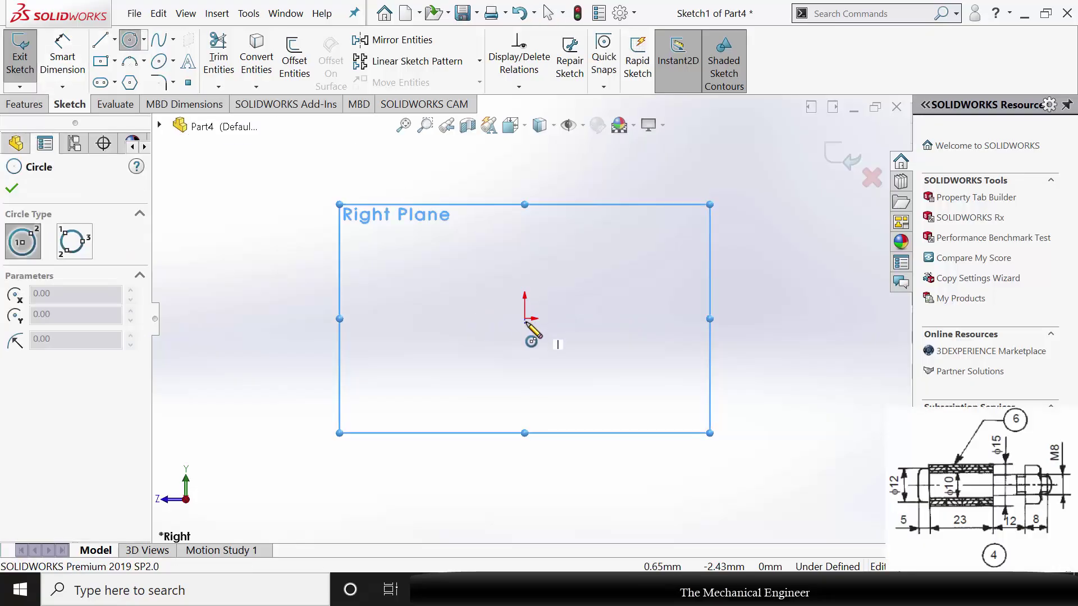
left_click(525, 319)
left_click(583, 265)
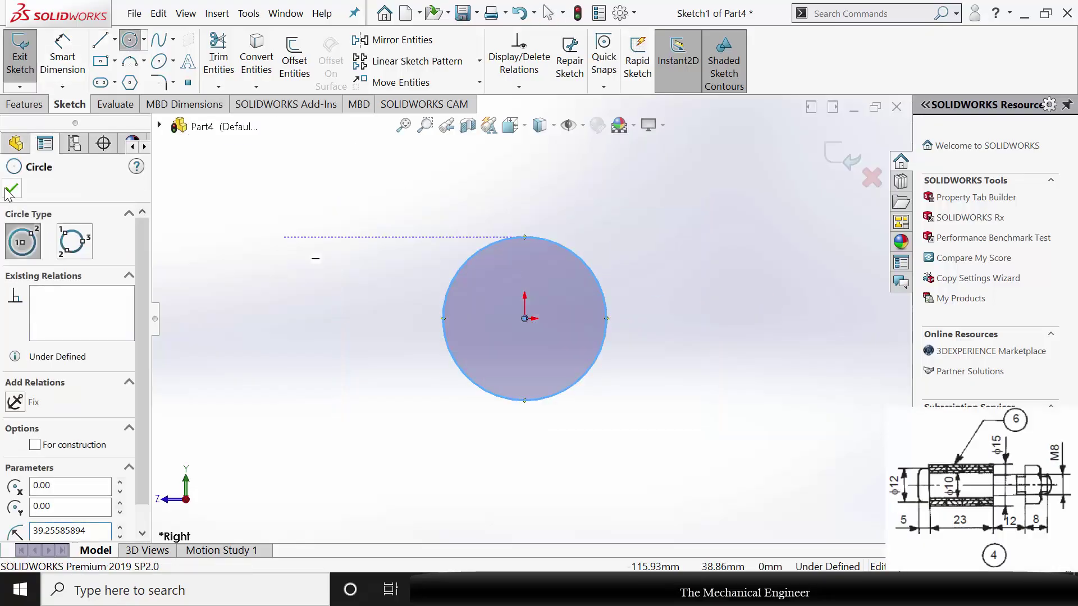
Dimension the sketched circle's diameter as 12 mm
left_click(11, 190)
left_click(62, 56)
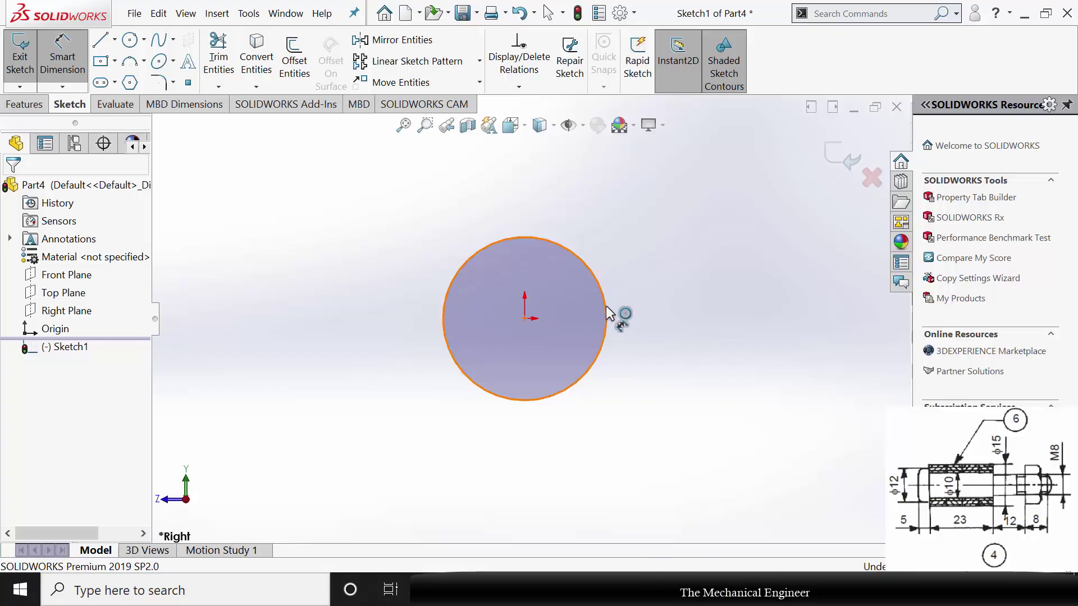
left_click(608, 313)
left_click(675, 310)
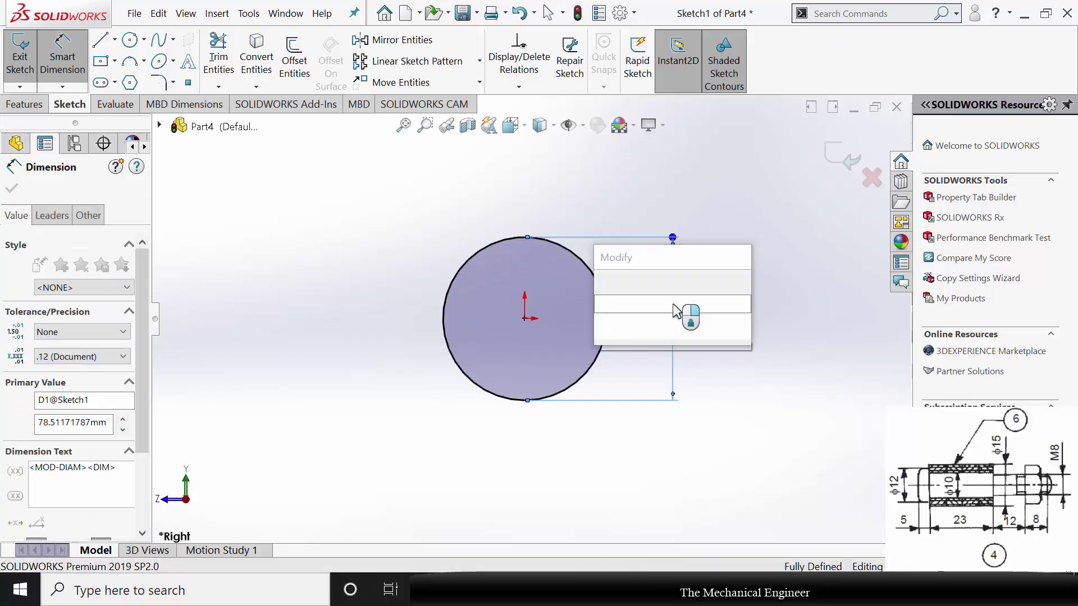
type("12")
key("Return")
key("Escape")
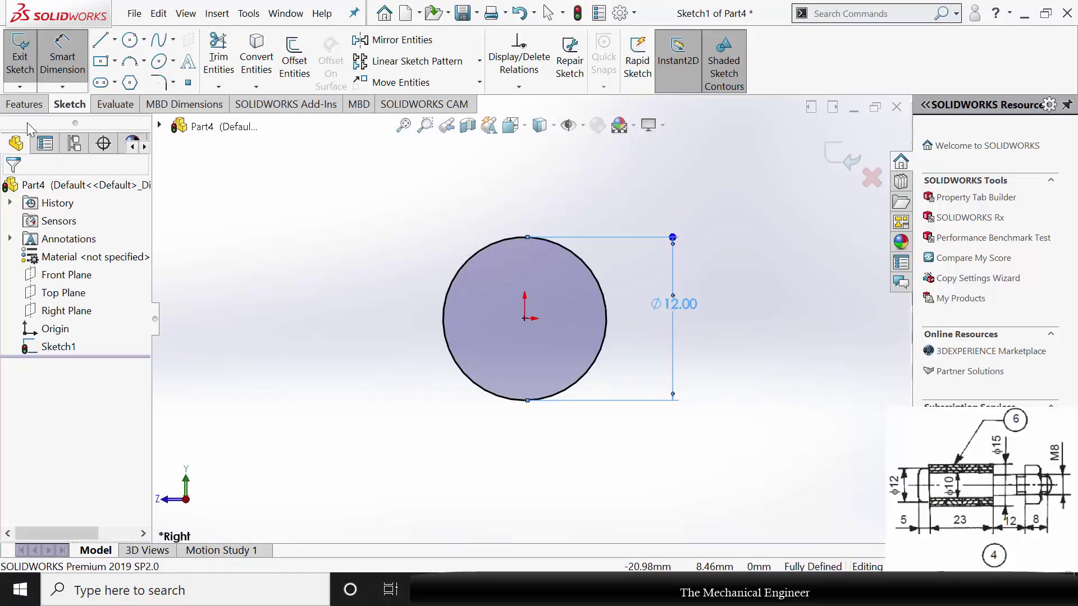
Extrude the 12 mm circle blind to a depth of 5 mm to form the pin's head
left_click(24, 104)
left_click(27, 56)
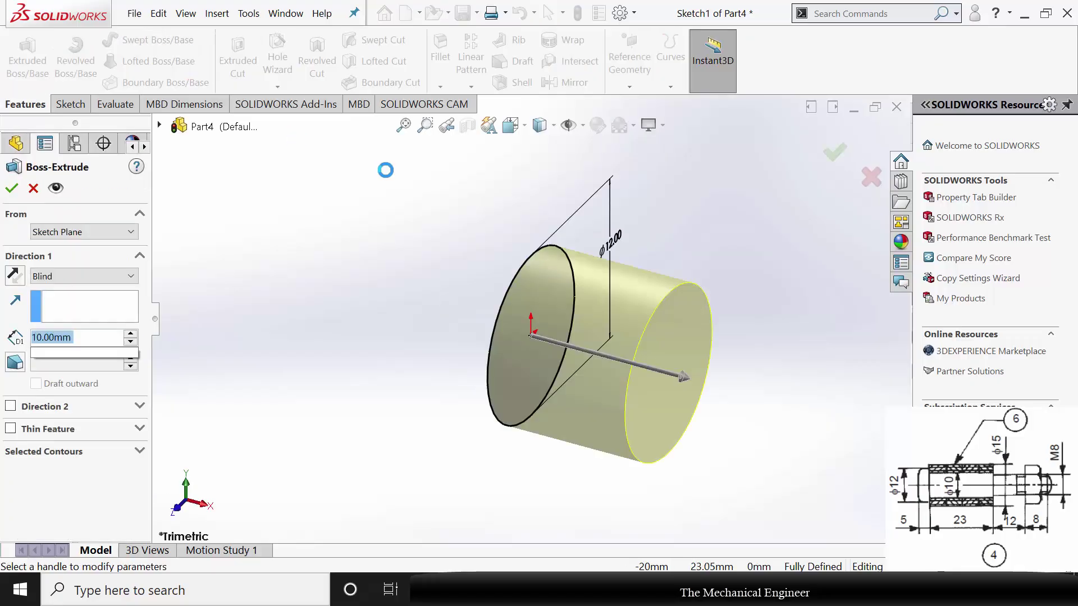
type("5")
key("Return")
left_click(11, 188)
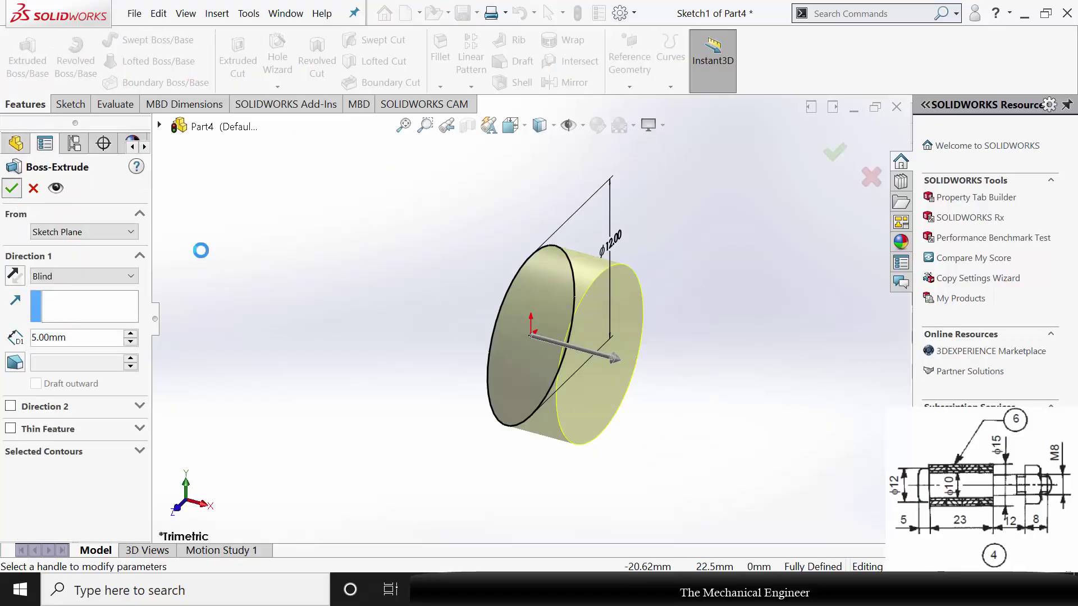
Start a sketch on the head's flat end face and draw a circle of about 3.1 mm radius centred on the origin
left_click(628, 356)
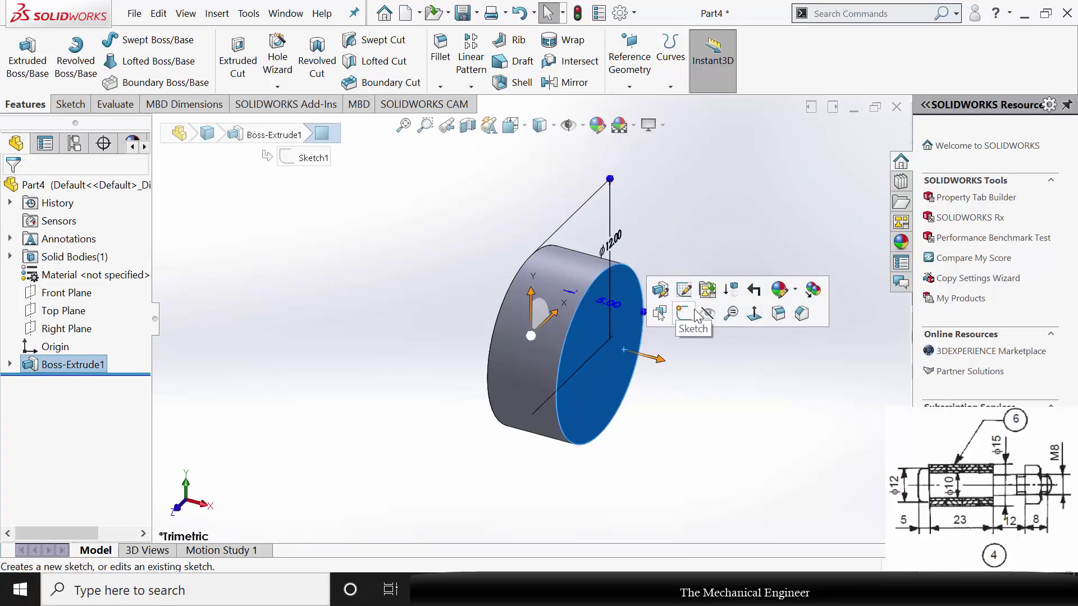
left_click(686, 312)
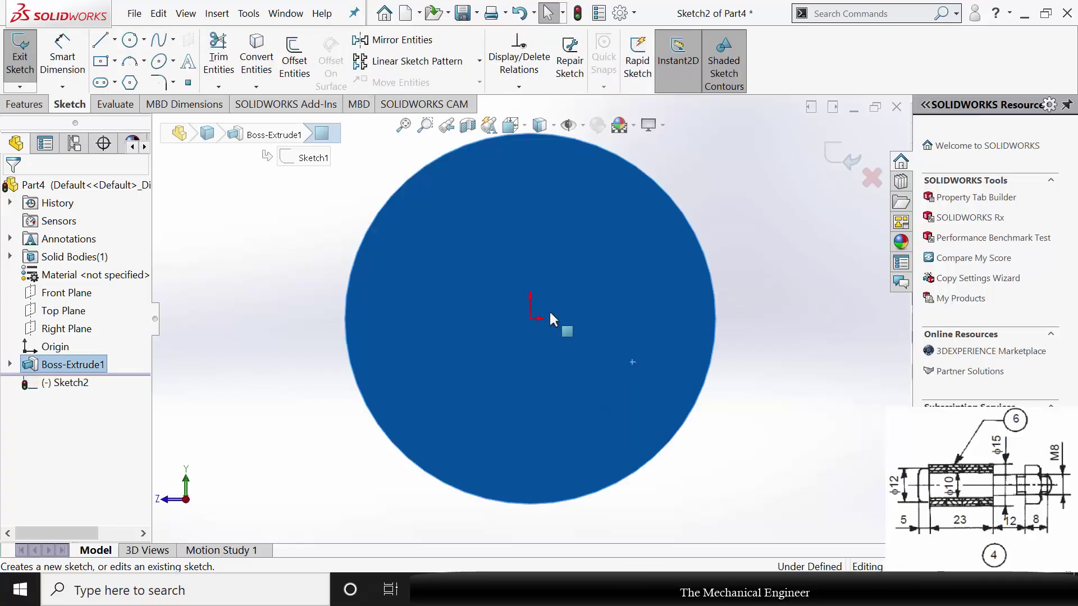
left_click(130, 40)
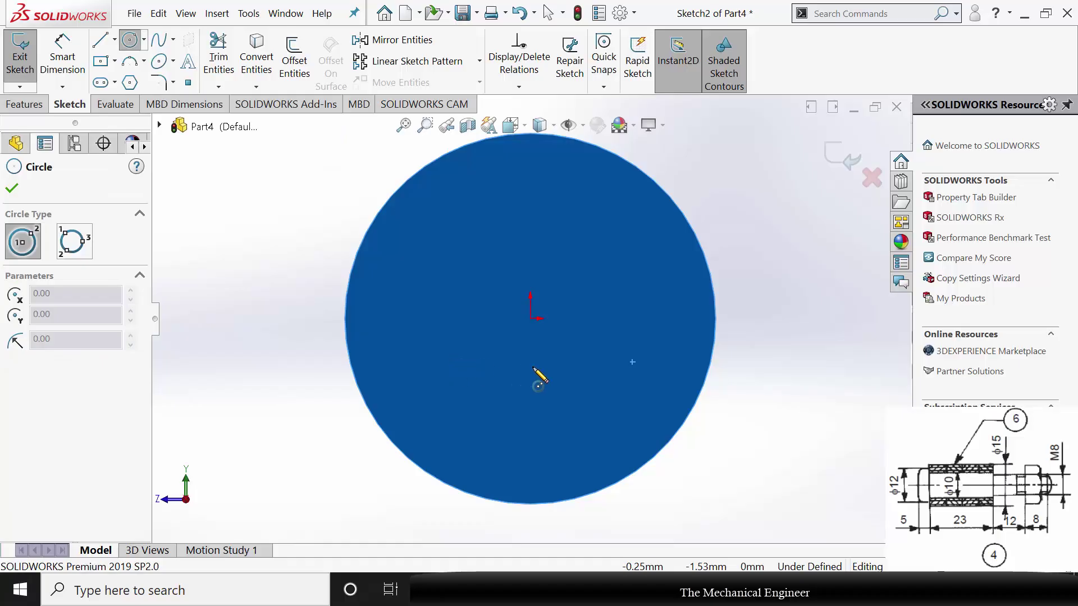
left_click(530, 319)
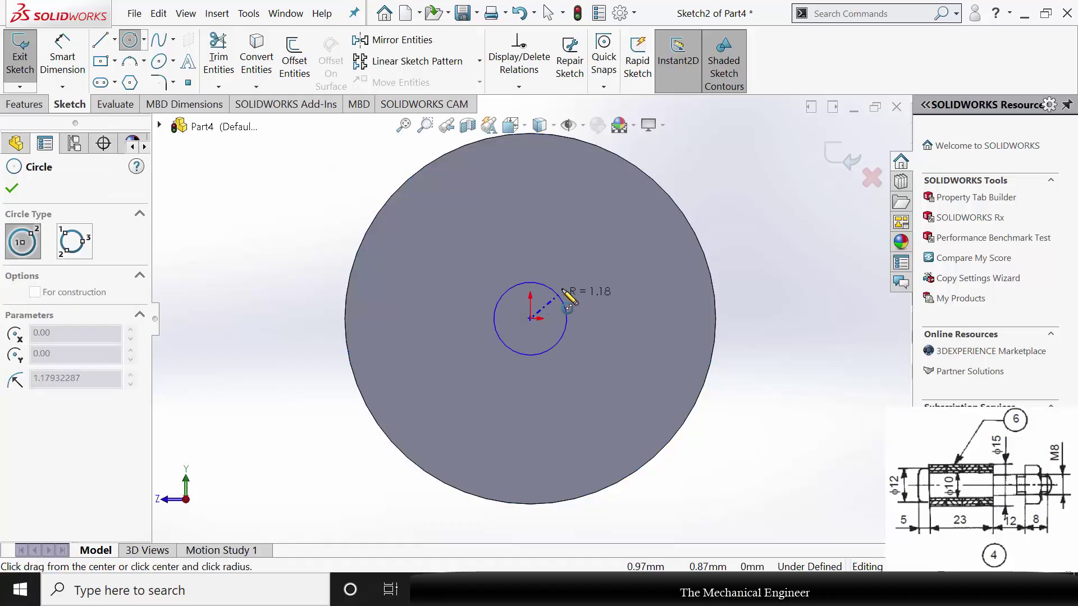
left_click(598, 251)
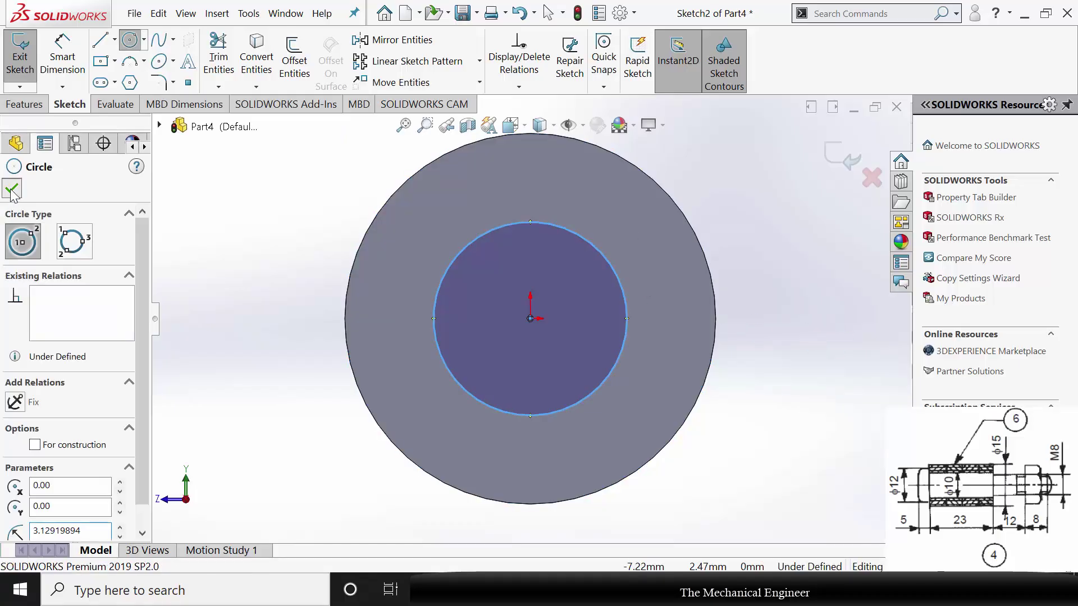
left_click(11, 188)
Dimension the diameter of the circle on the head's end face as 10 mm
left_click(62, 56)
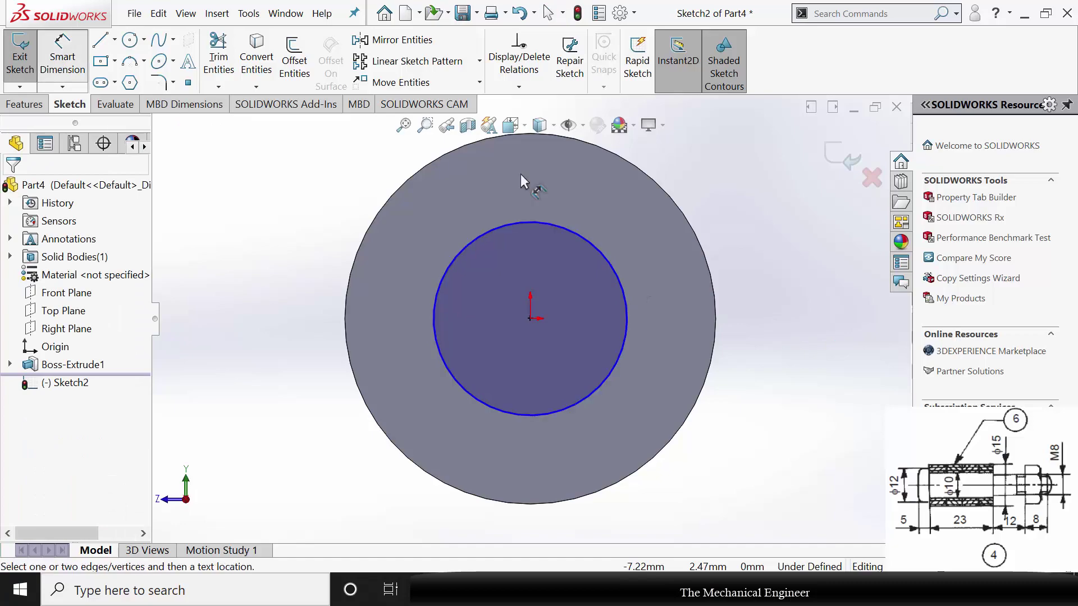
left_click(627, 299)
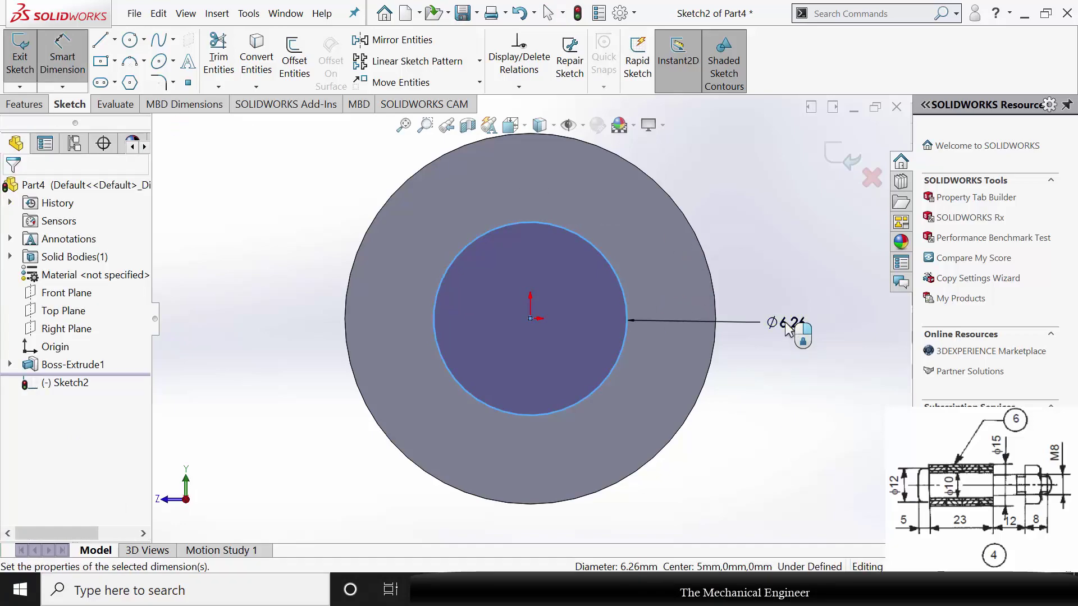
left_click(786, 326)
type("10")
key("Return")
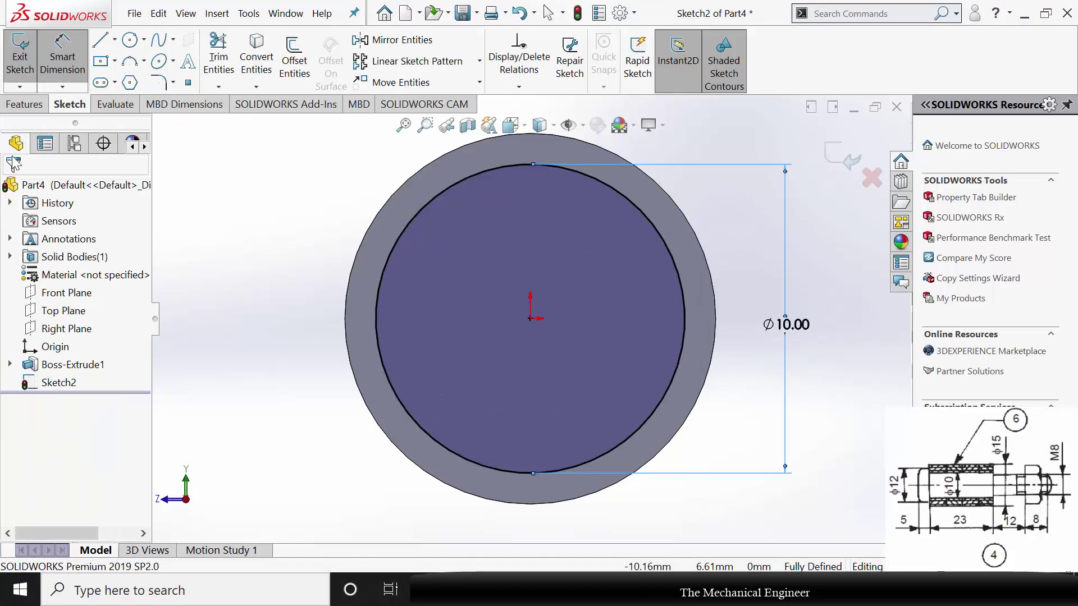
Extrude the 10 mm circle blind by 23 mm from the head, merged with the existing body
left_click(24, 104)
left_click(27, 56)
middle_click_drag(348, 302, 450, 323)
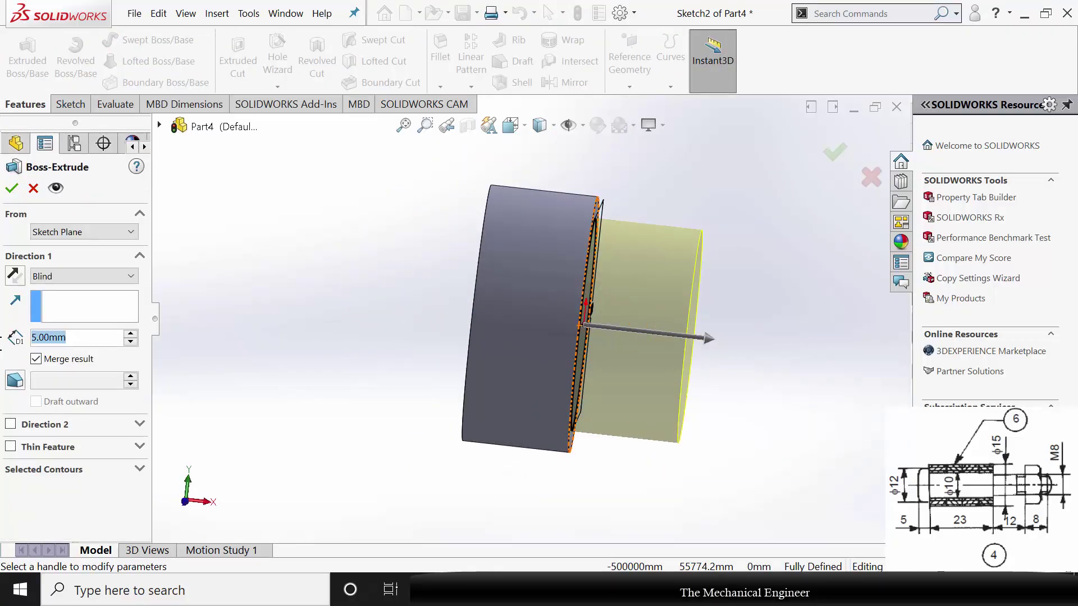
type("23")
key("Return")
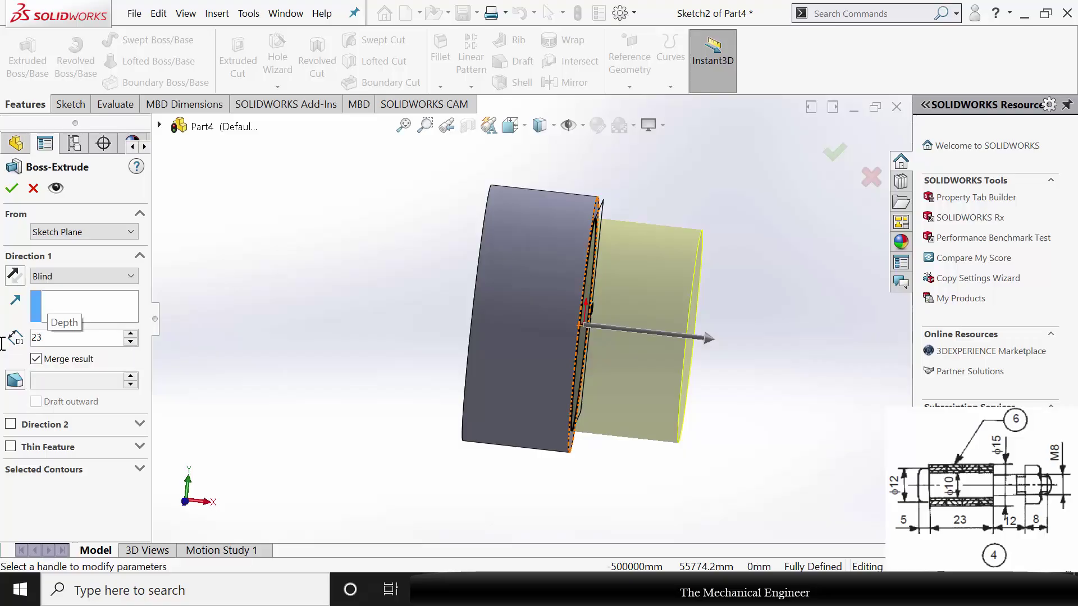
scroll(370, 334, "up", 3)
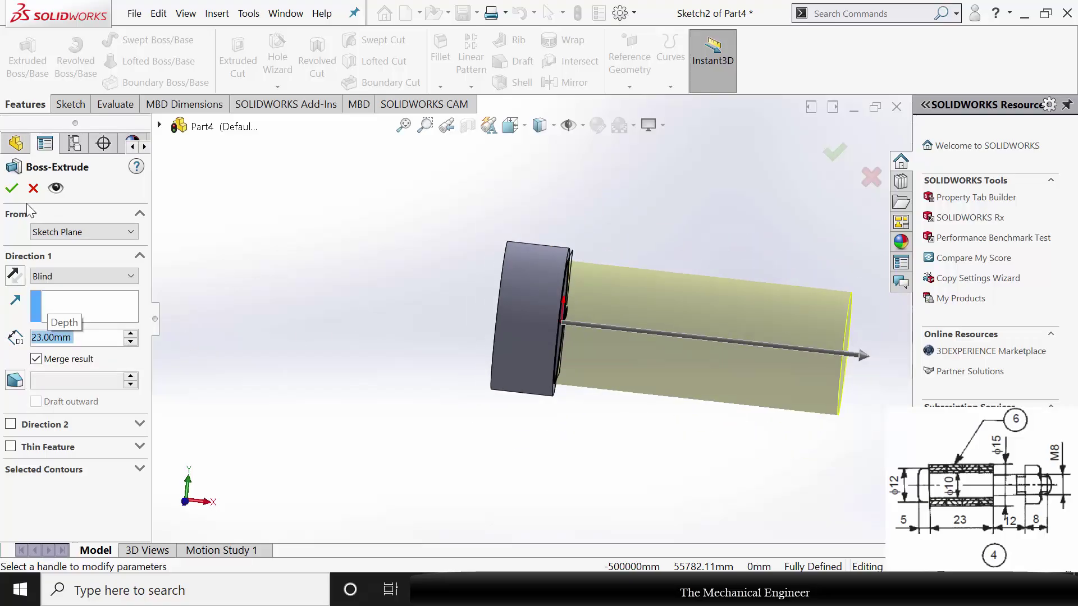
left_click(11, 188)
Start a sketch on the free end face of the 10 mm shank and draw an origin-centred circle of about 1.8 mm radius
middle_click_drag(645, 390, 651, 380)
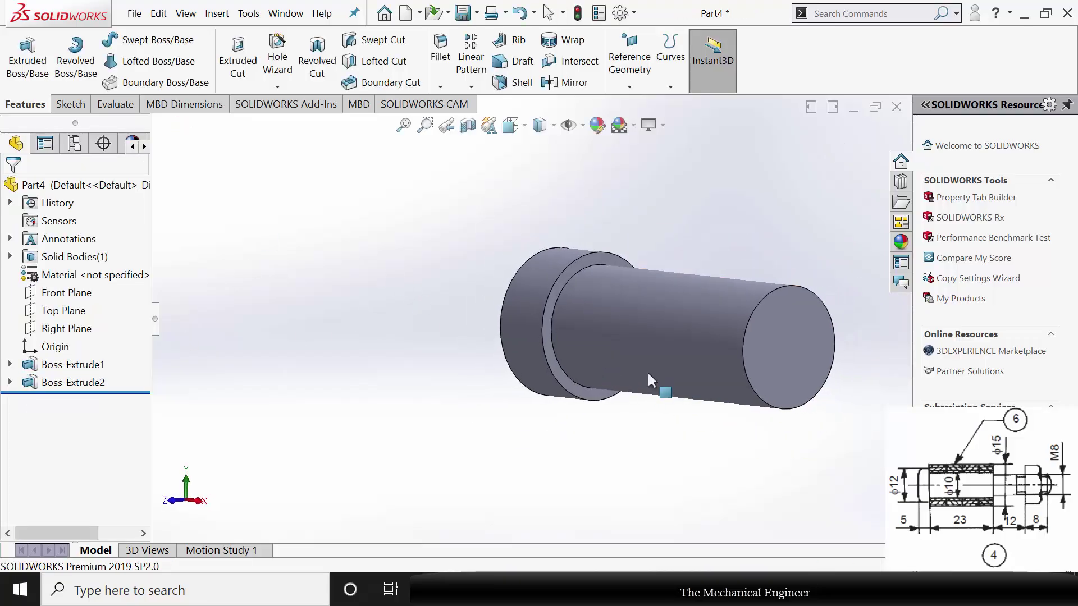
left_click(773, 333)
left_click(836, 302)
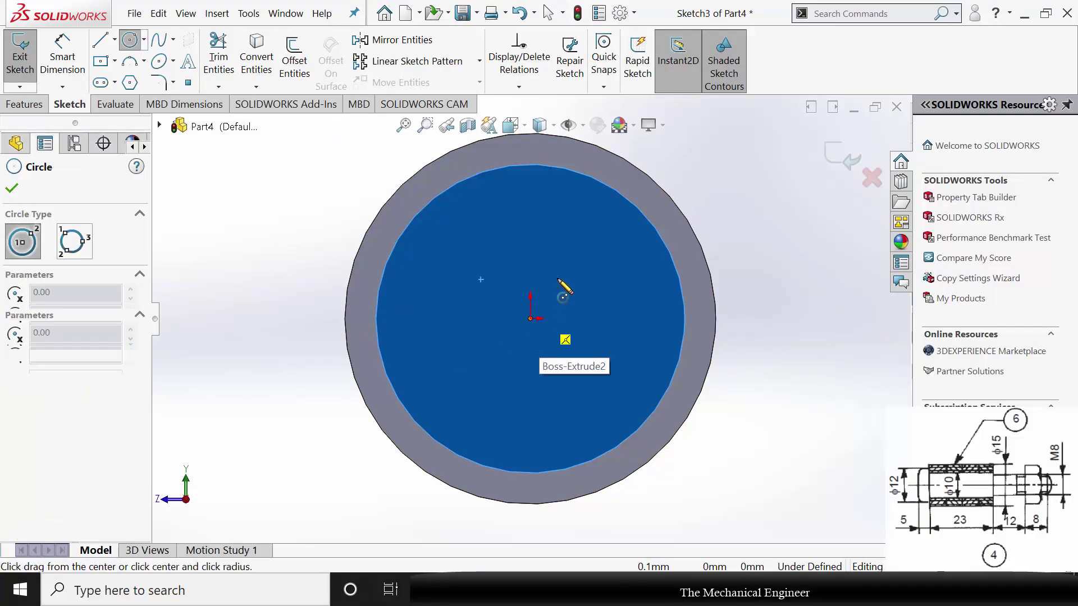
left_click(530, 318)
left_click(570, 279)
left_click(12, 189)
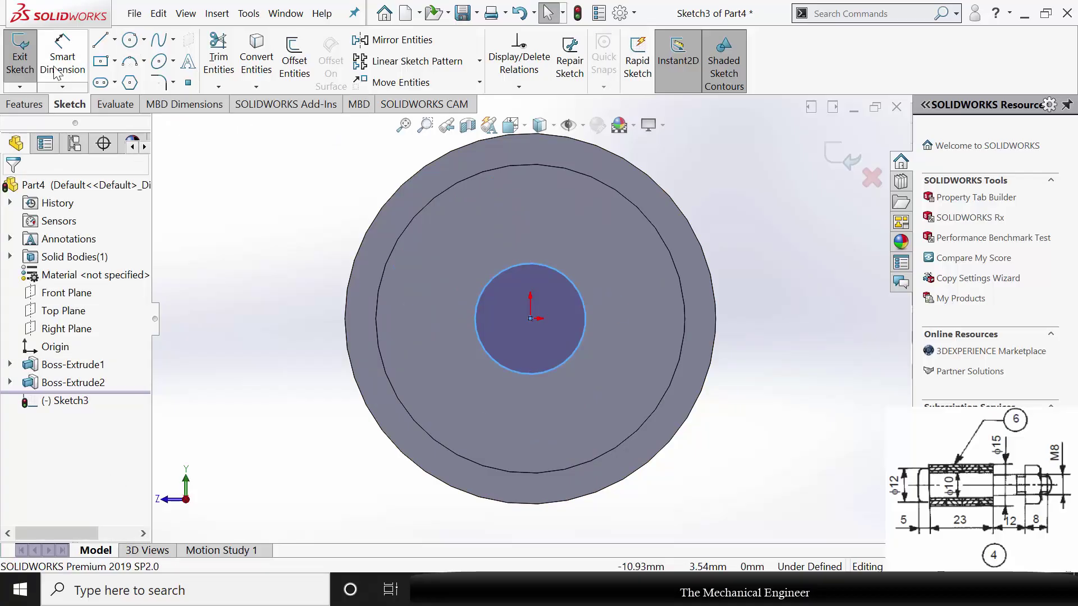
Dimension the diameter of the circle on the shank's end face as 8 mm
left_click(57, 72)
left_click(588, 306)
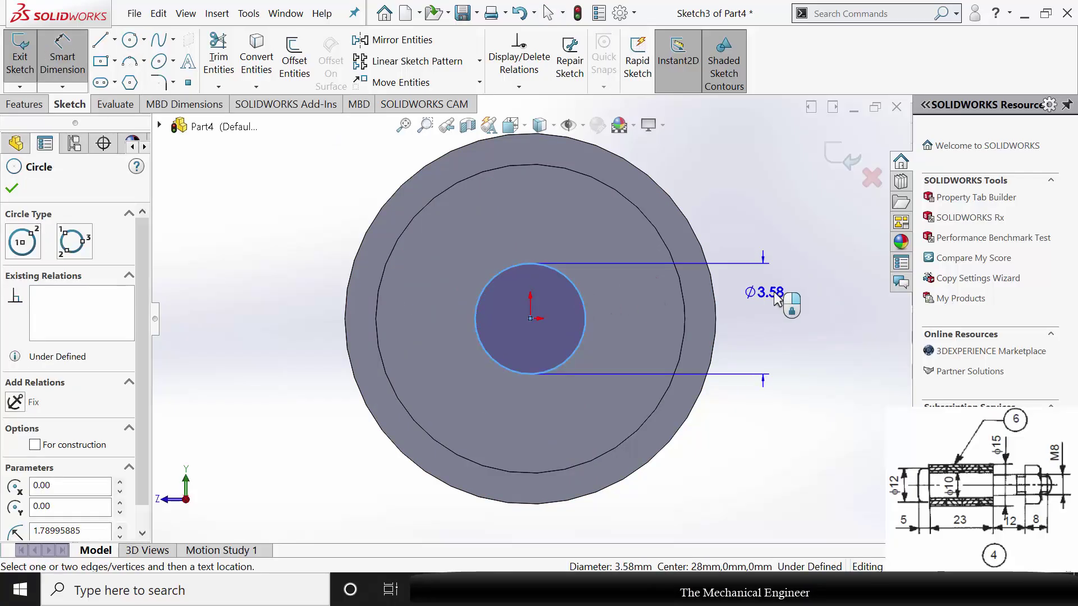
left_click(775, 297)
type("8")
key("Return")
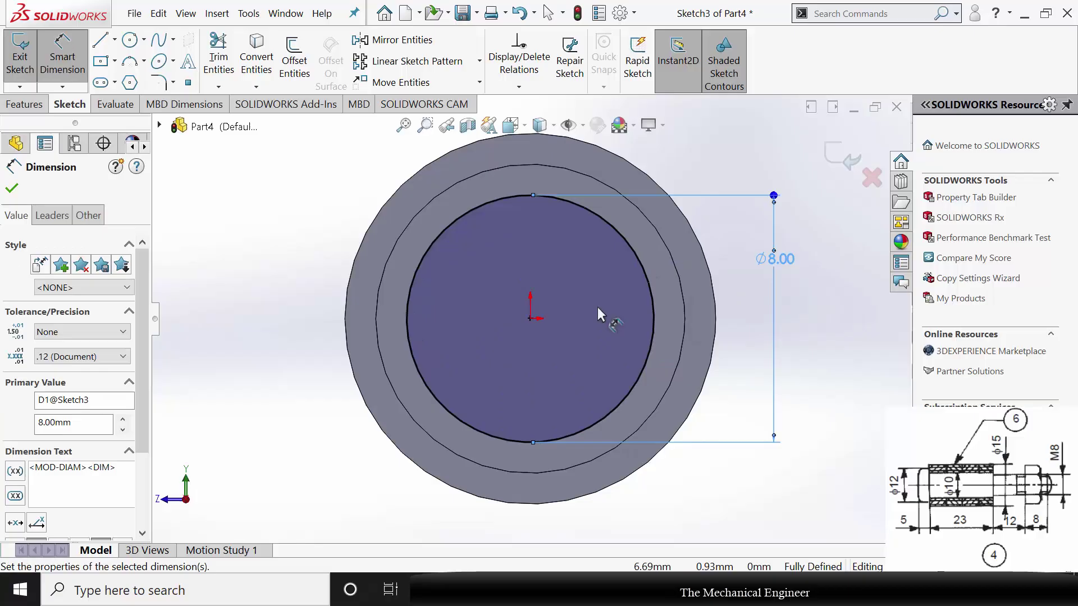
left_click(12, 189)
Extrude the 8 mm circle blind by 20 mm from the shank's end, merged with the pin body
left_click(25, 102)
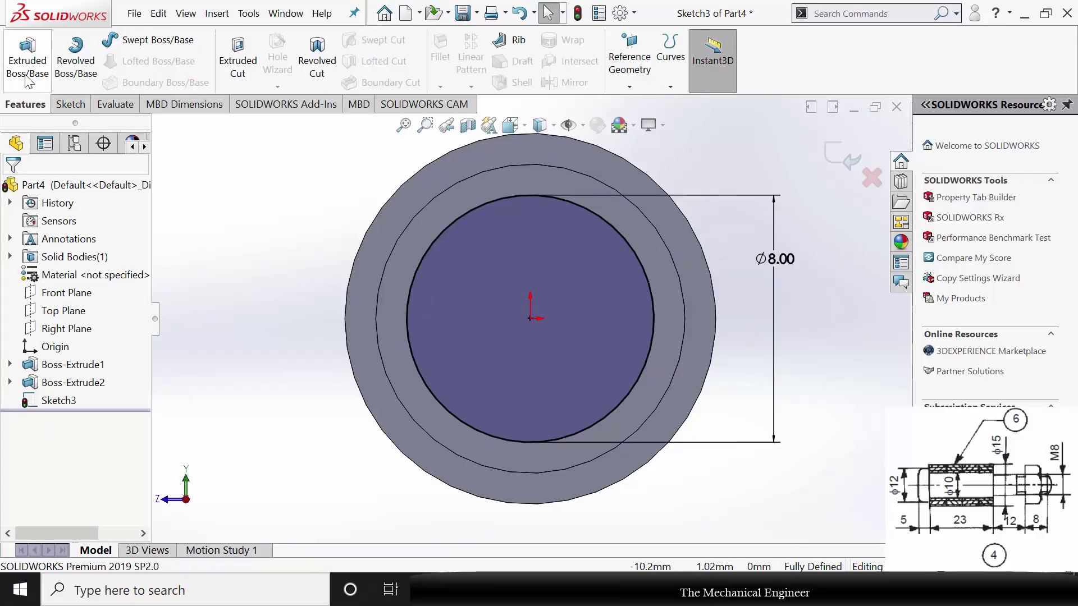
left_click(26, 70)
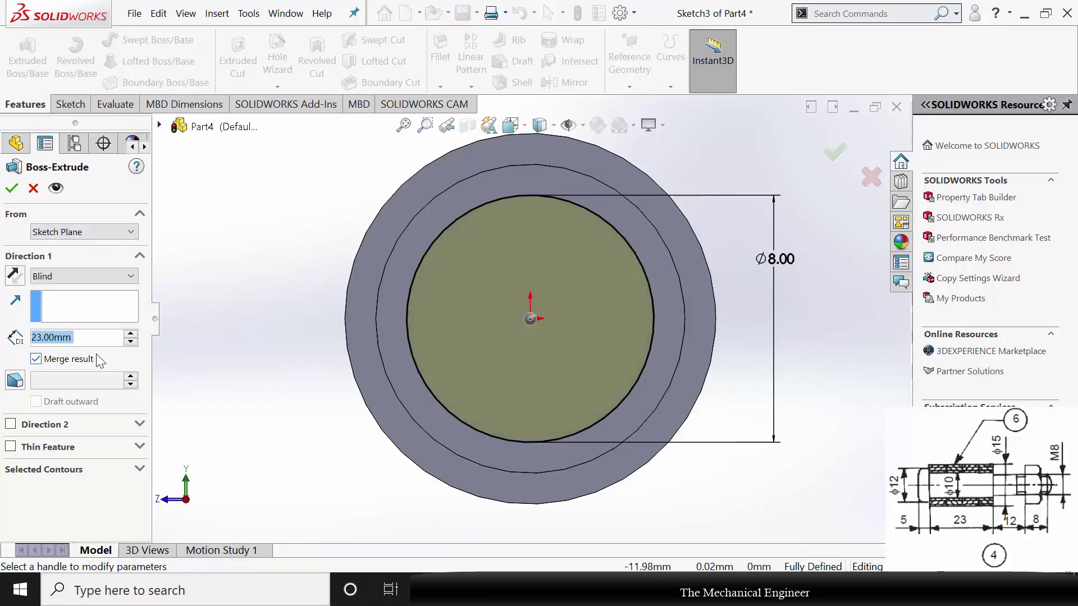
type("20")
key("Return")
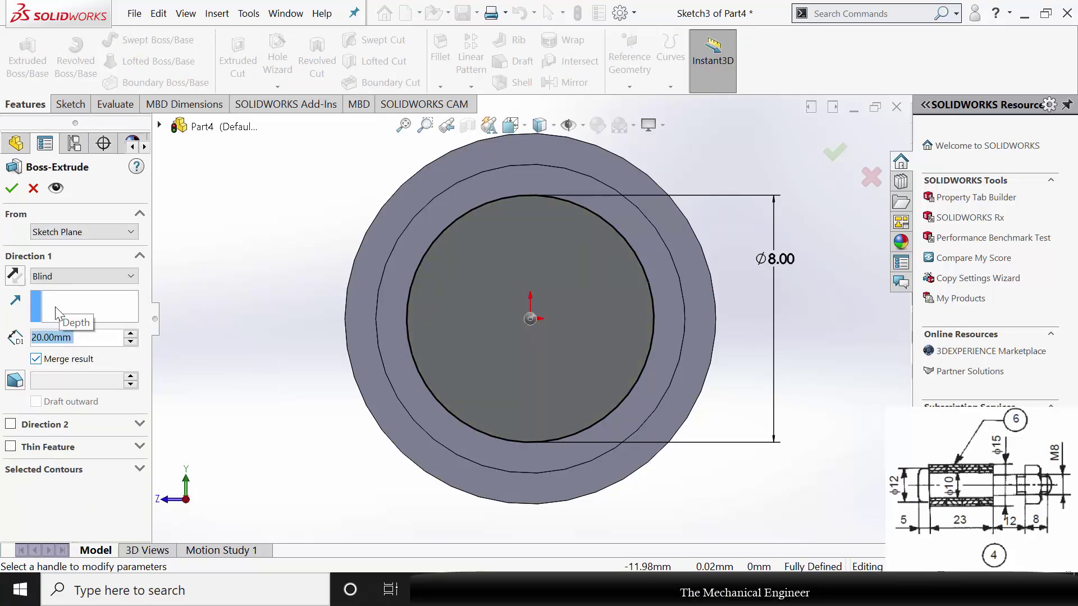
left_click(7, 192)
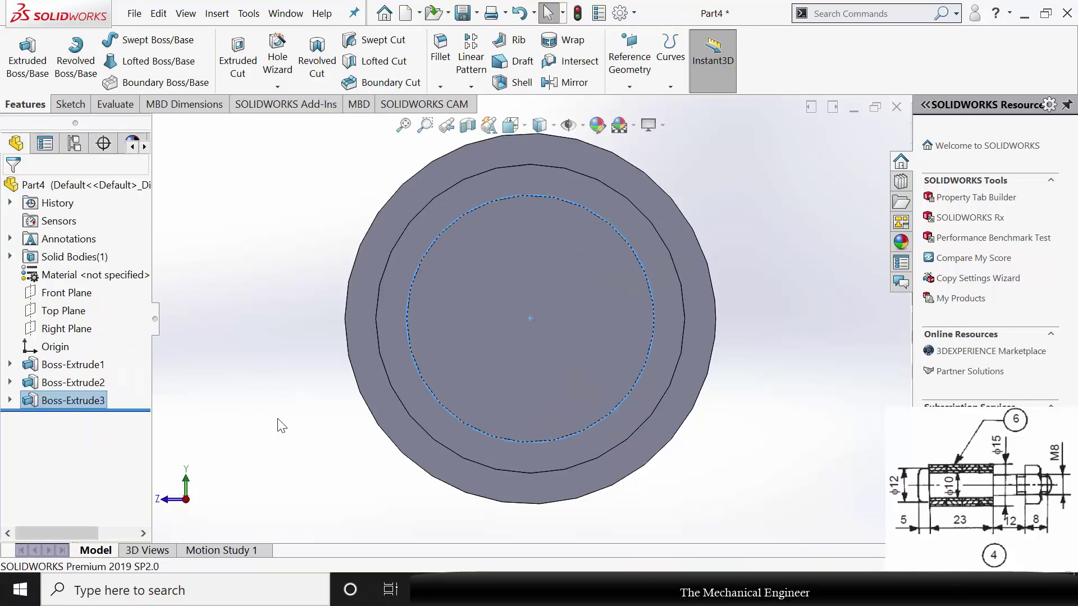
Start a Thread at the 8 mm section's free end edge, beginning at the end face and running up to the shoulder face
key("f")
middle_click_drag(360, 381, 445, 377)
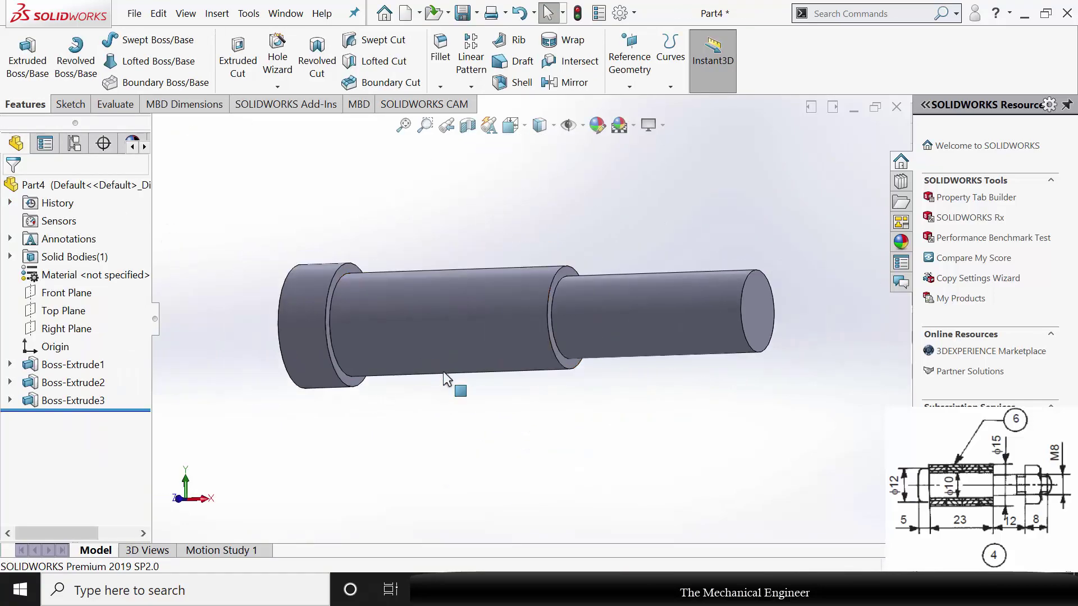
left_click(277, 86)
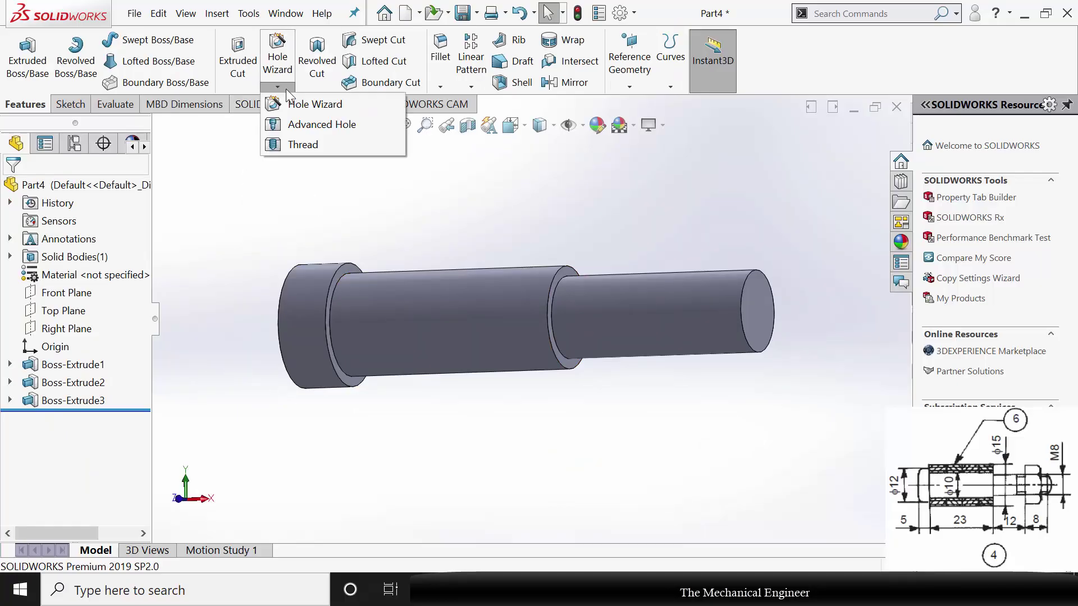
left_click(303, 142)
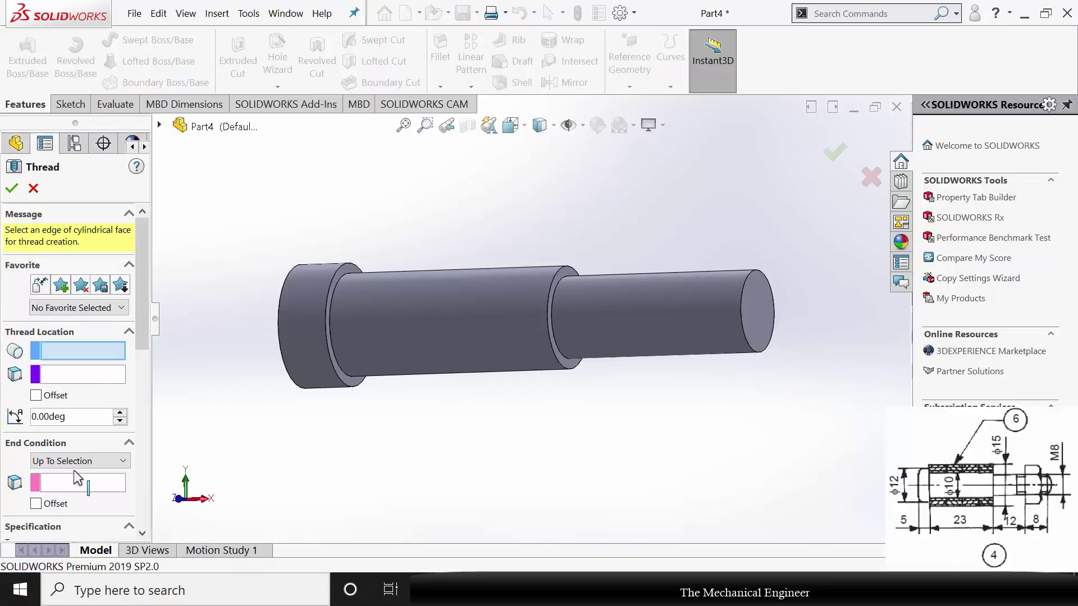
left_click(67, 325)
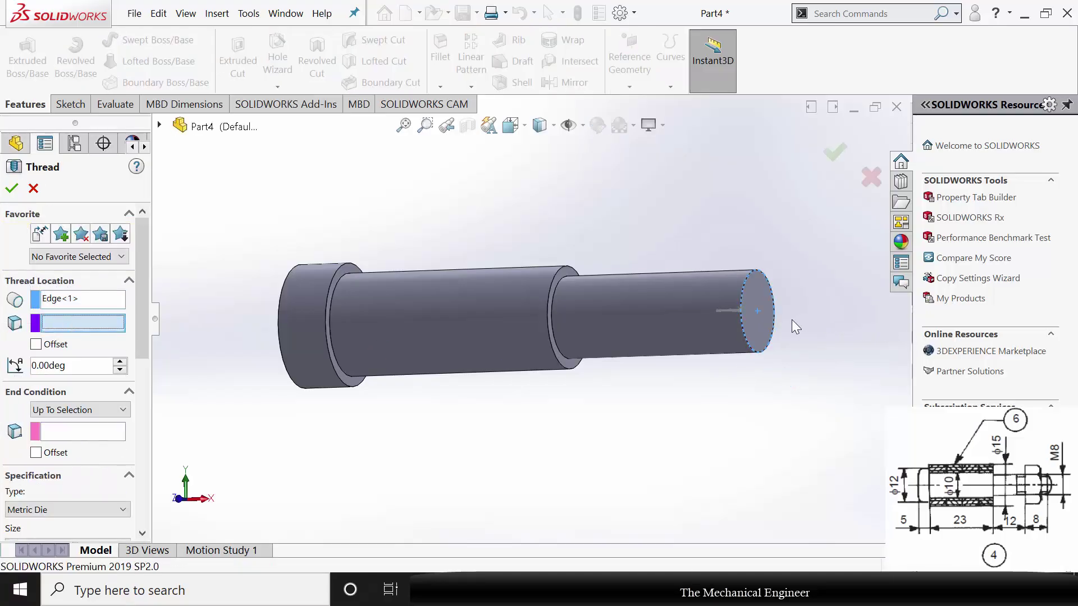
left_click(763, 332)
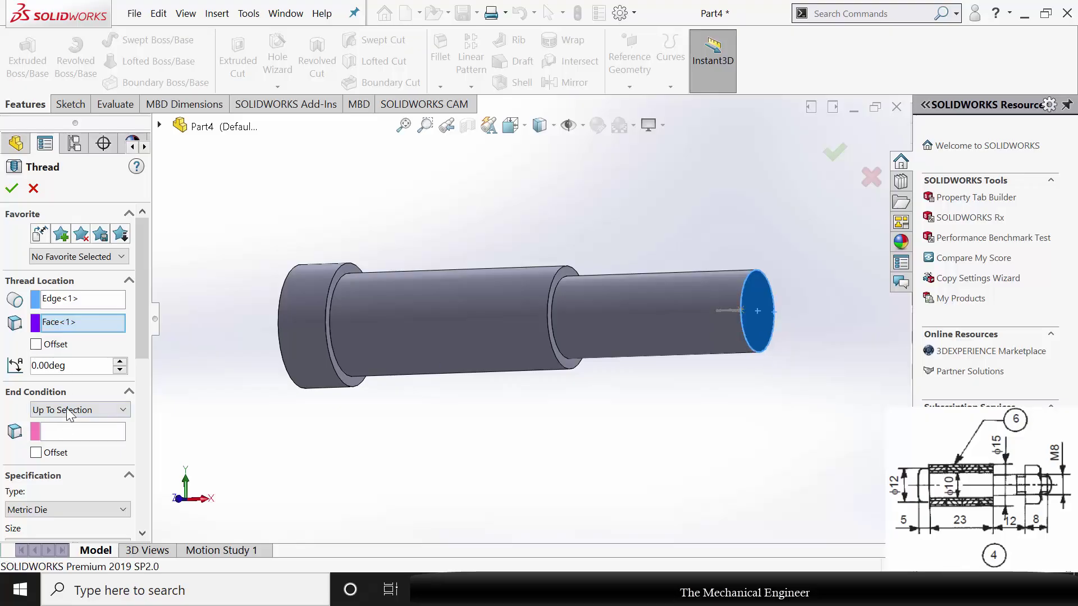
left_click(66, 431)
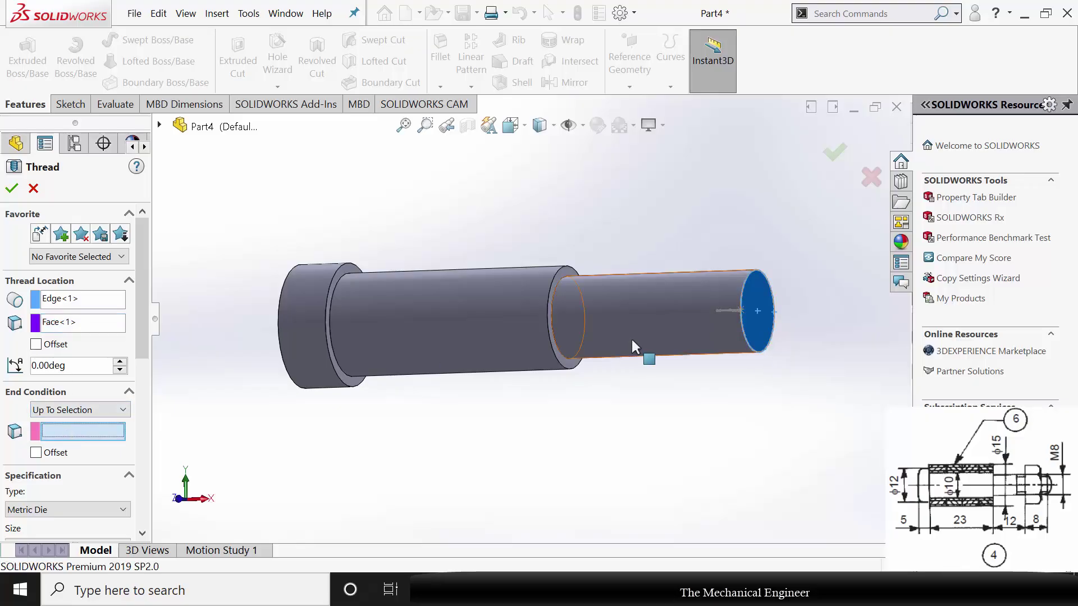
left_click(562, 297)
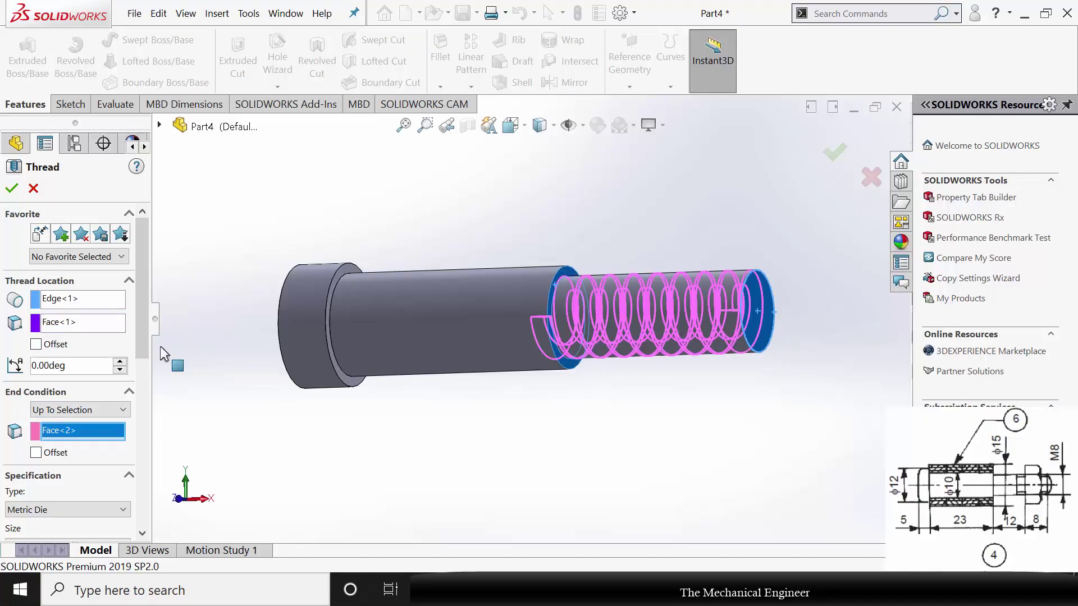
Set the metric die thread size to M8x1.25 and create the cut thread on the pin's 8 mm end
left_click_drag(146, 301, 145, 373)
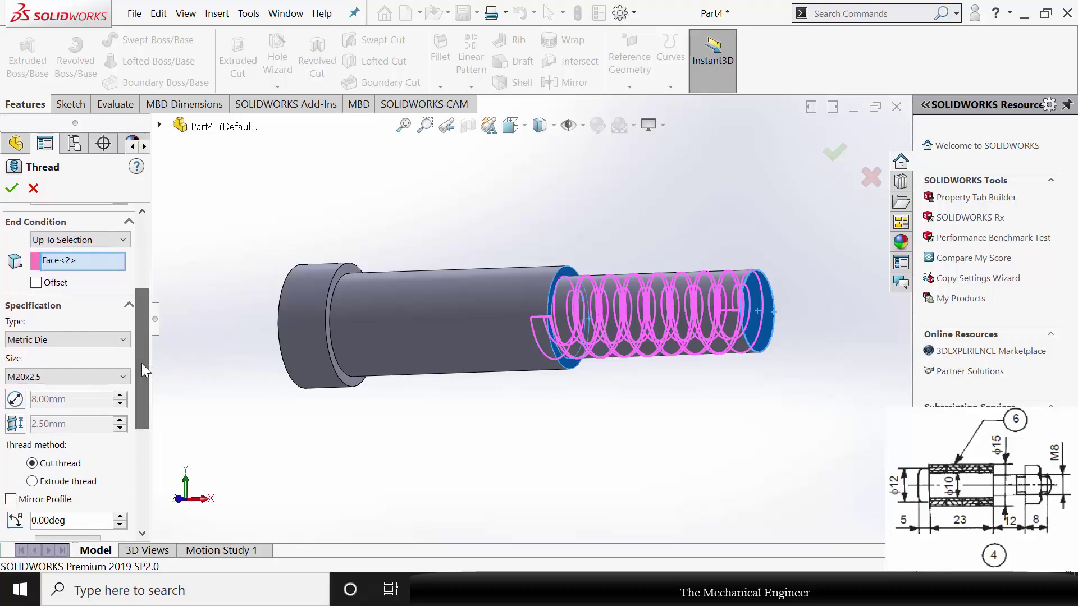
left_click(78, 377)
scroll(93, 272, "up", 3)
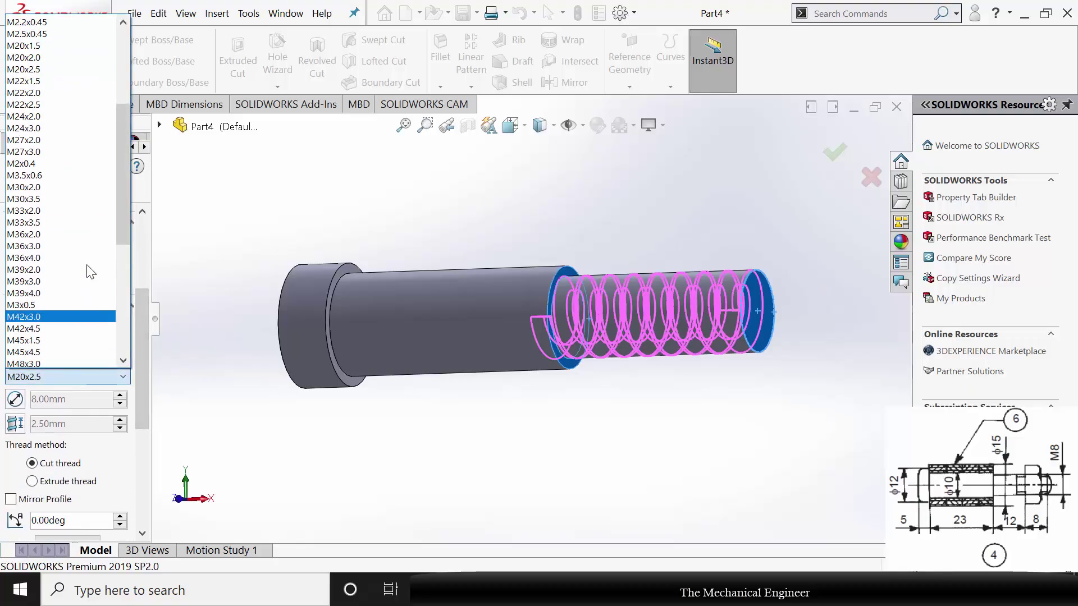
scroll(109, 317, "down", 7)
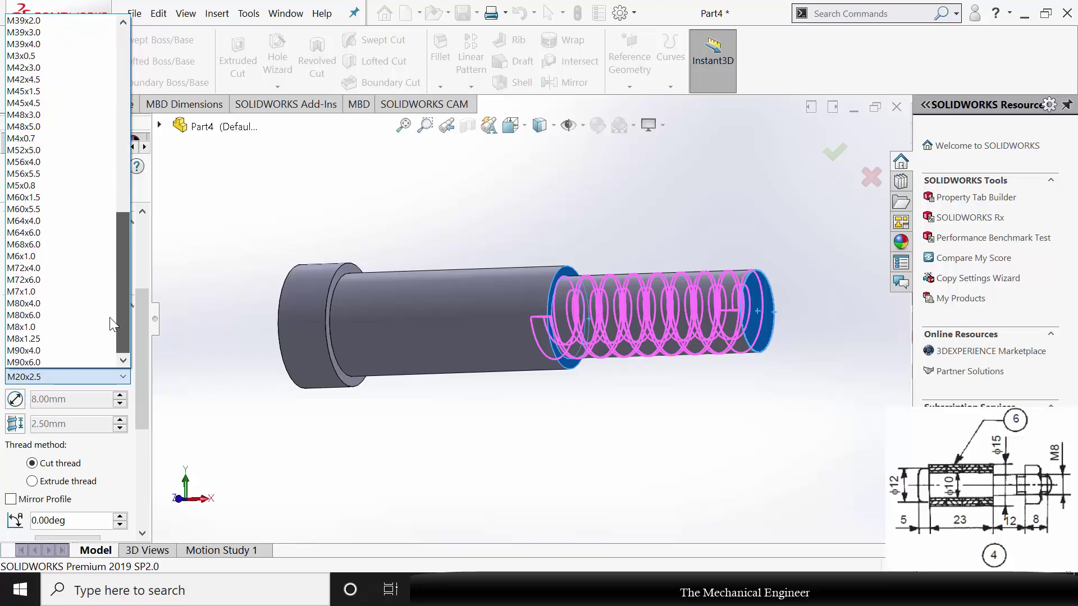
left_click(55, 338)
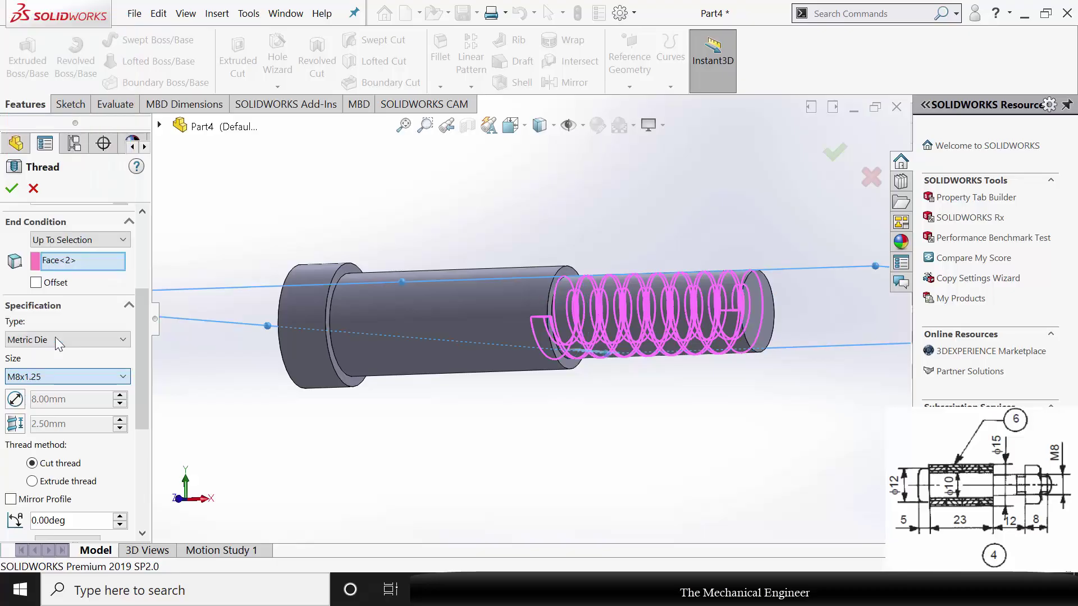
left_click(12, 188)
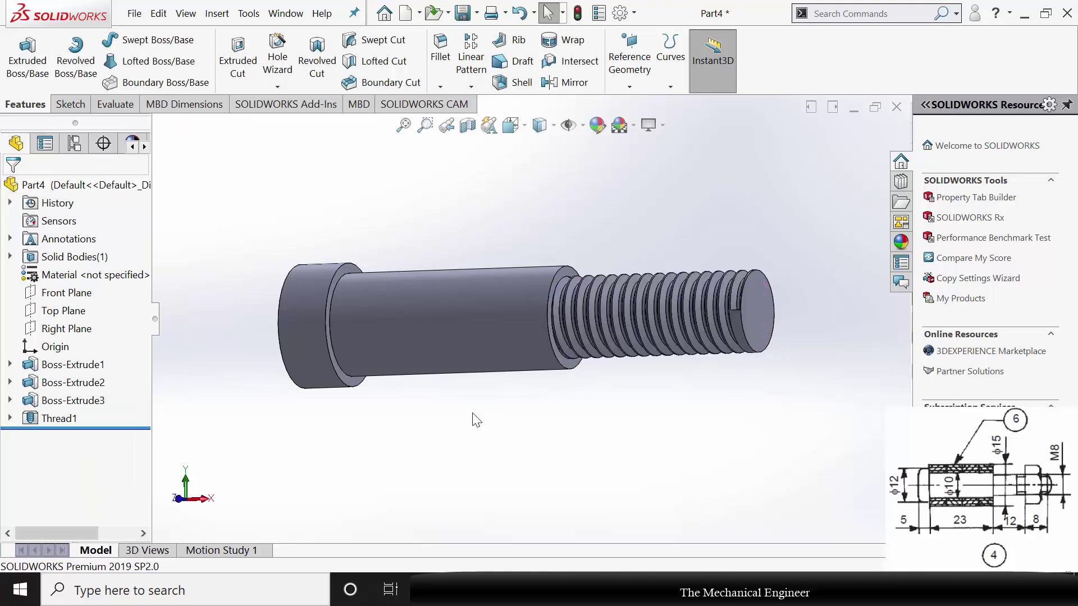
Assign the Plain Carbon Steel material to the threaded pin
middle_click_drag(640, 365, 494, 207)
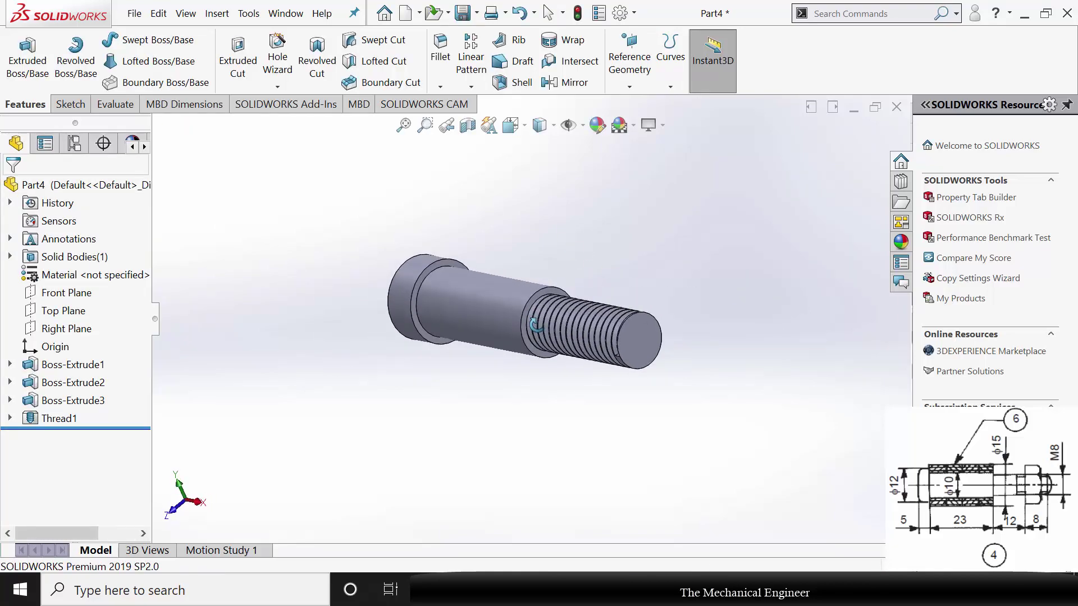
right_click(80, 277)
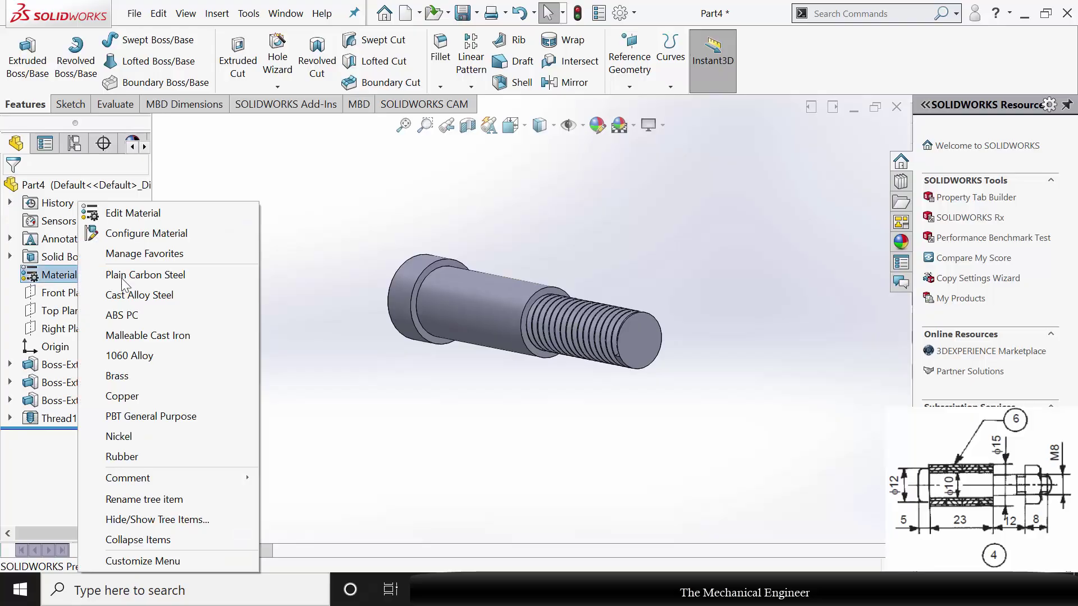
left_click(151, 276)
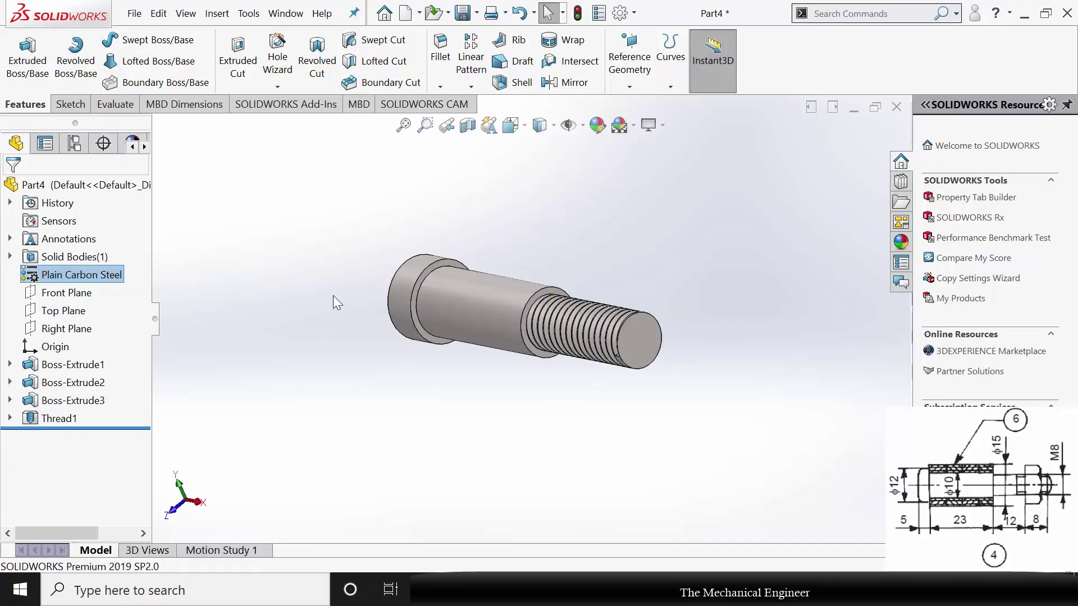
Save the pin part as 4.1 in the flexible flange coupling folder and close it
key("ctrl+s")
type("4.1")
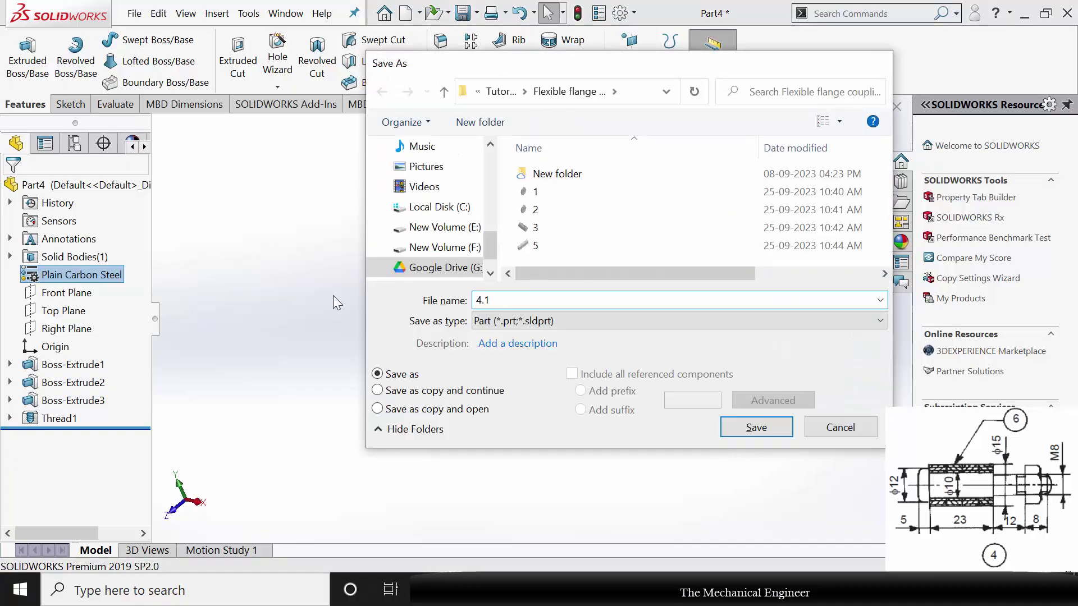
key("Return")
left_click(540, 231)
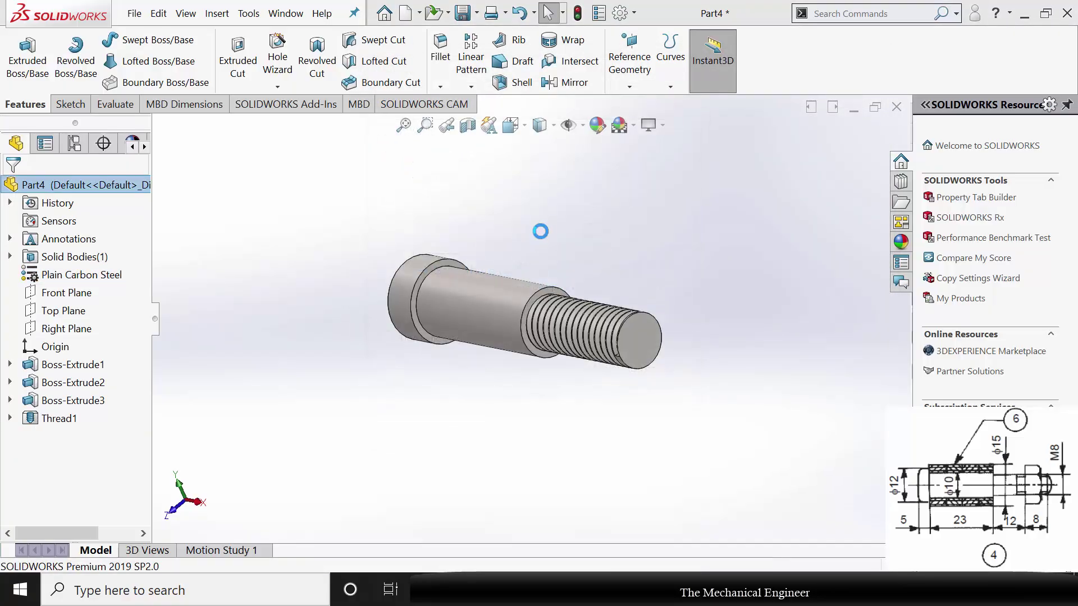
left_click(895, 108)
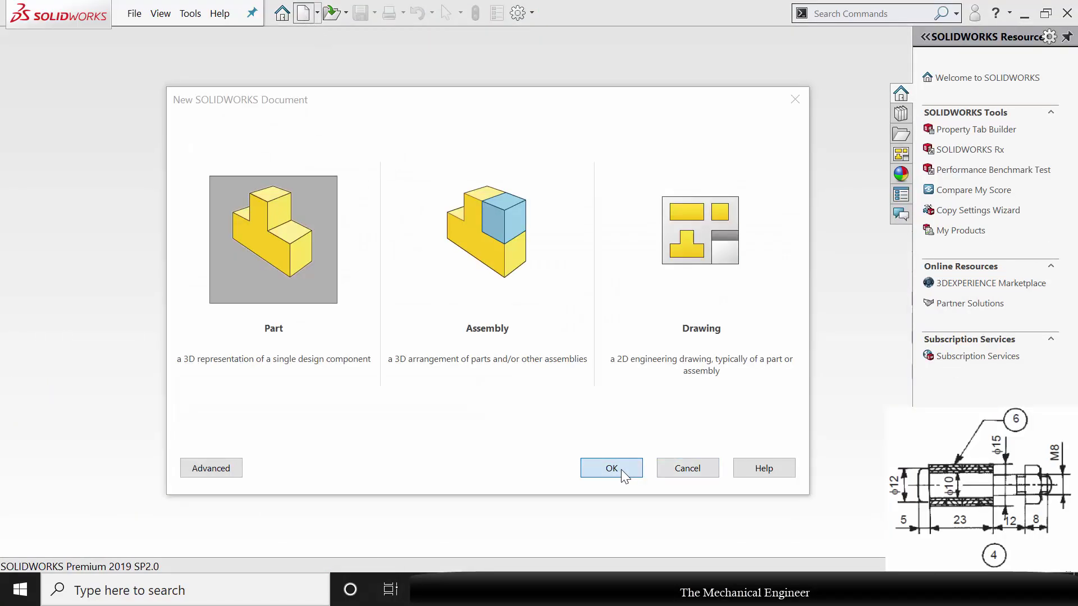
Create a new part and sketch two origin-centred concentric circles on the Right Plane, the inner one about 38 mm in radius
left_click(623, 475)
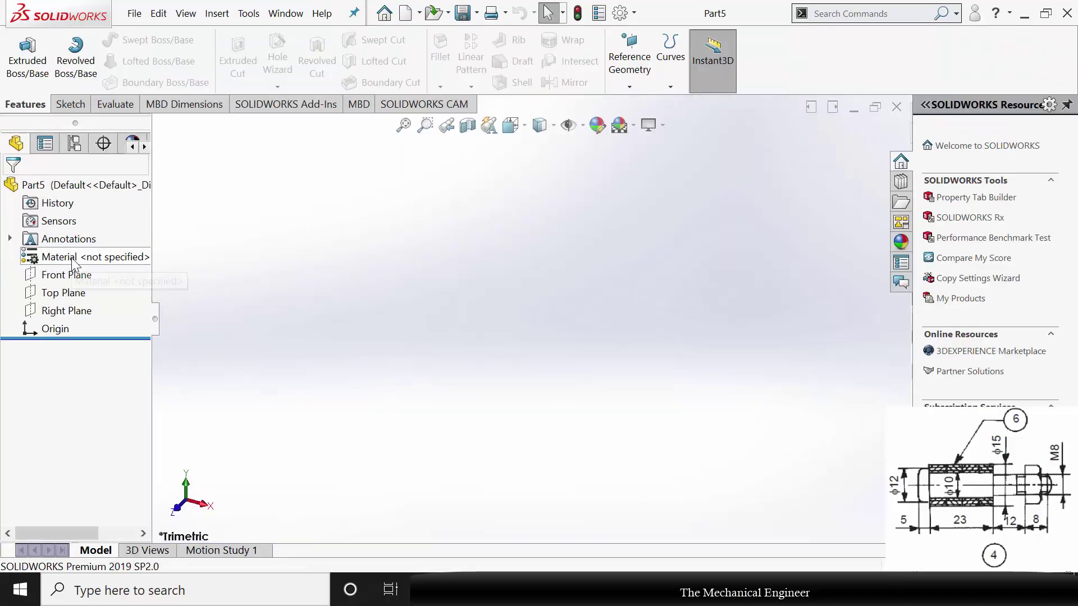
left_click(69, 311)
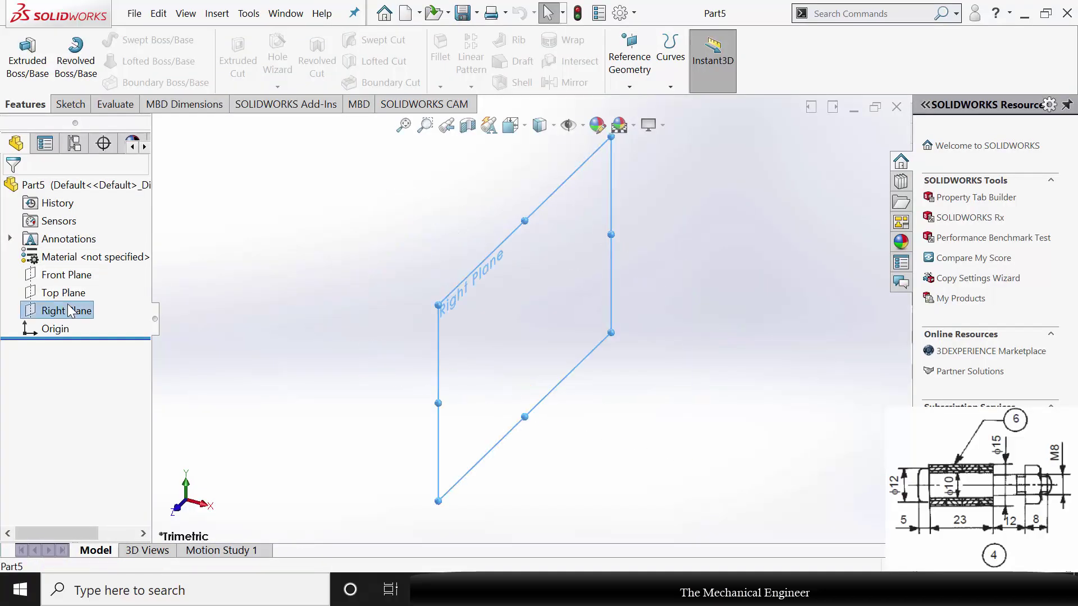
left_click(84, 285)
left_click(130, 40)
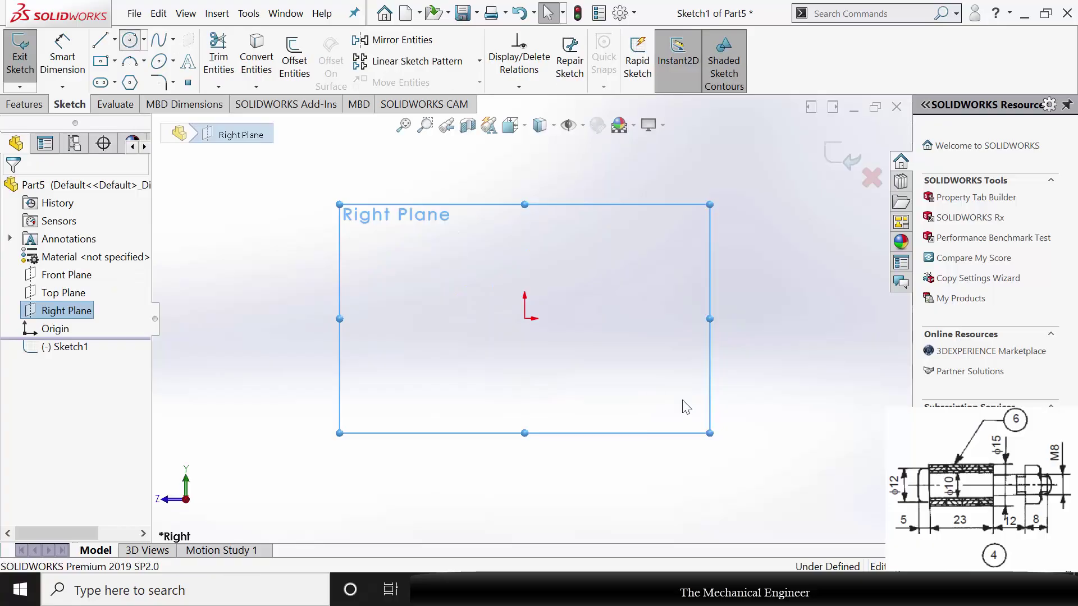
left_click_drag(525, 318, 584, 206)
left_click_drag(525, 319, 561, 248)
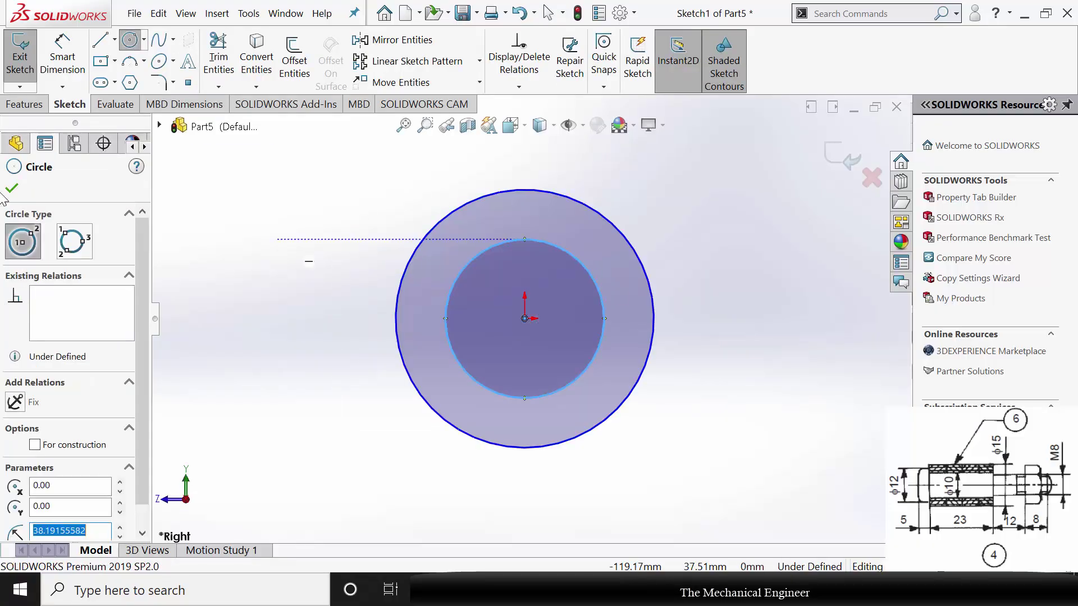
left_click(8, 191)
Dimension the inner circle's diameter as 10 mm and the outer circle's diameter as 15 mm
left_click(63, 56)
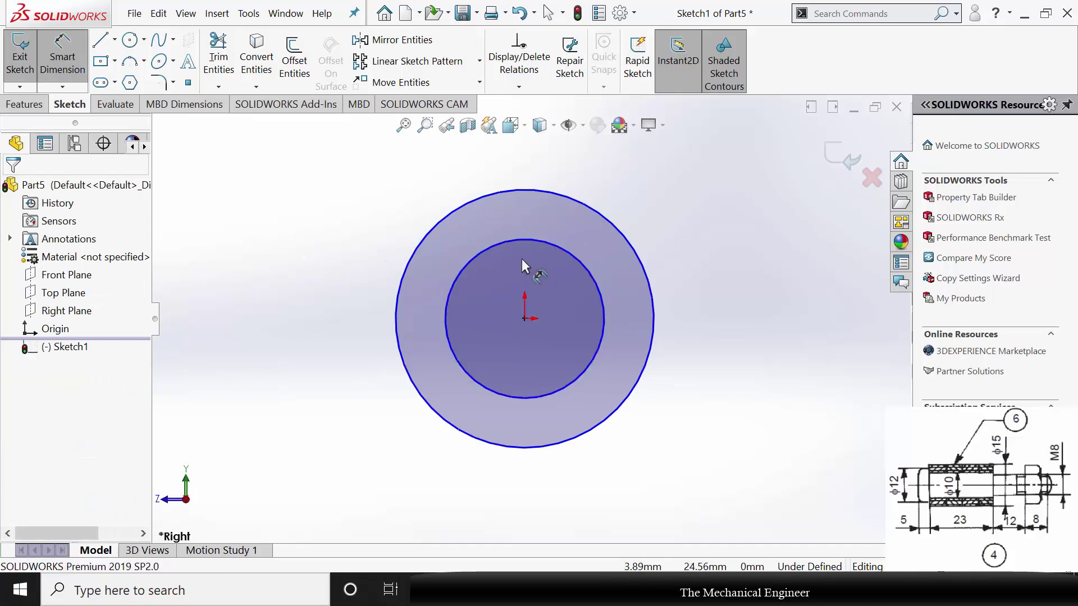
left_click(501, 247)
left_click(315, 296)
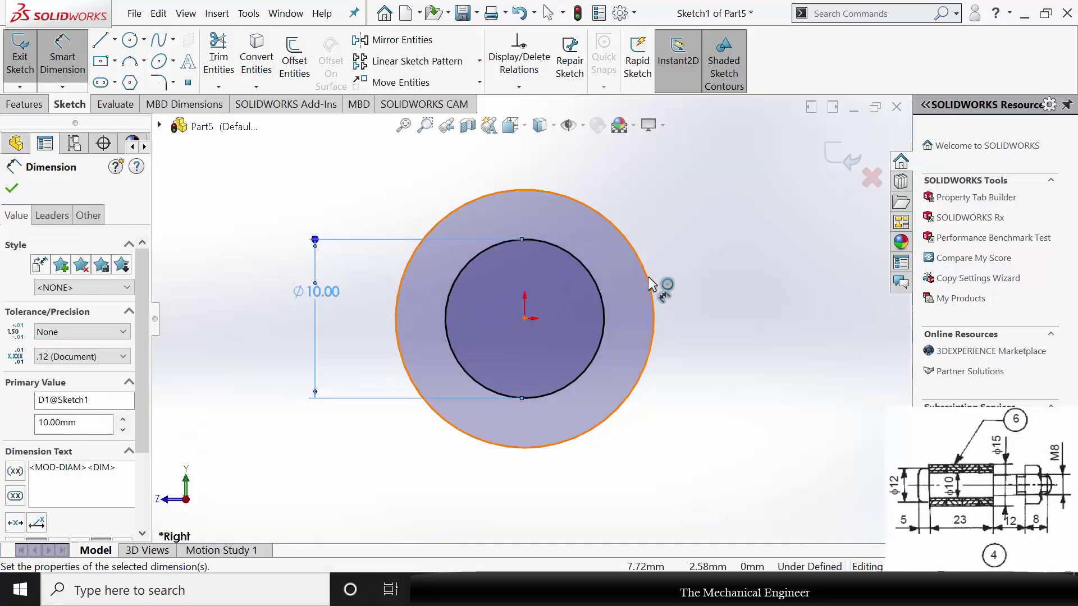
left_click(650, 284)
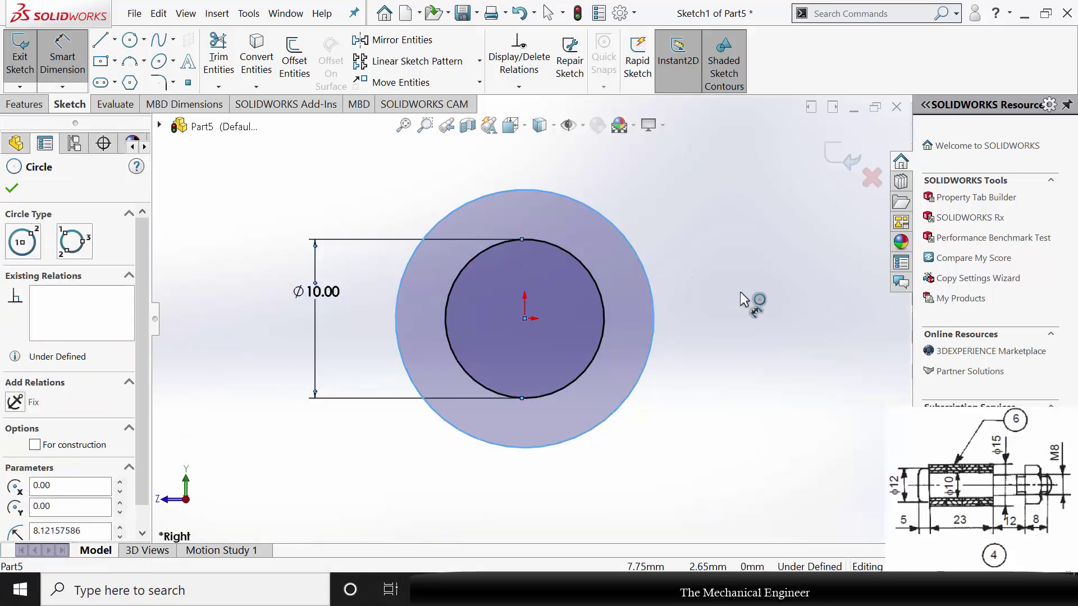
left_click(747, 297)
type("15")
key("Return")
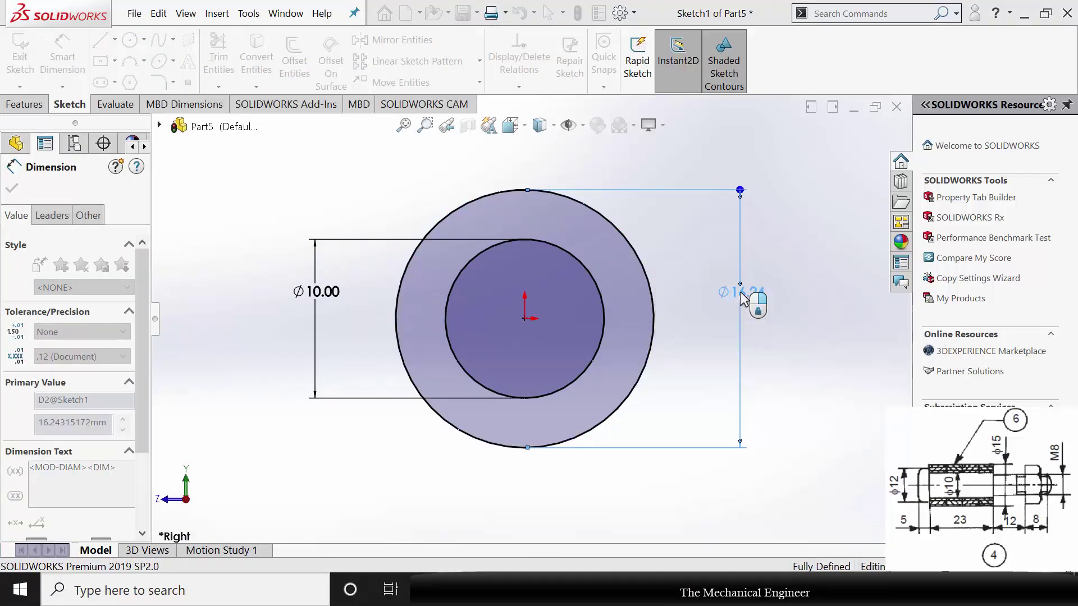
left_click(12, 188)
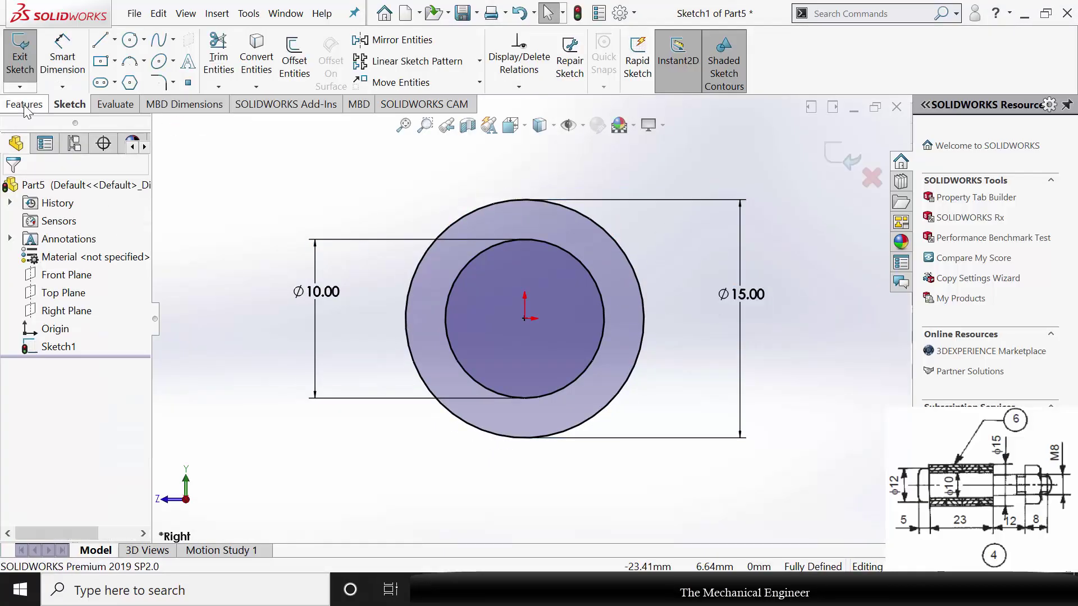
Extrude the ring profile blind by 23 mm into a sleeve and assign it the Rubber material
left_click(24, 105)
left_click(27, 56)
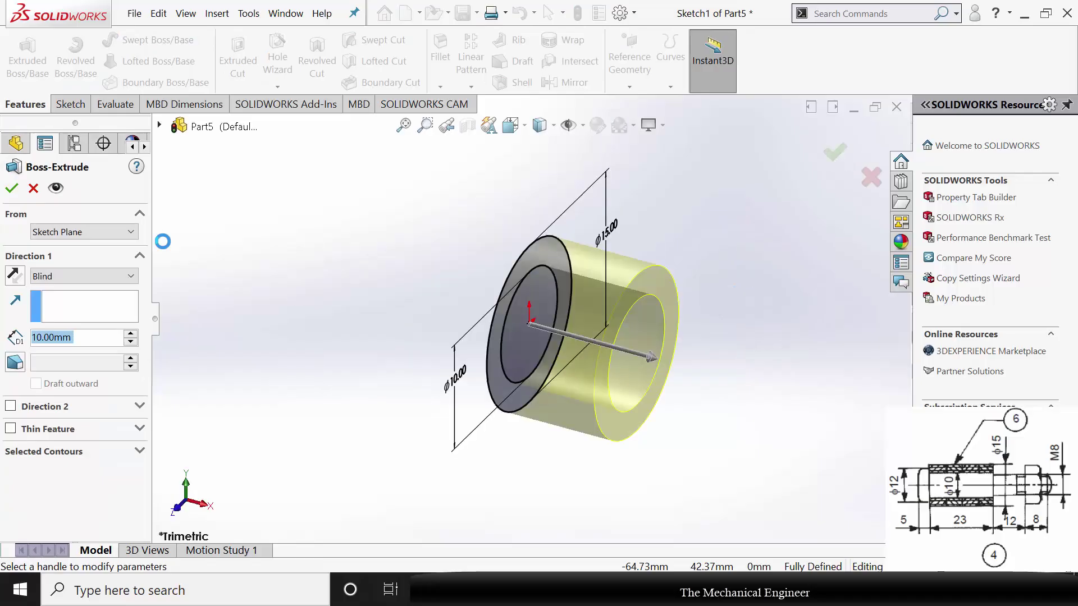
type("23")
key("Return")
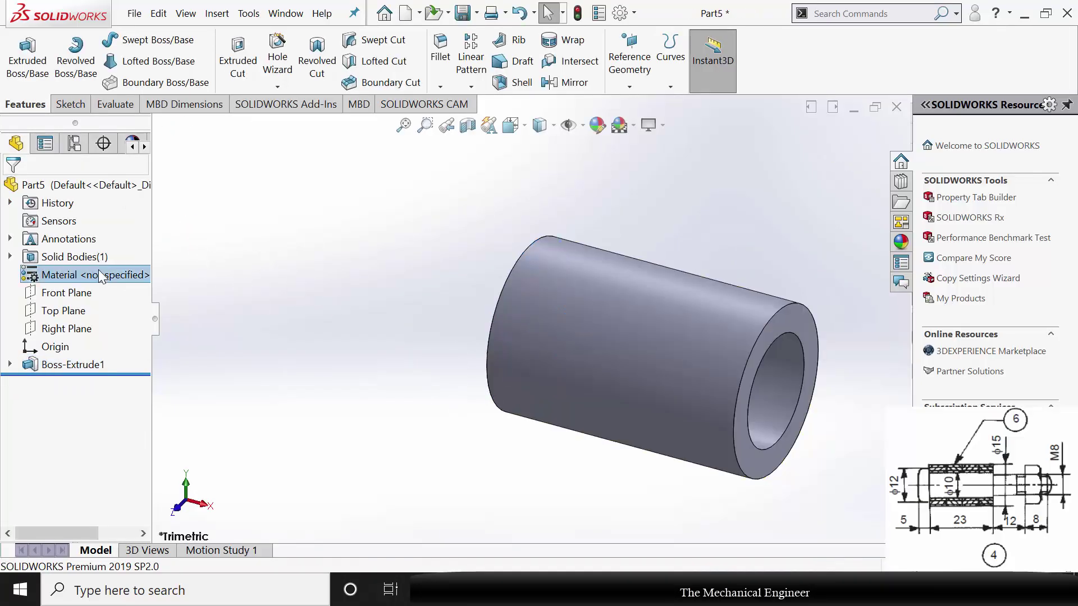
right_click(102, 276)
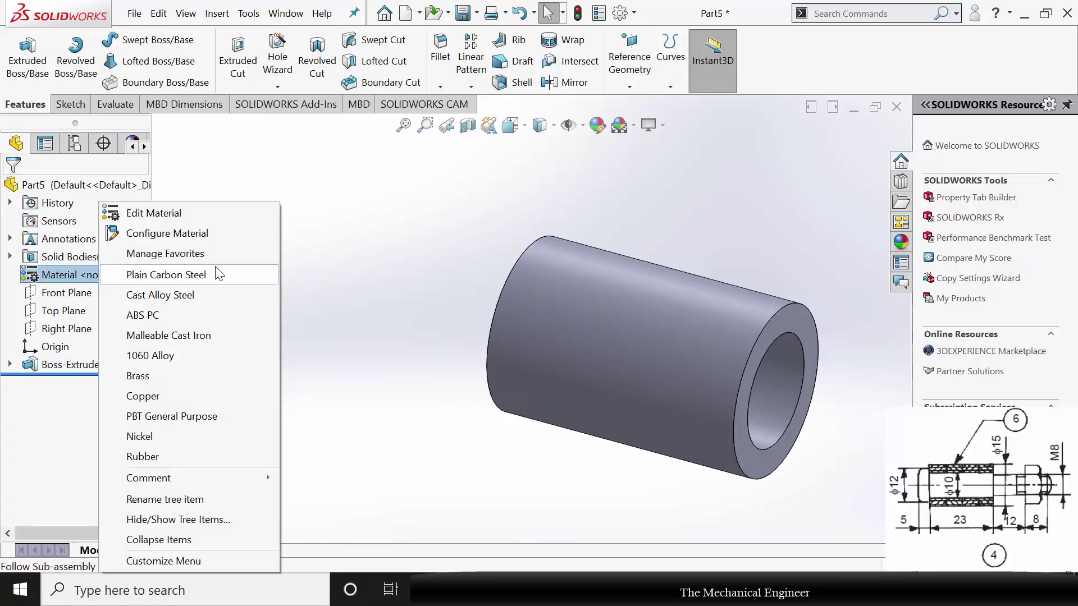
left_click(162, 456)
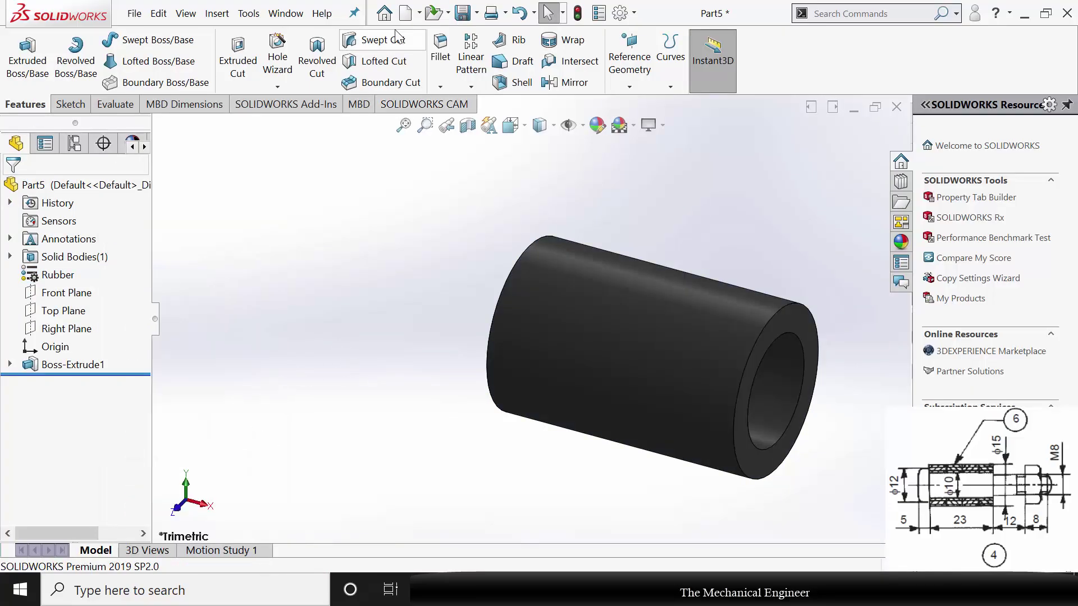
Save the rubber sleeve part as 4.2 in the same folder and close it
key("ctrl+s")
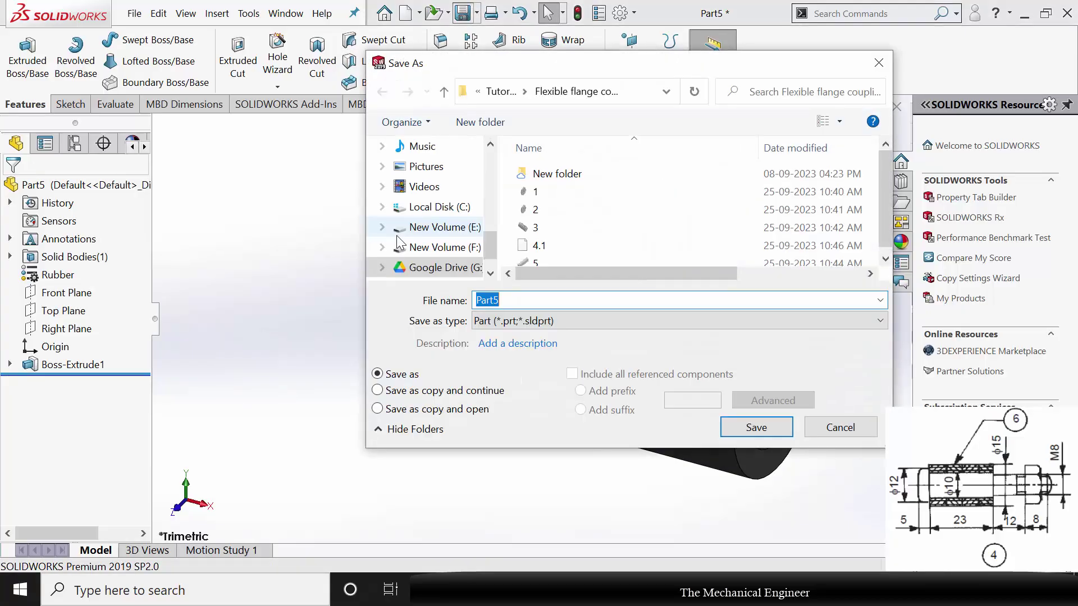
type("4.2")
key("Return")
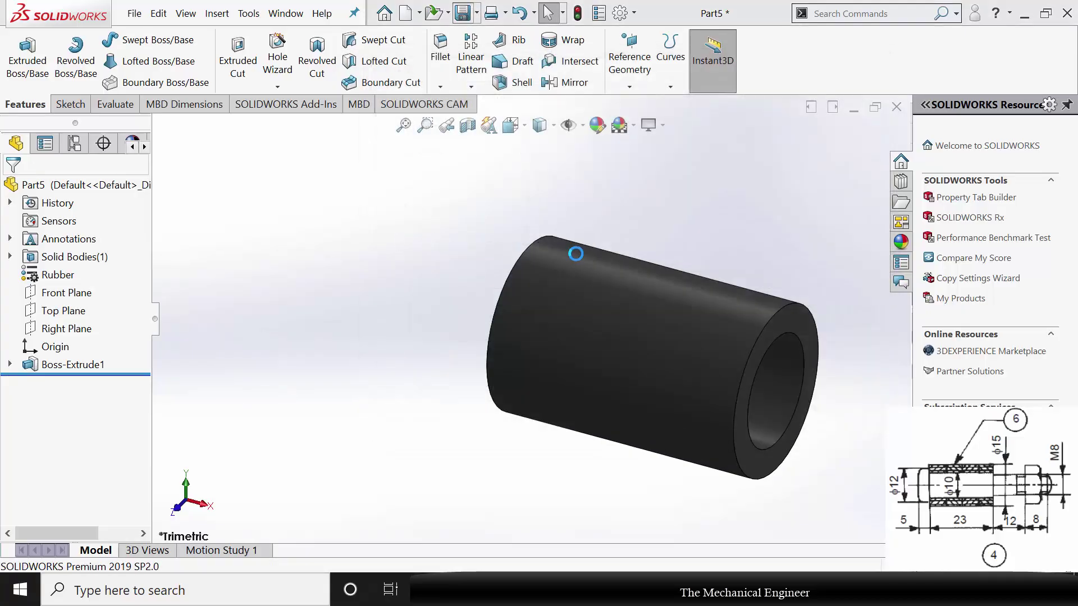
left_click(897, 107)
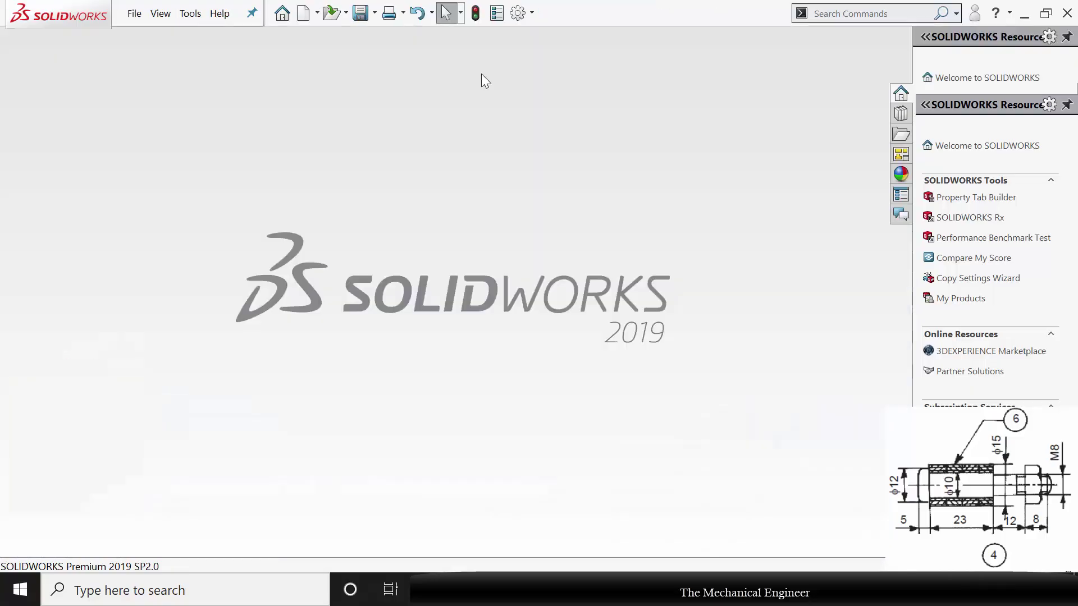
Create a new part and sketch an origin-centred hexagon on the Right Plane with an inscribed circle about 110 mm in diameter
left_click(298, 18)
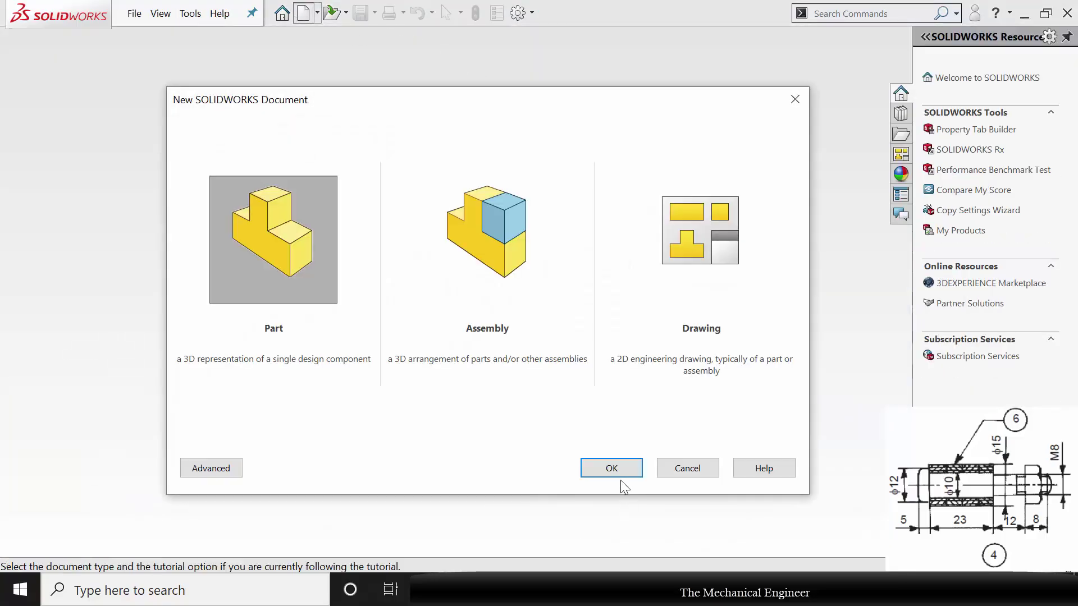
left_click(612, 469)
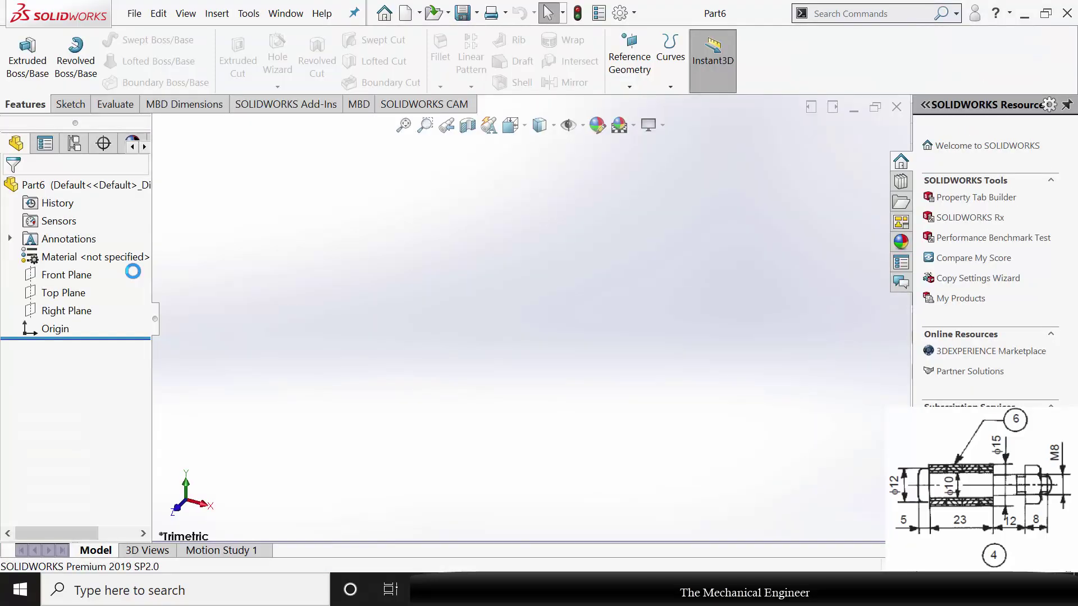
left_click(72, 310)
left_click(132, 284)
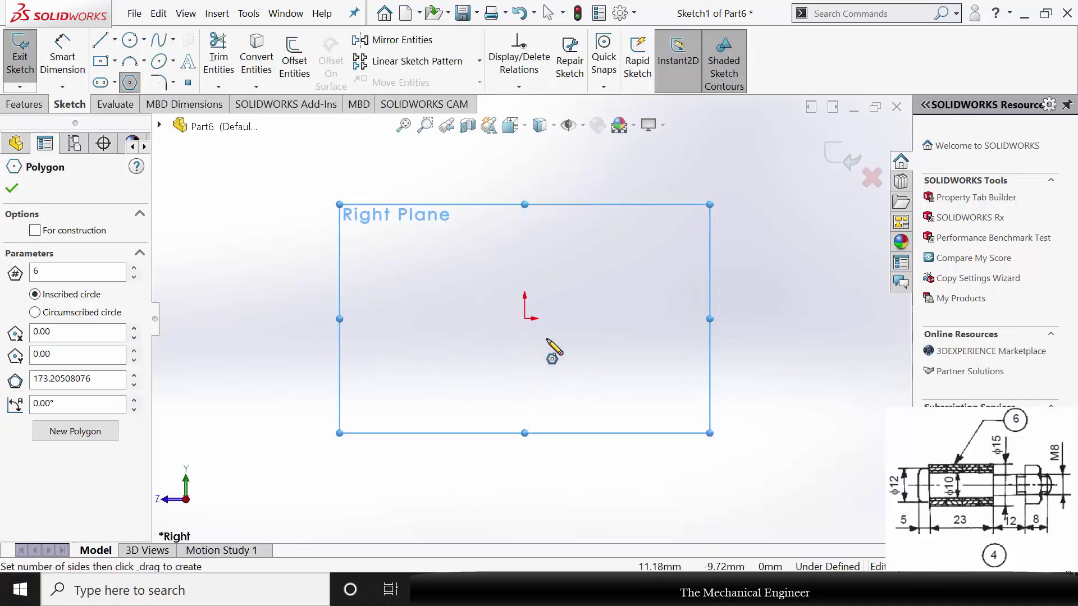
left_click(526, 318)
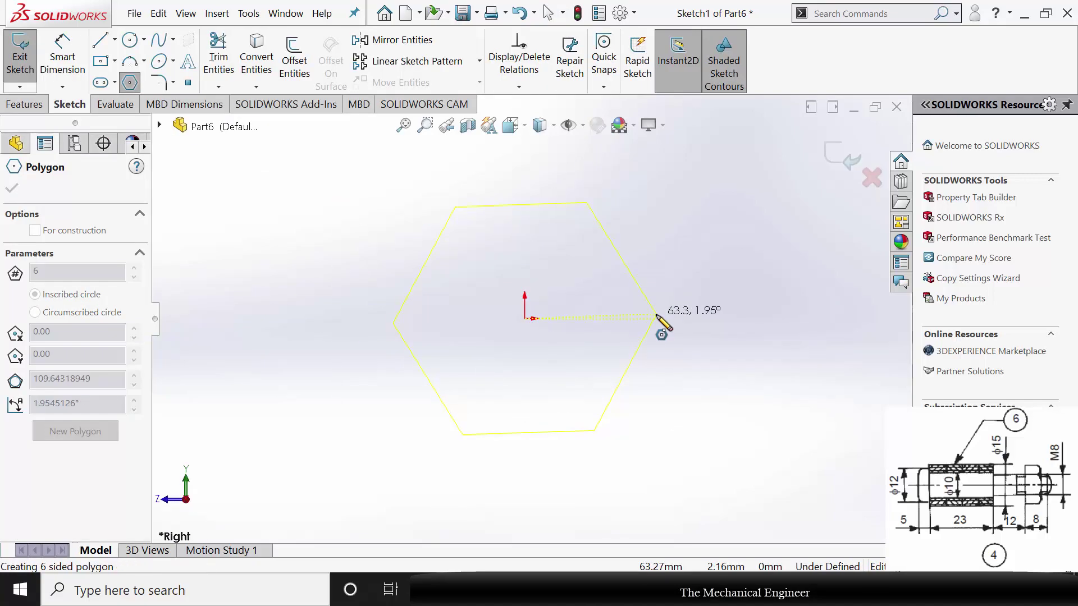
left_click(656, 318)
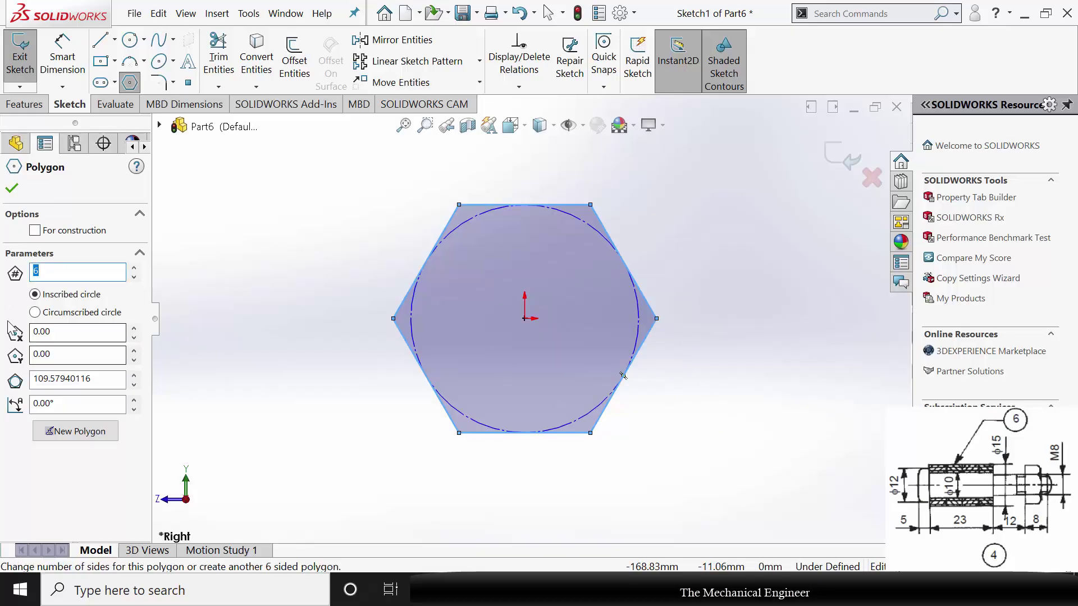
left_click(14, 189)
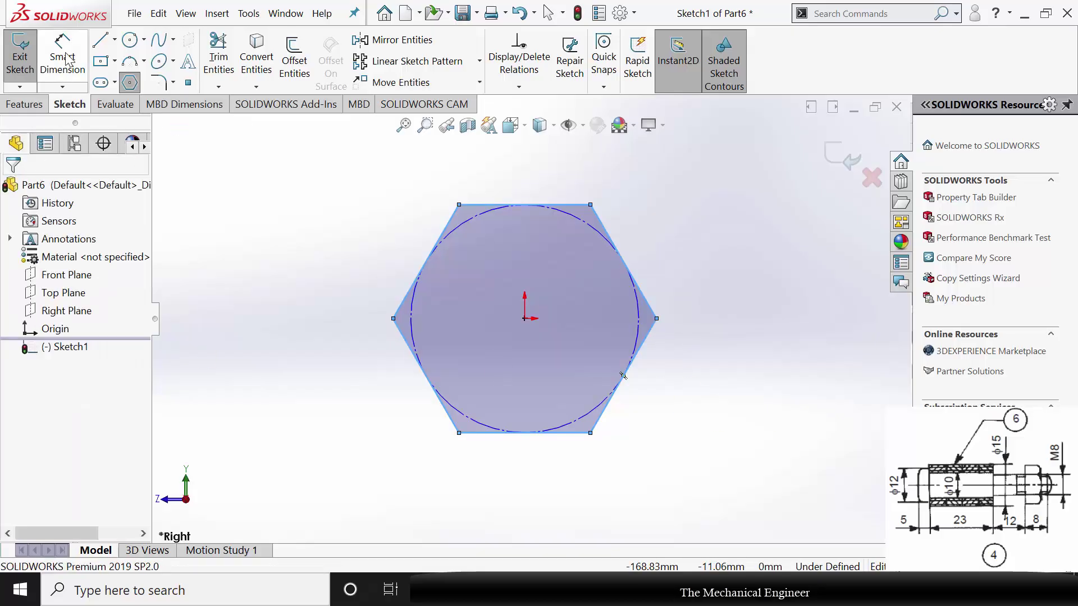
Dimension the hexagon's width across its two horizontally opposite corners as 12 mm
left_click(66, 59)
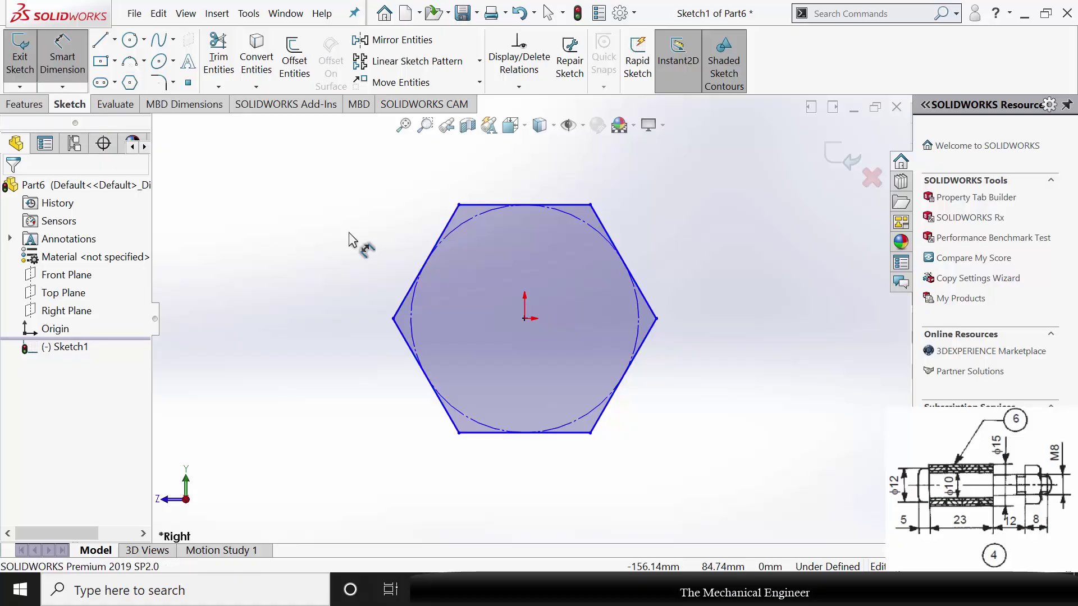
left_click(393, 319)
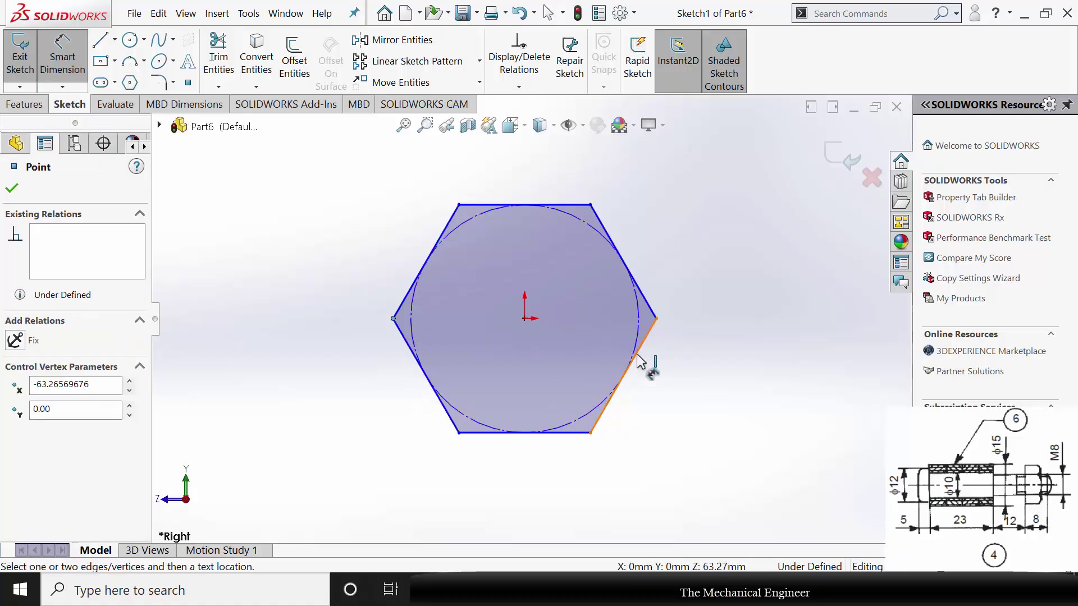
left_click(656, 320)
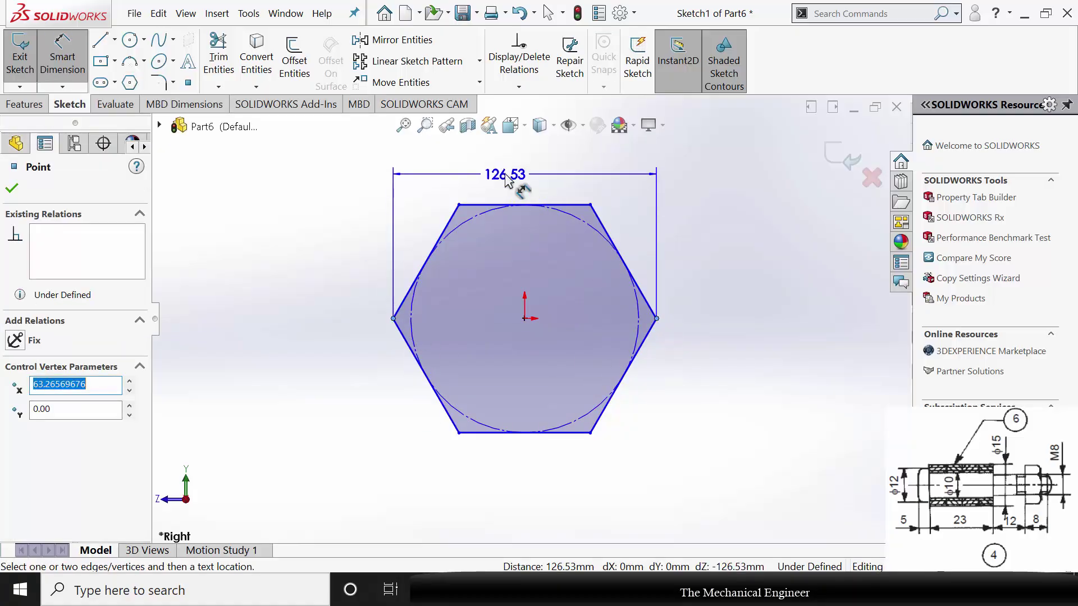
left_click(507, 177)
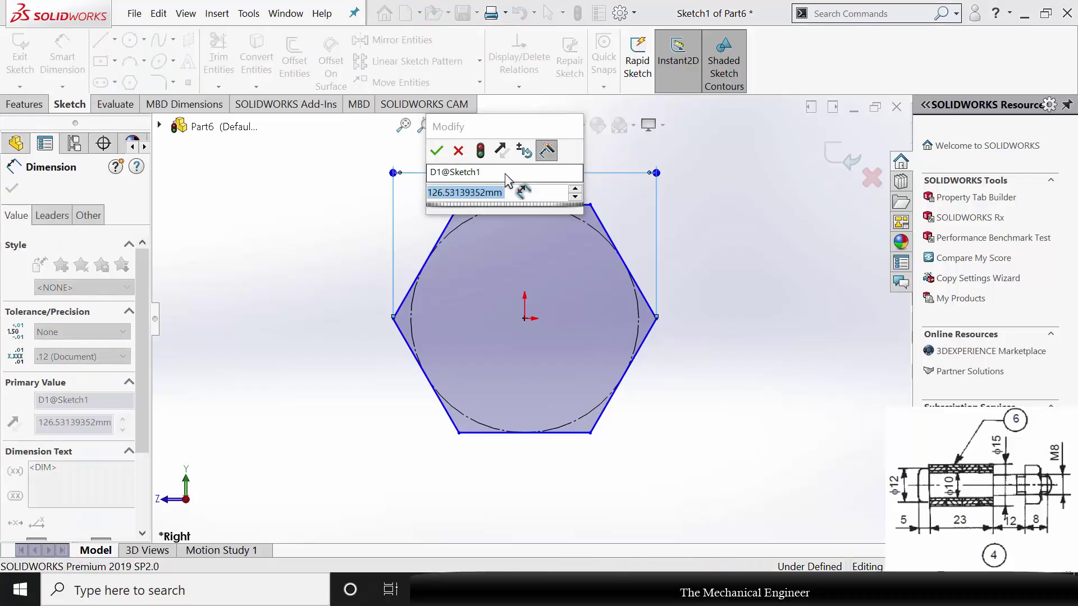
type("12")
key("Return")
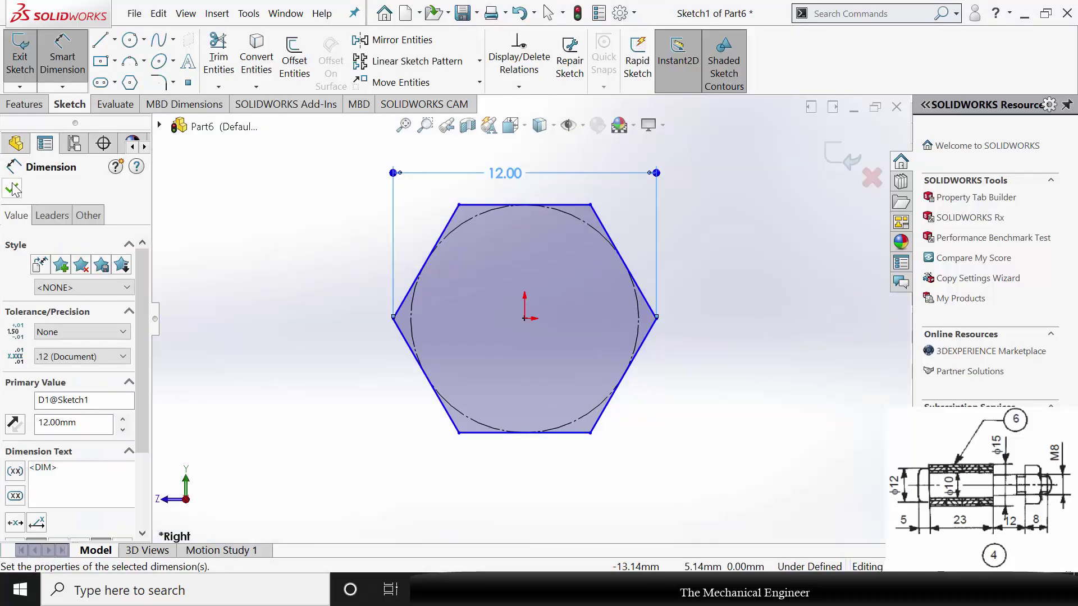
Sketch an origin-centred circle inside the hexagon and dimension its diameter as 8 mm
left_click(130, 39)
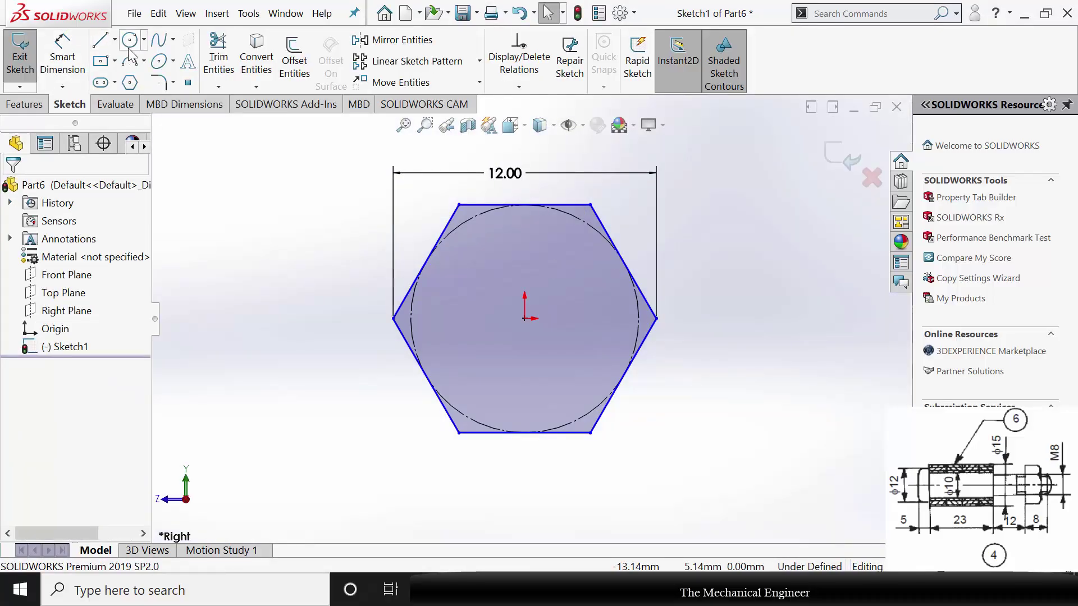
left_click(525, 319)
left_click(553, 281)
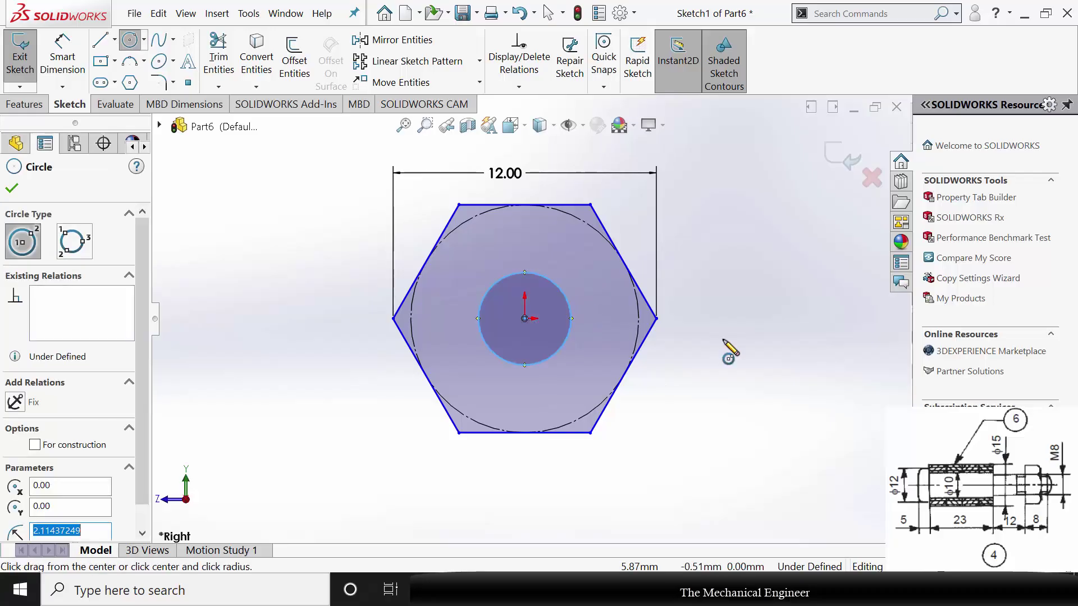
left_click(63, 60)
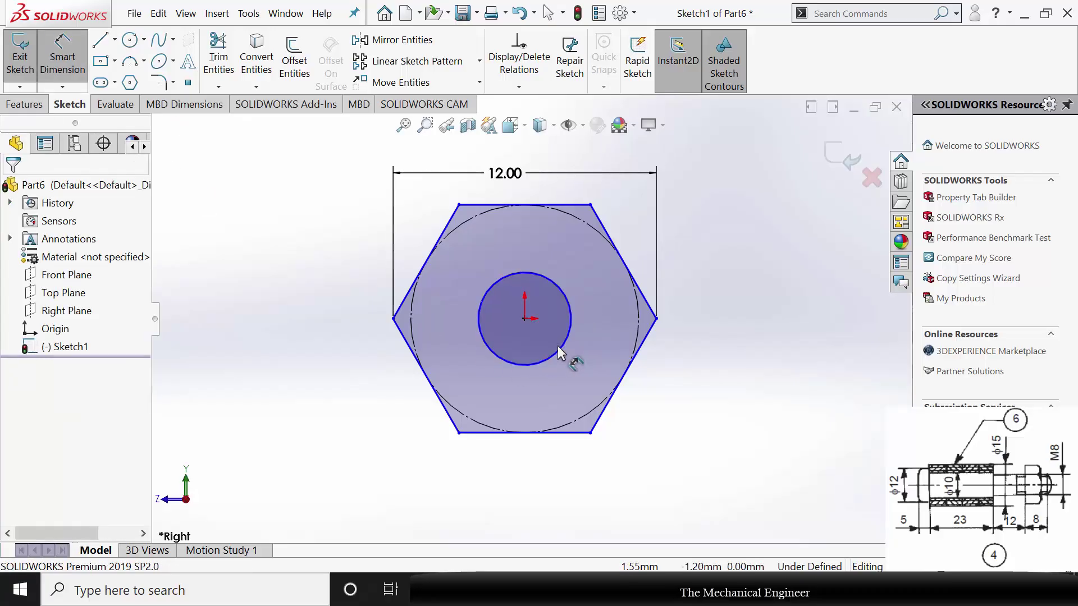
left_click(571, 316)
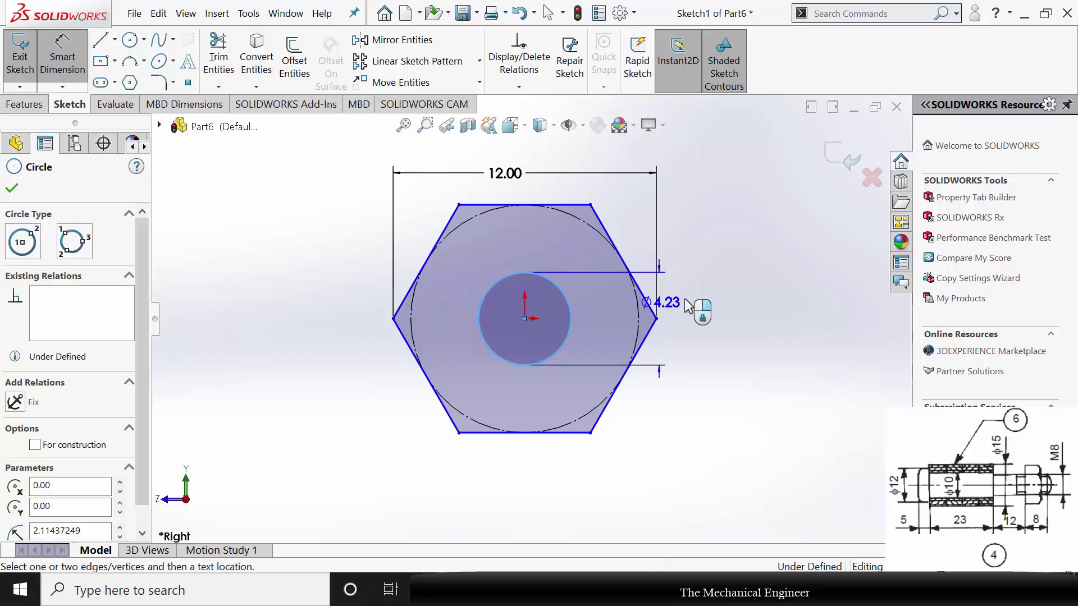
left_click(696, 303)
type("8.00mm")
key("Return")
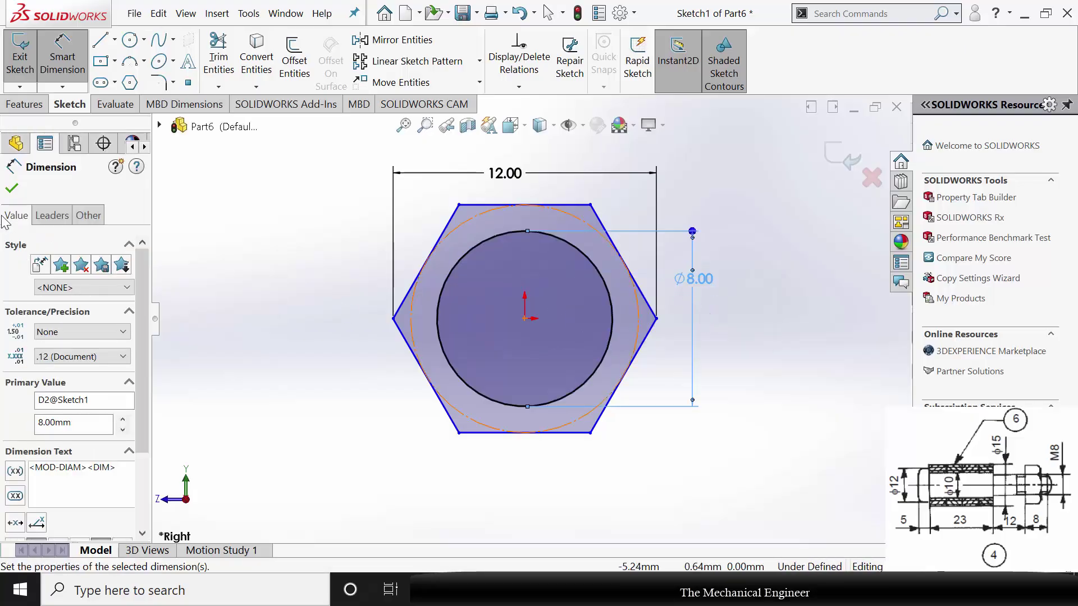
left_click(16, 190)
Extrude the hexagonal profile with its round hole blind by 5 mm from the sketch plane
left_click(25, 106)
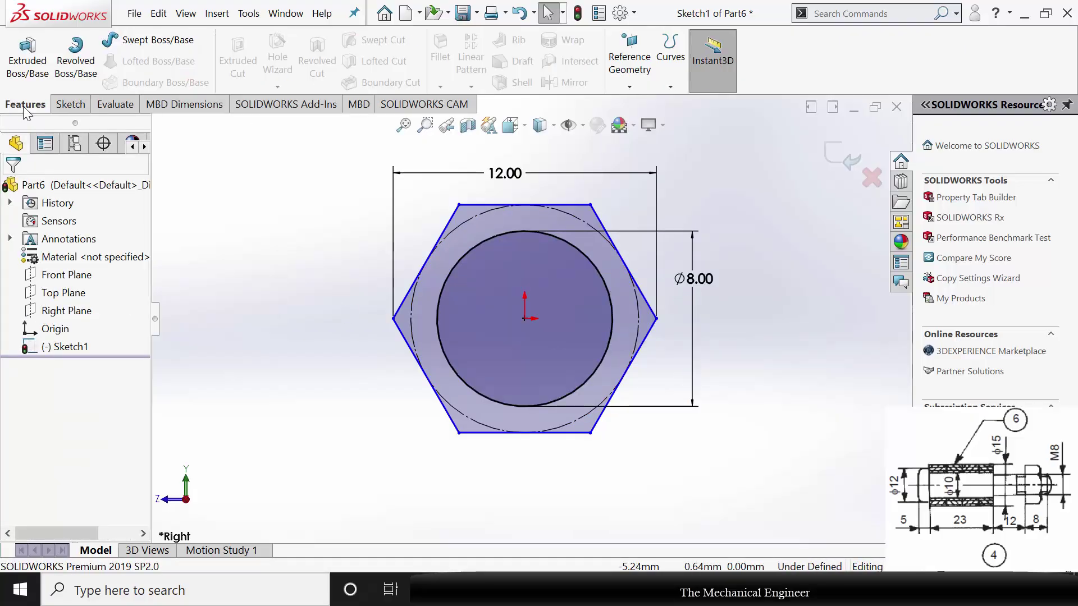
left_click(28, 62)
type("5")
key("Return")
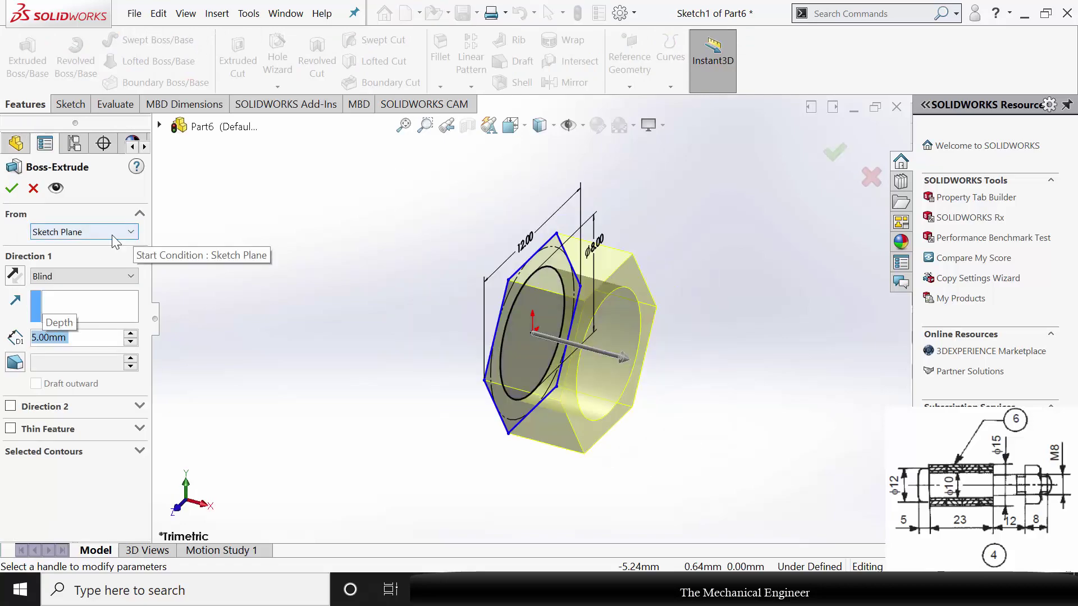
left_click(11, 188)
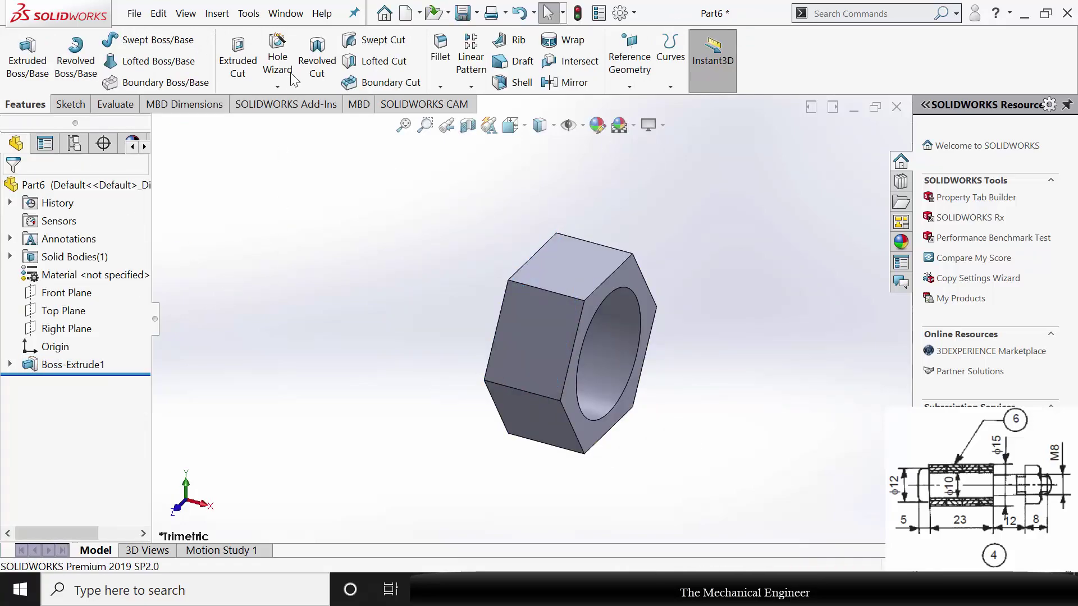
Set up a Metric Die thread on the nut's bore edge, starting at the adjacent hexagonal face and running up to the opposite face
left_click(285, 90)
left_click(299, 145)
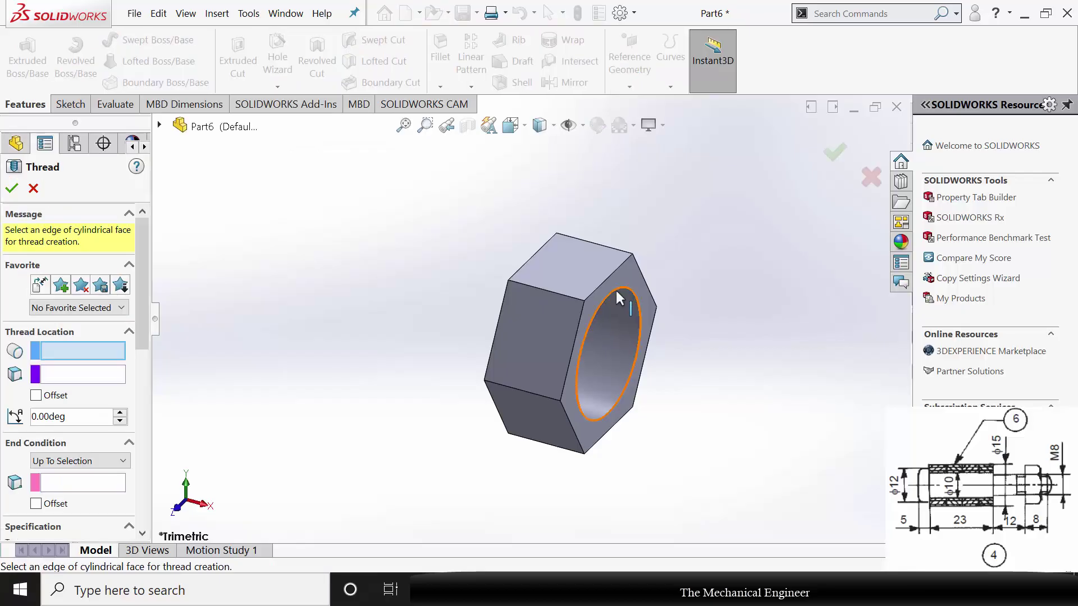
left_click(648, 291)
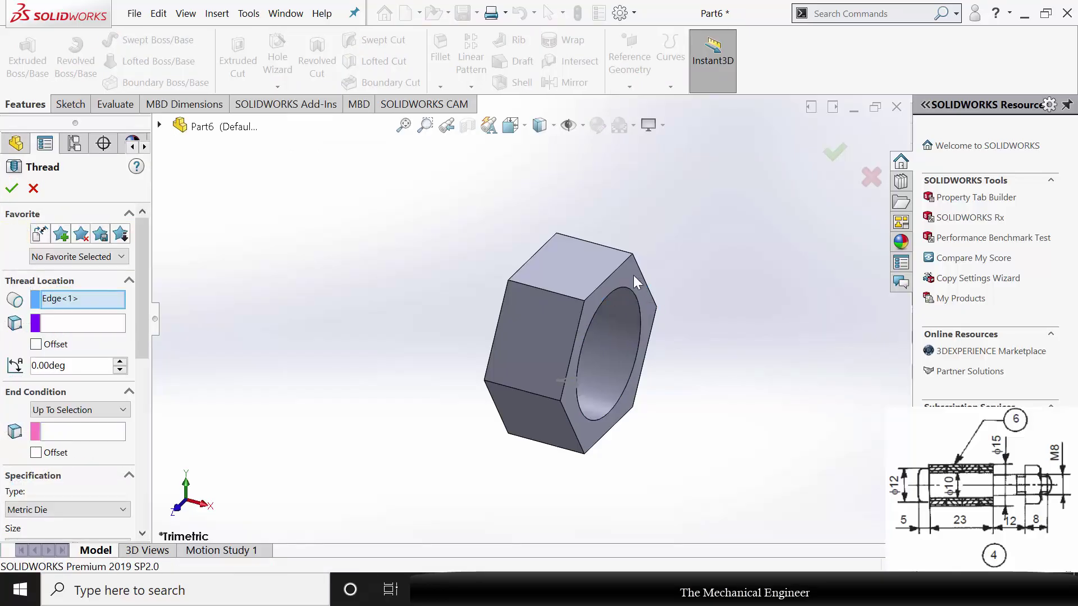
left_click(104, 326)
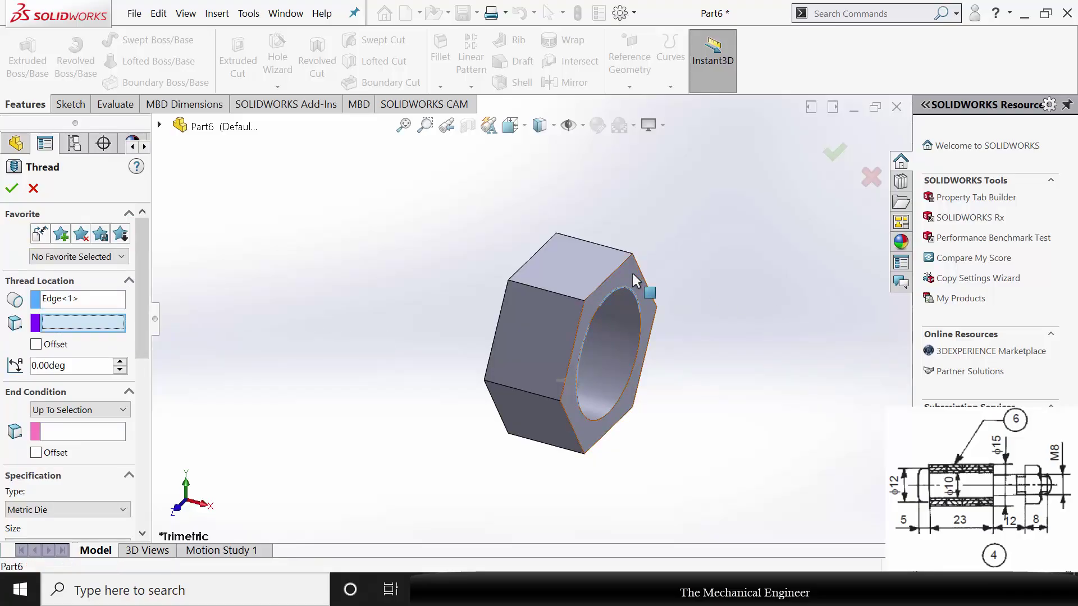
left_click(633, 275)
middle_click_drag(428, 359, 522, 352)
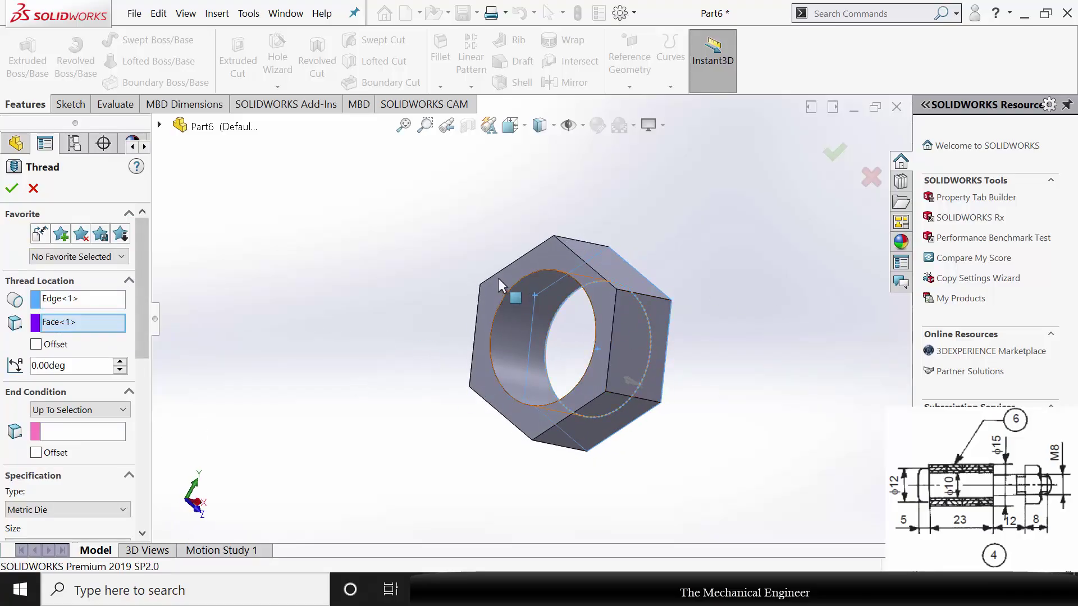
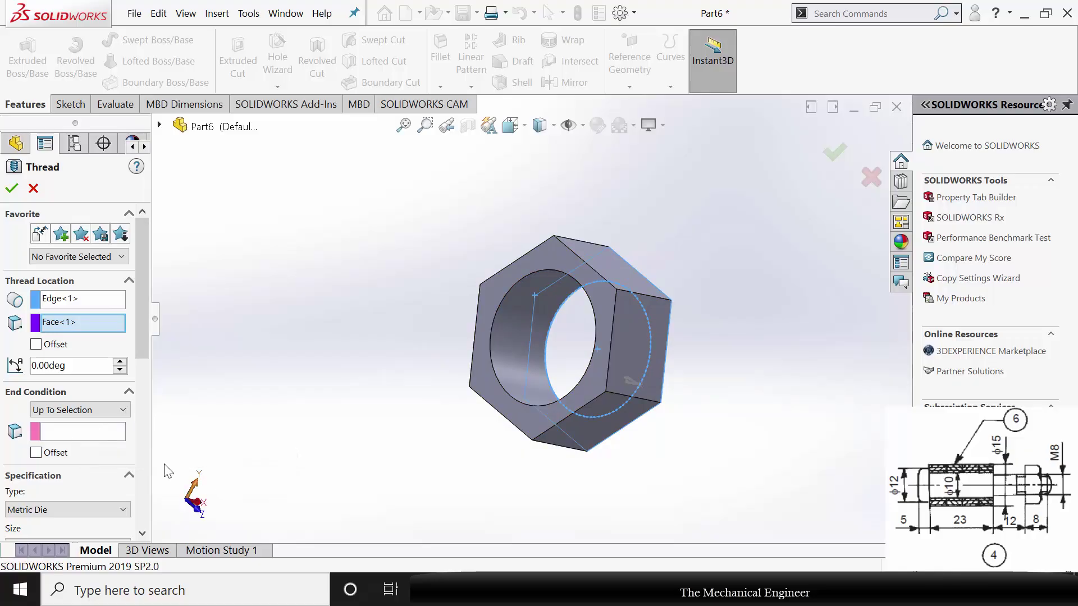
left_click(108, 433)
left_click(500, 290)
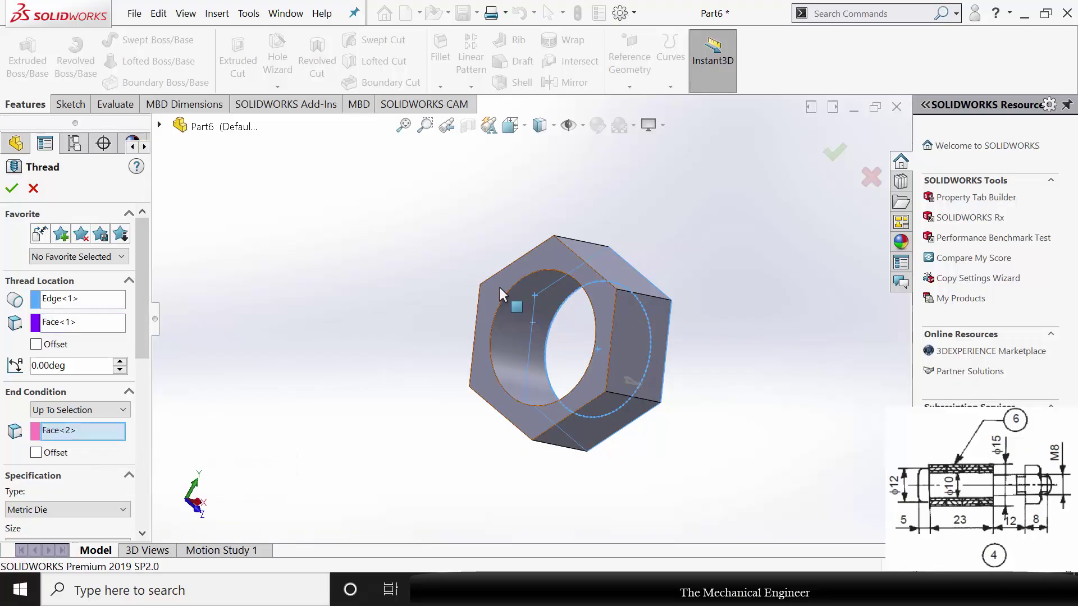
Create the nut's bore thread with the extrude thread method, trimmed with the end face
left_click_drag(145, 254, 144, 416)
left_click(48, 260)
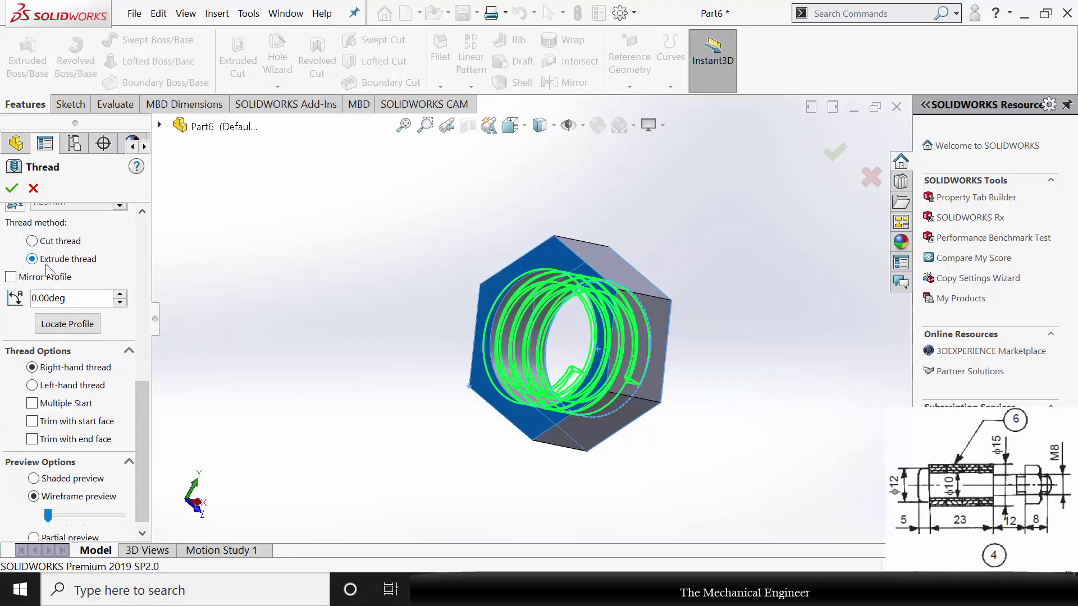
left_click(62, 441)
left_click(11, 188)
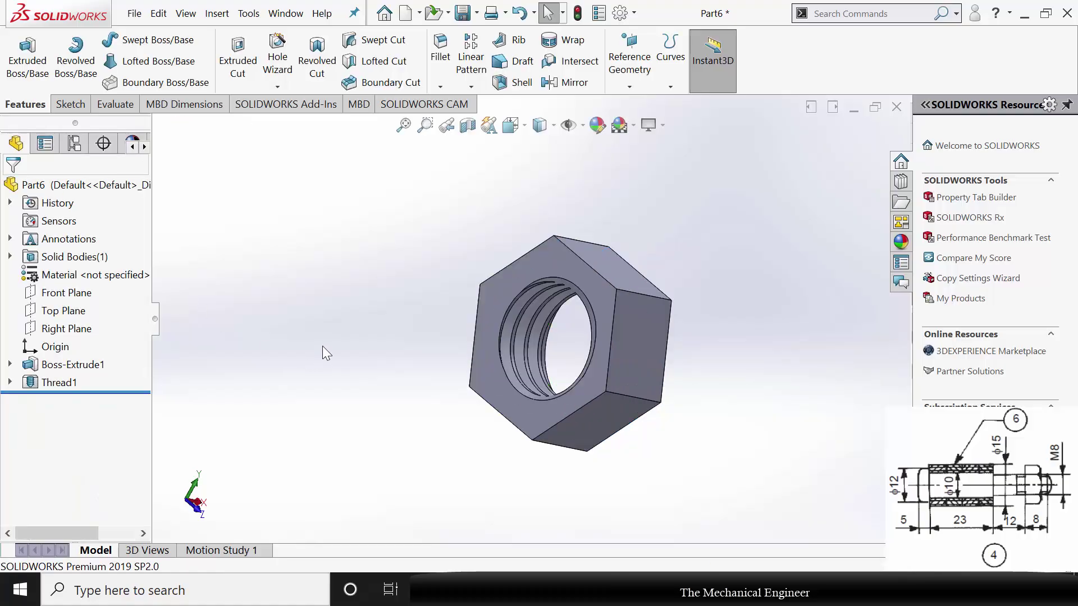
Assign the Plain Carbon Steel material to the threaded nut
middle_click_drag(456, 388, 308, 325)
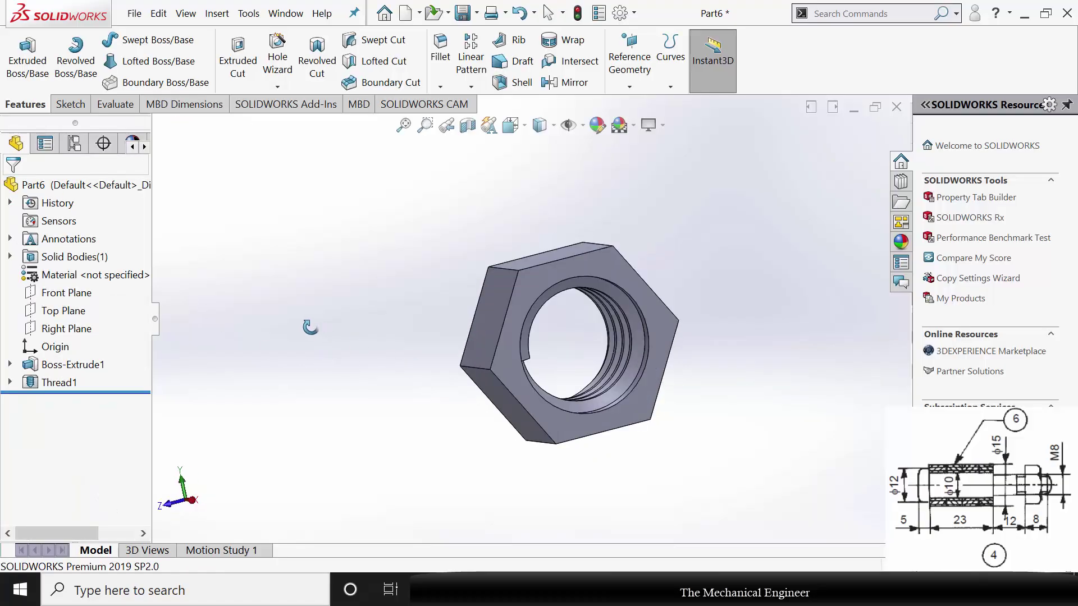
right_click(77, 278)
left_click(140, 274)
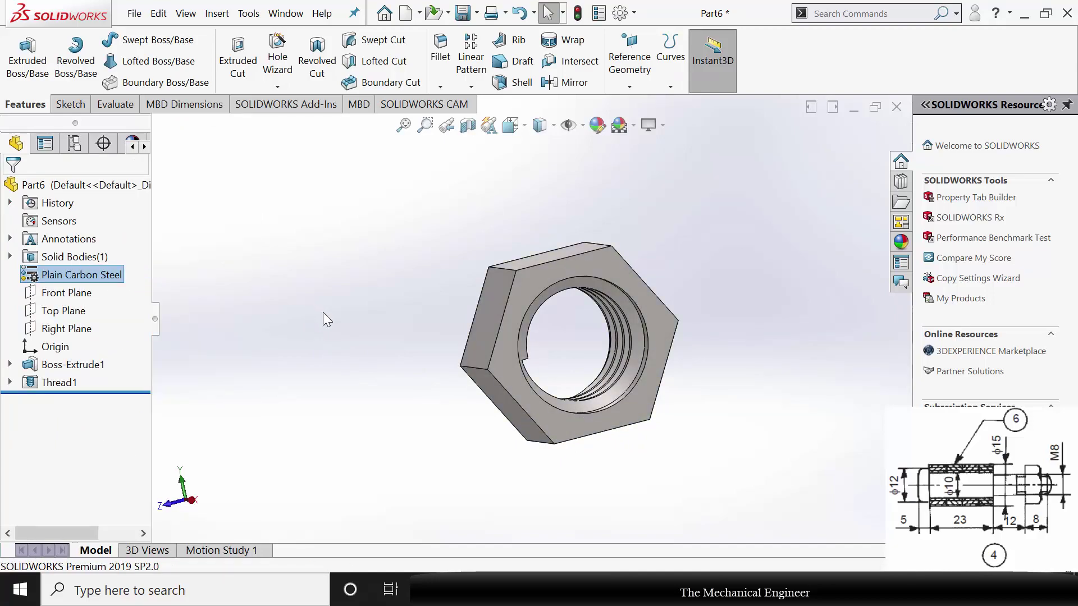
Save the nut part as 4.3 in the coupling folder, rebuilding it on save, and close it
key("ctrl+s")
type("4.3")
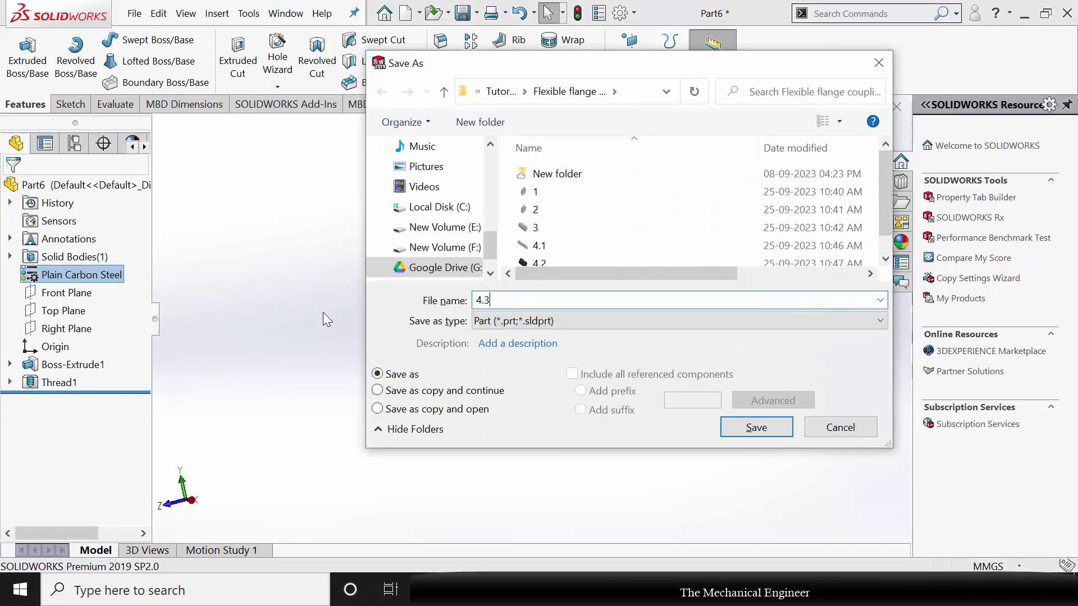
key("Return")
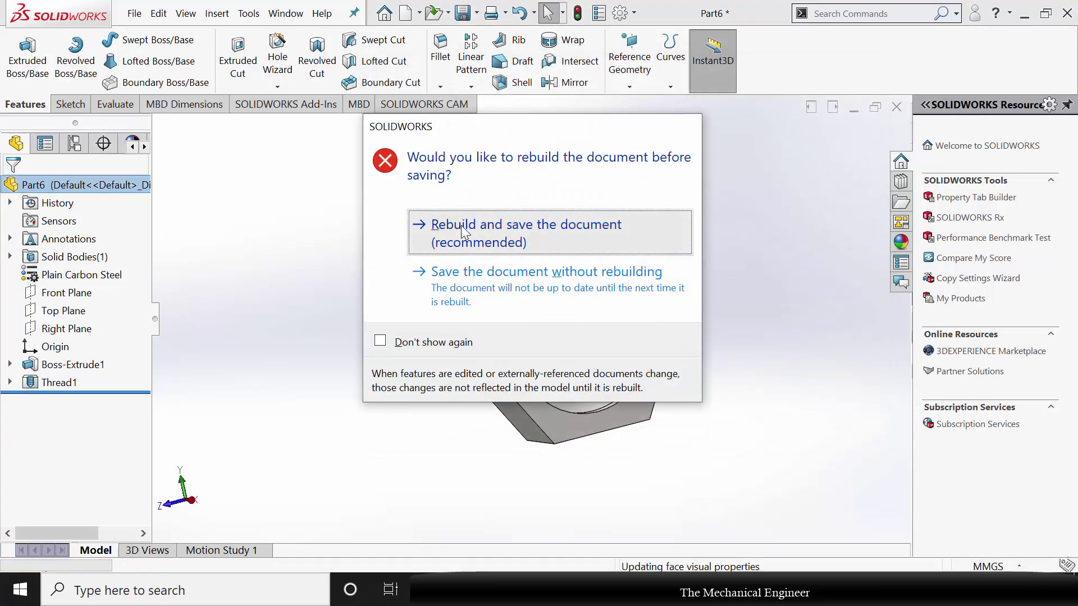
left_click(464, 232)
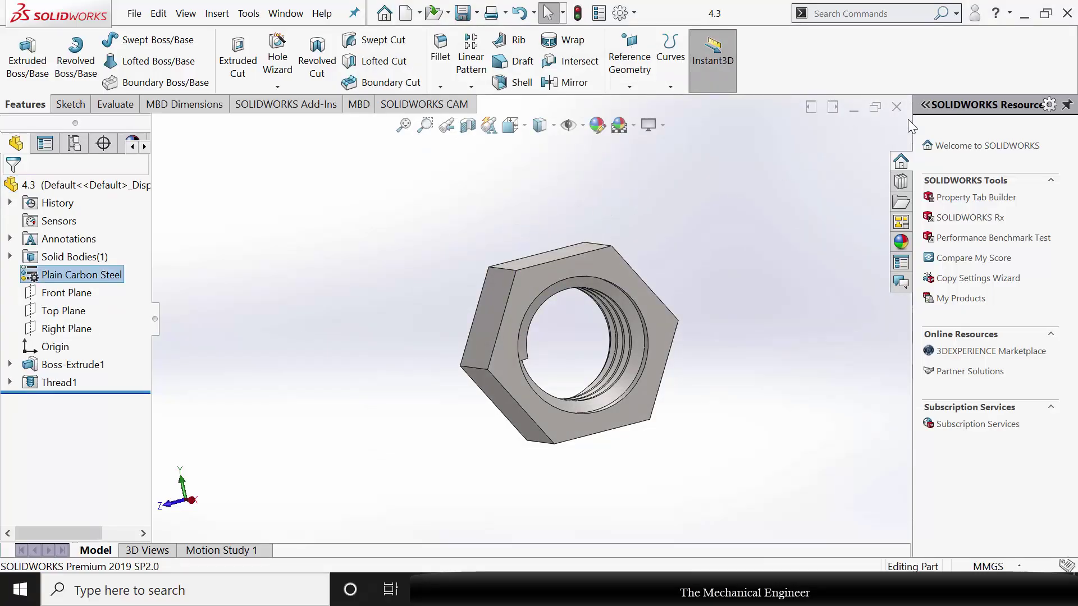
left_click(896, 106)
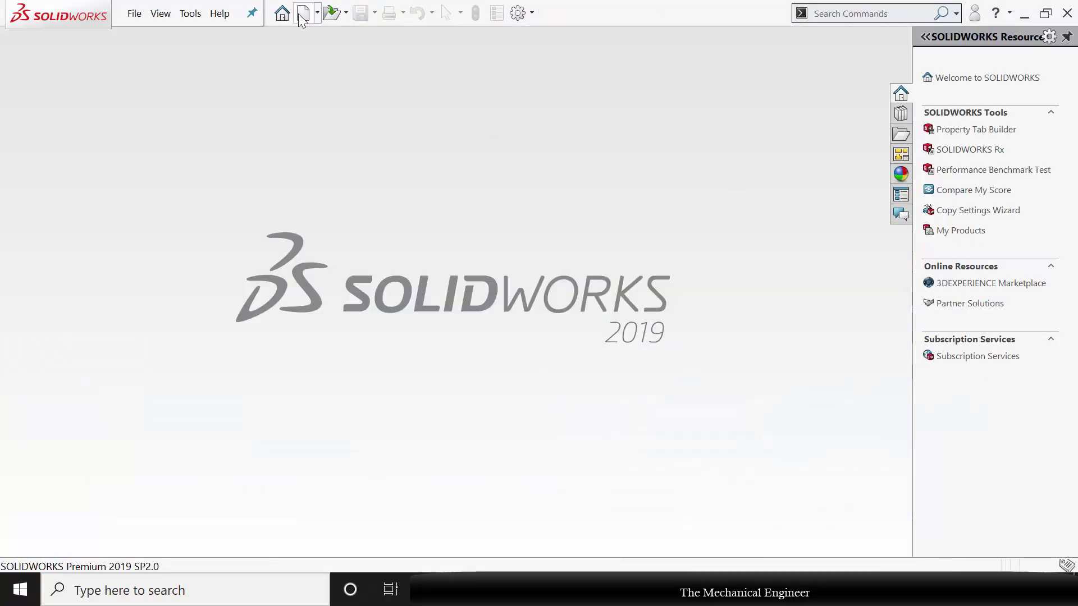
Create a new assembly and load flange part 1 from the coupling folder as its first component
key("ctrl+n")
left_click(493, 284)
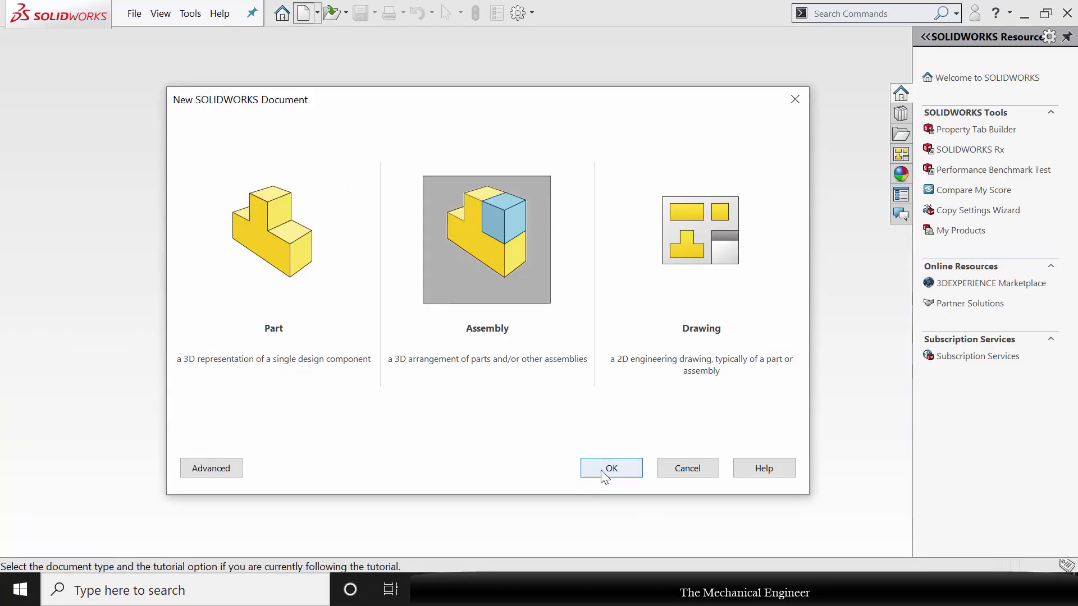
left_click(606, 476)
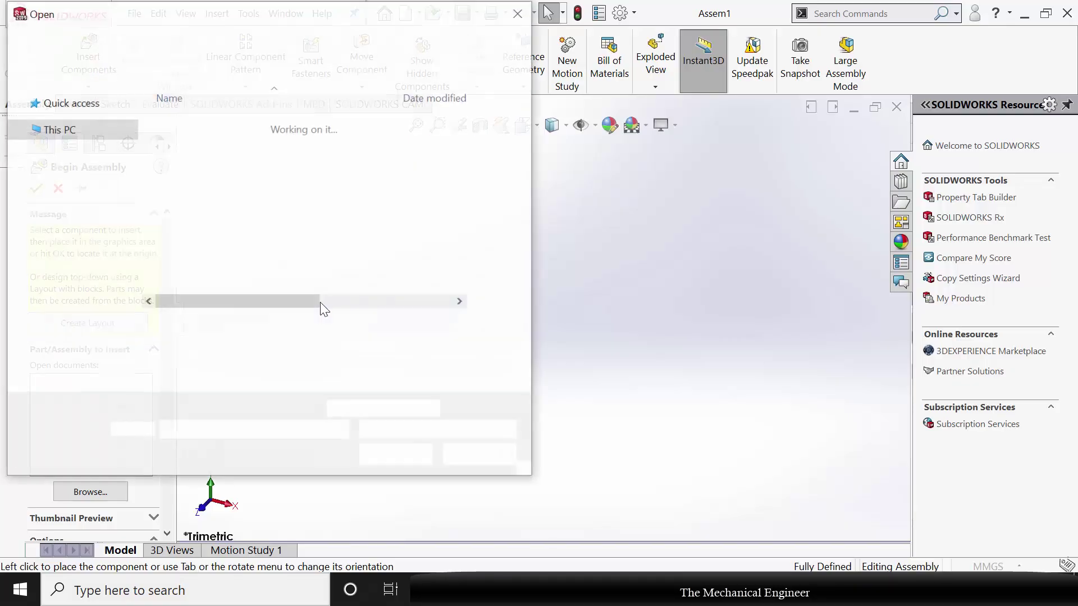
left_click(216, 150)
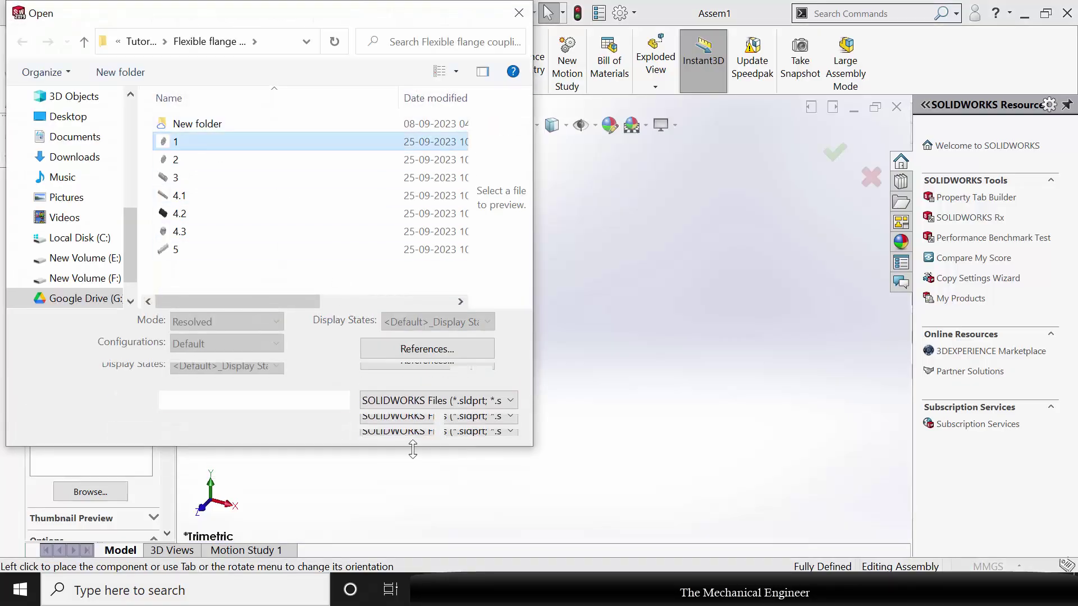
left_click(387, 424)
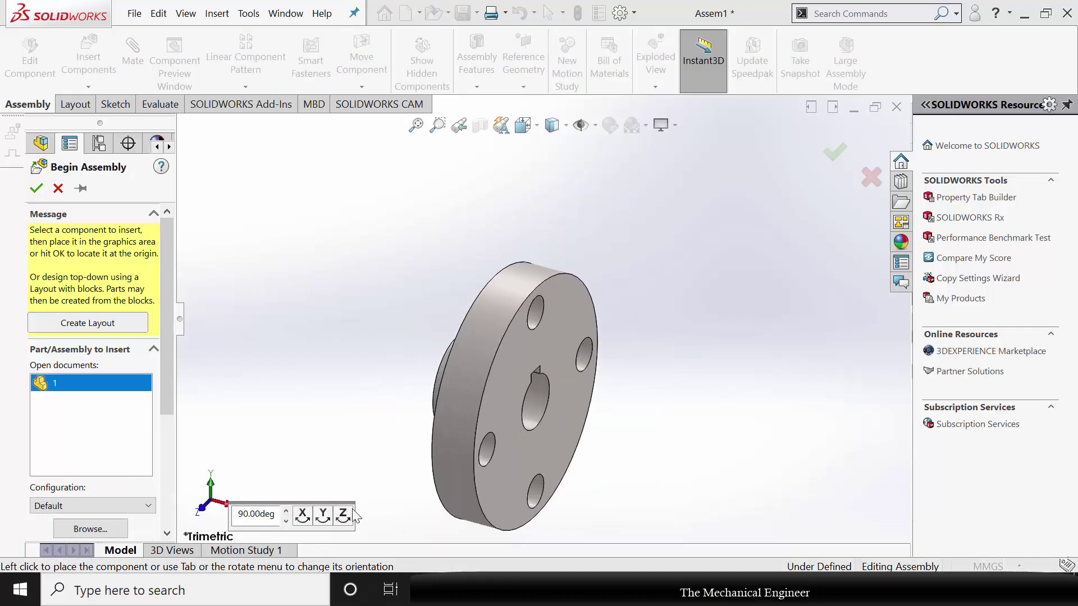
Rotate flange 1 twice by 90 degrees about the Y axis and place it at the assembly origin
left_click(323, 515)
left_click(323, 515)
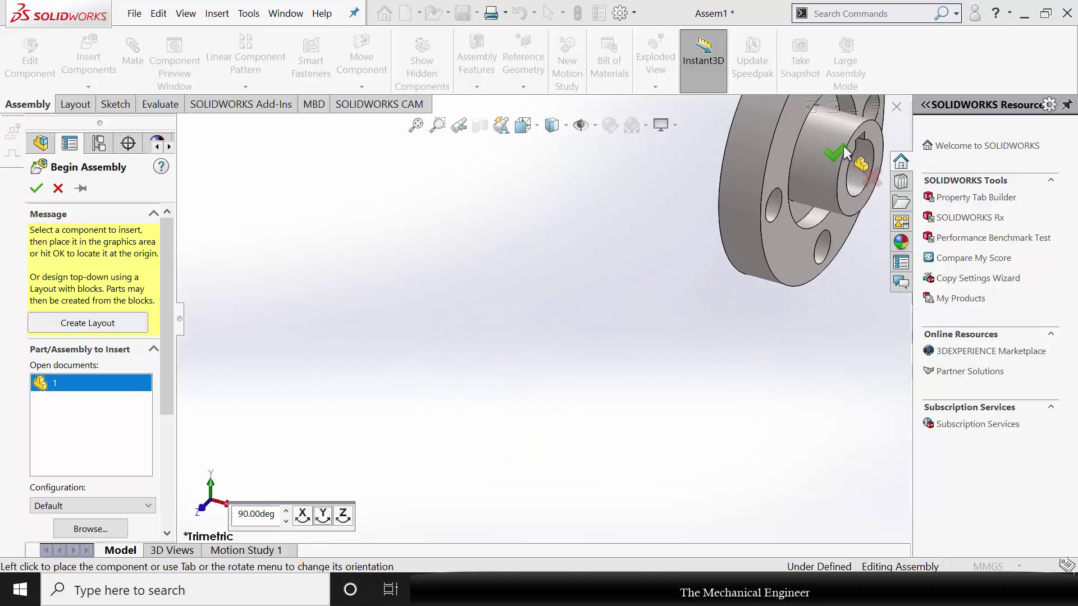
left_click(830, 161)
middle_click_drag(591, 383, 611, 398)
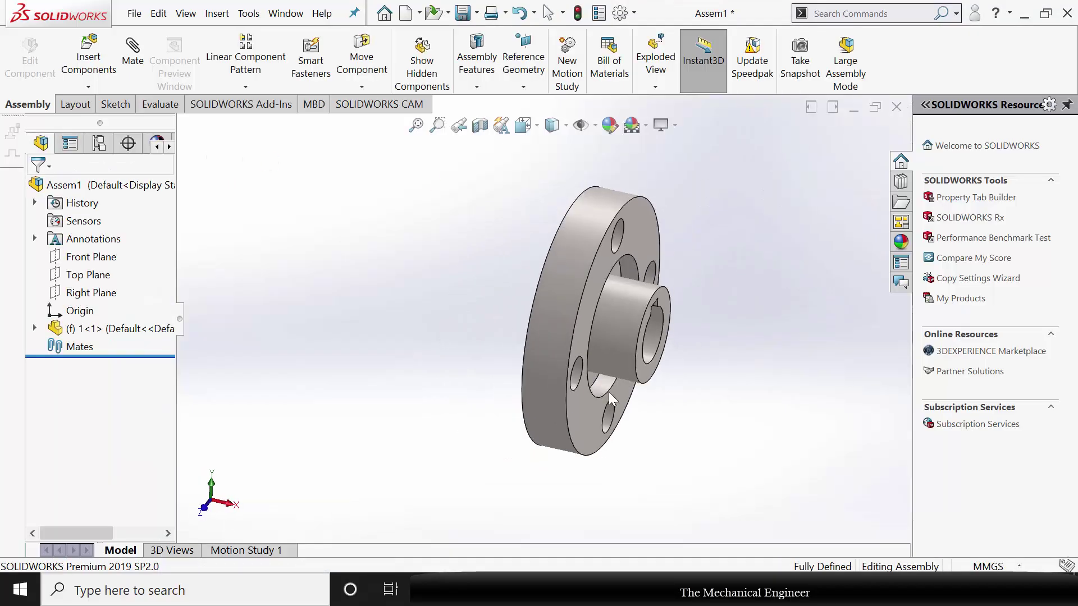
Insert flange part 2 from the coupling folder and place it beside flange 1
left_click(96, 70)
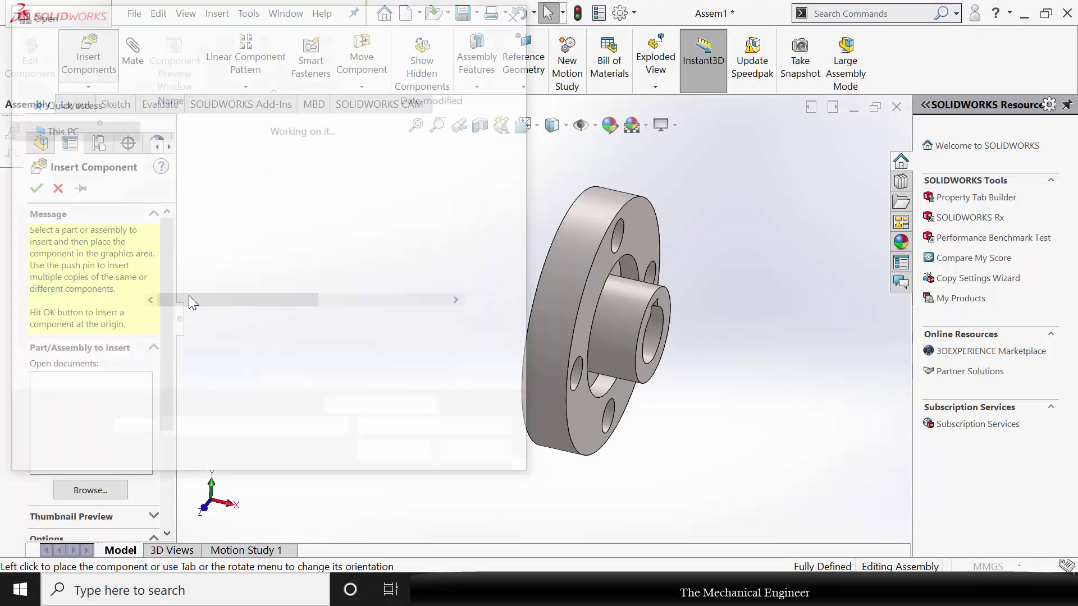
left_click(187, 166)
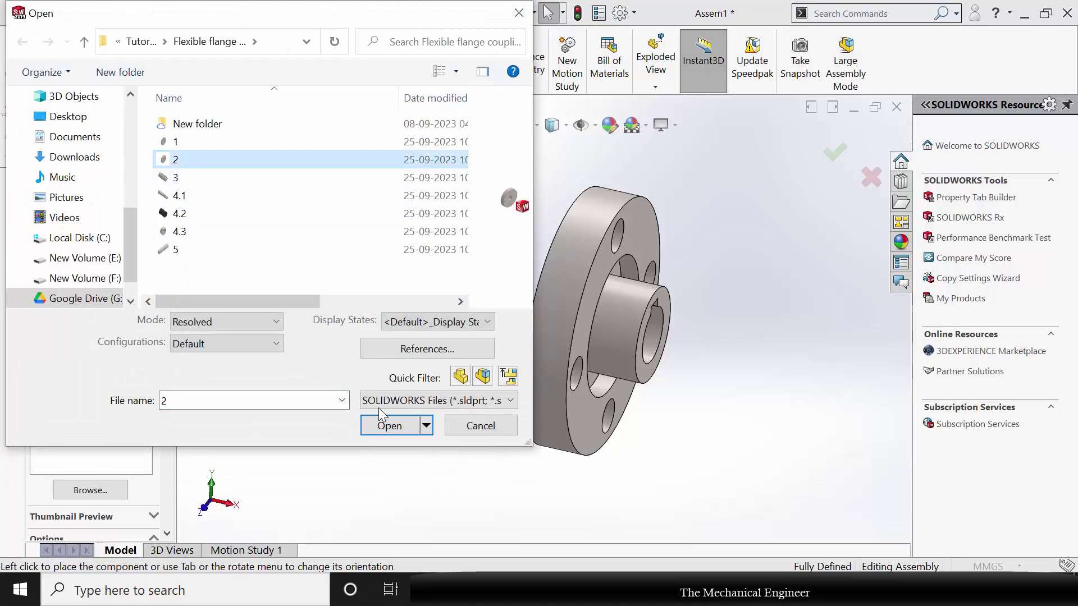
left_click(385, 427)
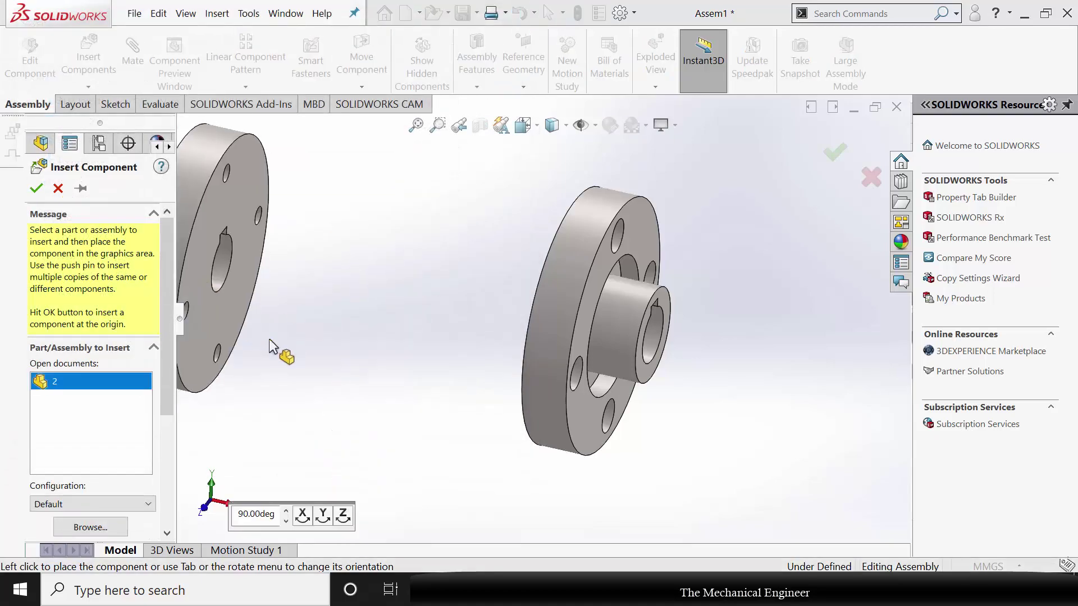
left_click(455, 363)
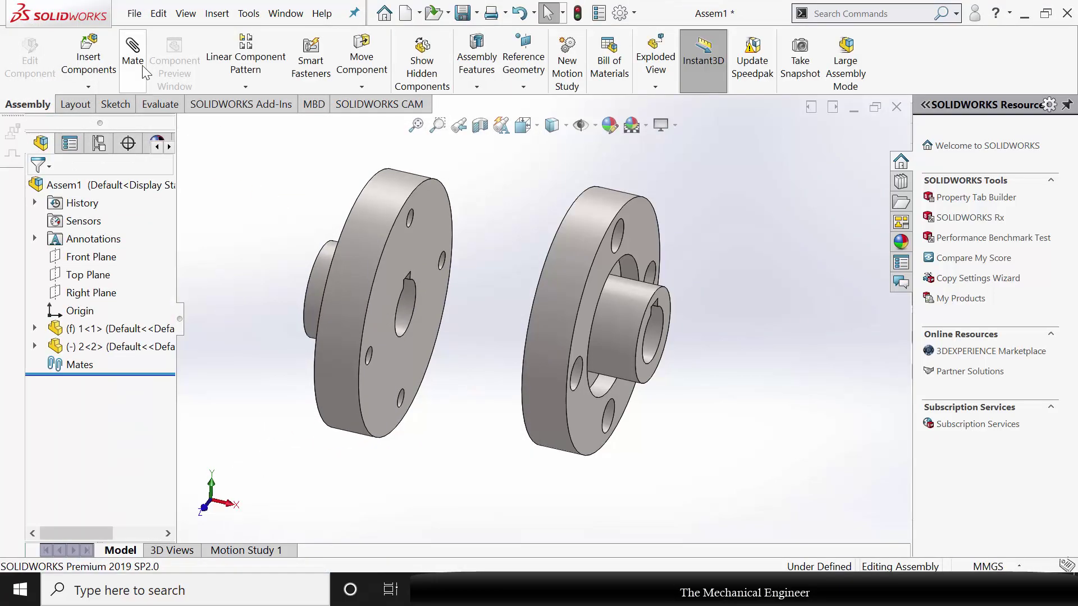
Mate the flat joining faces of flange 2 and flange 1 as coincident
left_click(398, 262)
middle_click_drag(445, 366, 522, 344)
left_click(532, 259)
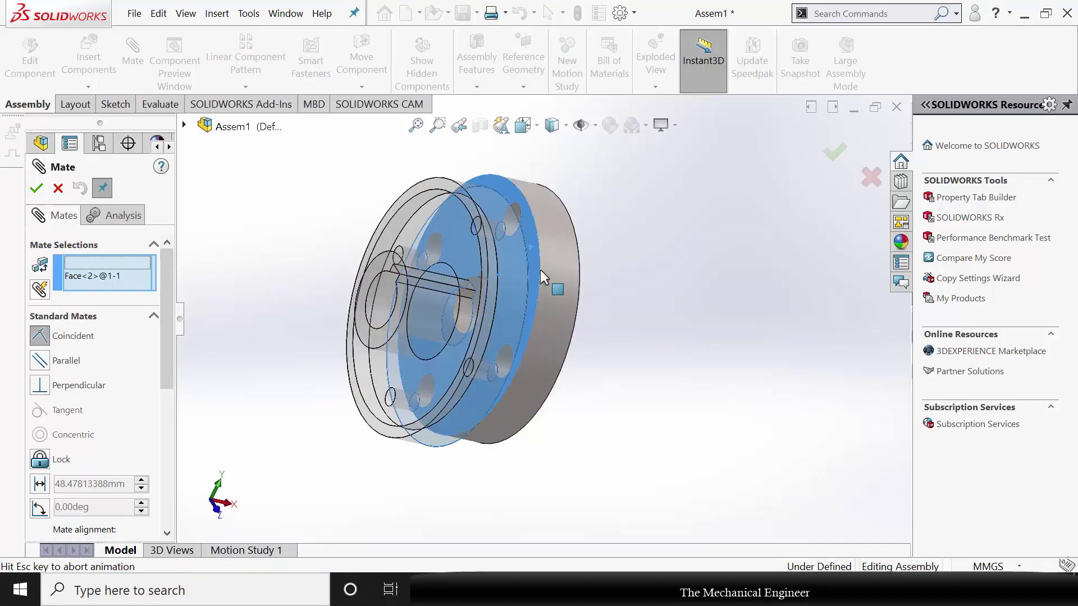
left_click(37, 189)
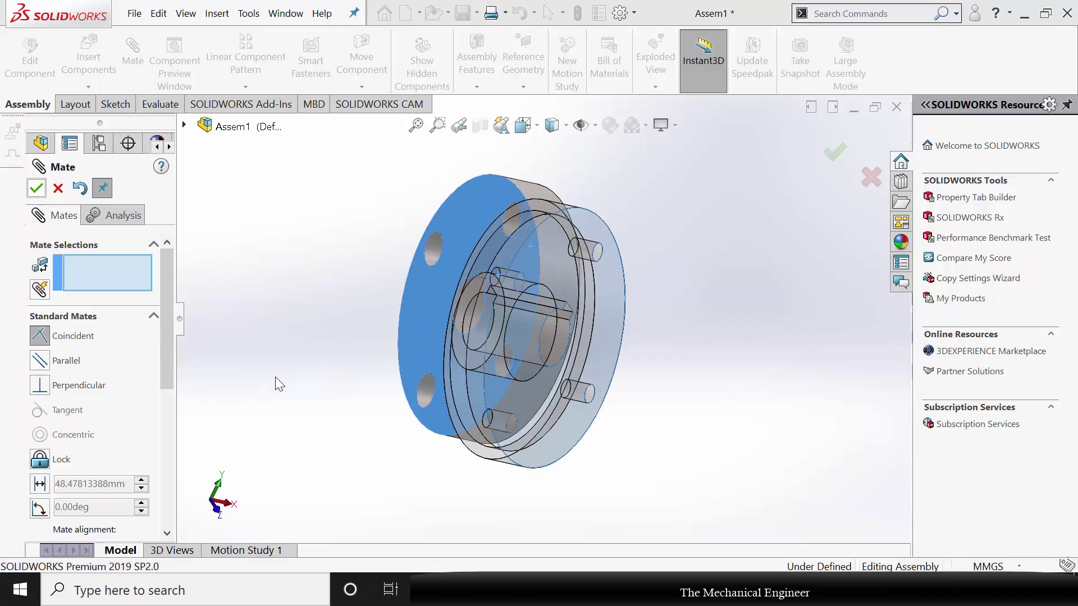
Add a concentric mate between the central bores of flange 2 and flange 1
left_click(477, 354)
middle_click_drag(436, 385, 488, 331)
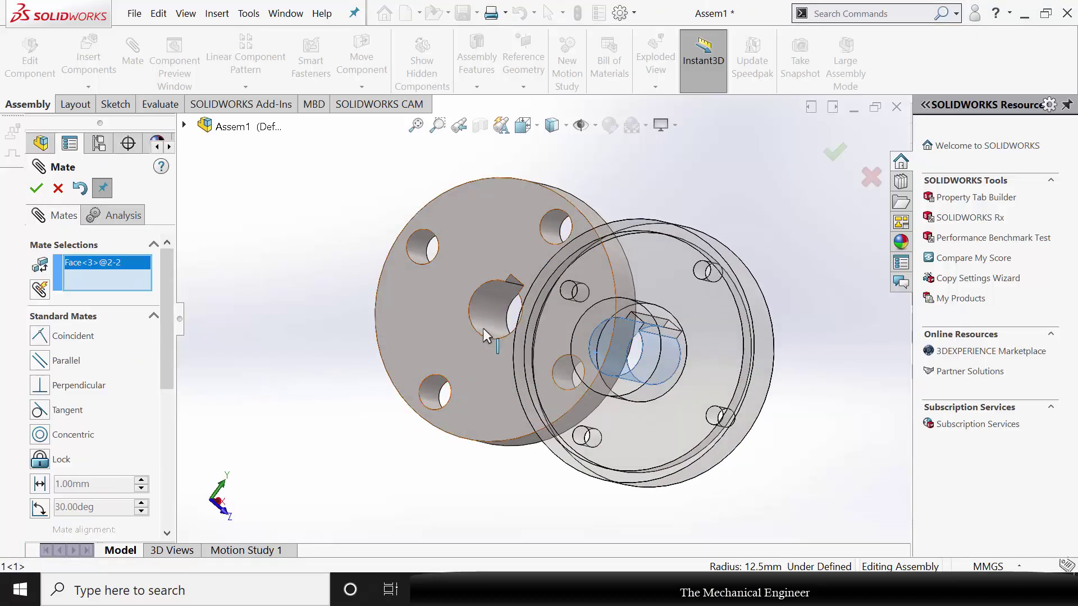
left_click(498, 296)
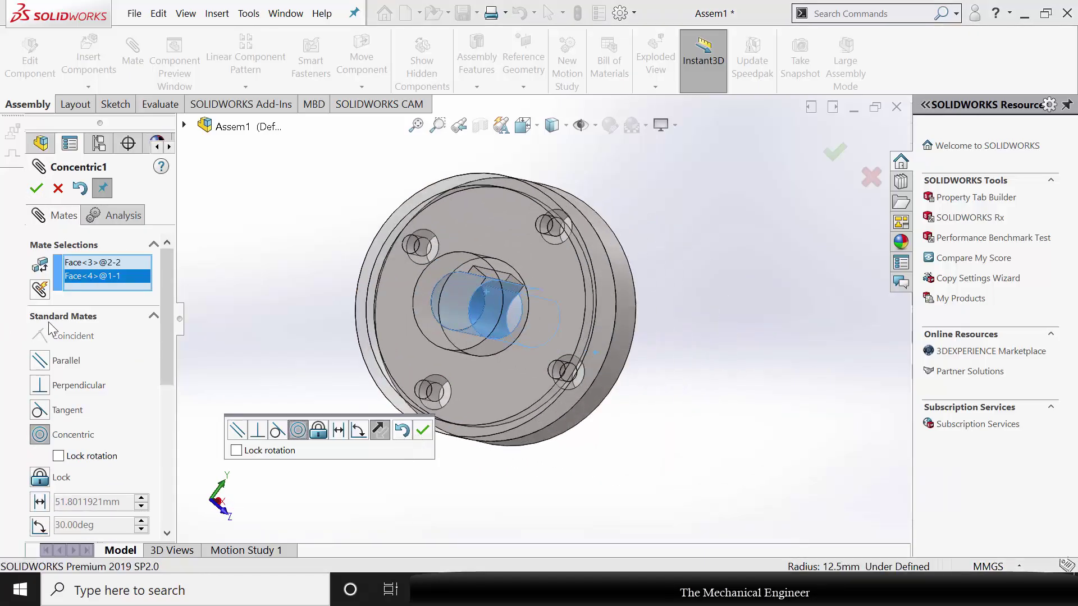
left_click(37, 188)
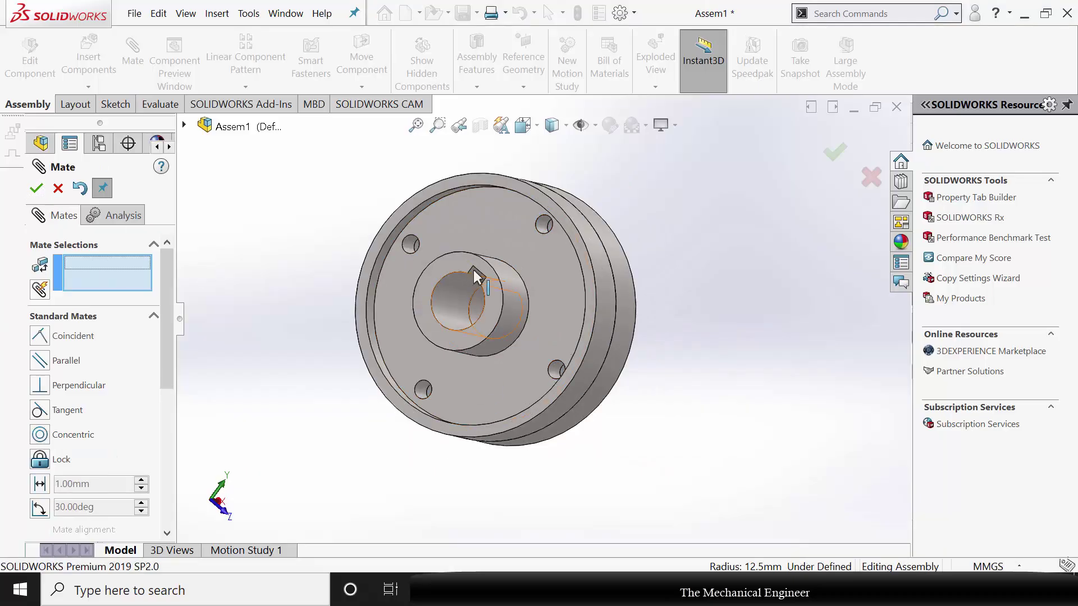
Align the keyways of both flanges with a coincident mate between their matching side faces, and finish mating
scroll(472, 277, "down", 5)
middle_click_drag(495, 323, 568, 284)
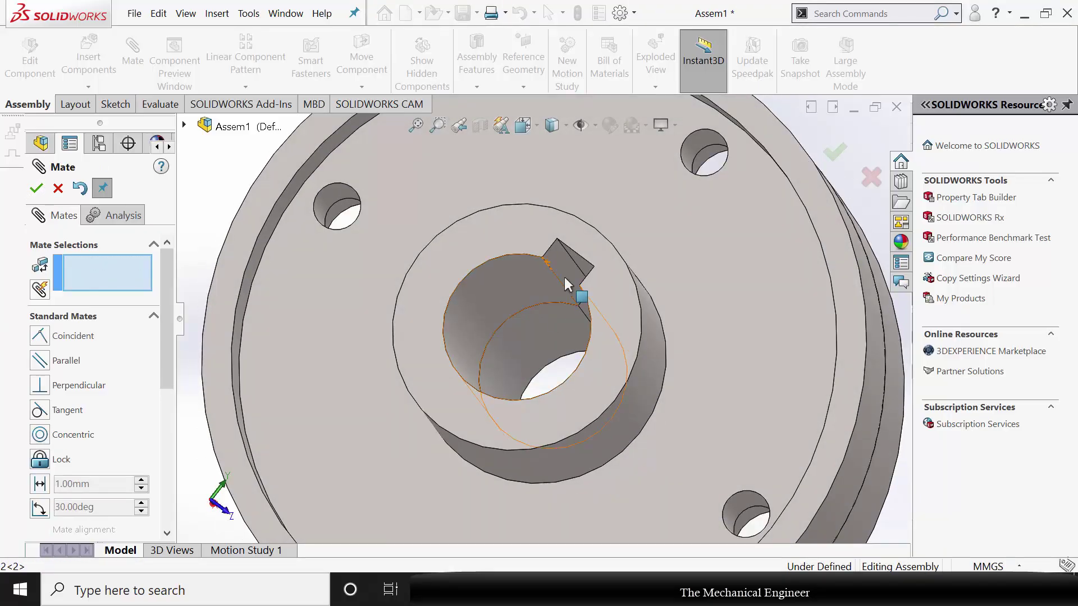
left_click(564, 275)
middle_click_drag(583, 351, 589, 336)
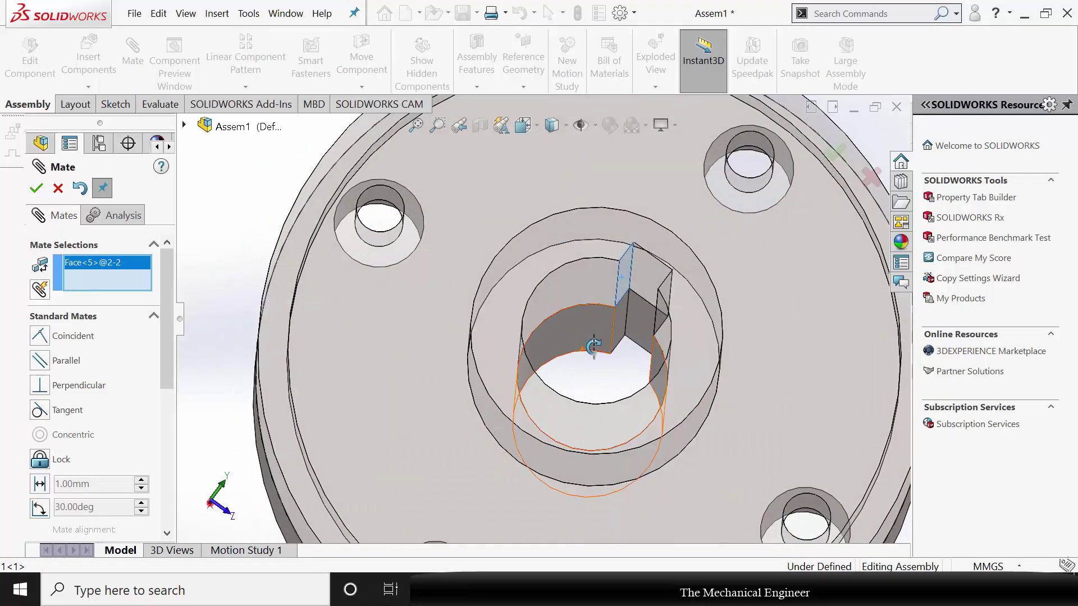
left_click(621, 329)
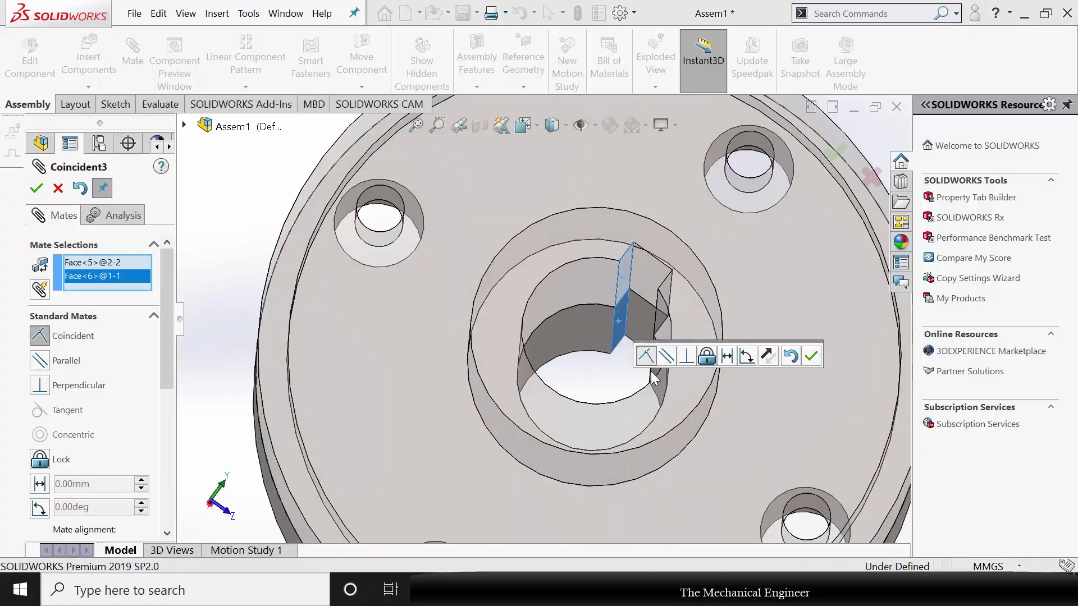
left_click(36, 193)
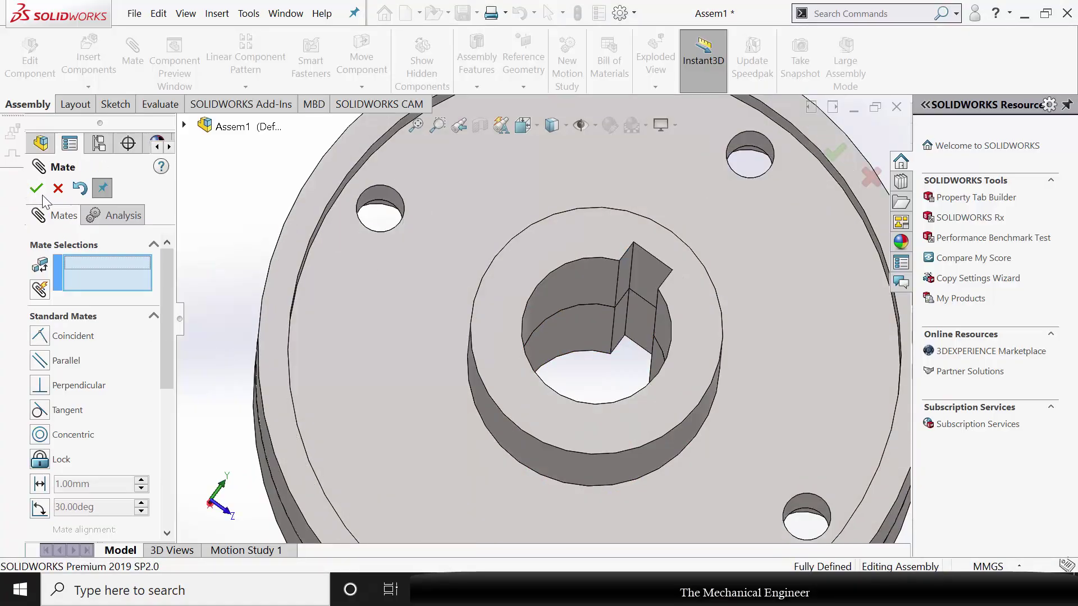
left_click(38, 192)
Insert shaft part 3 from the coupling folder and place it near the hub of flange 2
scroll(705, 436, "up", 3)
middle_click_drag(593, 343, 525, 320)
scroll(488, 272, "up", 2)
scroll(489, 272, "up", 1)
left_click(90, 59)
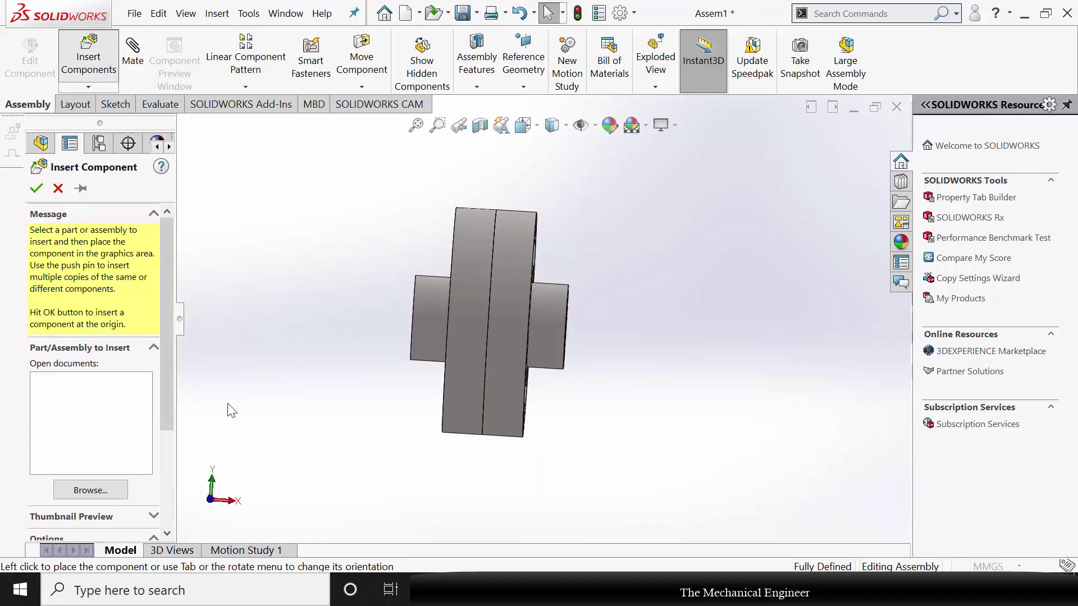
left_click(190, 177)
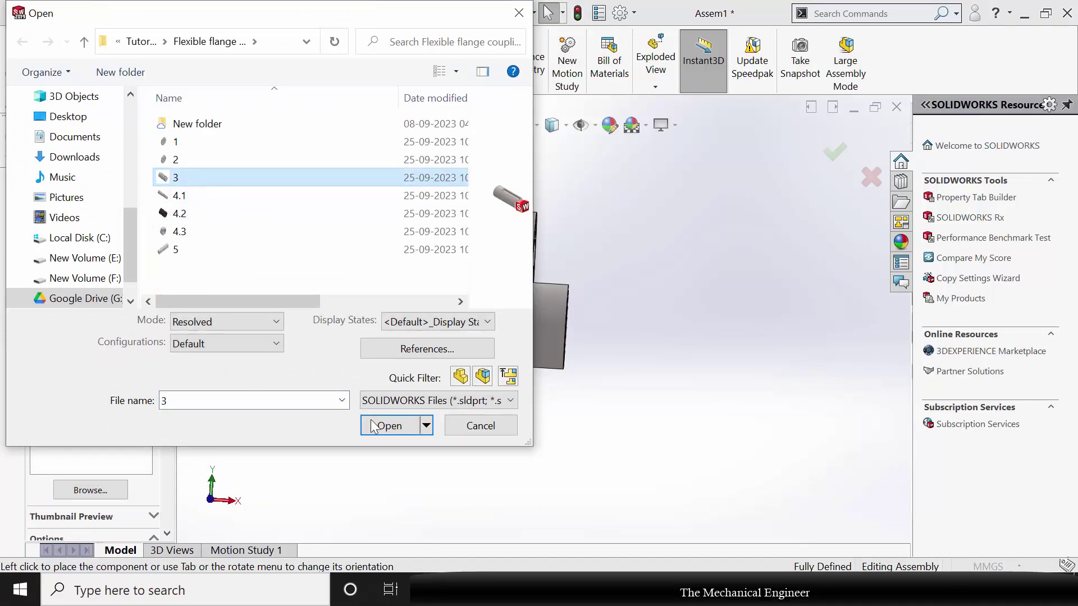
left_click(390, 426)
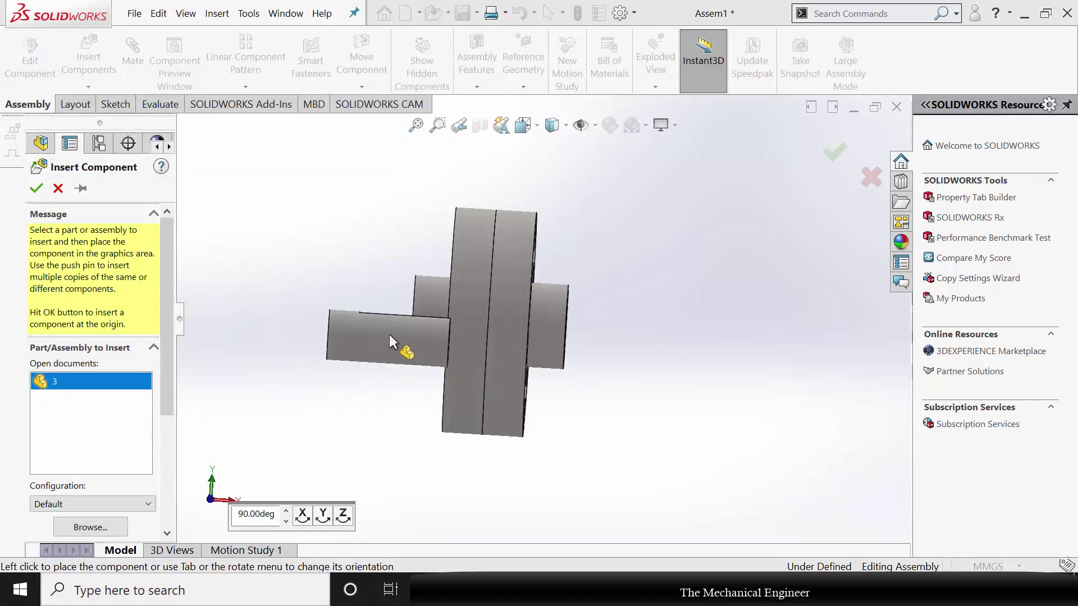
left_click(422, 389)
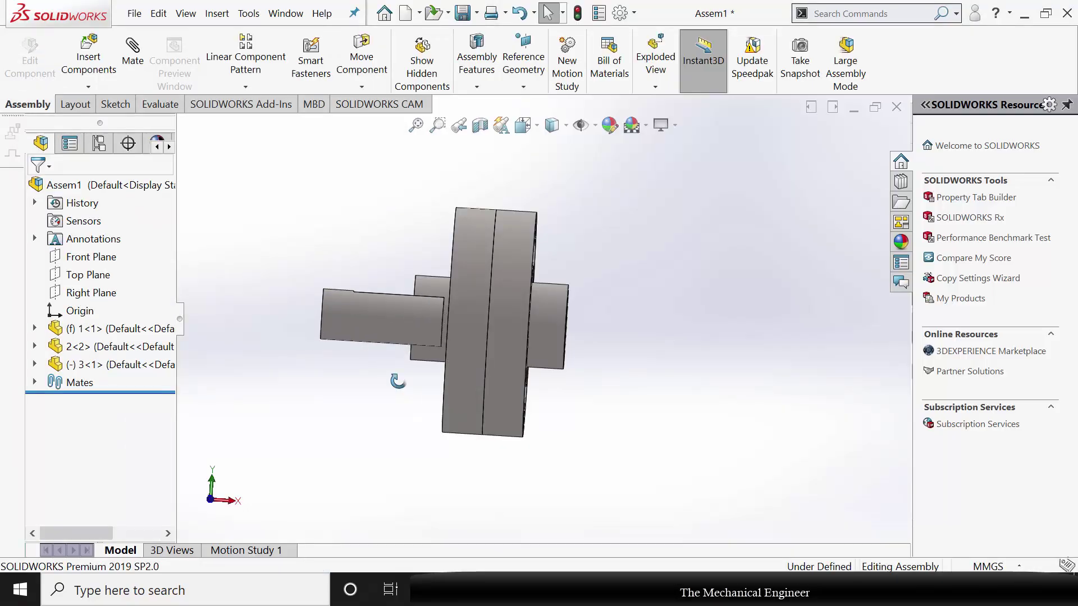
Add a concentric mate between the bore of flange 2 and the shaft's cylindrical face
key("ctrl+7")
left_click(135, 62)
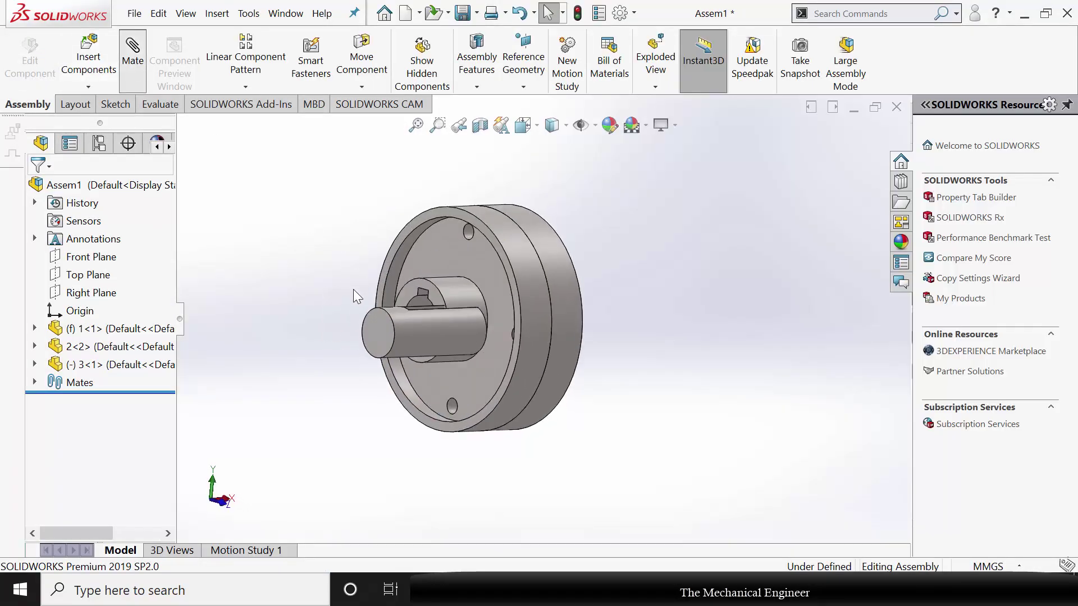
left_click(416, 335)
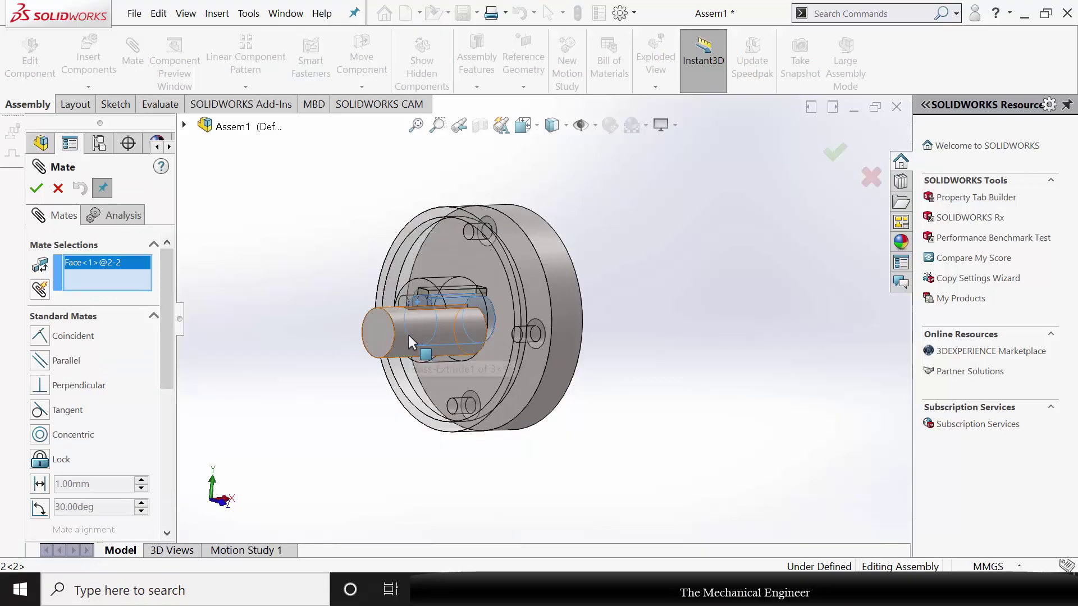
left_click(409, 335)
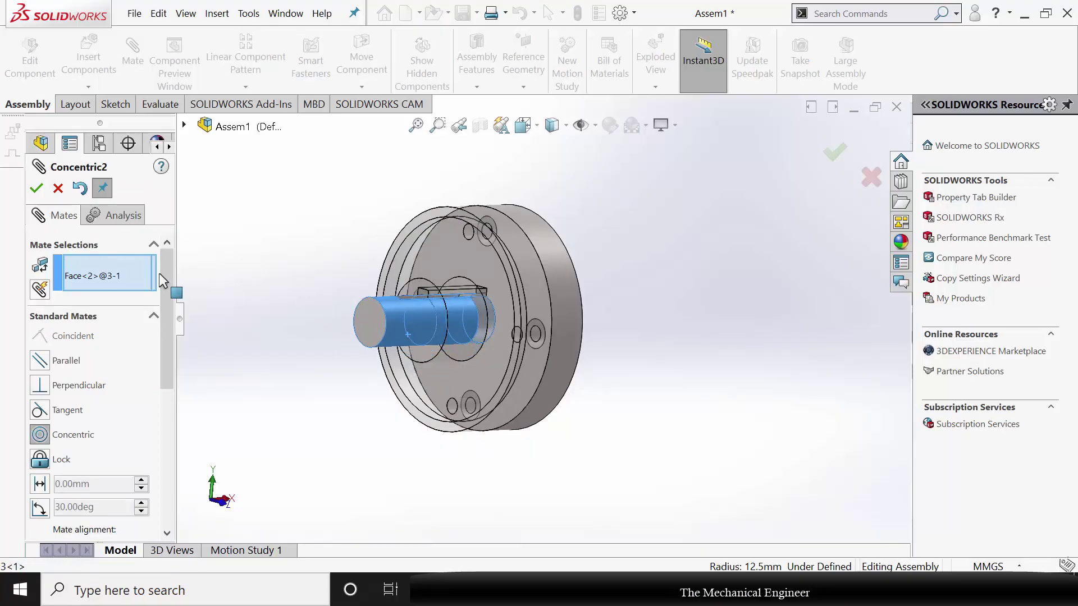
left_click(36, 190)
Mate the keyway side face of flange 2 coincident with the matching side face of the shaft's keyway
scroll(416, 272, "down", 5)
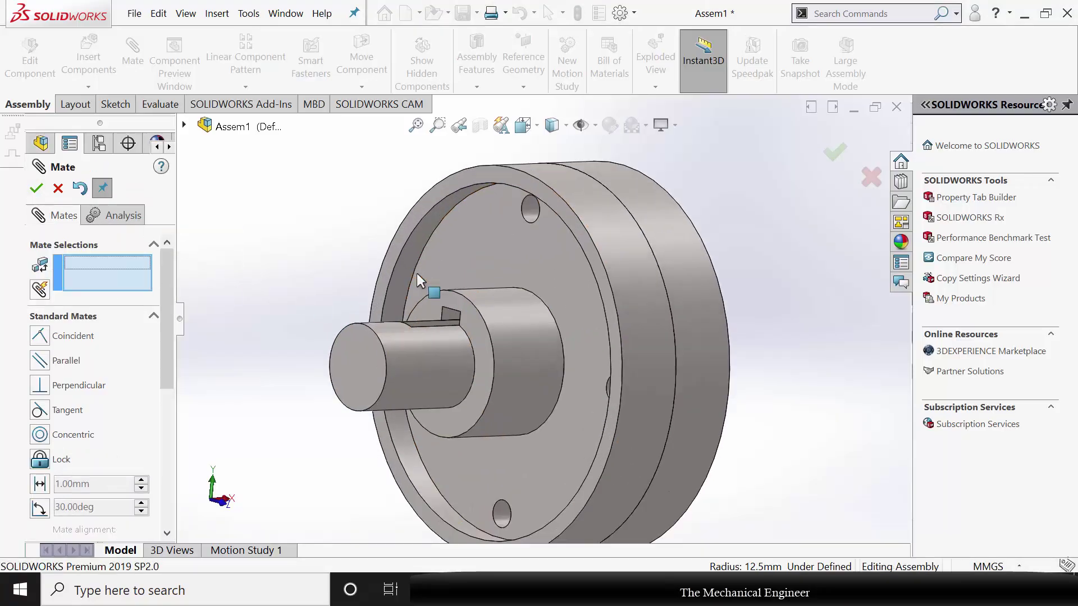
left_click(465, 326)
scroll(440, 330, "down", 3)
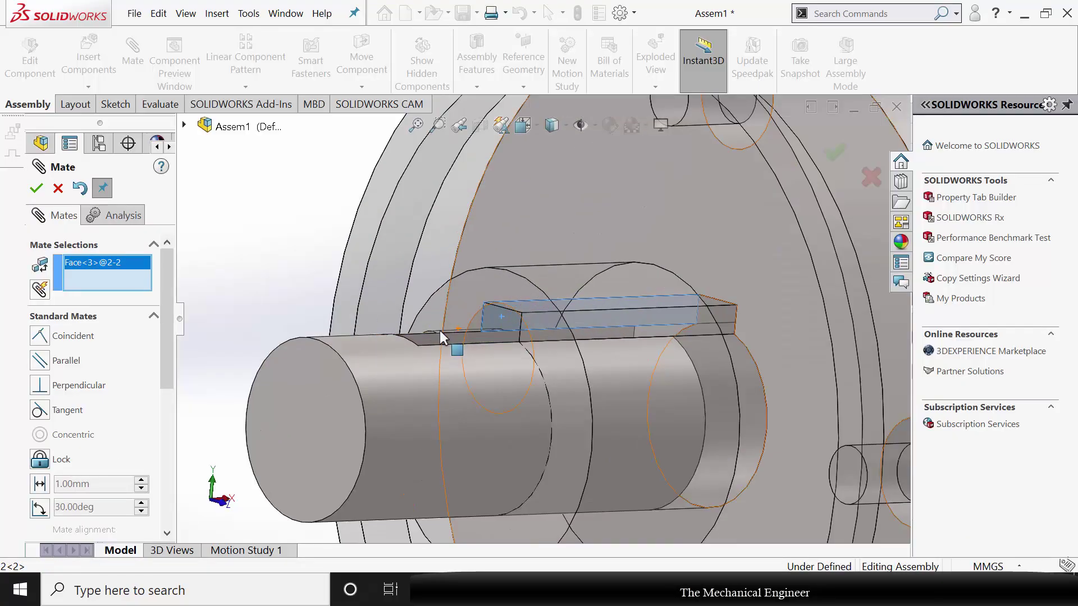
middle_click_drag(448, 327, 451, 339)
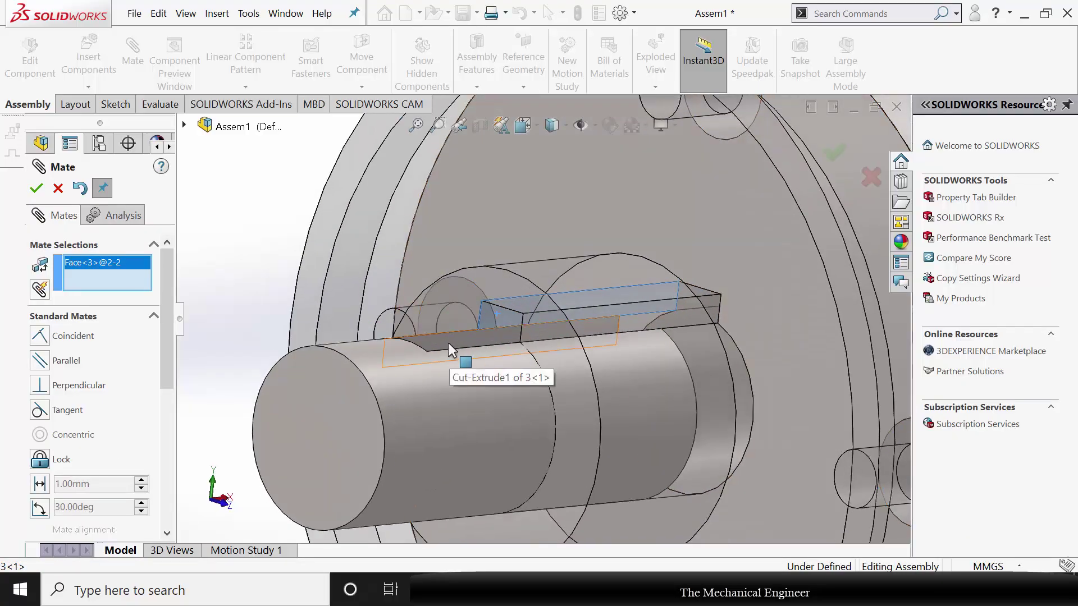
left_click(448, 342)
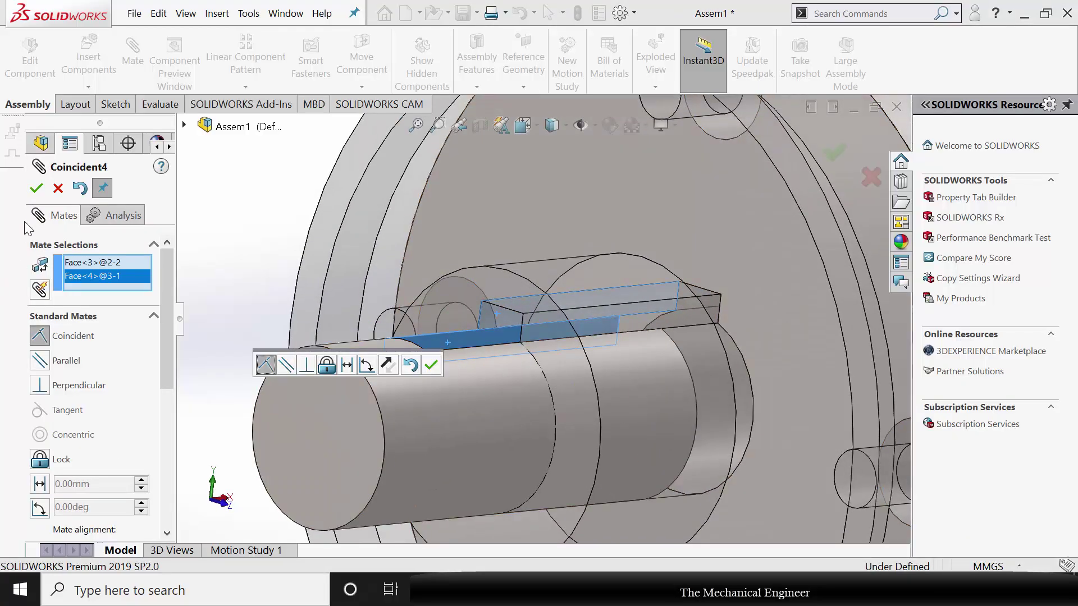
left_click(36, 190)
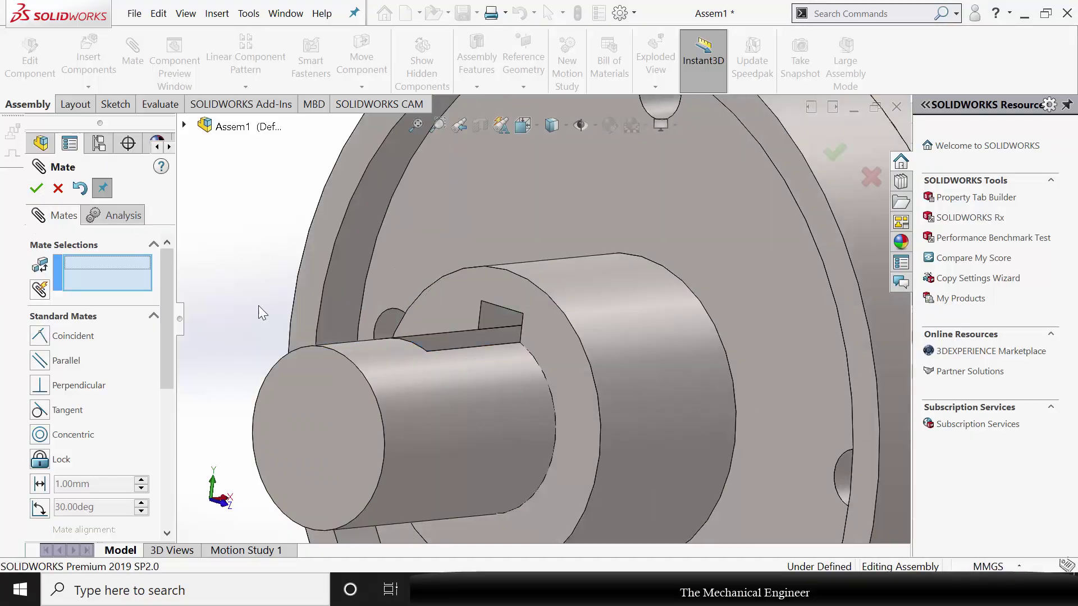
left_click(57, 188)
Hide flange 1 to expose the joining face of flange 2 and the shaft's inner end
scroll(517, 339, "up", 5)
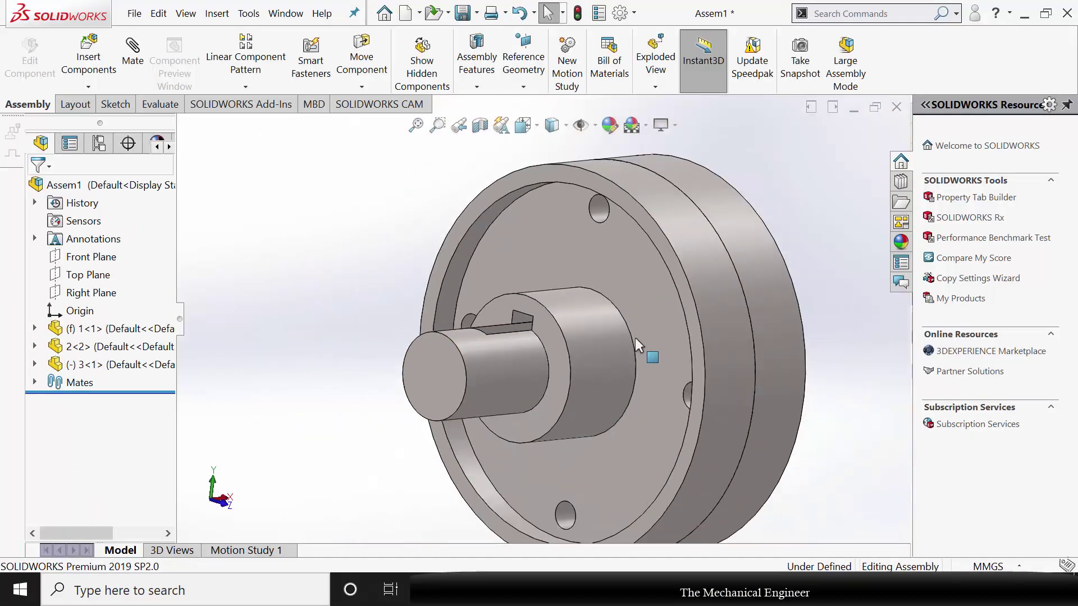
left_click(752, 255)
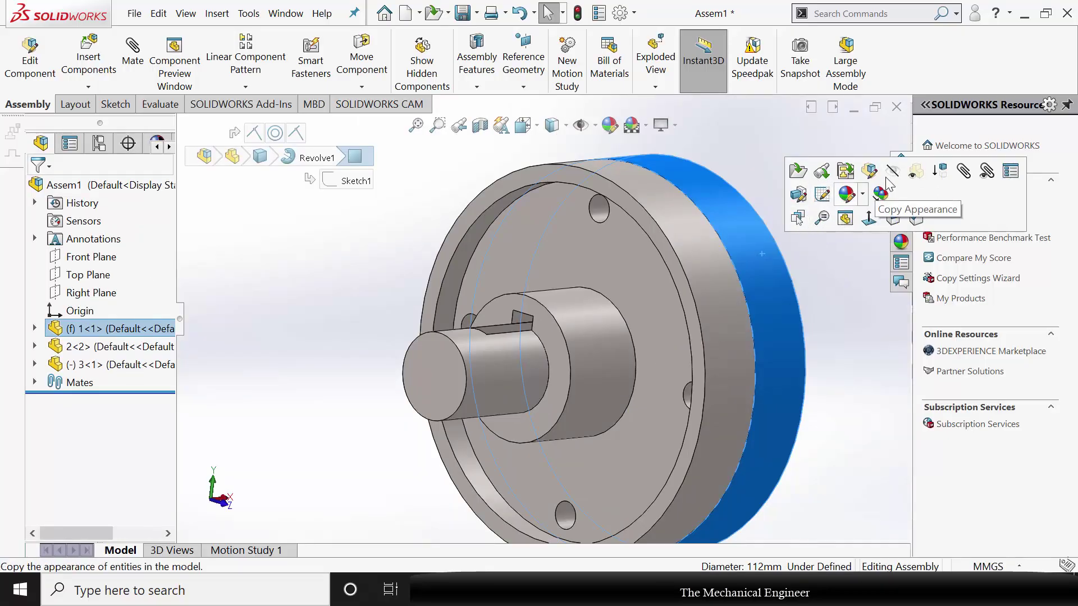
left_click(880, 194)
middle_click_drag(703, 358, 649, 364)
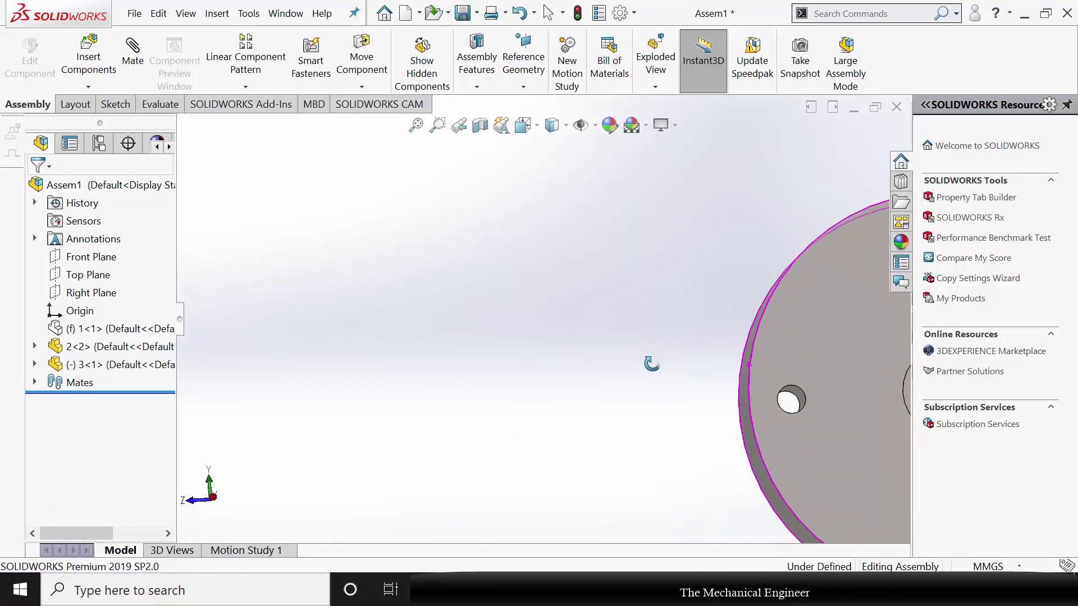
scroll(674, 370, "up", 3)
scroll(733, 386, "down", 2)
Make the shaft's inner end face flush with the joining face of flange 2 using a coincident mate
left_click(140, 63)
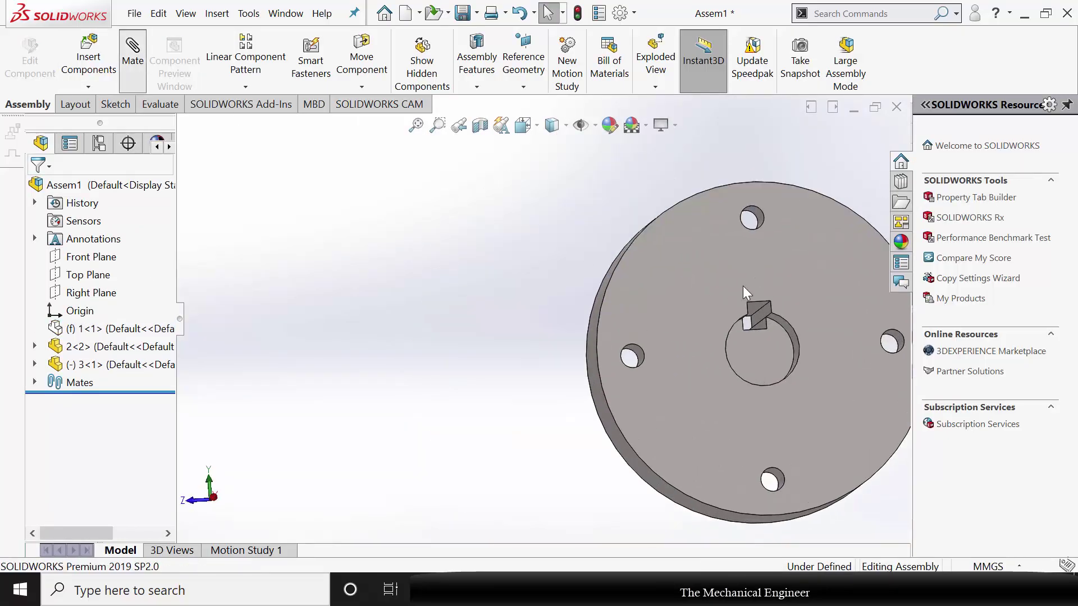
left_click(756, 351)
left_click(758, 354)
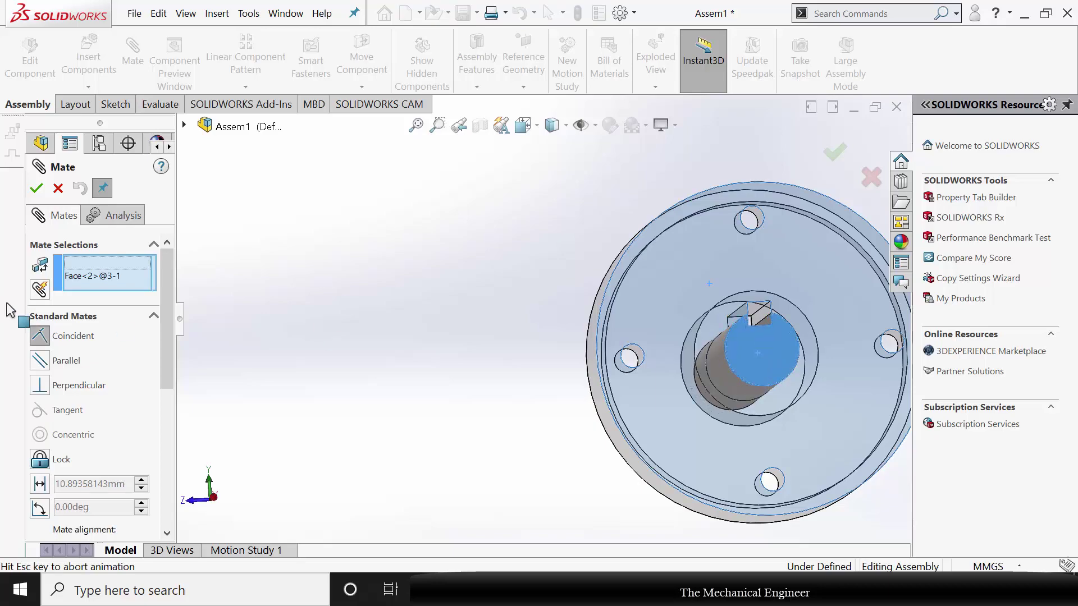
left_click(36, 189)
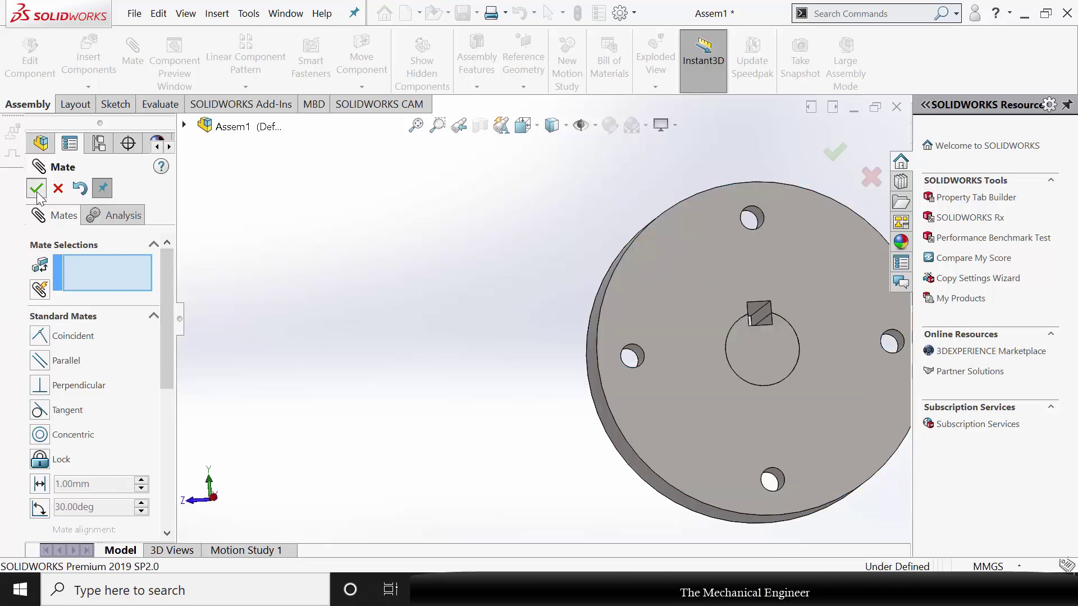
left_click(37, 193)
Insert key part 5, rotate it 90° about Y, and place it beside flange 2
middle_click_drag(326, 318, 803, 376)
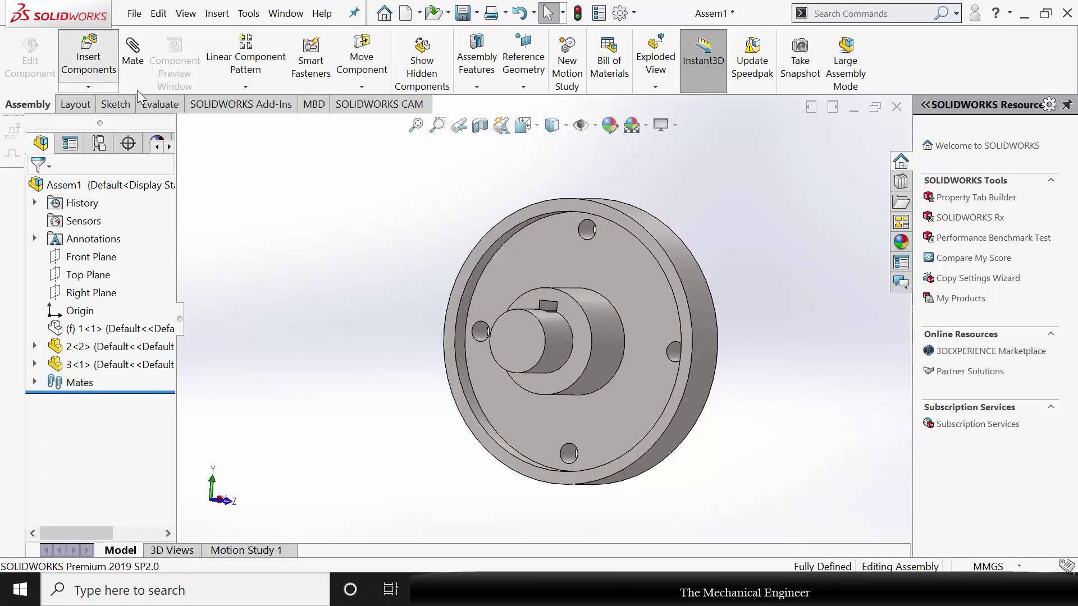
left_click(89, 62)
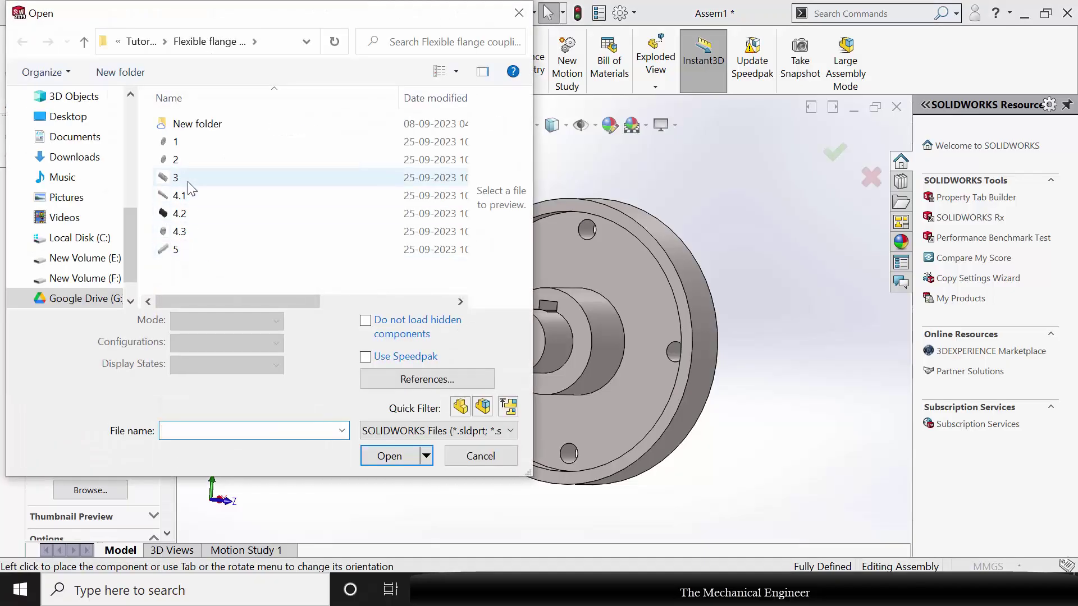
left_click(212, 251)
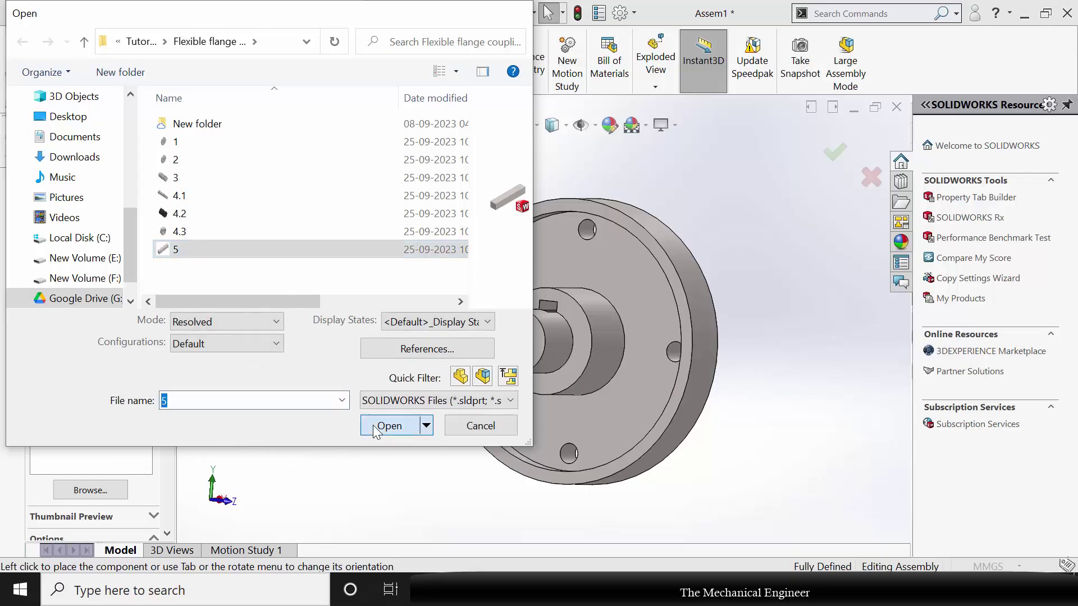
left_click(382, 454)
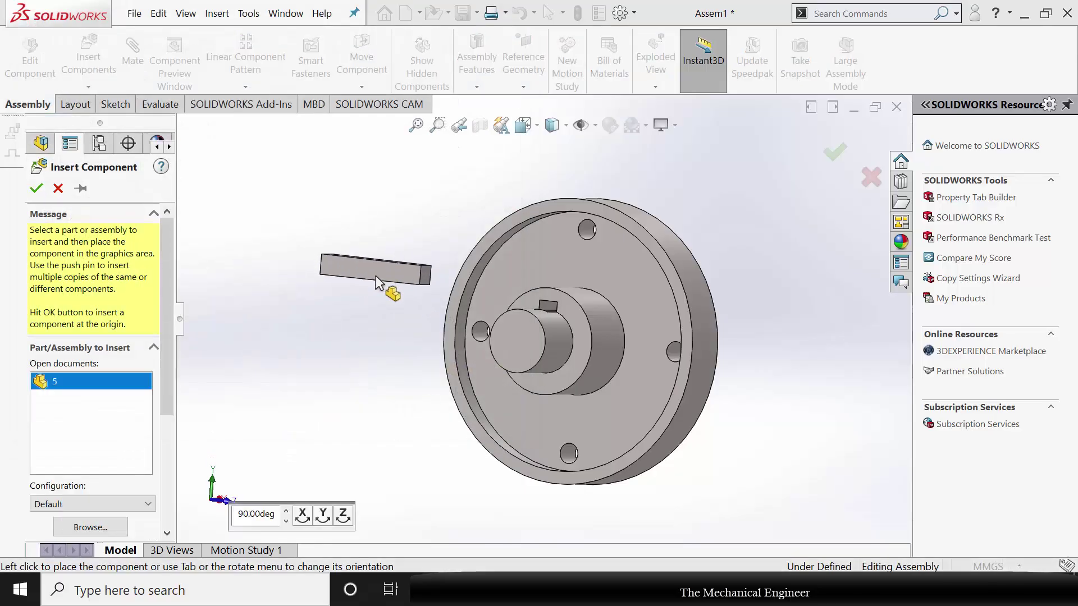
left_click(323, 518)
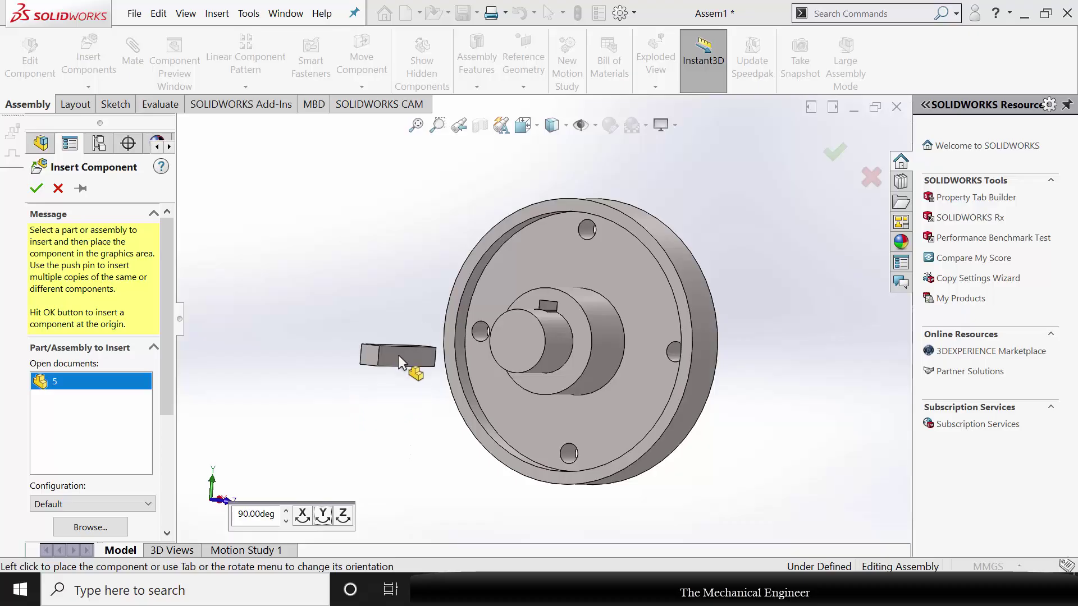
left_click(399, 354)
Mate the key's bottom face coincident with the floor of the shaft's keyway
middle_click_drag(507, 410, 443, 306)
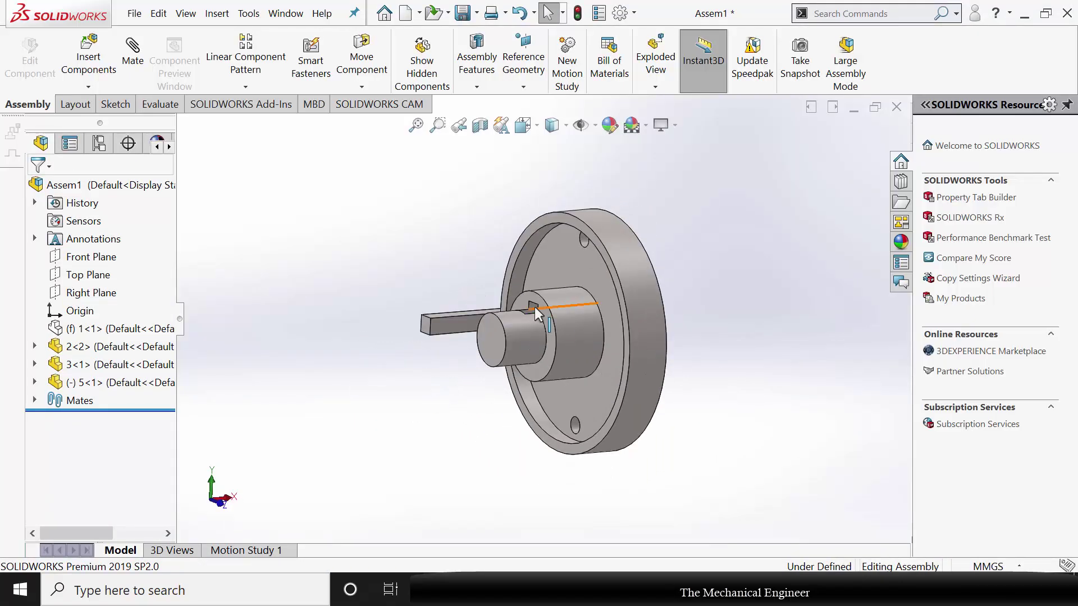
scroll(456, 318, "down", 4)
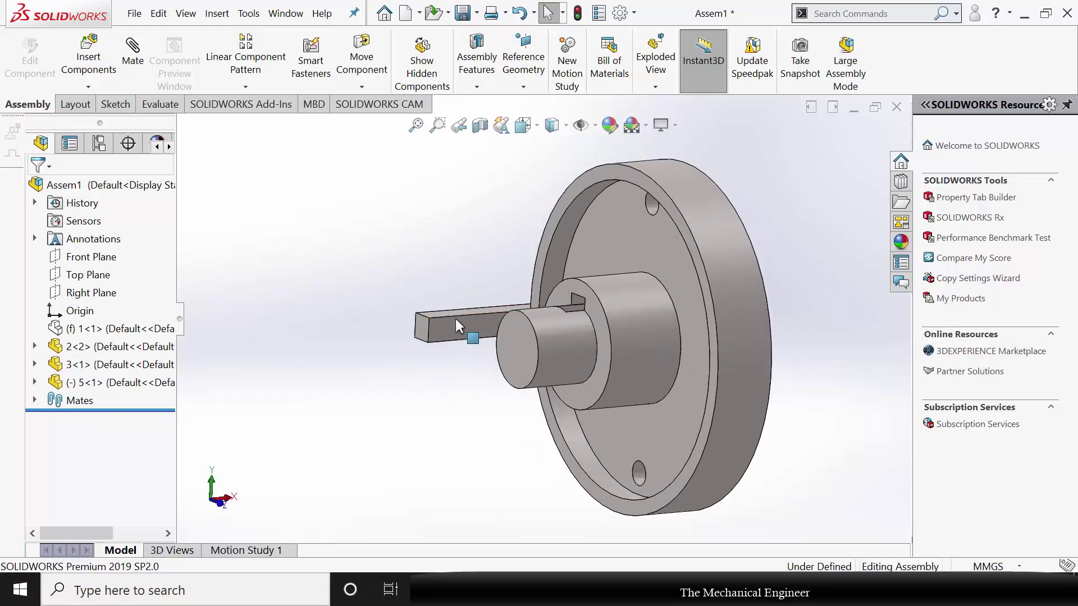
middle_click_drag(480, 380, 655, 397)
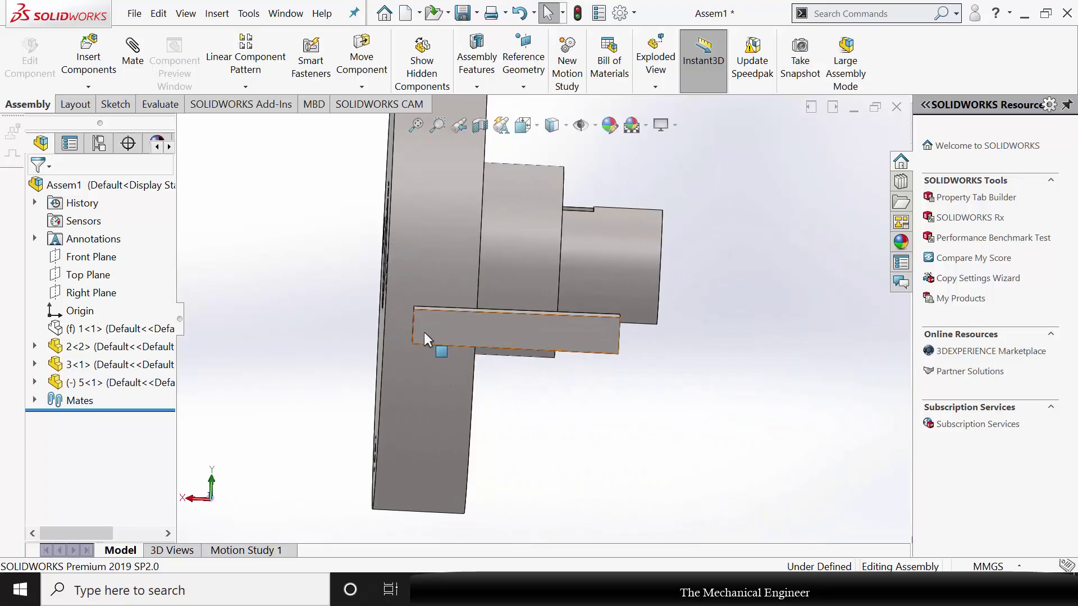
scroll(618, 406, "up", 1)
middle_click_drag(655, 368, 724, 329)
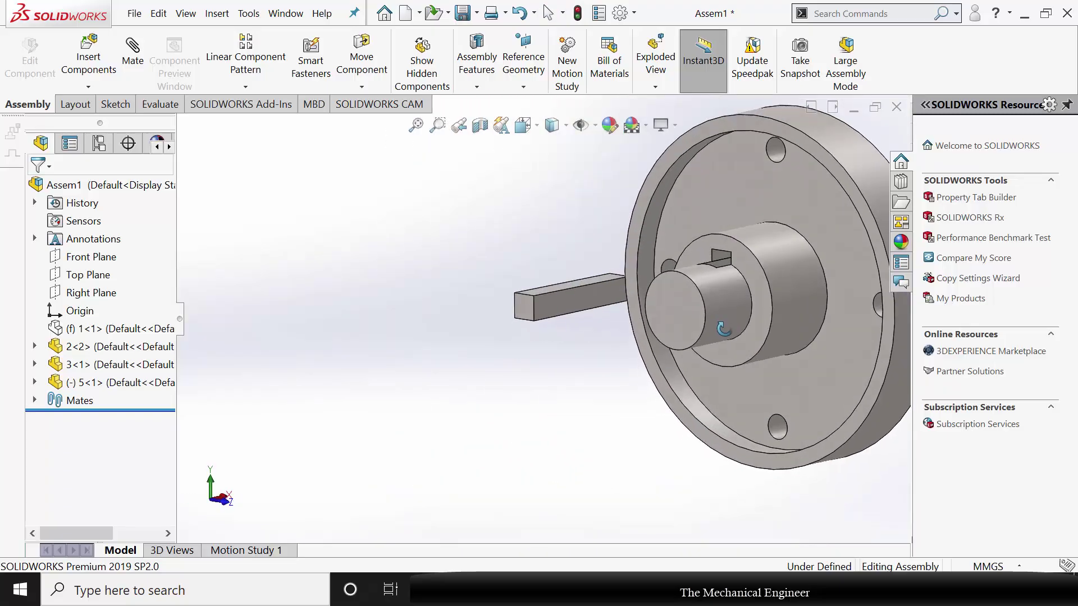
left_click(134, 59)
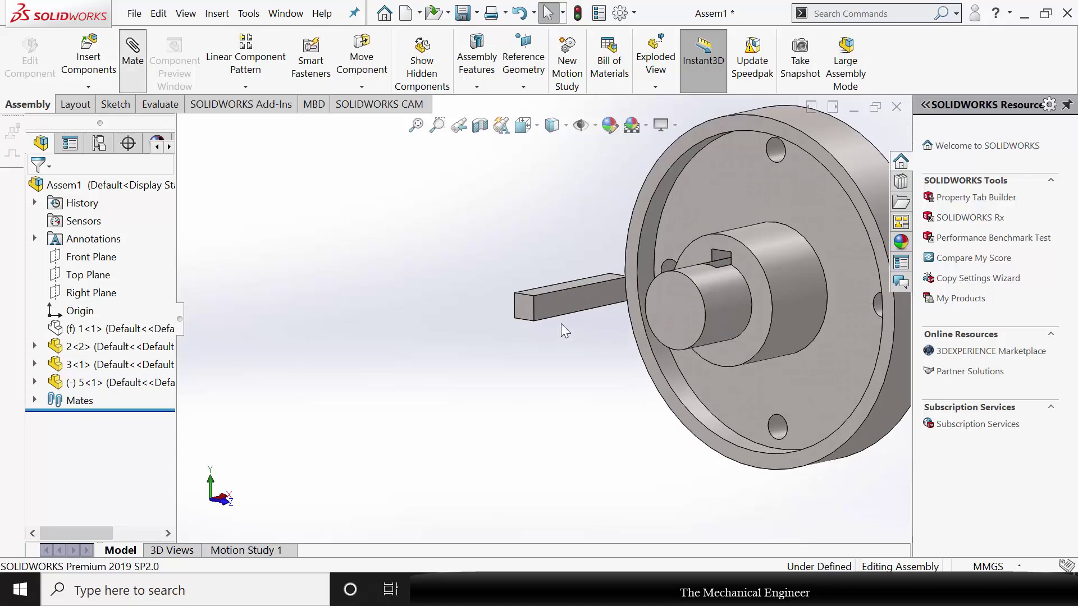
scroll(581, 304, "down", 3)
middle_click_drag(599, 384, 678, 355)
left_click(549, 339)
scroll(619, 290, "up", 3)
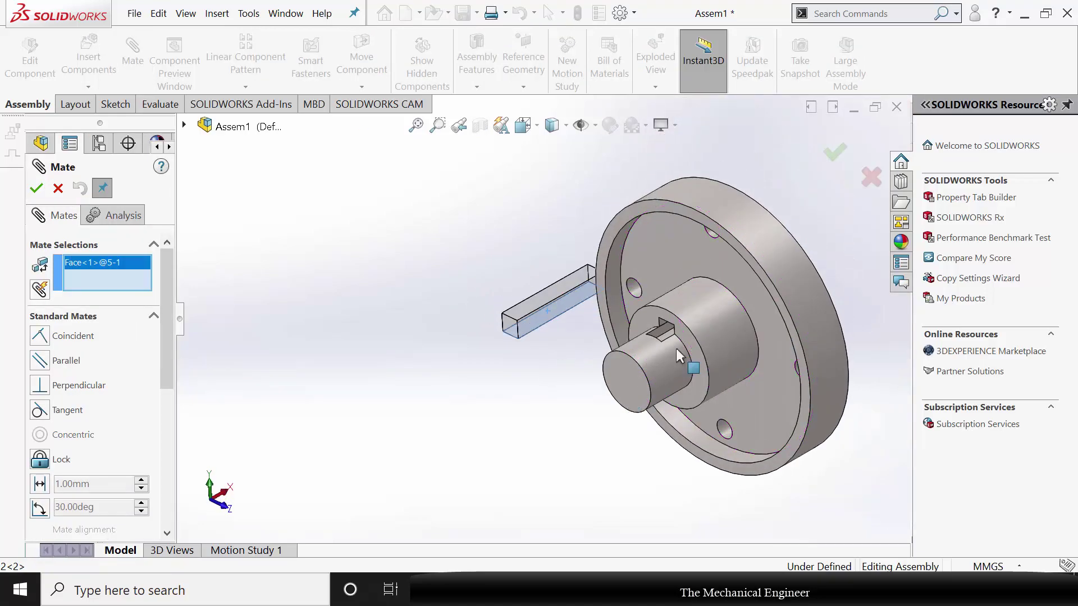
scroll(678, 355, "down", 3)
left_click(588, 368)
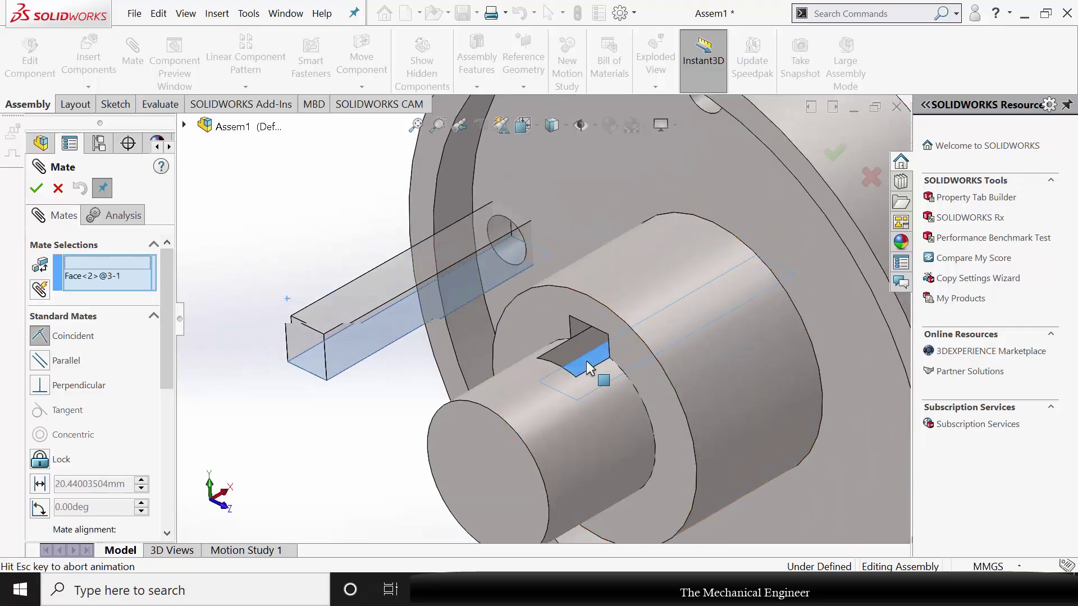
left_click(35, 189)
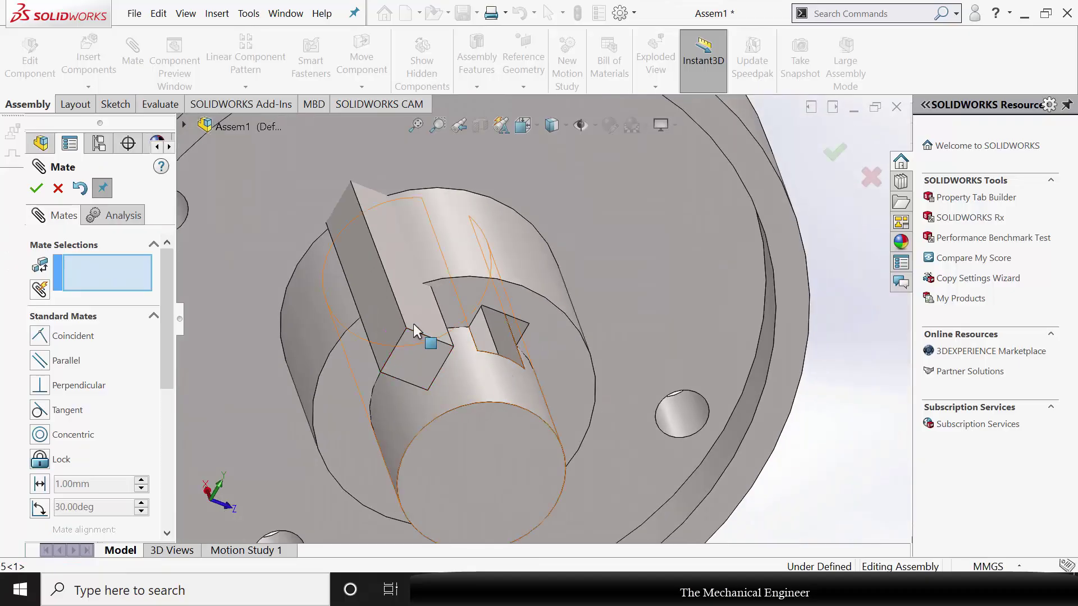
Mate the key's side face coincident with the side face of the shaft's keyway
left_click(383, 304)
middle_click_drag(503, 375, 506, 349)
left_click(518, 341)
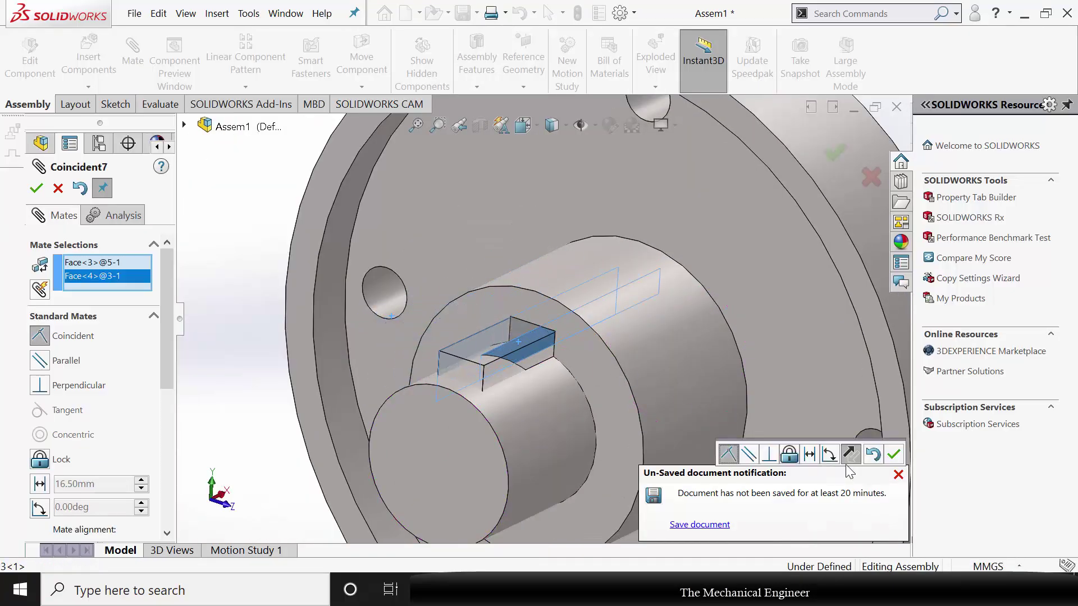
left_click(899, 474)
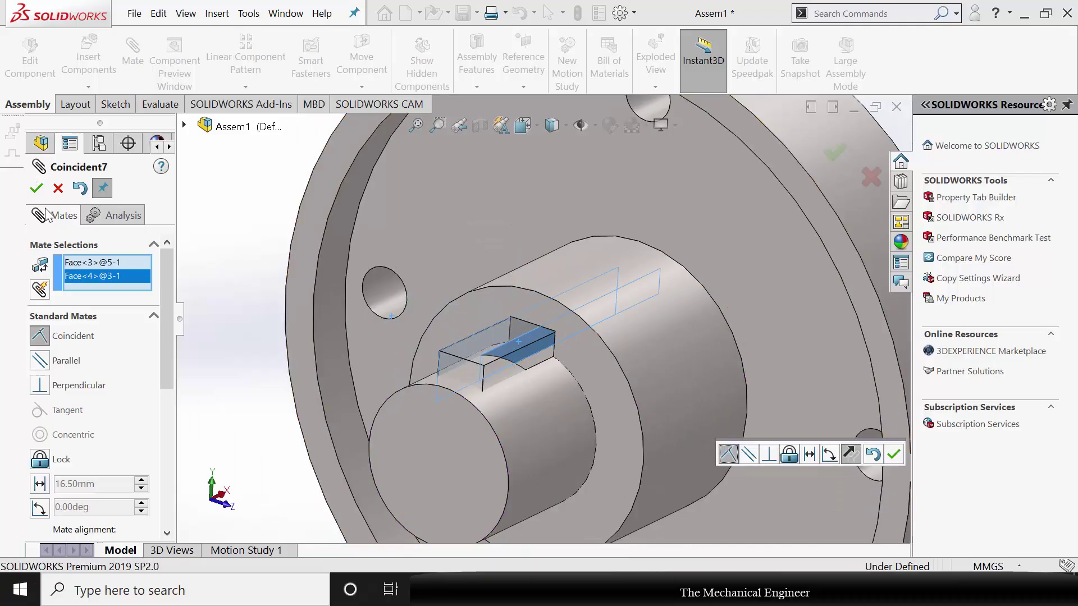
left_click(36, 189)
Make the key's inner end face flush with the joining face of flange 2 using a coincident mate
middle_click_drag(651, 363, 587, 419)
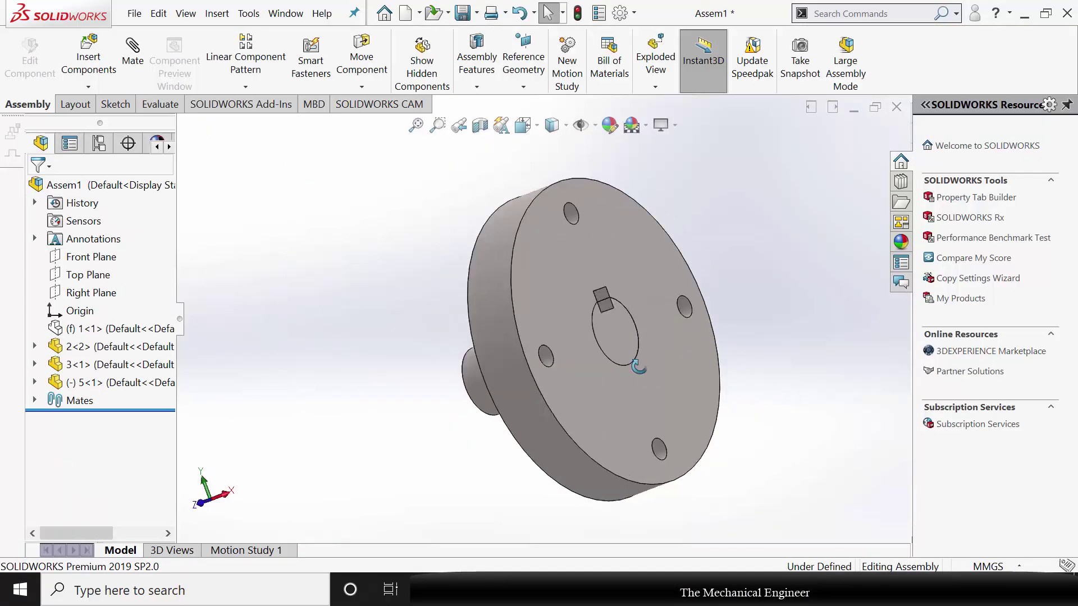
left_click(132, 48)
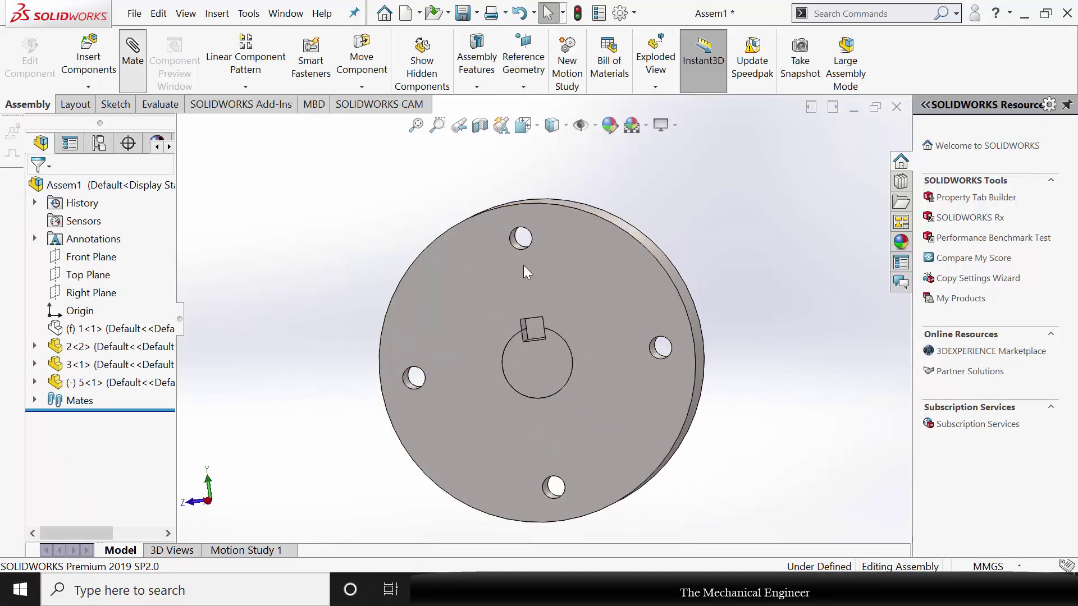
scroll(533, 326, "down", 5)
left_click(531, 398)
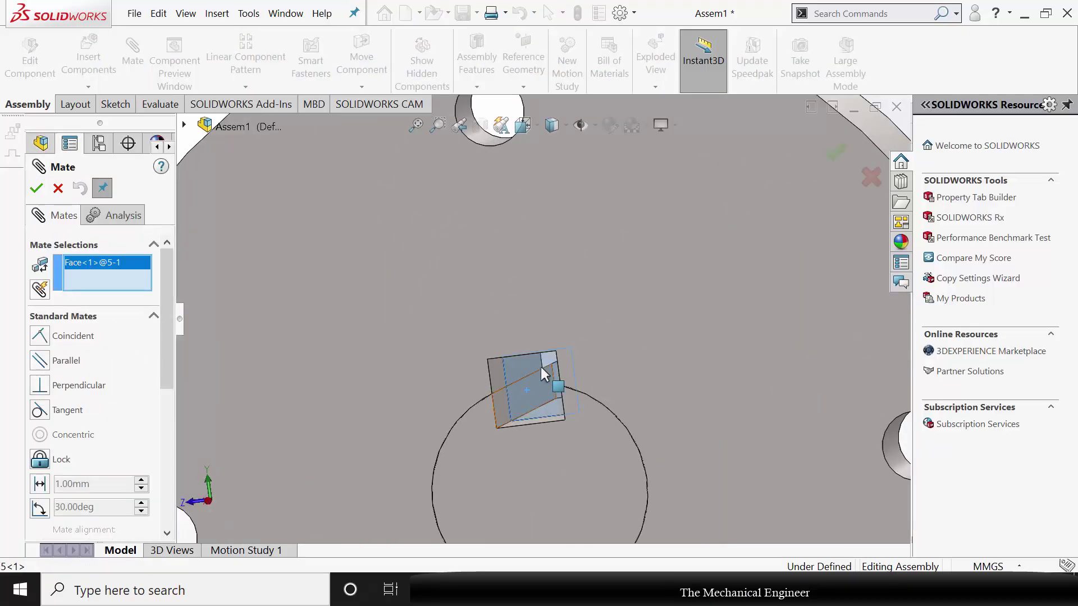
left_click(547, 312)
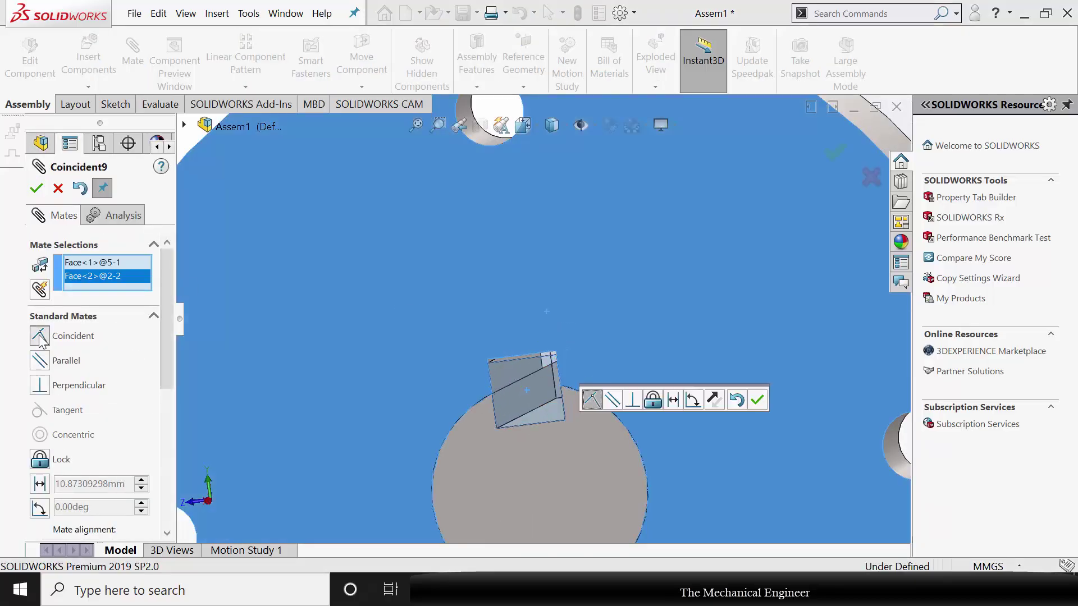
left_click(36, 190)
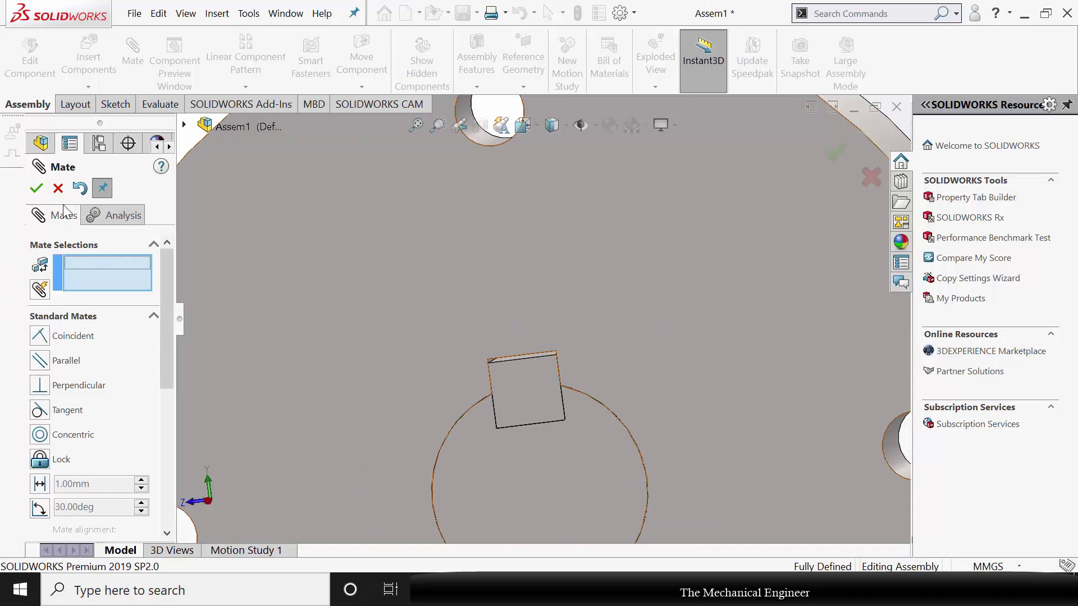
left_click(58, 189)
Mirror the shaft and the key about the joining face of flange 2 with Mirror Components
scroll(538, 301, "up", 6)
middle_click_drag(538, 303, 306, 225)
left_click(246, 88)
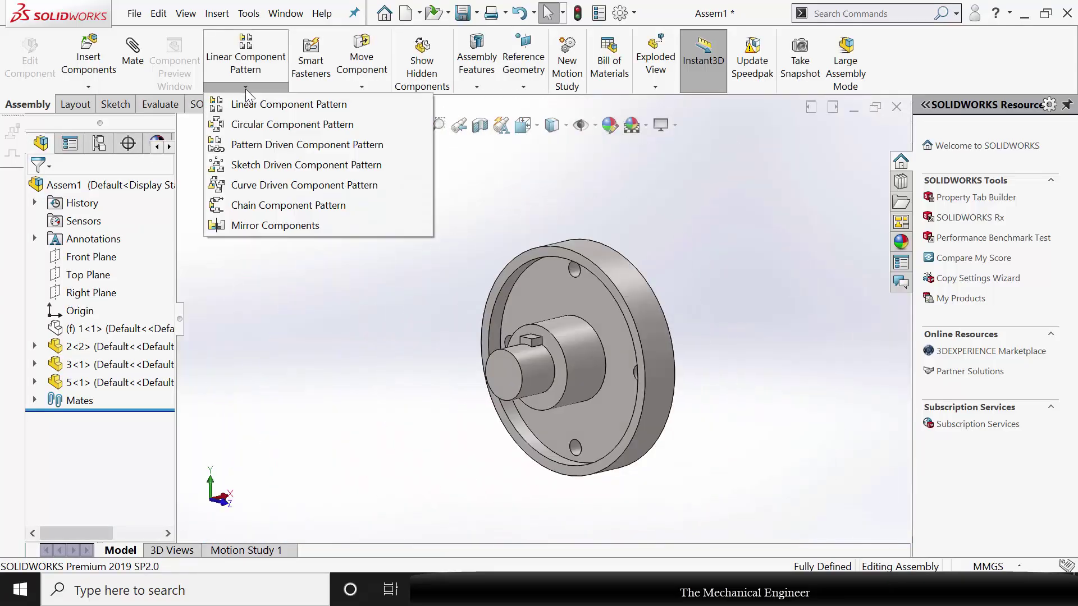
left_click(293, 228)
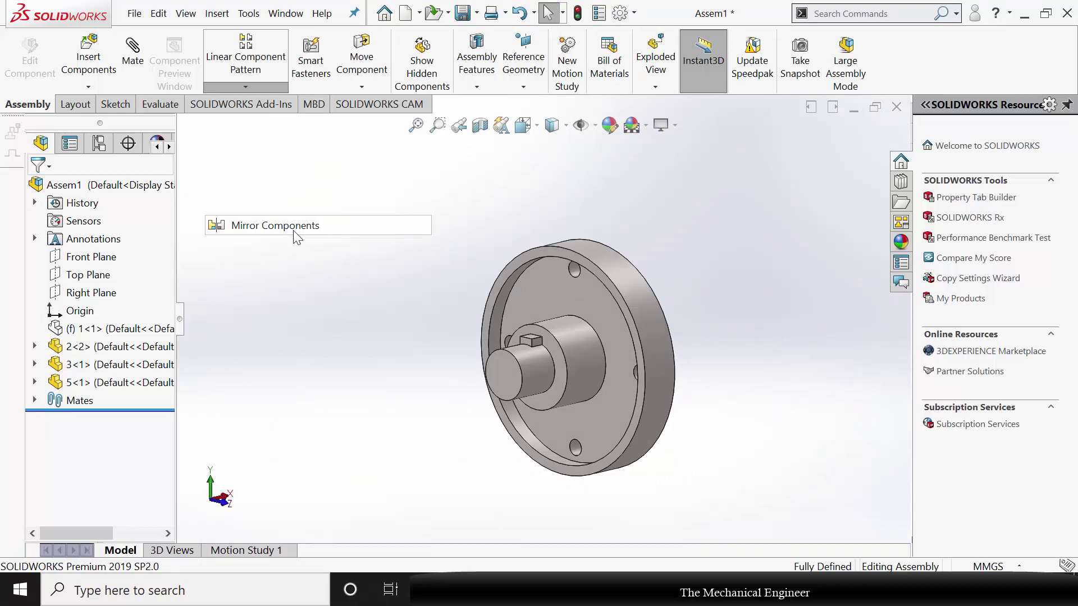
middle_click_drag(449, 337, 433, 337)
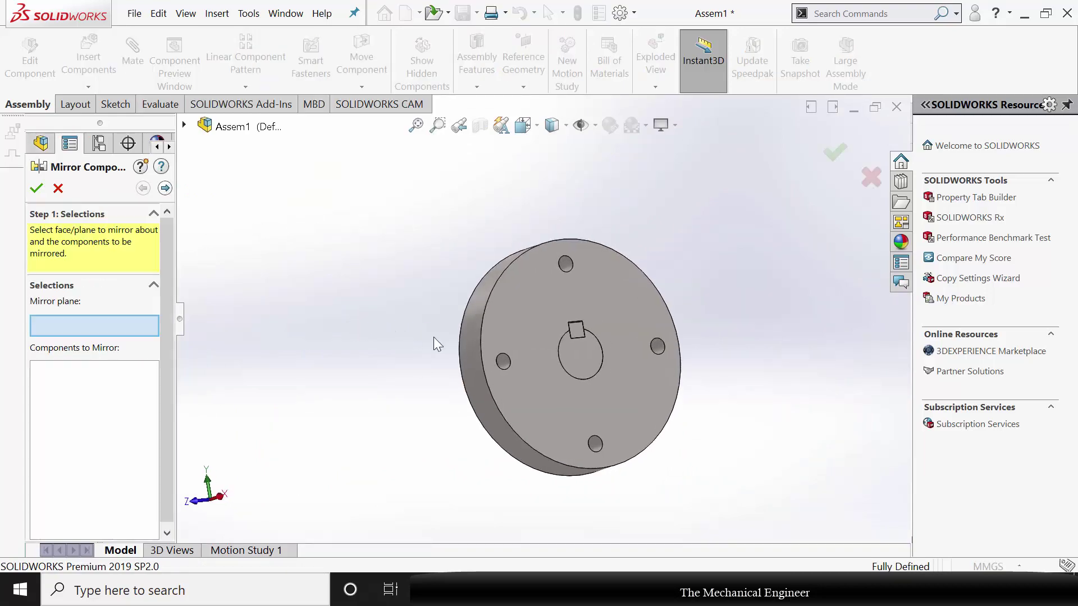
left_click(558, 298)
middle_click_drag(354, 275, 461, 316)
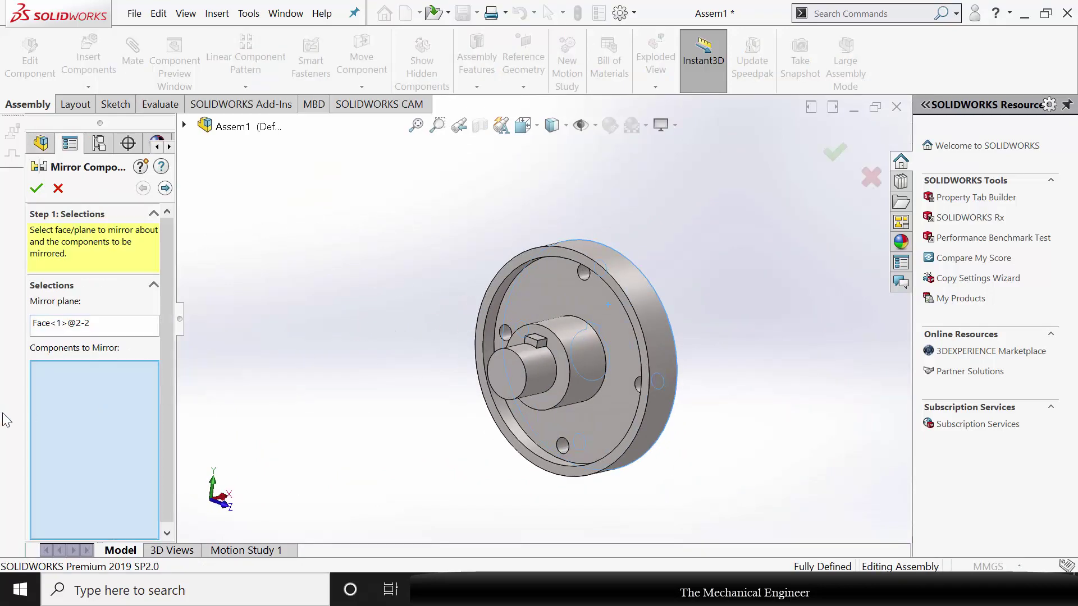
scroll(548, 365, "down", 3)
left_click(493, 360)
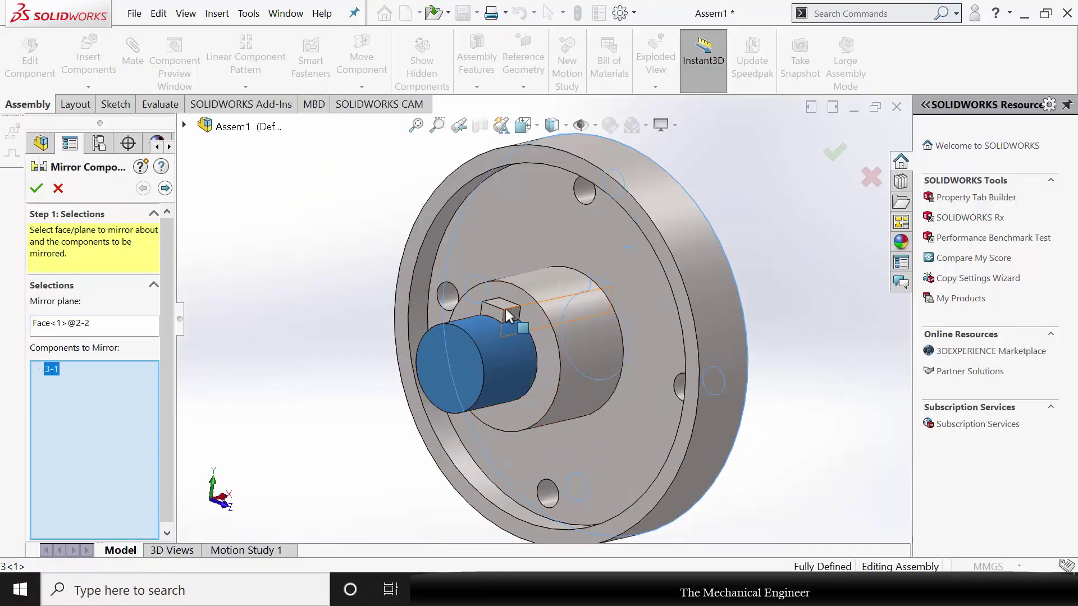
left_click(507, 315)
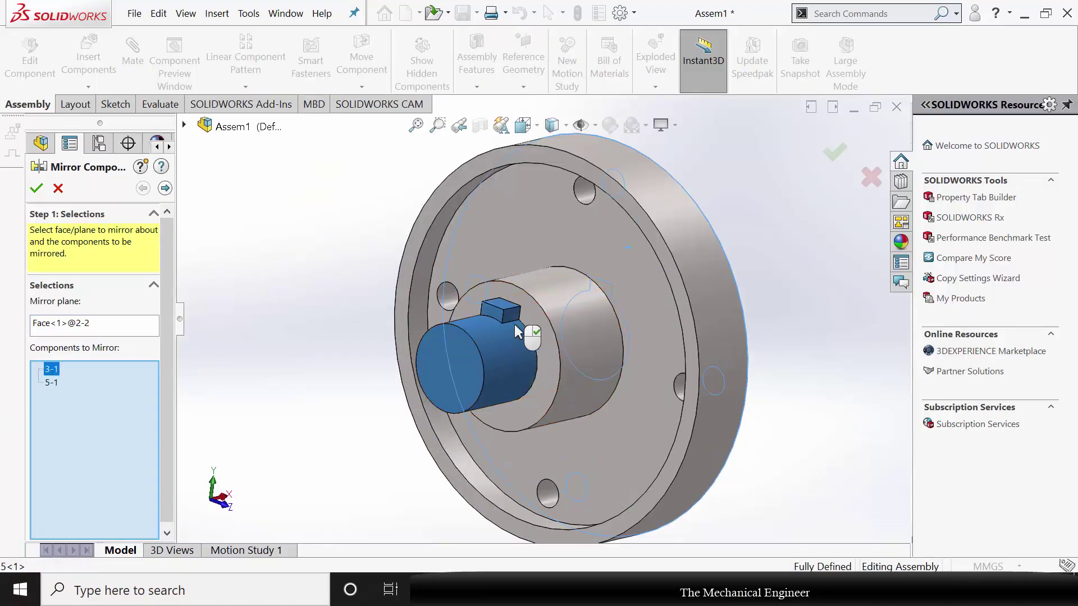
left_click(37, 189)
scroll(560, 347, "up", 2)
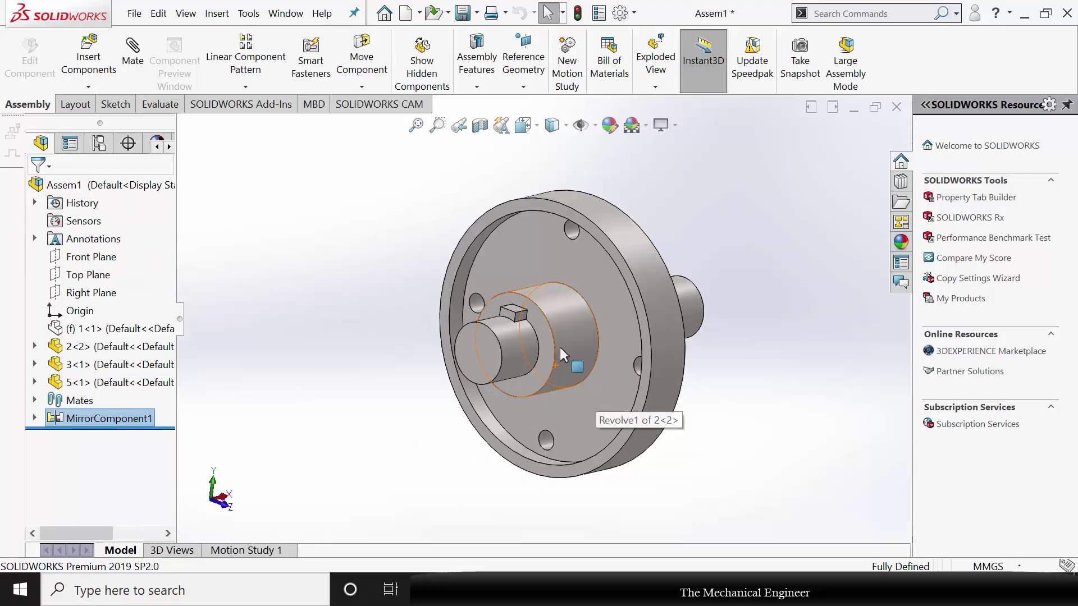
Show the hidden flange 1 in the assembly
left_click(90, 329)
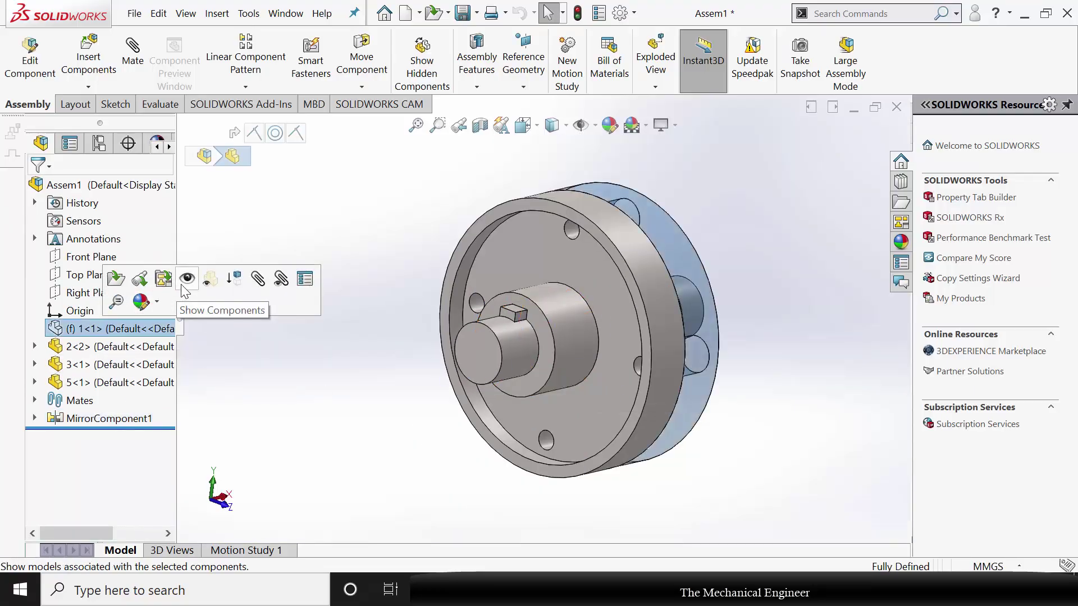
left_click(332, 327)
middle_click_drag(332, 326, 493, 365)
Insert the black bush part 4.2 and place it near the upper bolt hole of flange 1
left_click(111, 83)
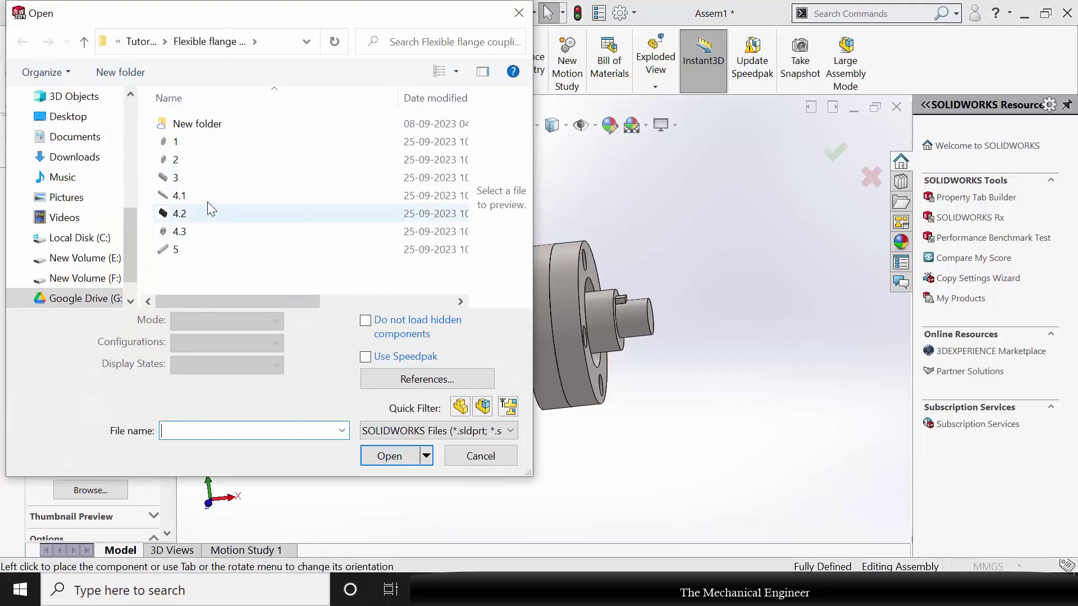
double_click(197, 214)
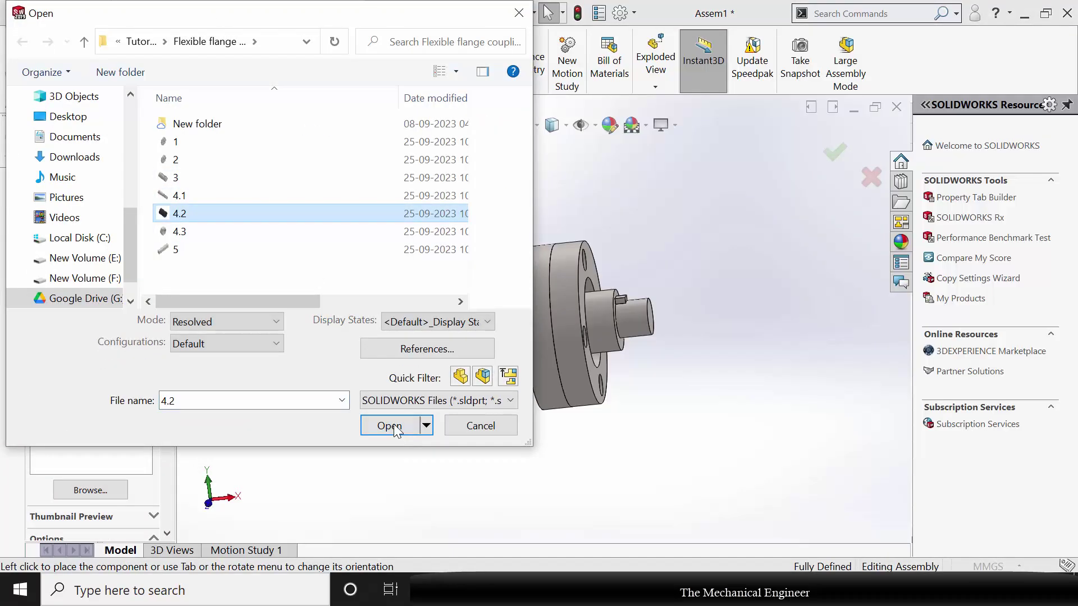
left_click(614, 265)
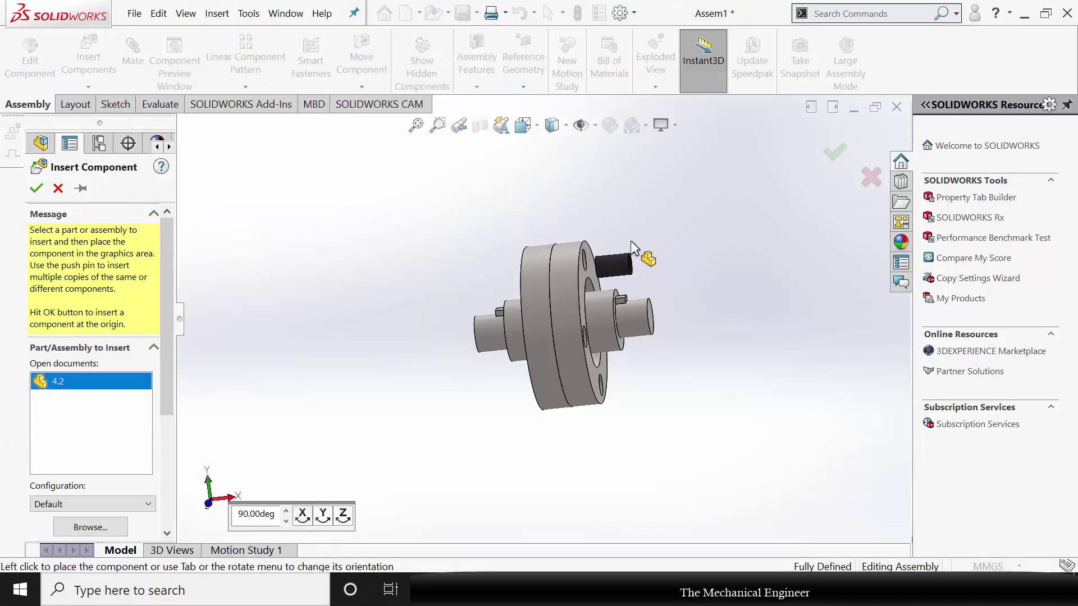
Make the outer cylindrical face of bush 4.2 concentric with the upper bolt hole of flange 1
middle_click_drag(676, 285, 622, 286)
scroll(620, 254, "down", 5)
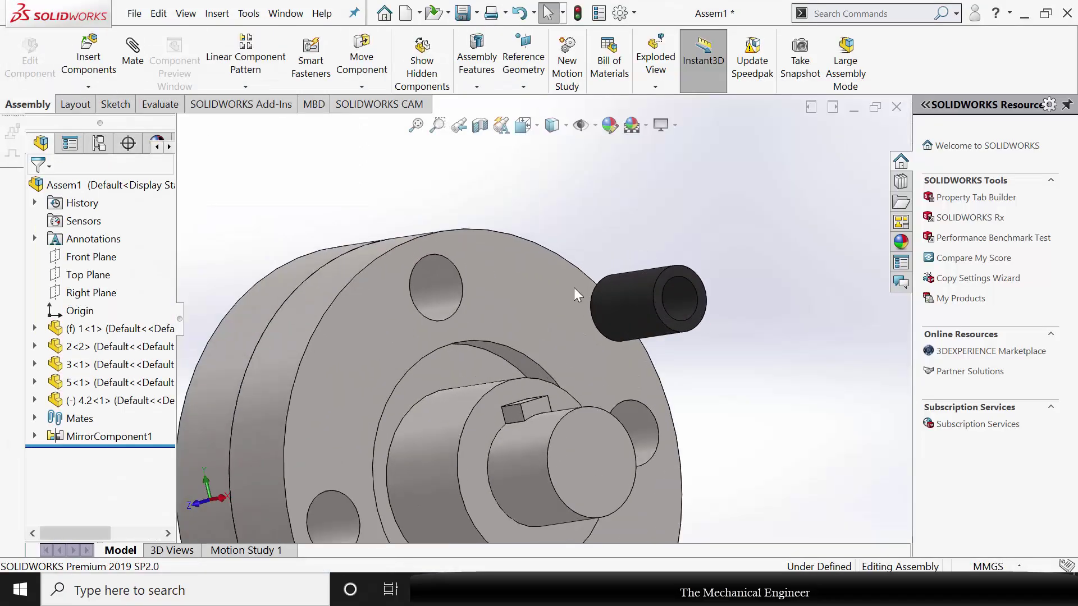
left_click(133, 55)
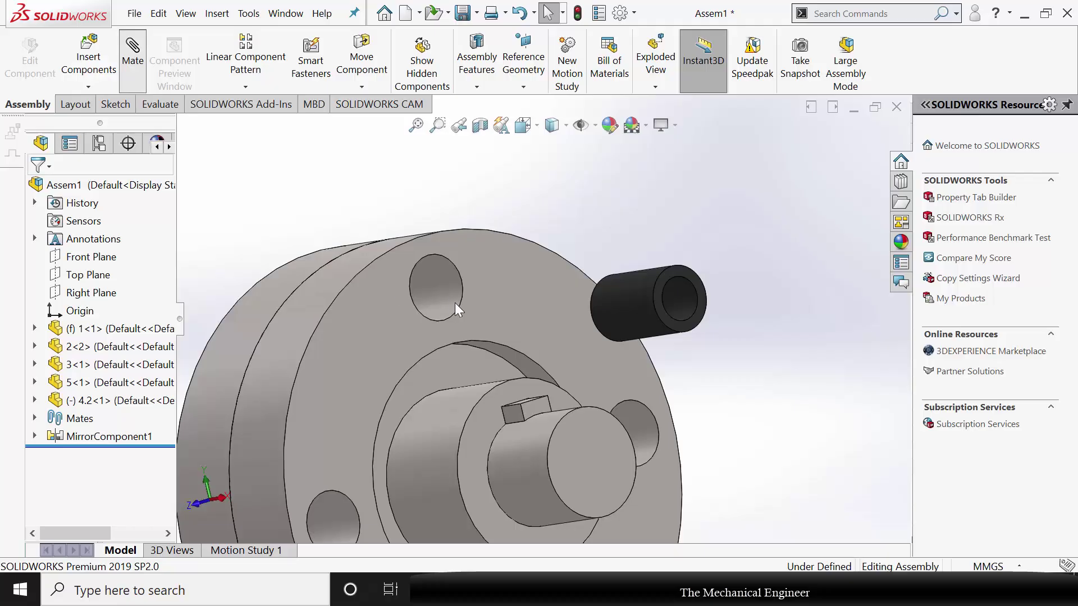
left_click(447, 290)
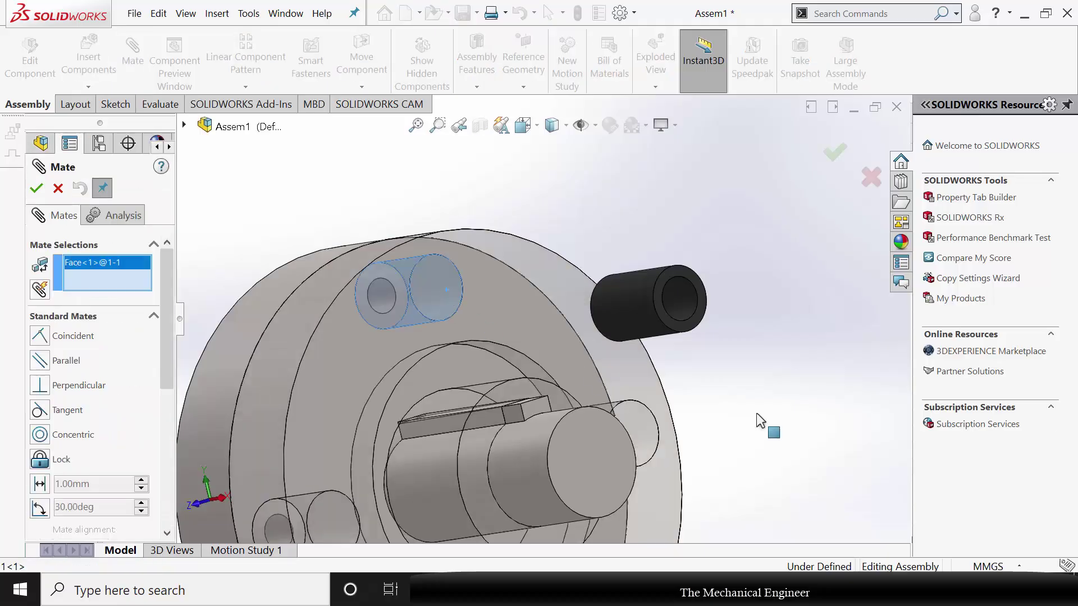
left_click(636, 311)
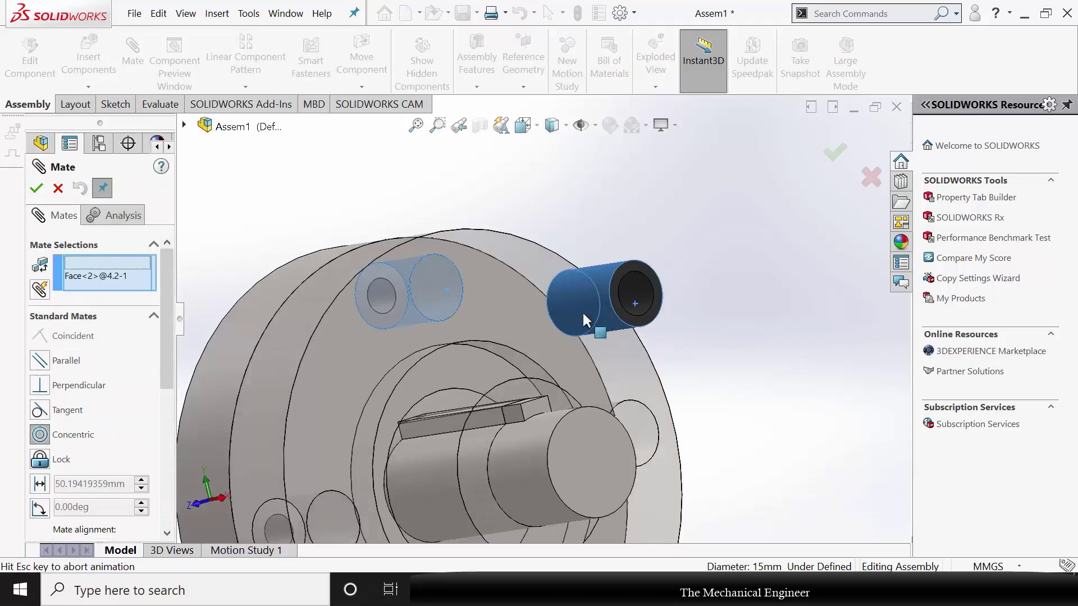
left_click(36, 188)
middle_click_drag(404, 348, 495, 312)
left_click(58, 188)
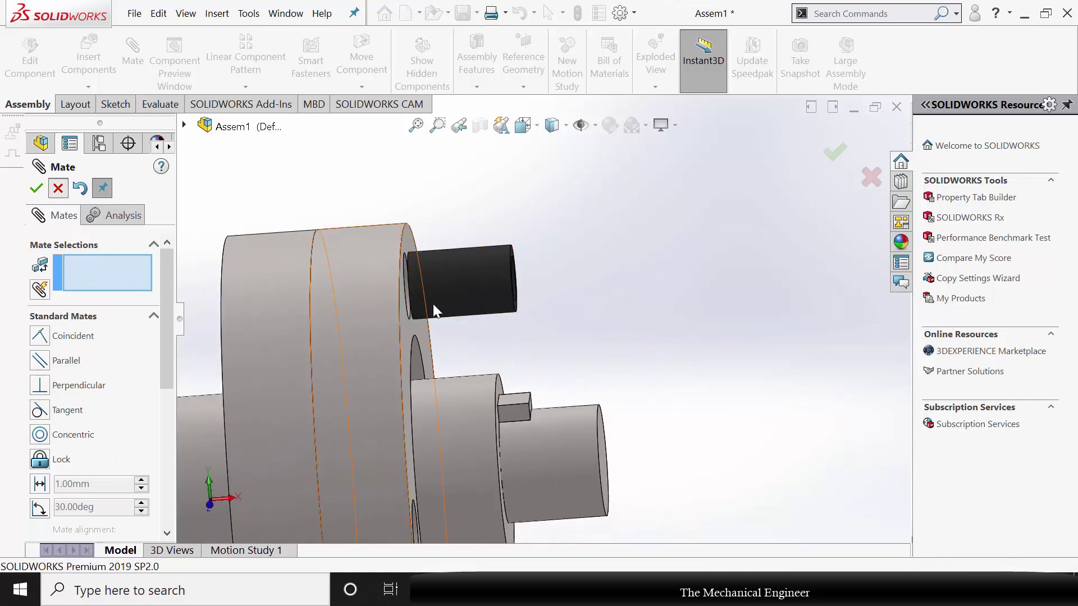
Pull the bush out of the hole and mate its inner end face coincident with the face of flange 2 behind the hole
left_click_drag(452, 297, 633, 324)
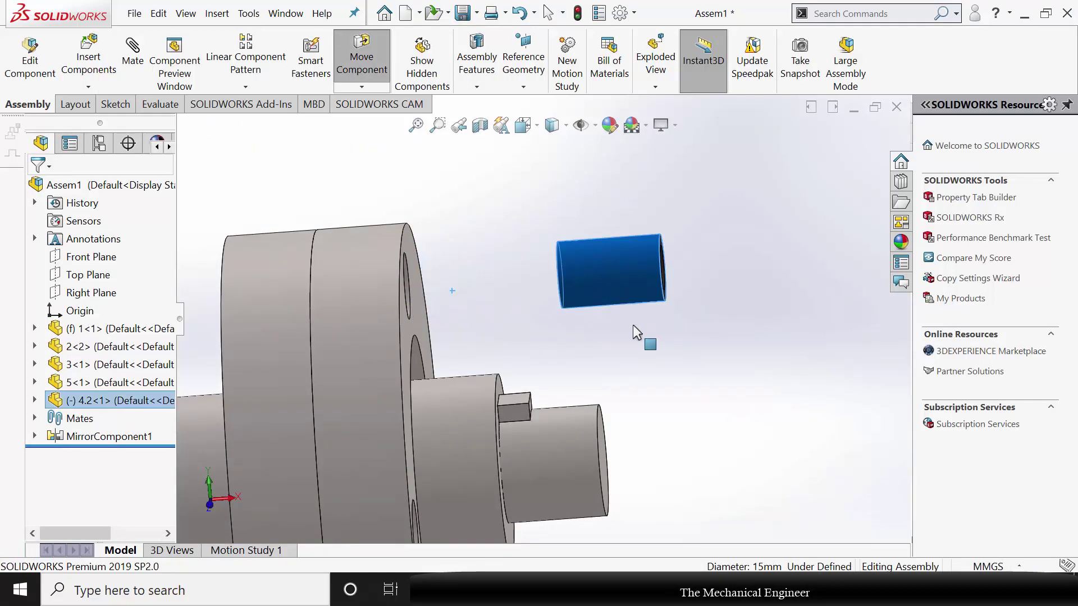
middle_click_drag(654, 326, 730, 337)
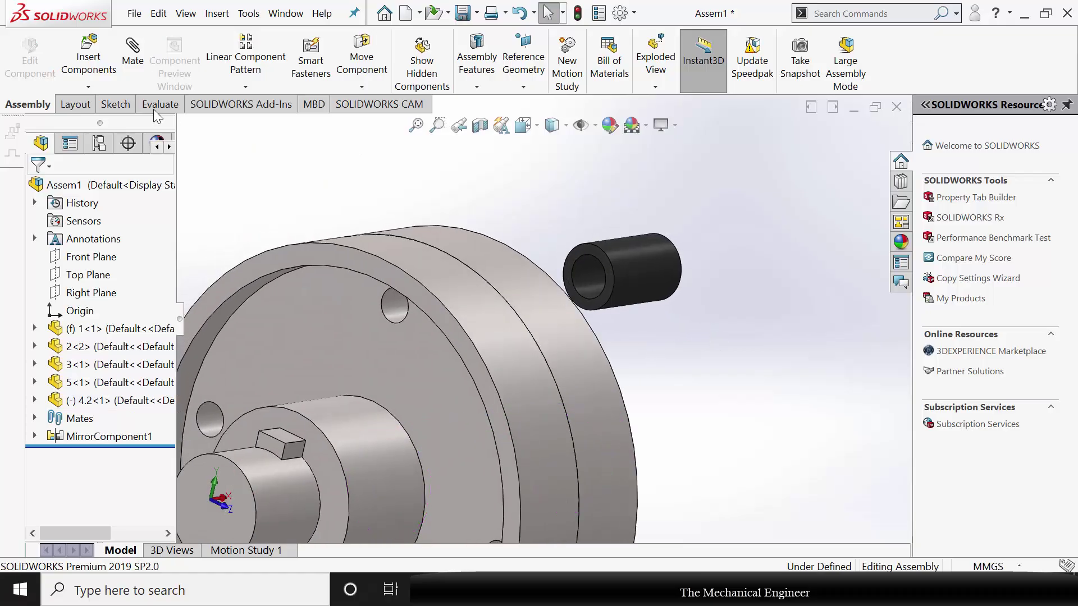
scroll(619, 256, "down", 6)
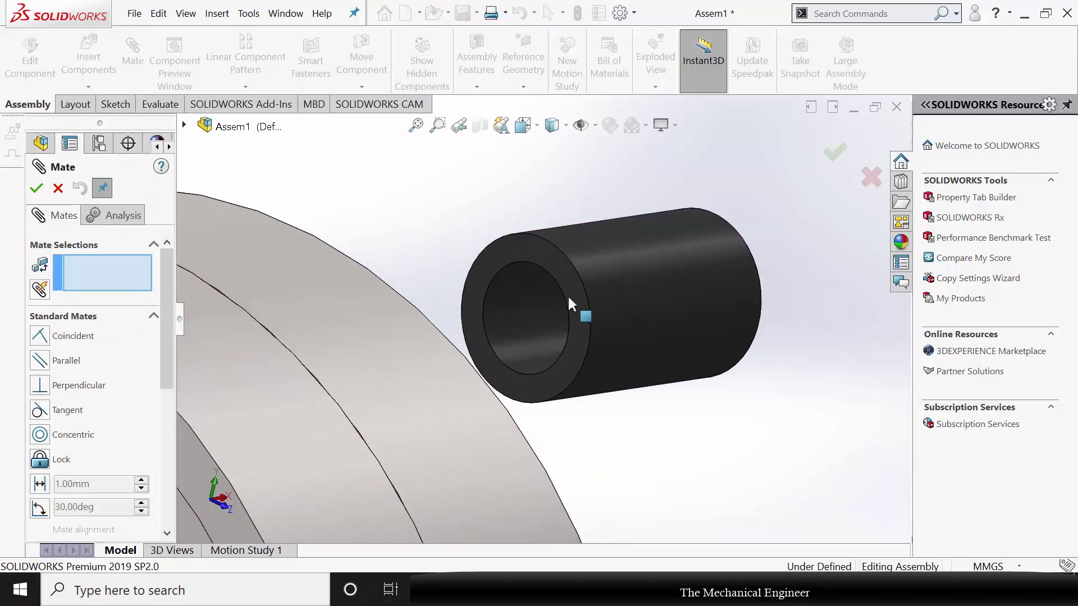
left_click(517, 234)
scroll(601, 344, "up", 7)
middle_click_drag(605, 347, 519, 366)
middle_click_drag(663, 388, 630, 397)
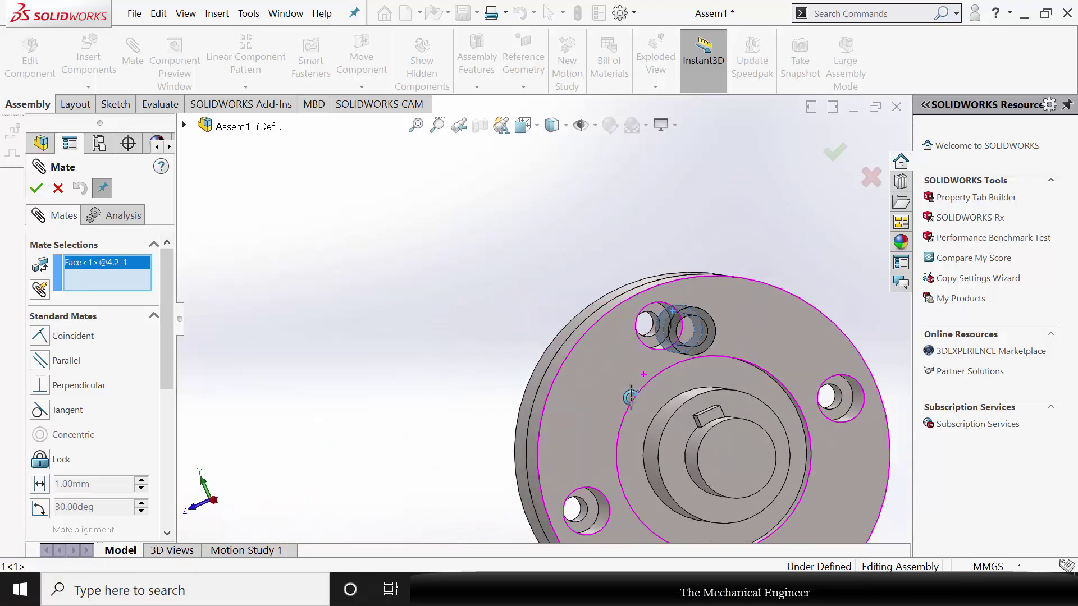
scroll(672, 318, "down", 3)
left_click(605, 298)
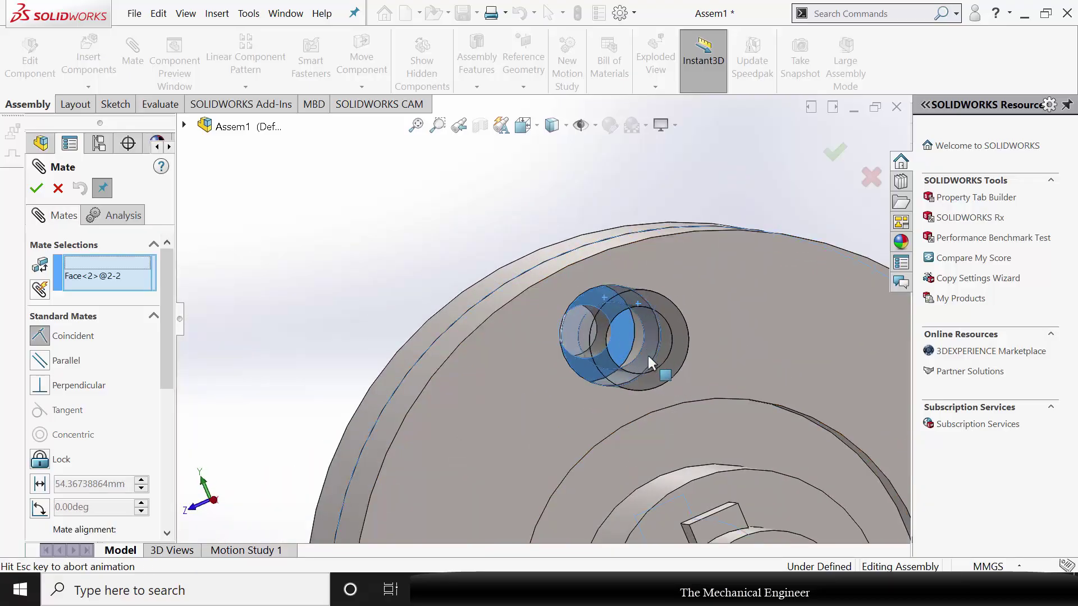
left_click(36, 189)
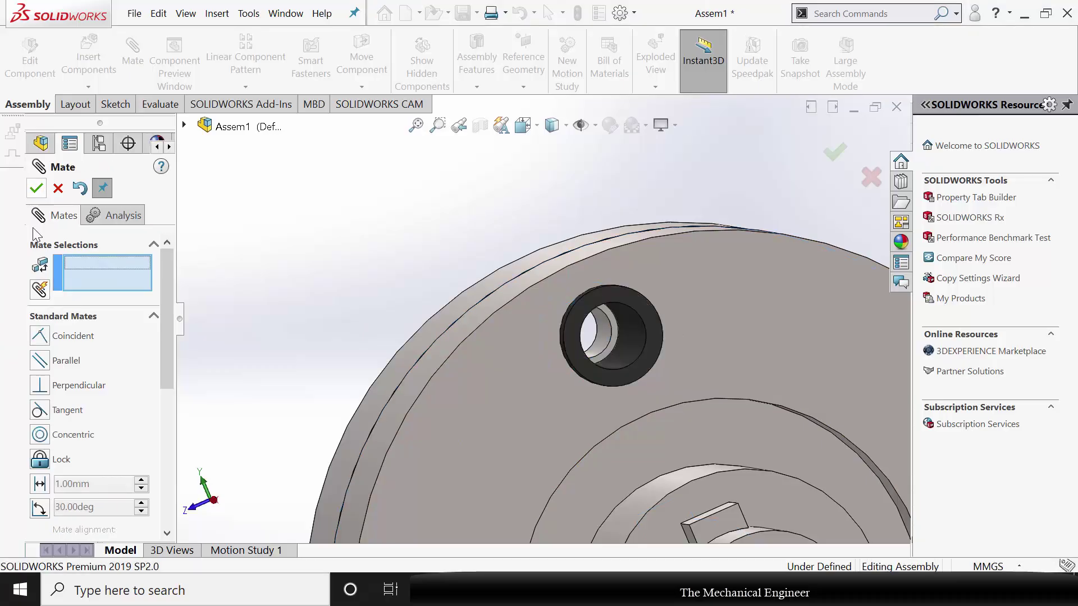
left_click(36, 189)
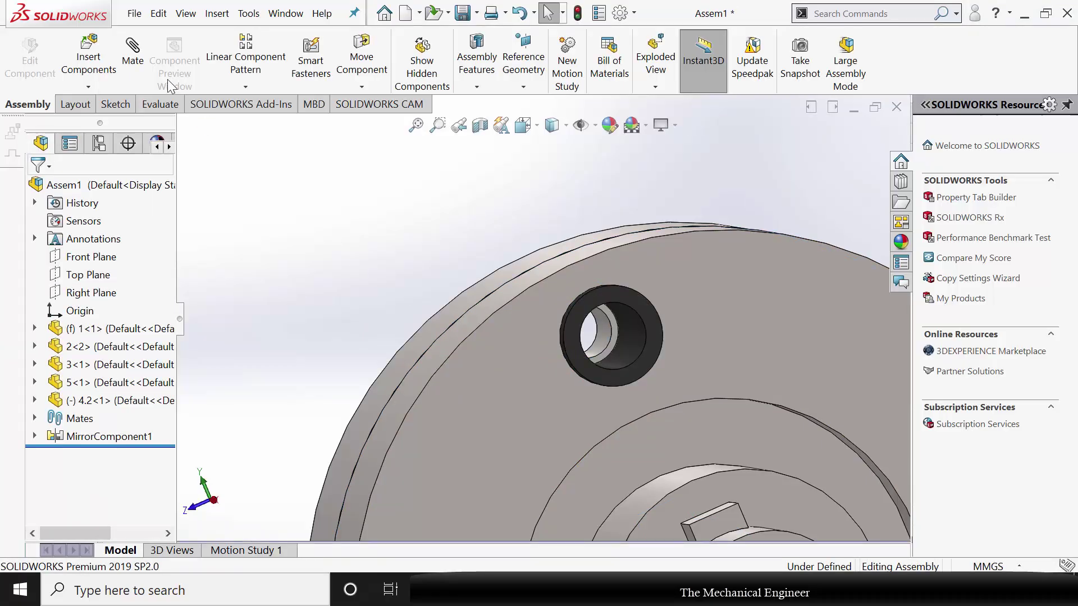
Insert bolt part 4.1, rotated twice by 90° about Y, and place it beside the bush
left_click(88, 57)
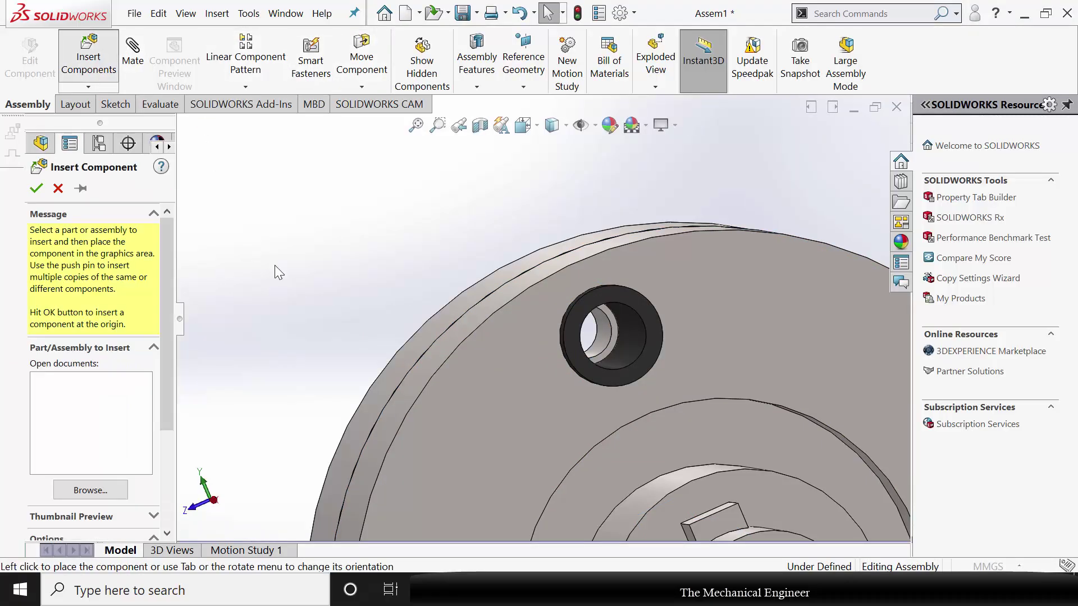
left_click(200, 196)
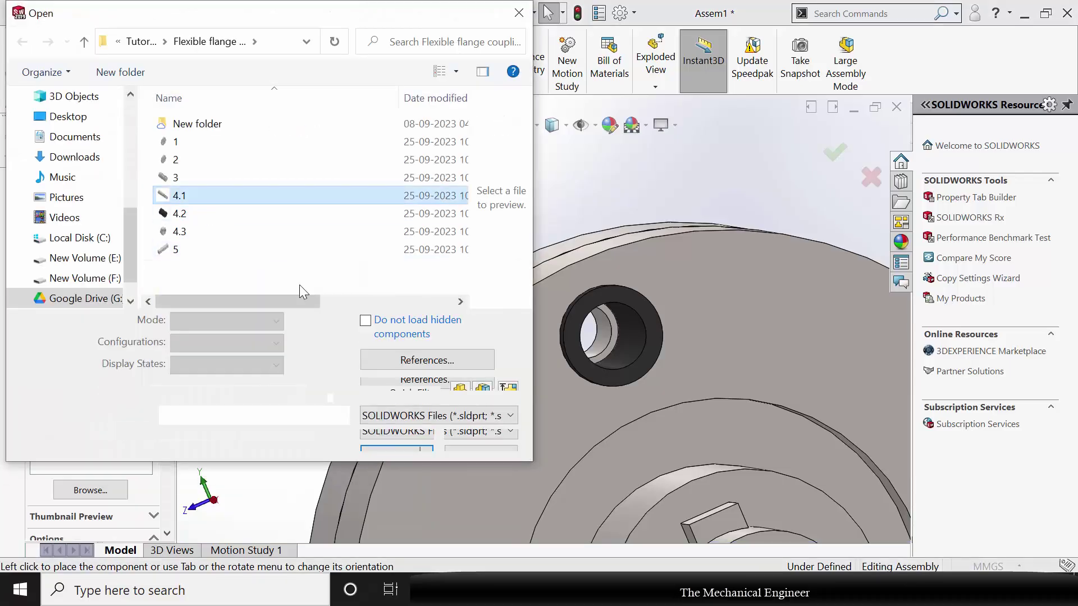
left_click(390, 425)
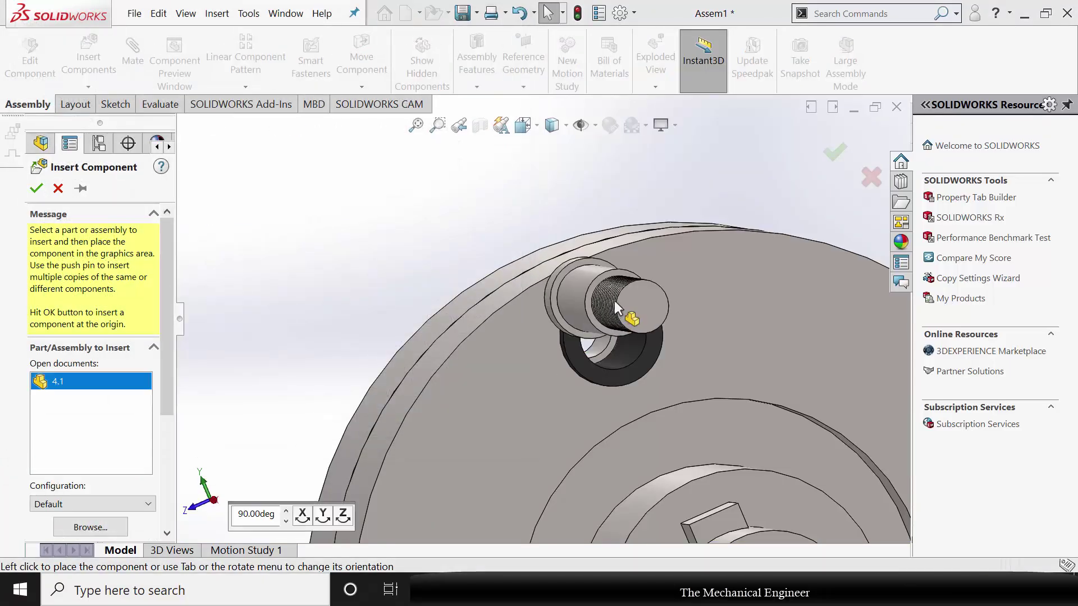
left_click(324, 516)
left_click(324, 516)
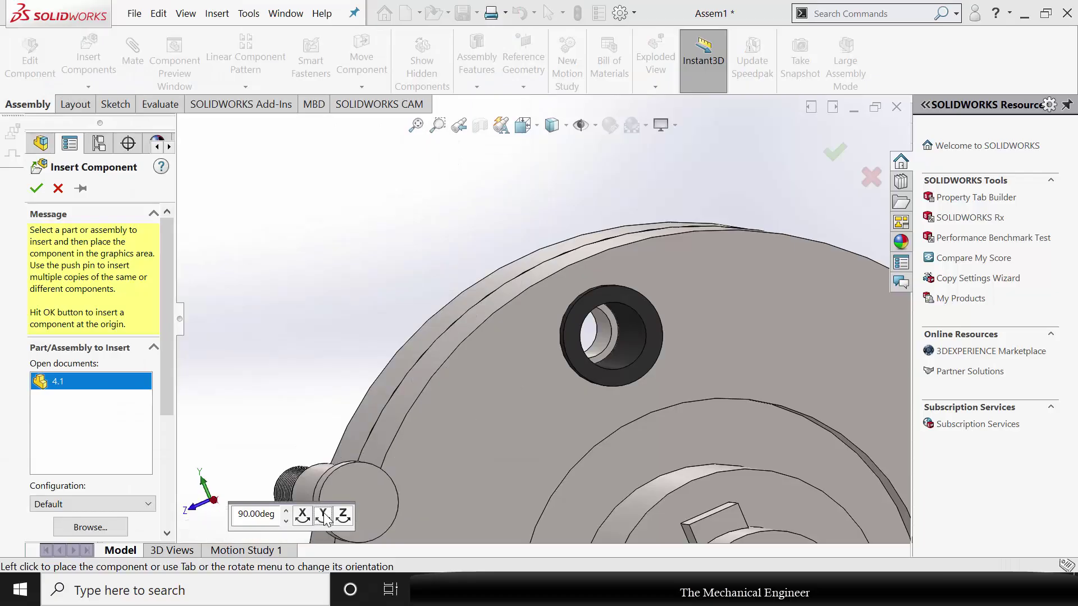
left_click(446, 320)
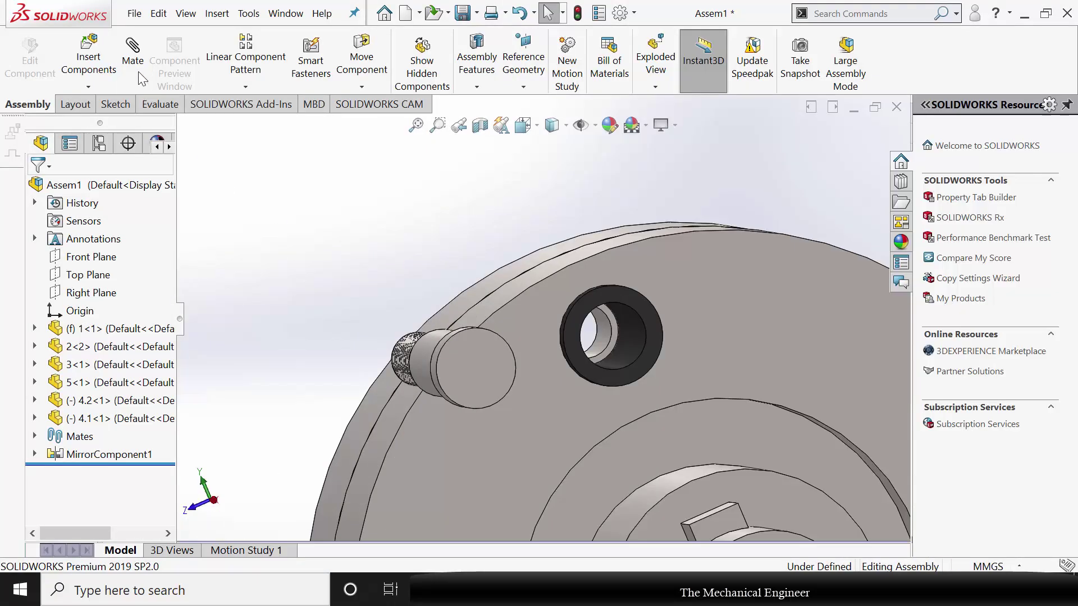
Make the shank of bolt 4.1 concentric with the bore of bush 4.2
left_click(628, 352)
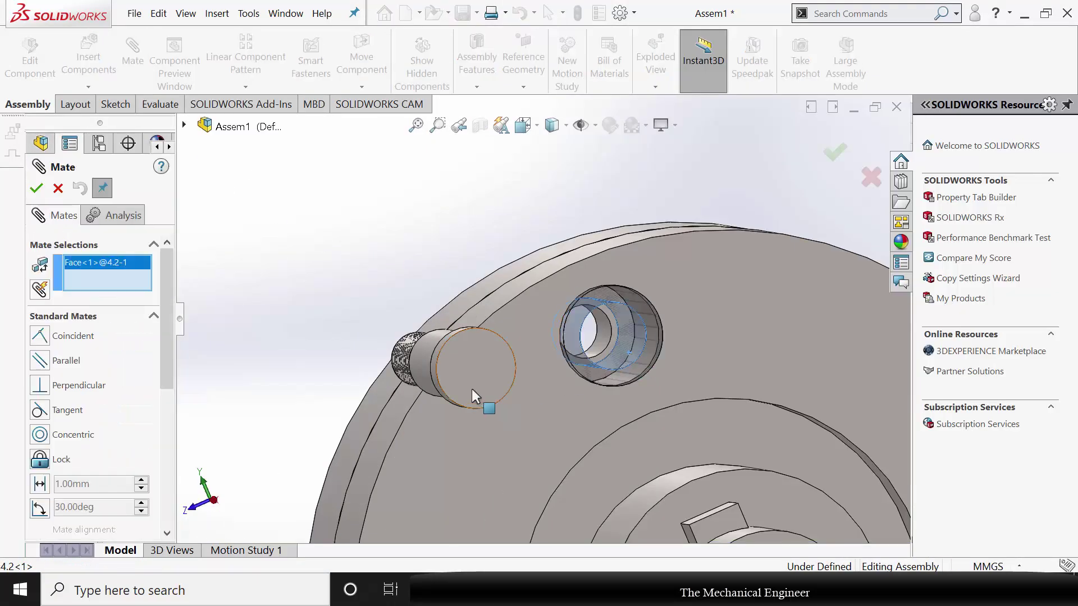
left_click(420, 363)
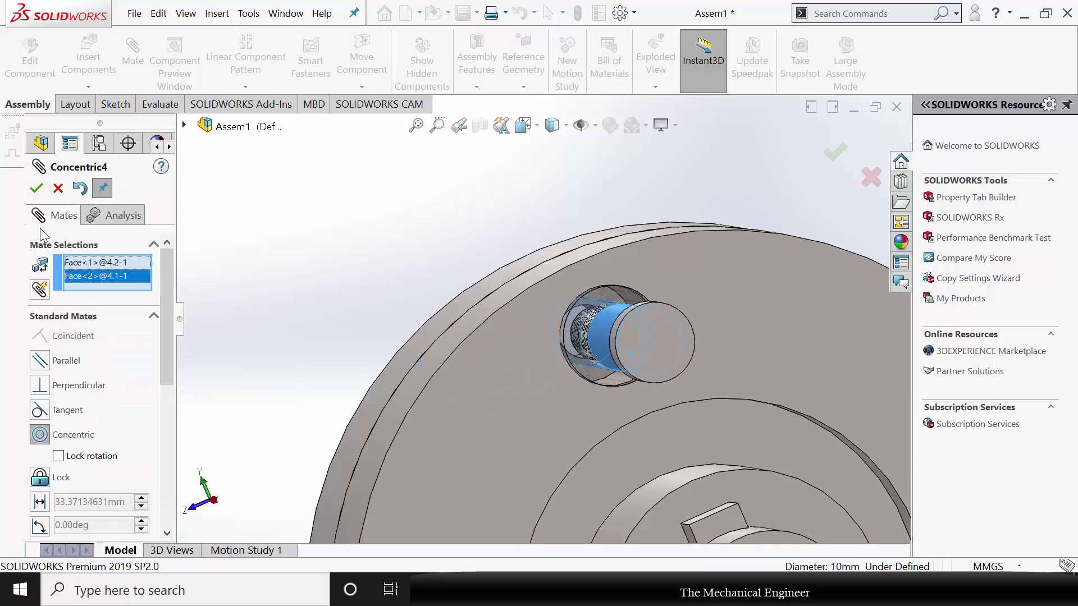
left_click(37, 190)
Seat the underside of the bolt head against the outer end face of the bush with a coincident mate
scroll(547, 321, "down", 5)
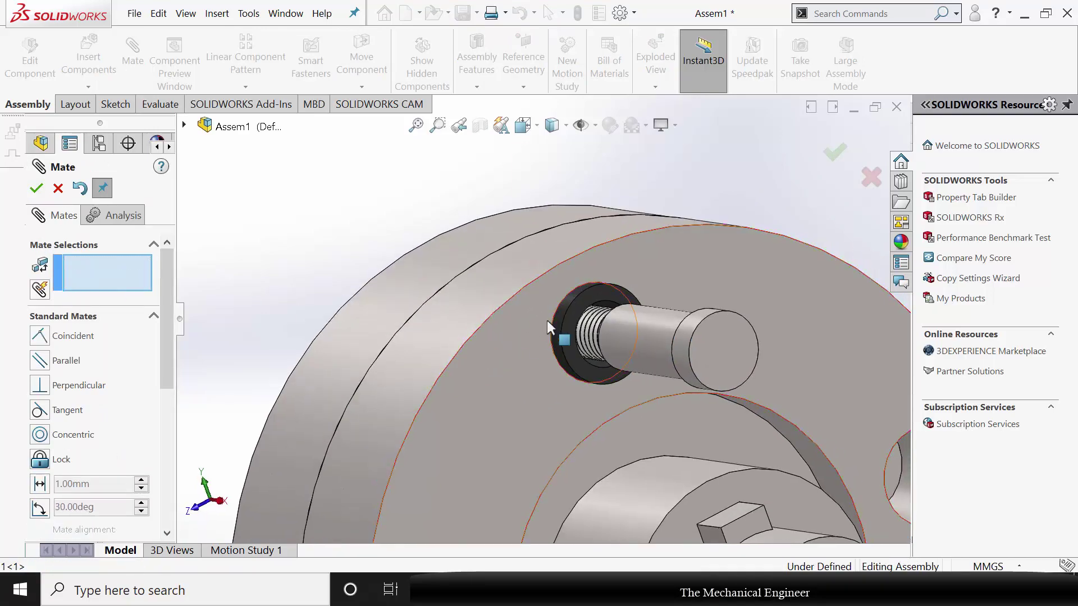
left_click(674, 258)
scroll(702, 305, "up", 6)
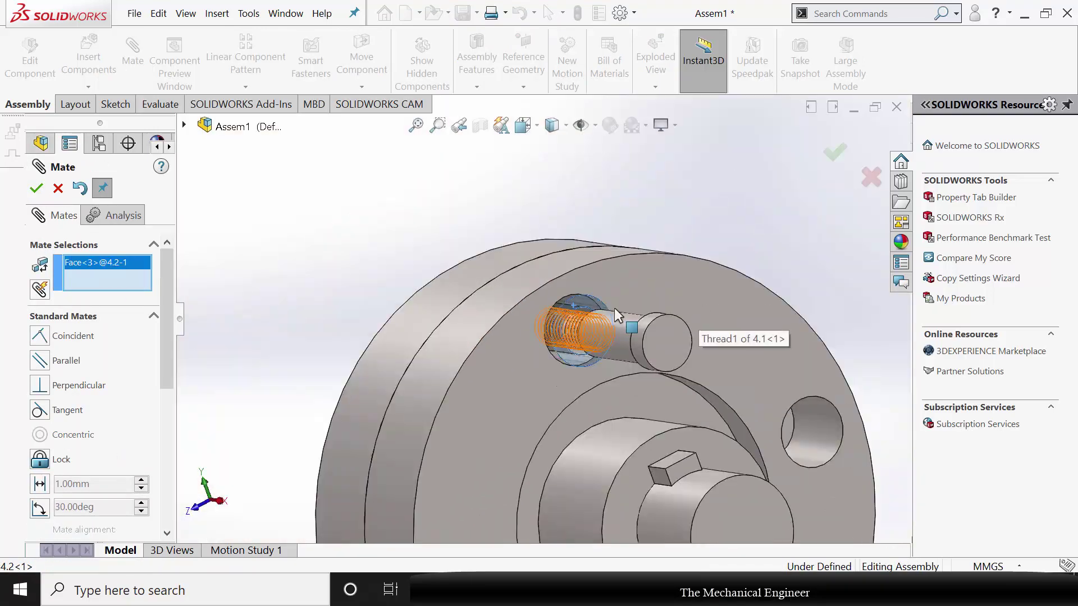
middle_click_drag(614, 308, 763, 328)
scroll(762, 327, "down", 5)
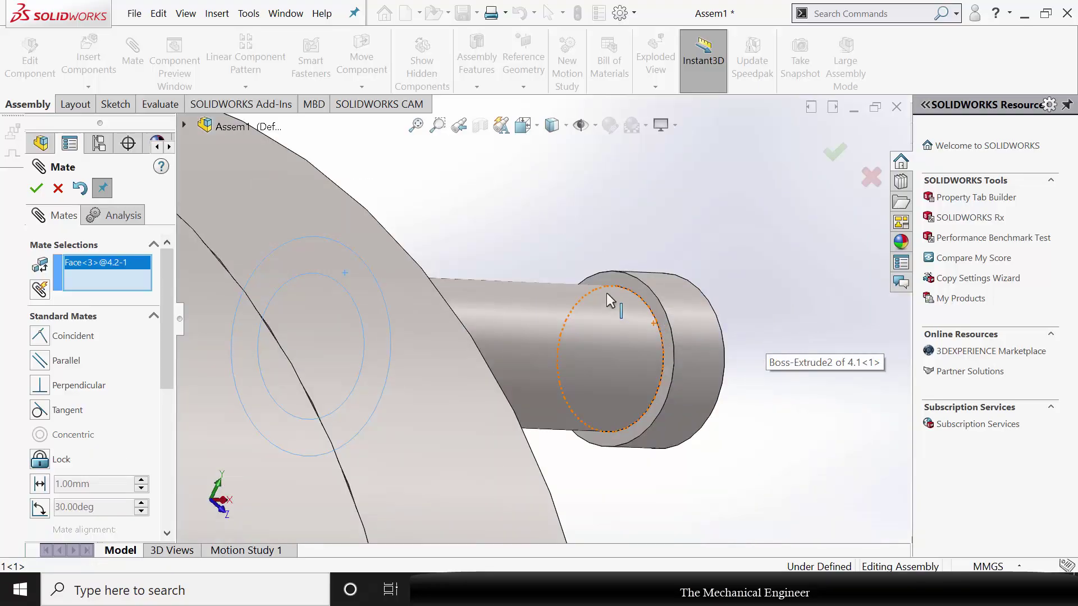
left_click(603, 274)
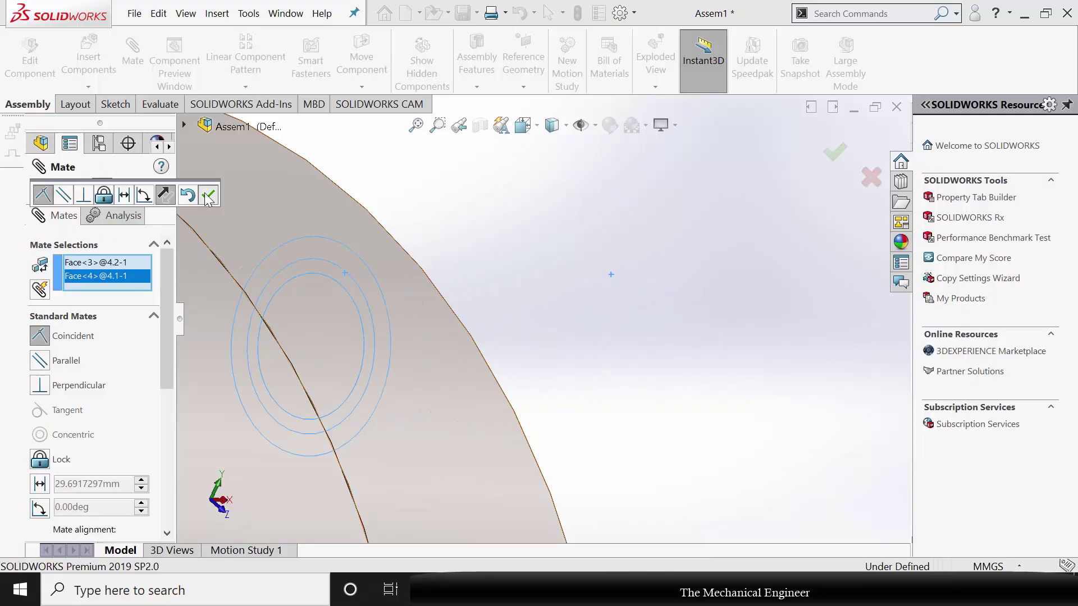
left_click(208, 198)
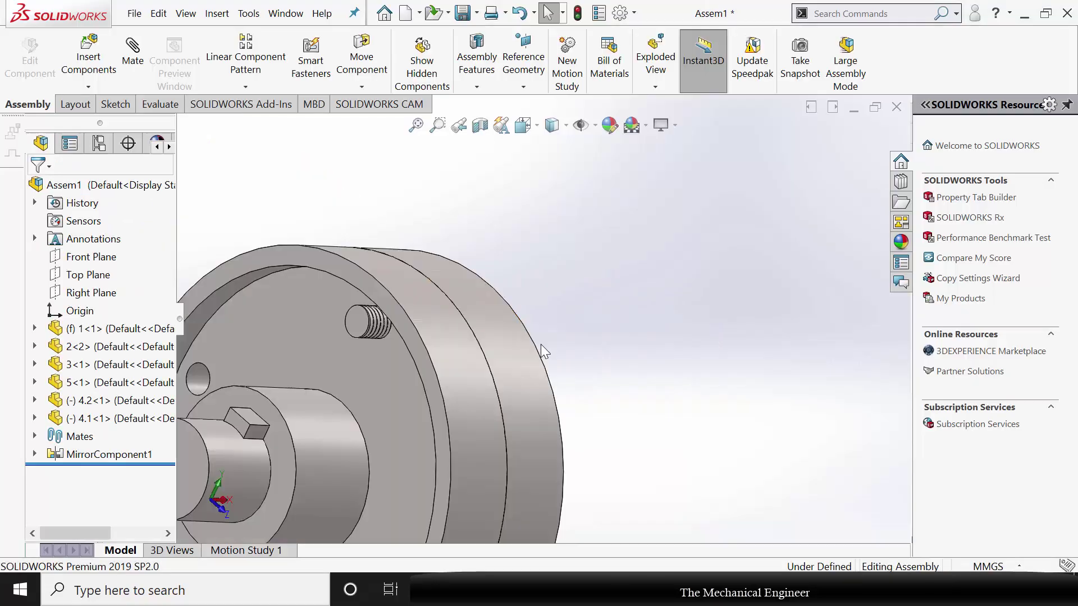
Insert nut part 4.3 and place it near the recessed side of flange 2
middle_click_drag(537, 347, 490, 373)
left_click(104, 63)
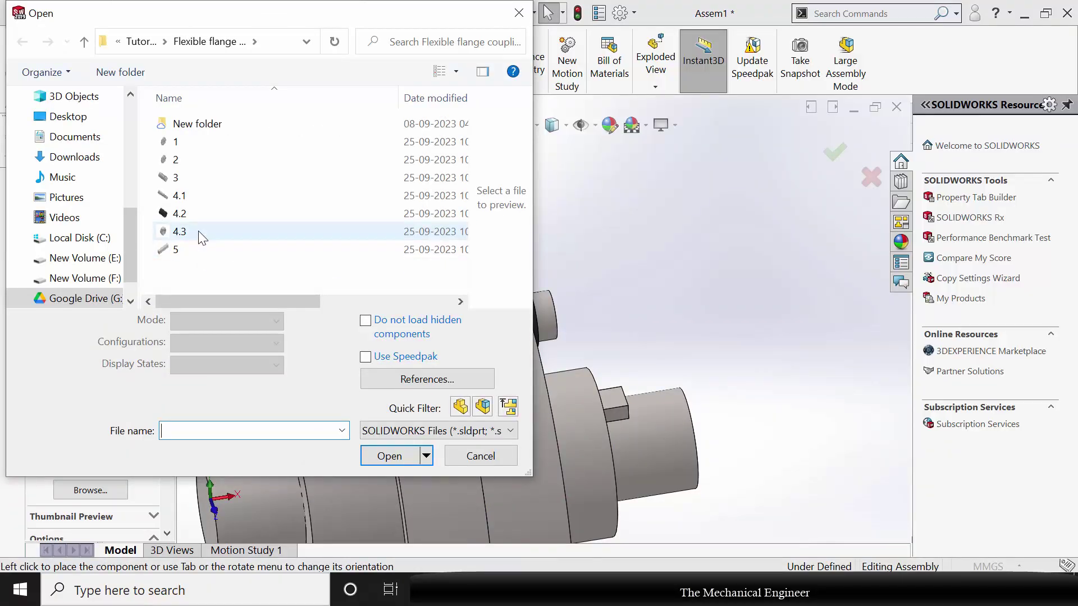
left_click(197, 231)
left_click(390, 456)
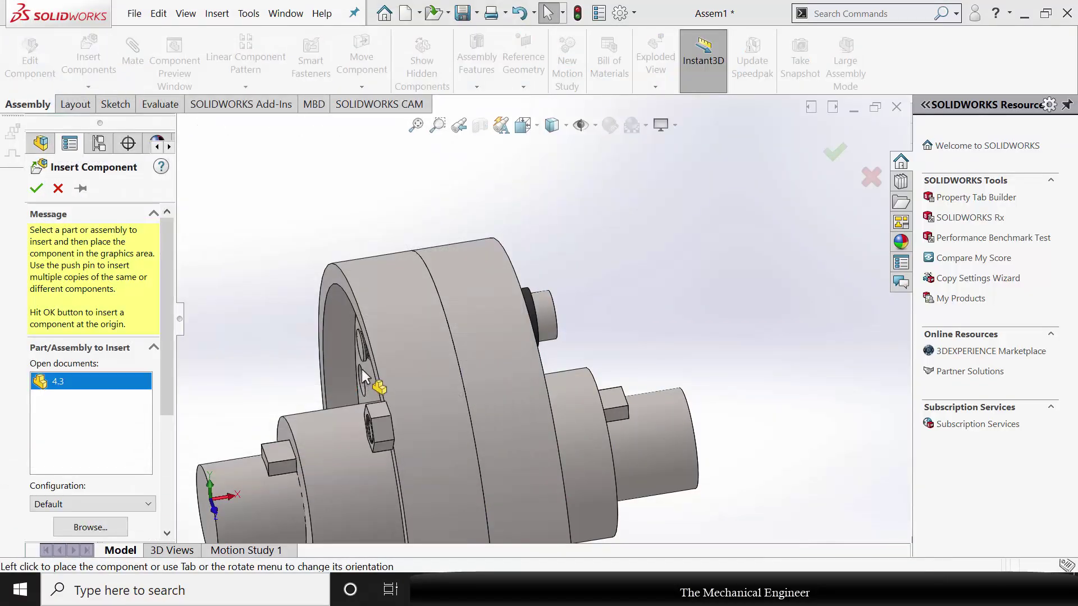
left_click(354, 396)
Move nut 4.3 clear of flange 2, out on the side of the bolt's threaded end
middle_click_drag(395, 393, 524, 386)
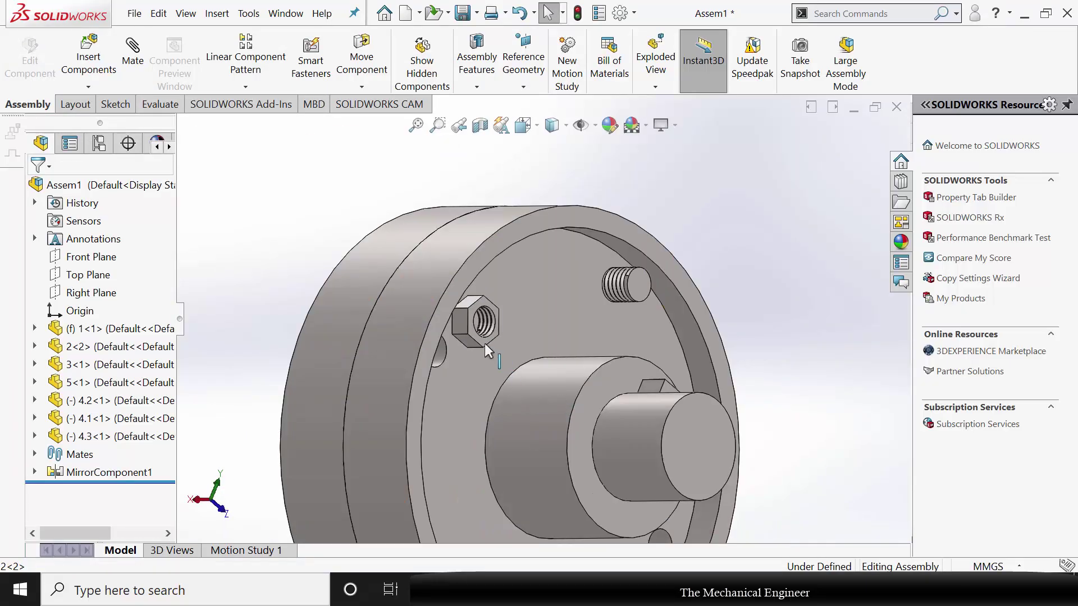
left_click_drag(484, 341, 738, 306)
left_click(790, 355)
middle_click_drag(733, 369, 809, 390)
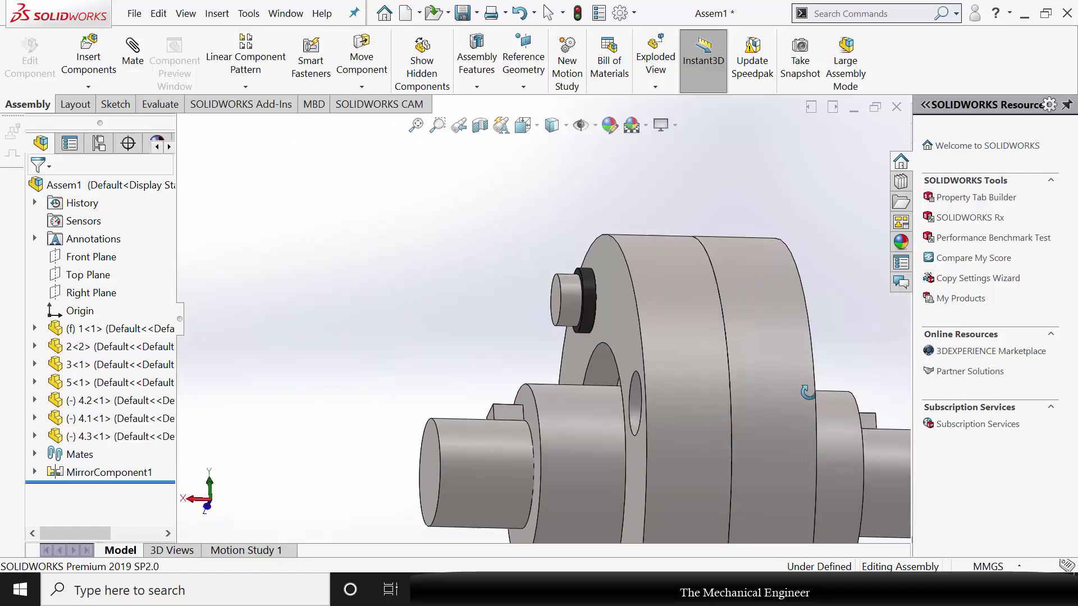
scroll(797, 338, "up", 5)
scroll(728, 290, "down", 2)
scroll(728, 291, "down", 2)
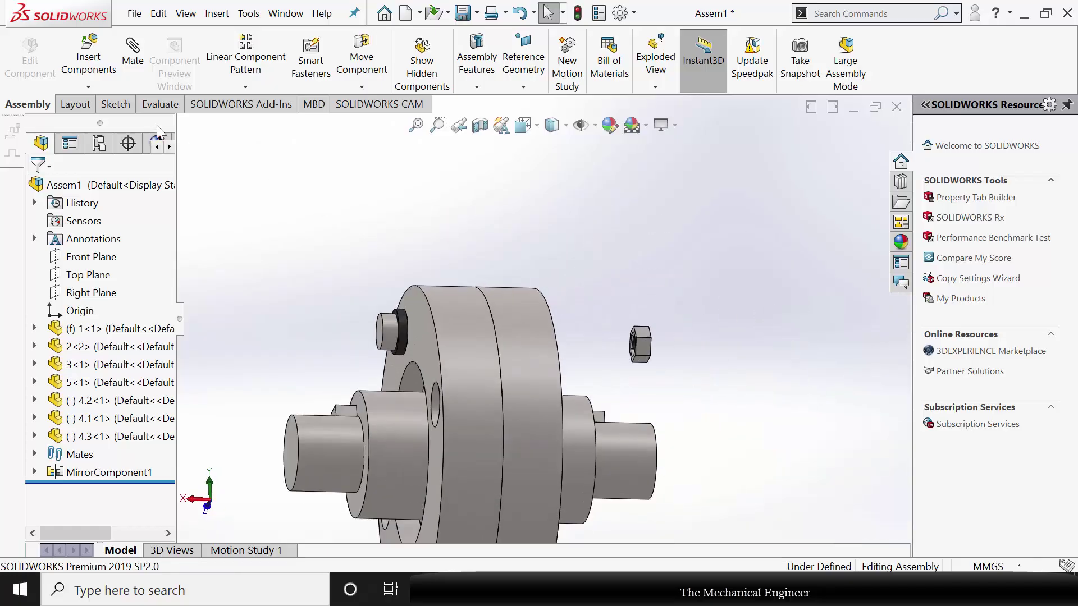
Mate the circular hole edge of nut 4.3 concentric with the end edge of the bolt's thread
left_click(131, 61)
scroll(621, 343, "down", 6)
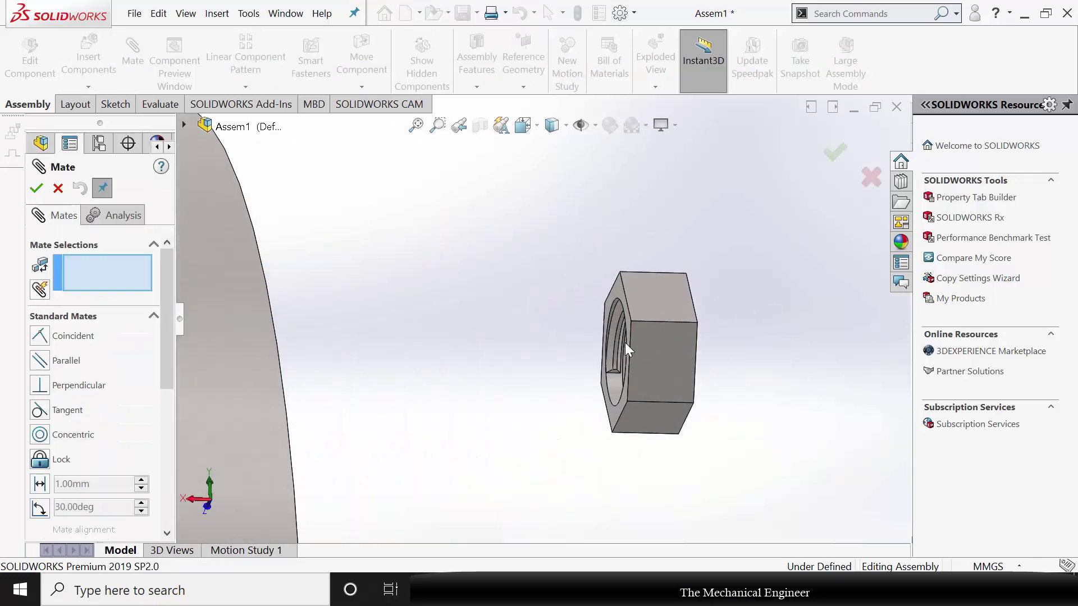
left_click(616, 309)
scroll(669, 397, "up", 4)
scroll(587, 397, "down", 5)
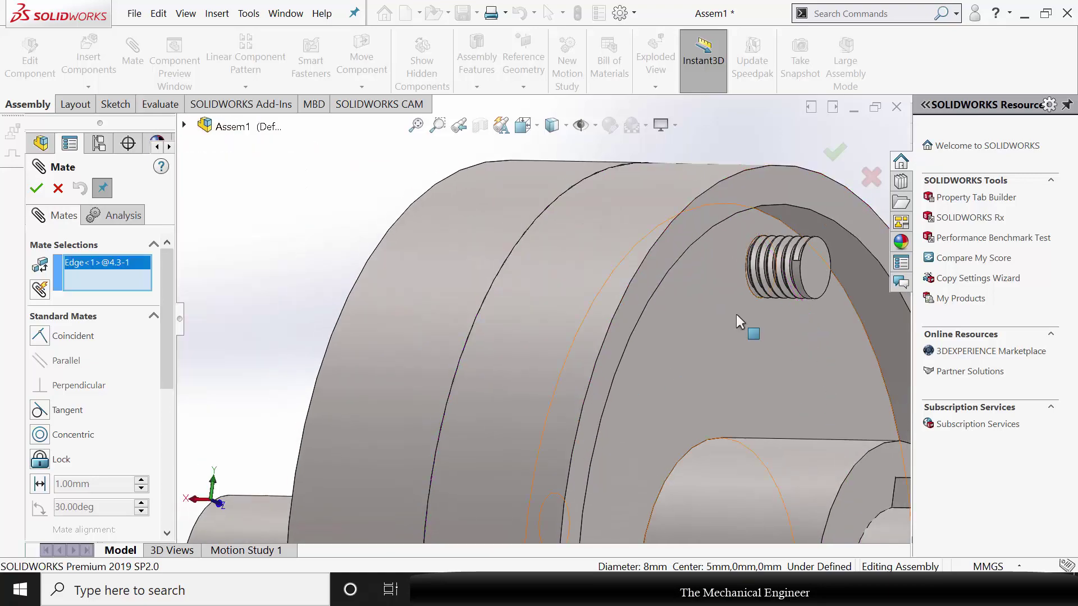
scroll(813, 282, "down", 3)
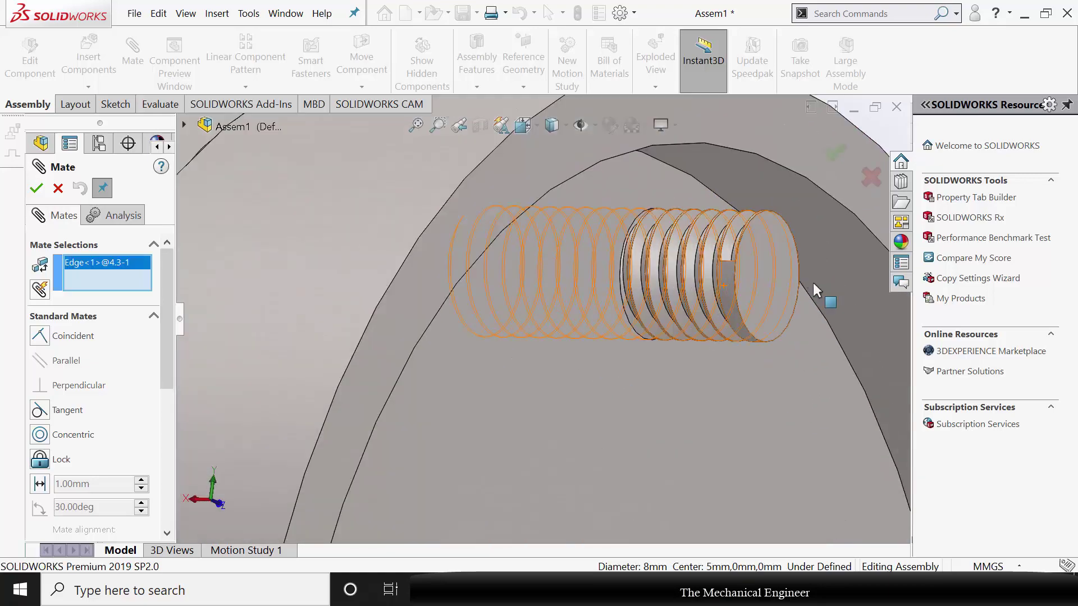
left_click(744, 319)
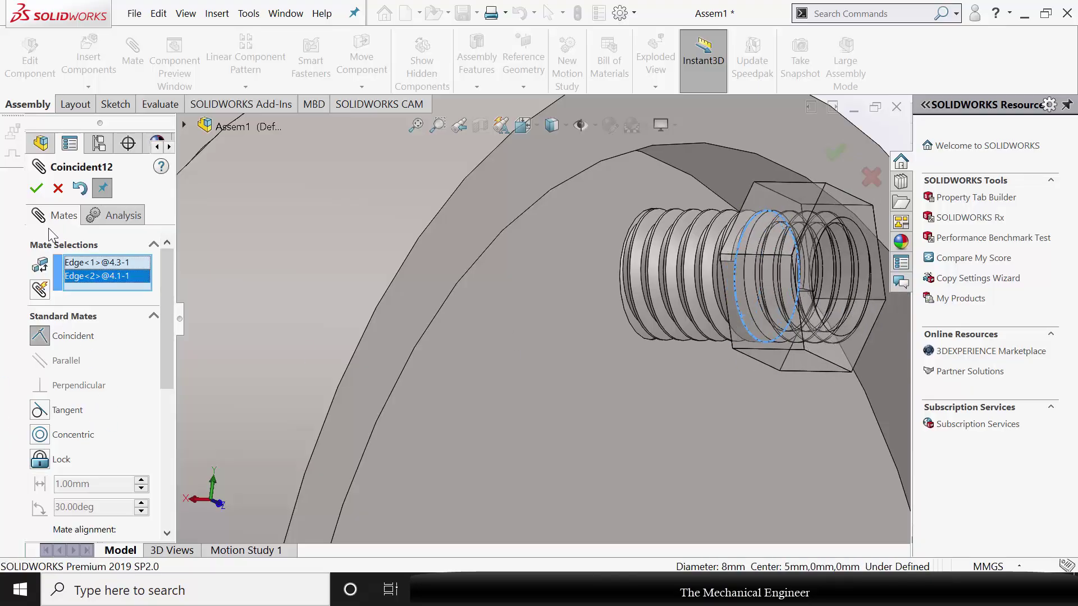
left_click(39, 435)
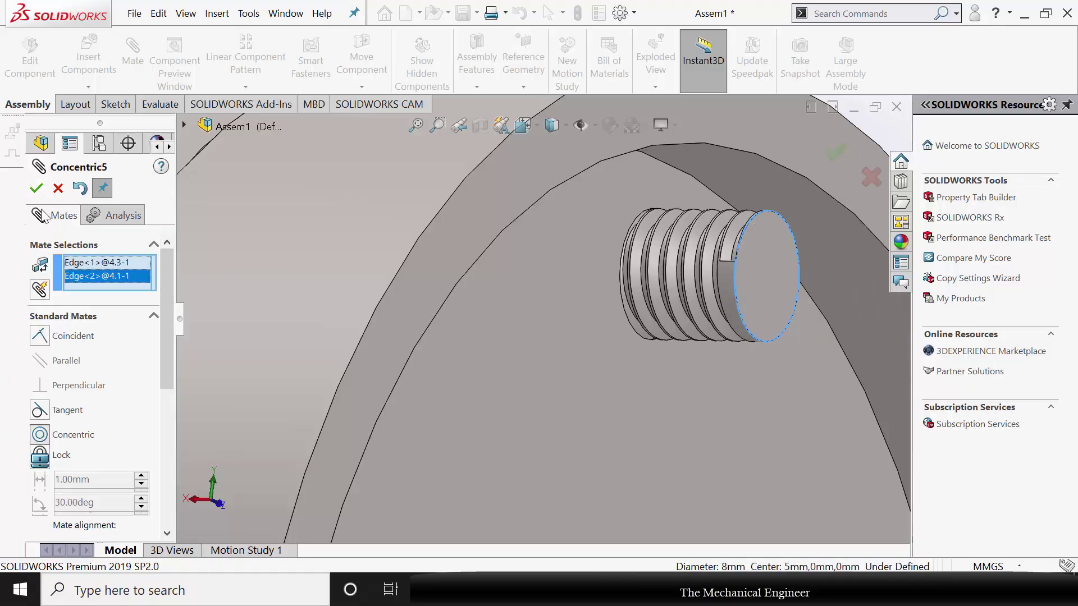
left_click(36, 188)
Seat the inner end face of nut 4.3 against the recessed face of flange 2 with a coincident mate and finish mating
left_click(550, 365)
scroll(587, 387, "up", 5)
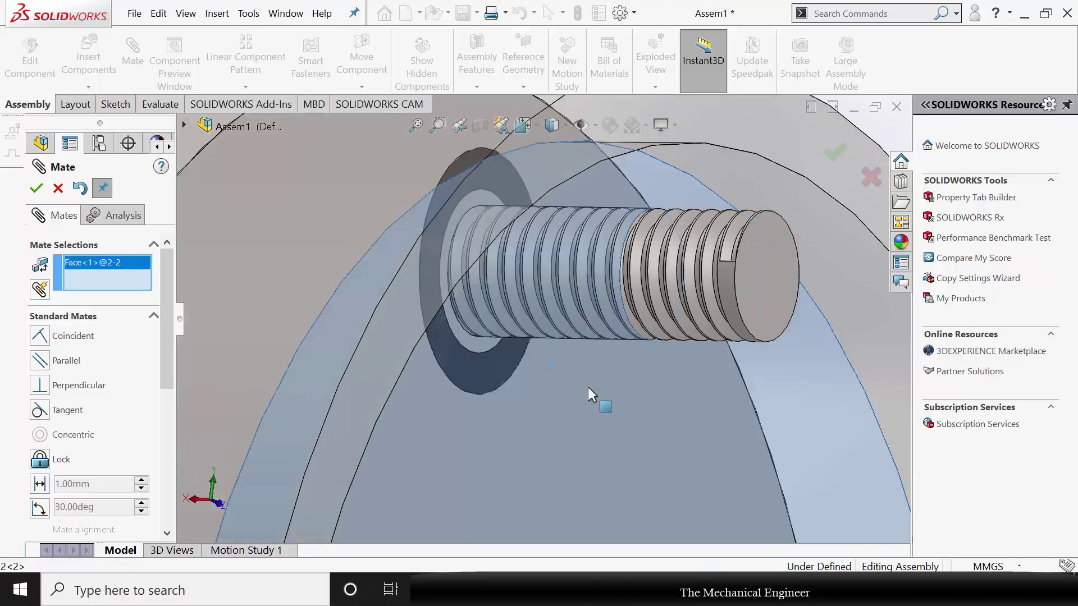
middle_click_drag(689, 386, 790, 368)
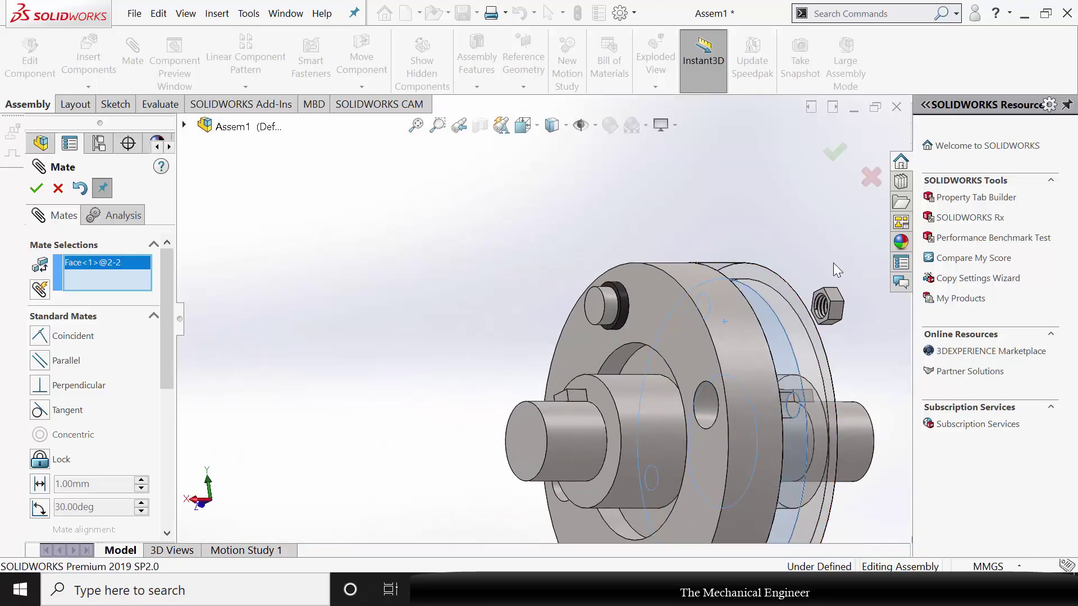
scroll(833, 263, "down", 5)
left_click(702, 390)
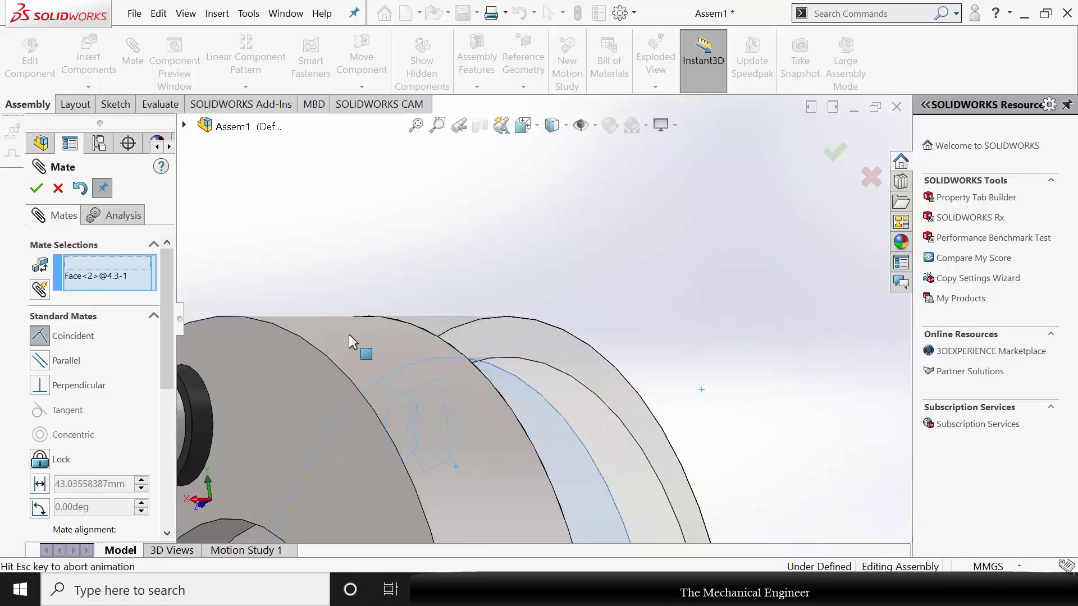
left_click(37, 189)
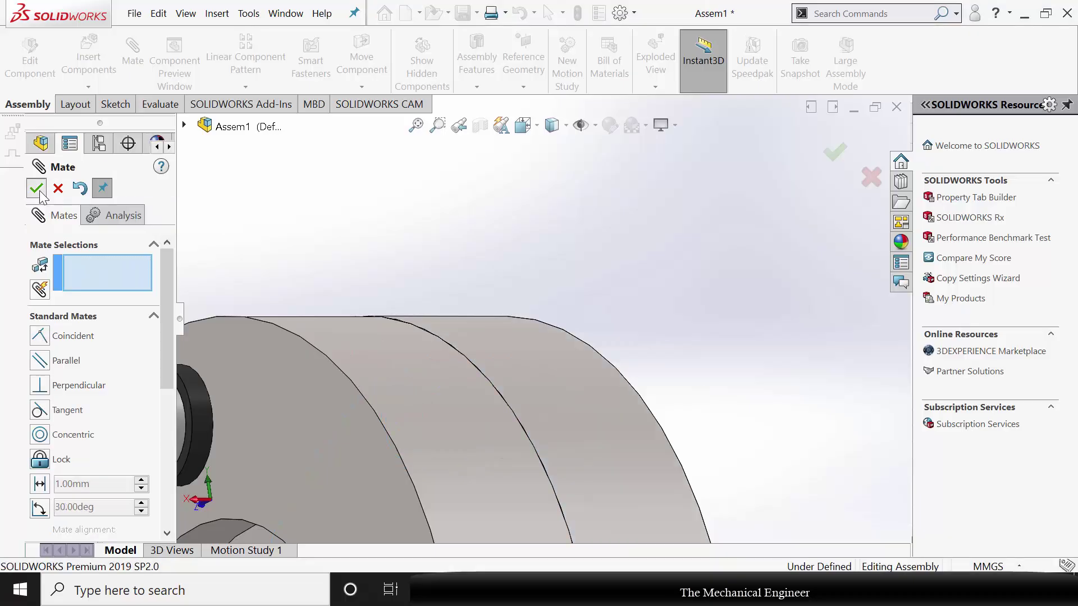
left_click(37, 190)
Start a circular component pattern around the hub end edge of flange 2 with 4 equally spaced instances over 360 degrees
scroll(663, 367, "up", 6)
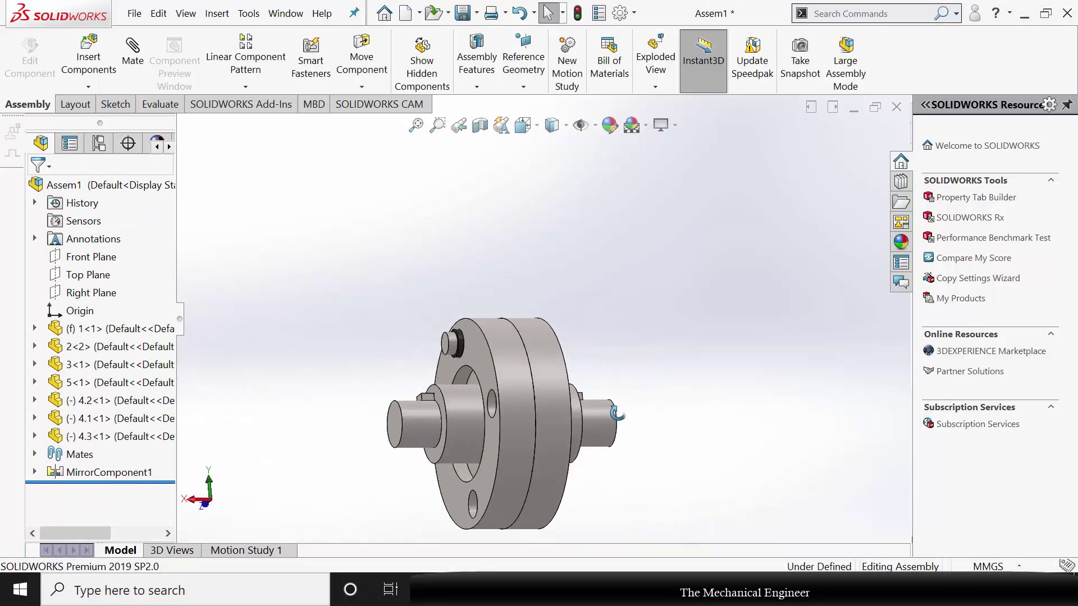
middle_click_drag(618, 414, 552, 416)
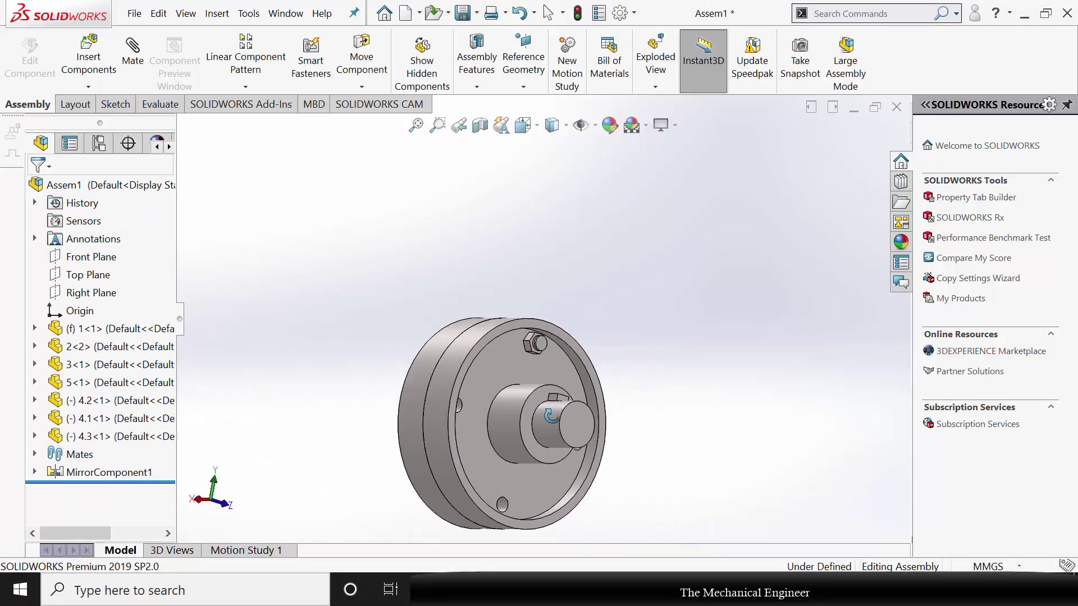
left_click(251, 89)
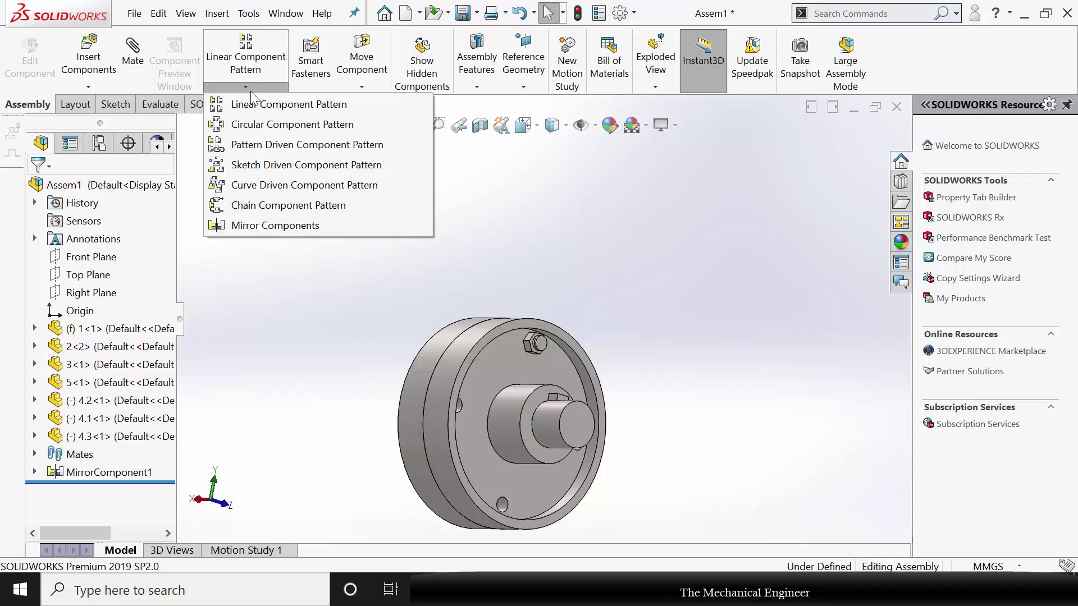
left_click(289, 124)
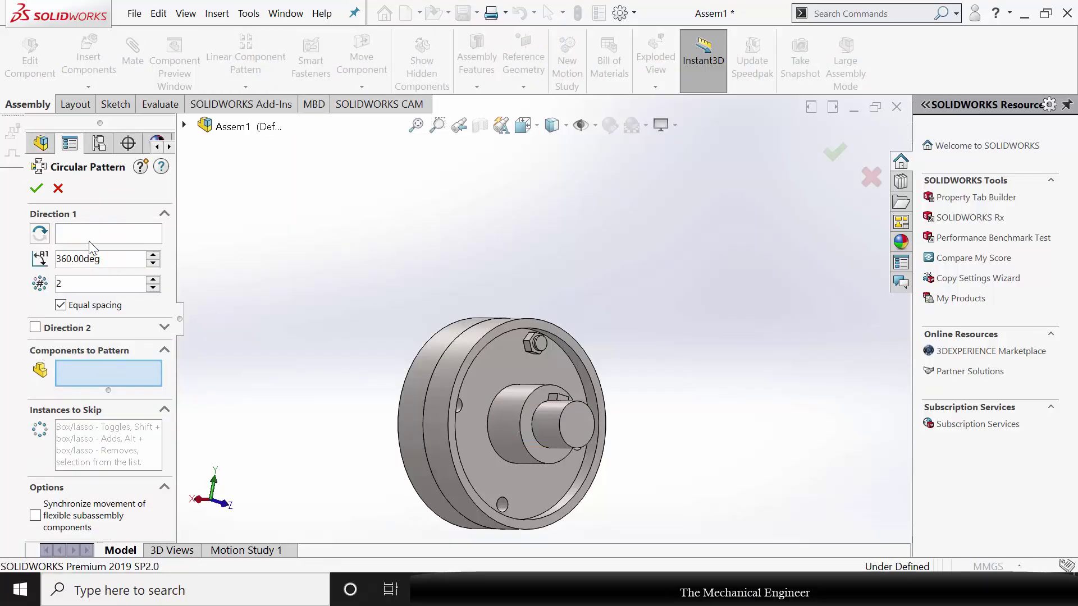
left_click(93, 234)
scroll(539, 436, "down", 3)
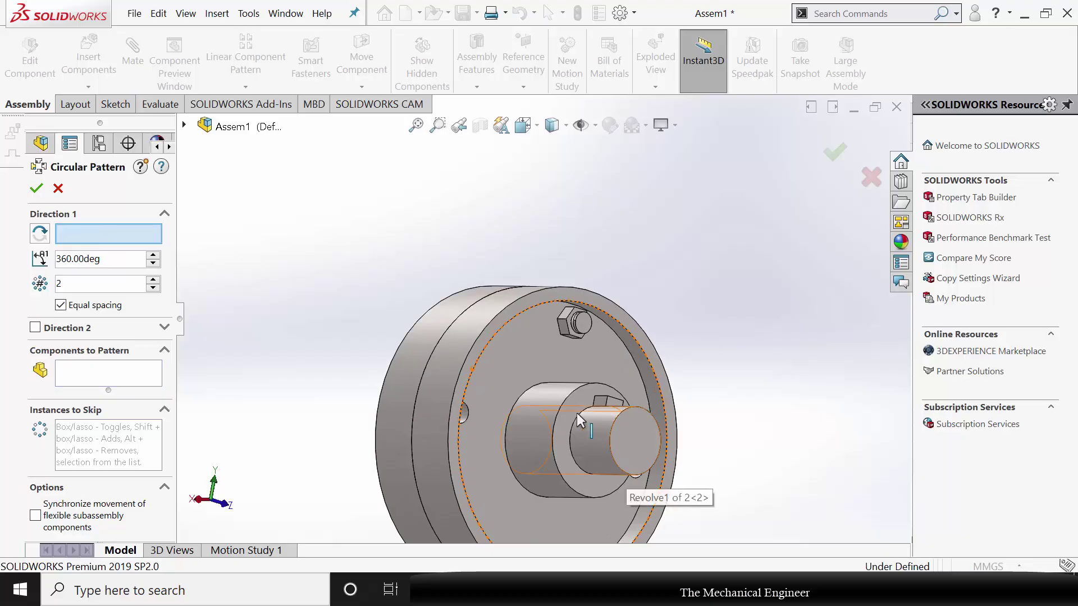
left_click(563, 406)
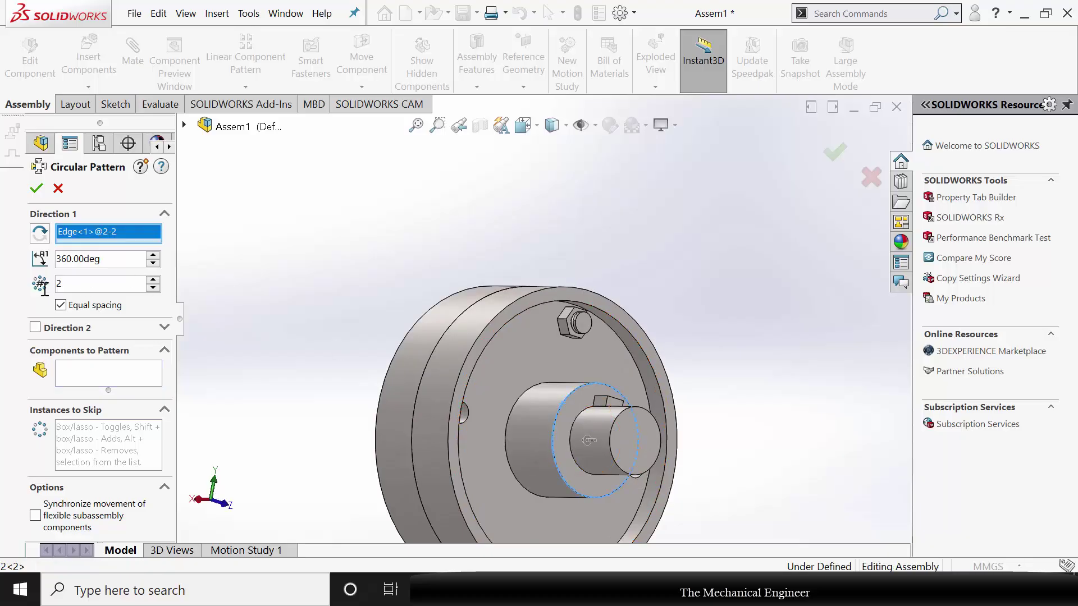
type("4")
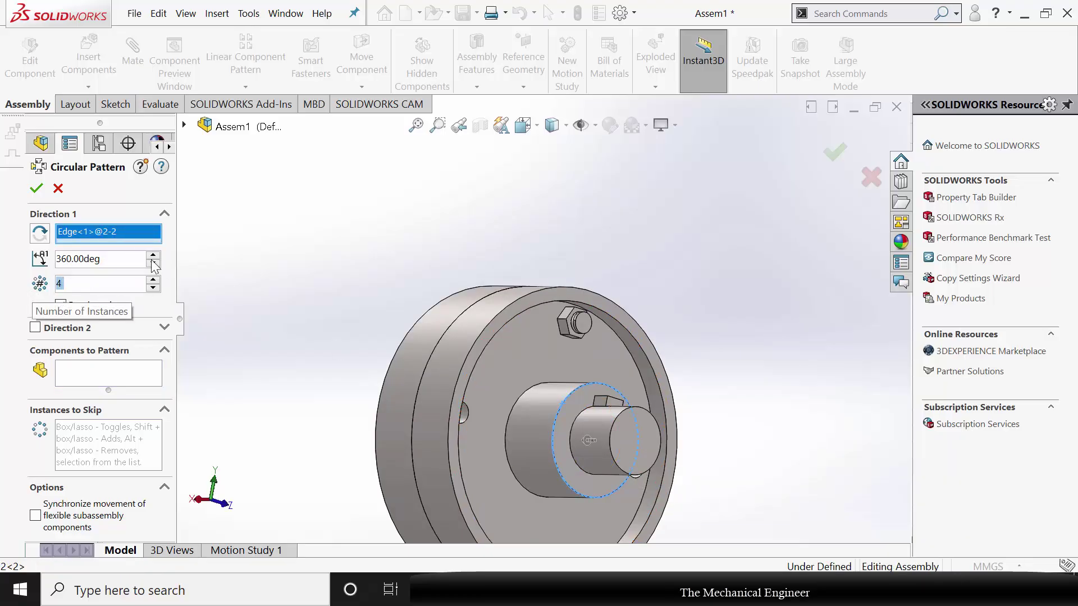
Choose bolt 4.1, nut 4.3 and bush 4.2 as the components to pattern and create the circular pattern
left_click(91, 375)
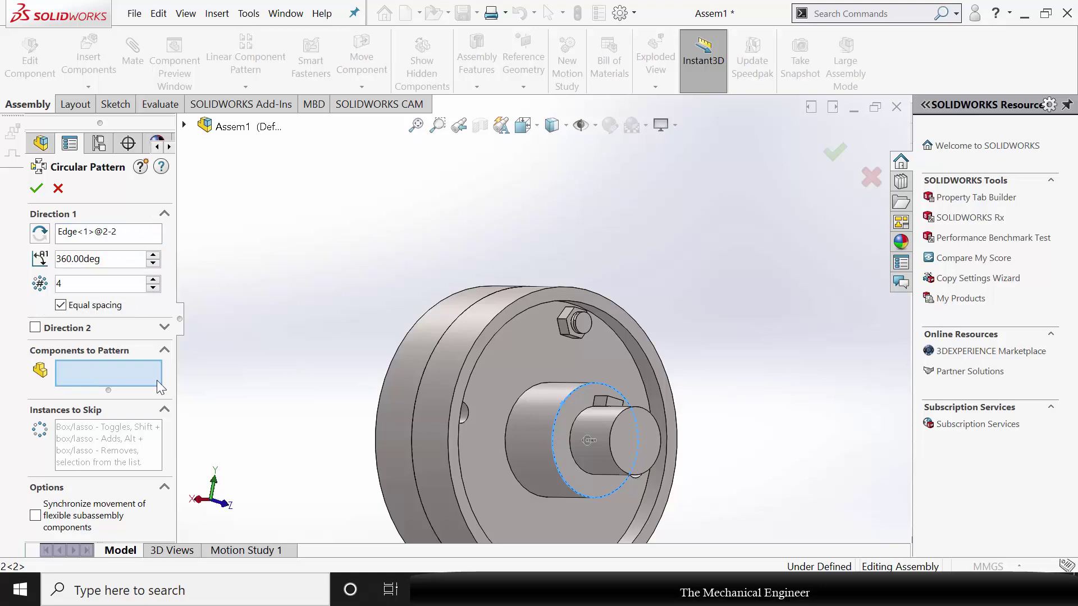
left_click(584, 326)
left_click(573, 326)
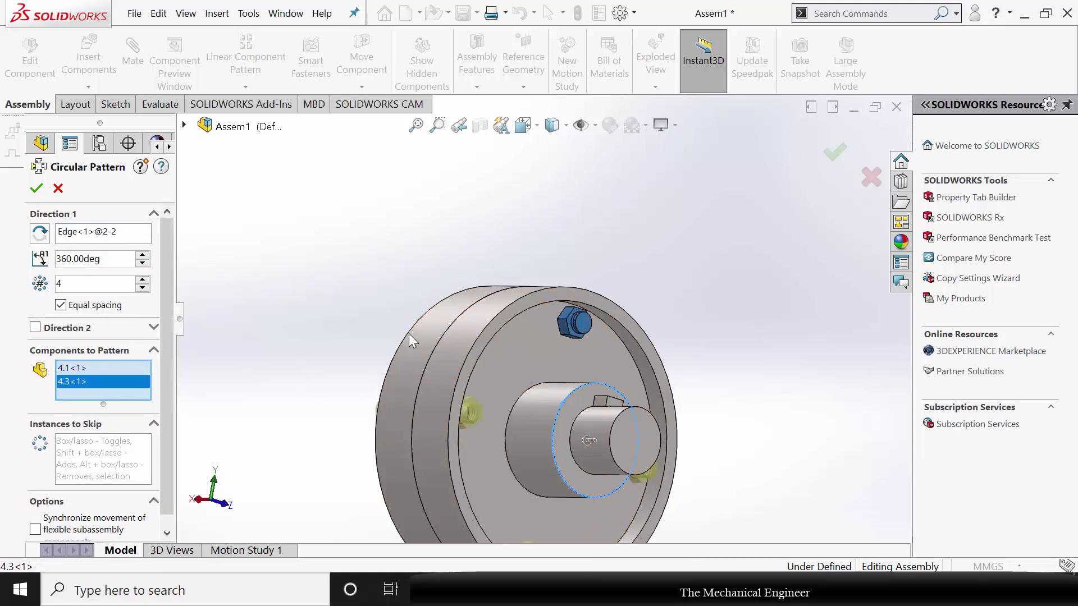
middle_click_drag(409, 334, 537, 365)
scroll(299, 280, "down", 5)
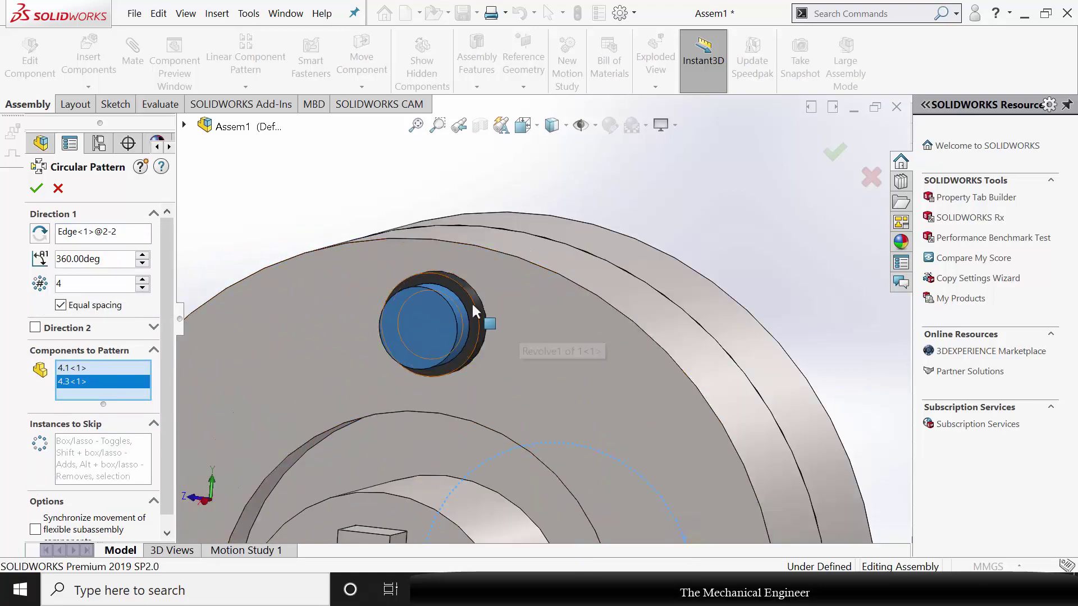
left_click(477, 314)
scroll(527, 393, "up", 5)
scroll(534, 406, "up", 2)
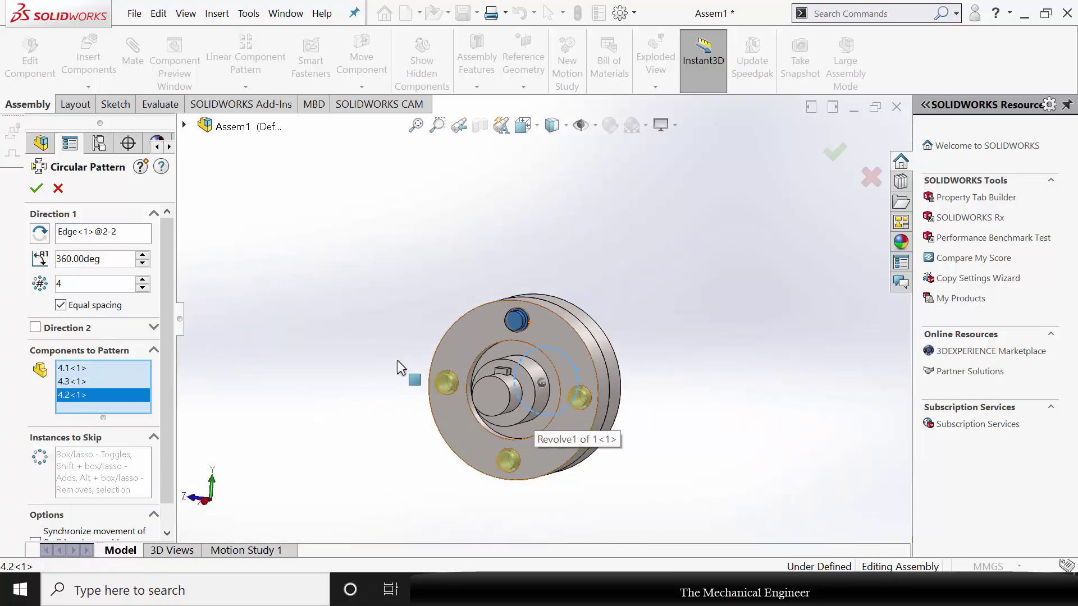
key("Return")
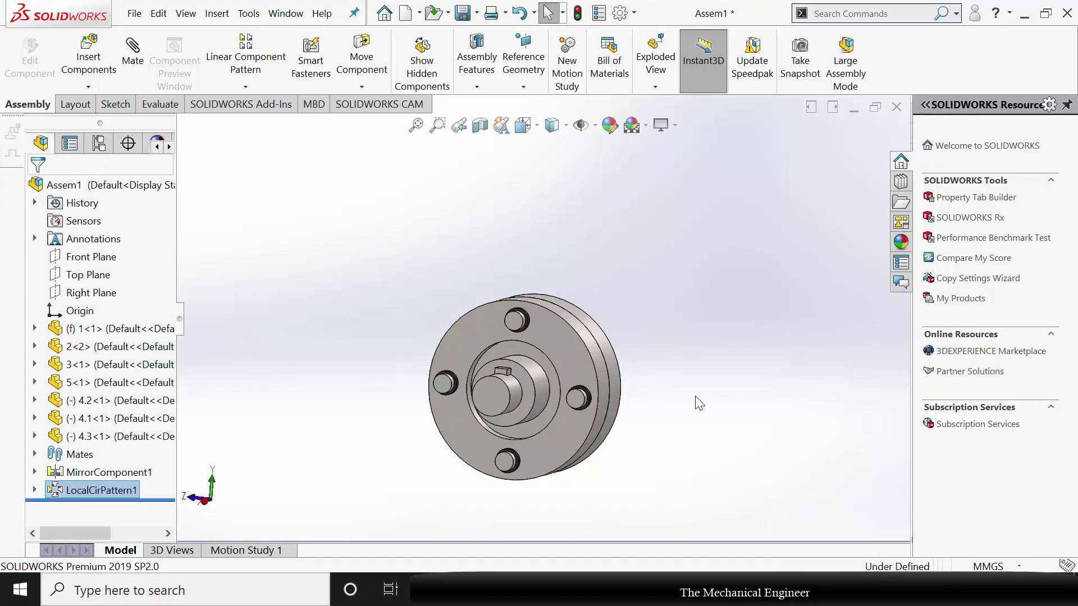
middle_click_drag(618, 418, 619, 467)
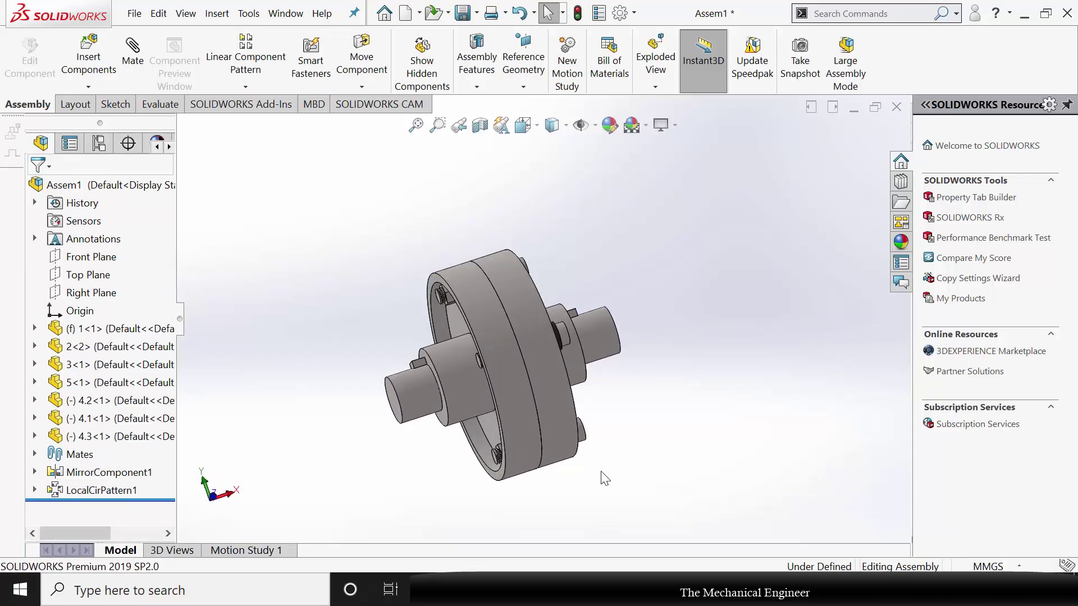
scroll(605, 478, "down", 2)
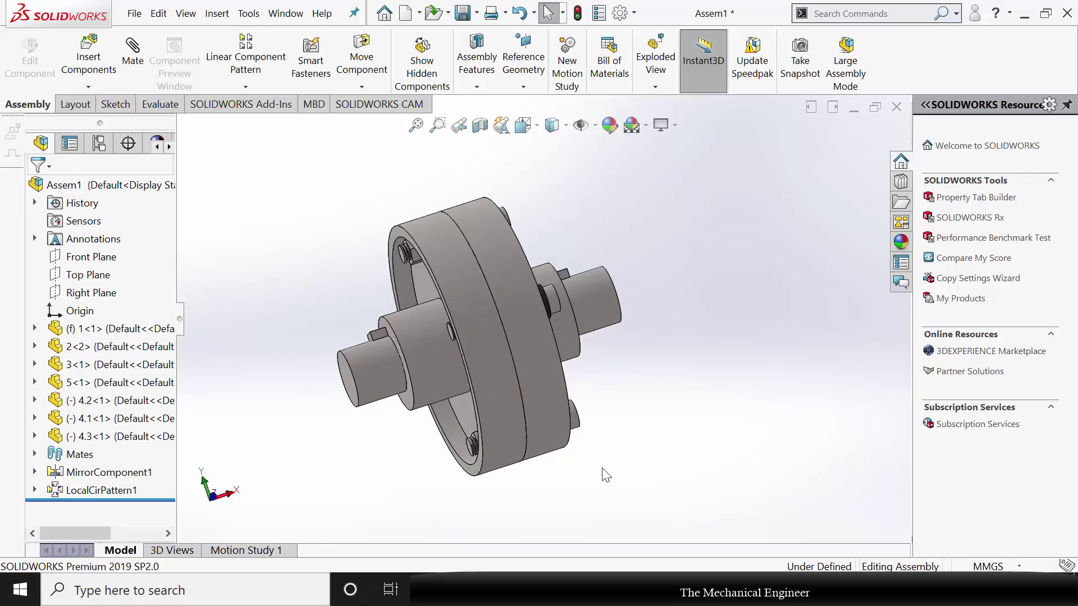